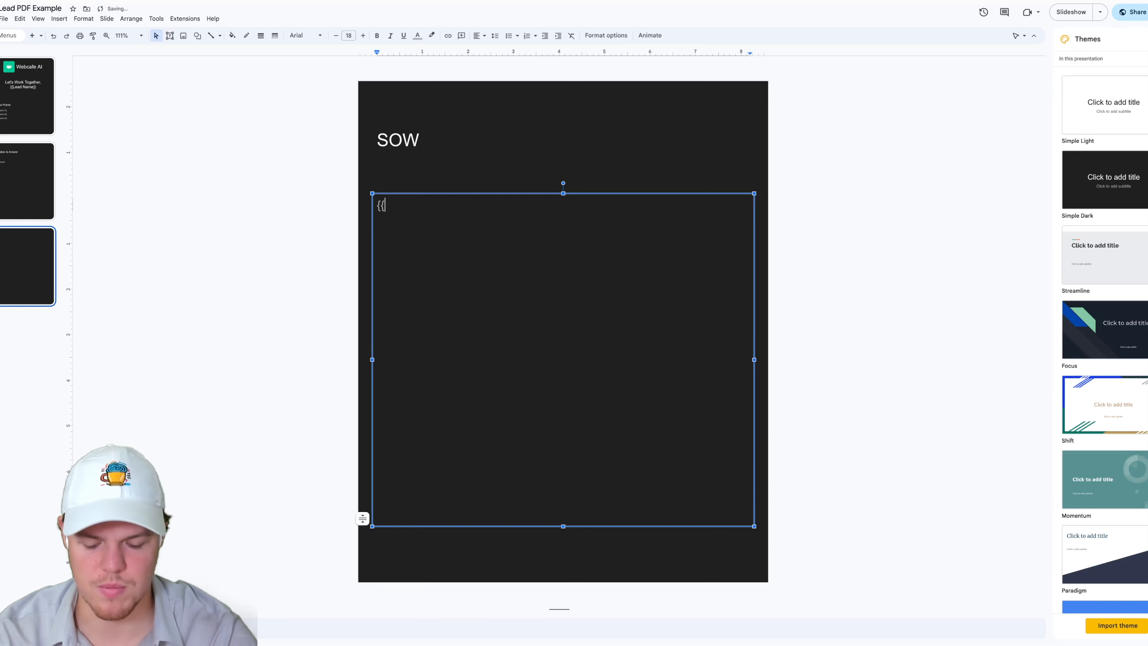
- Complete the {{SOW}} placeholder text in the body box of the SOW slide
type("}}")
left_click(300, 279)
- Review the three template slides and their placeholder fields
left_click(40, 64)
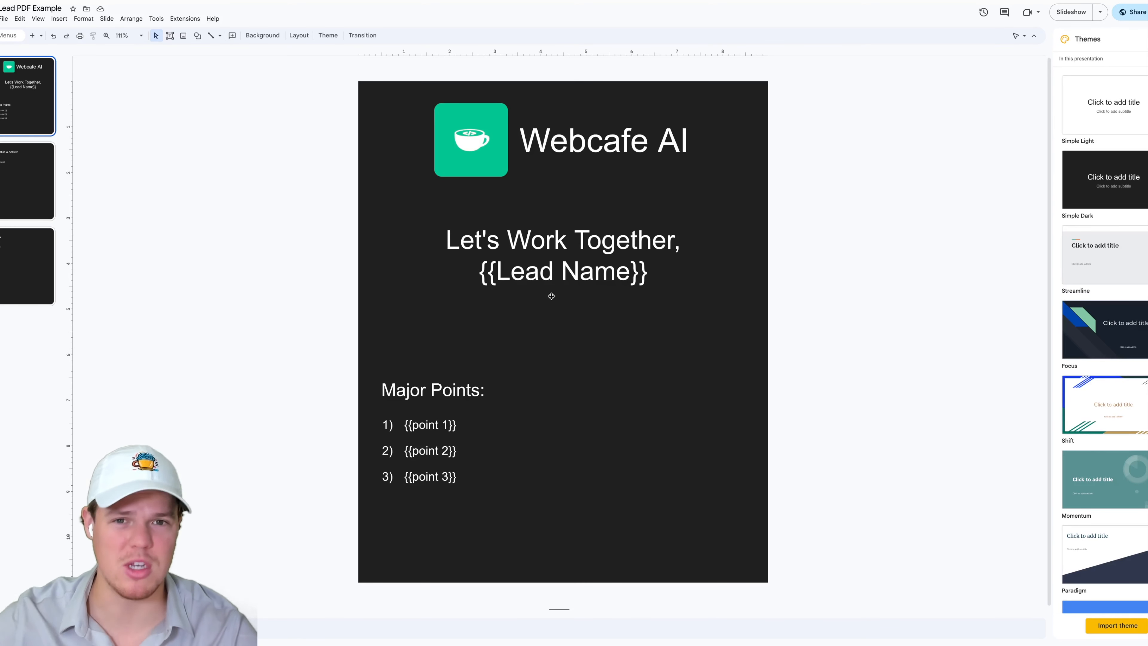
left_click(36, 181)
left_click(38, 261)
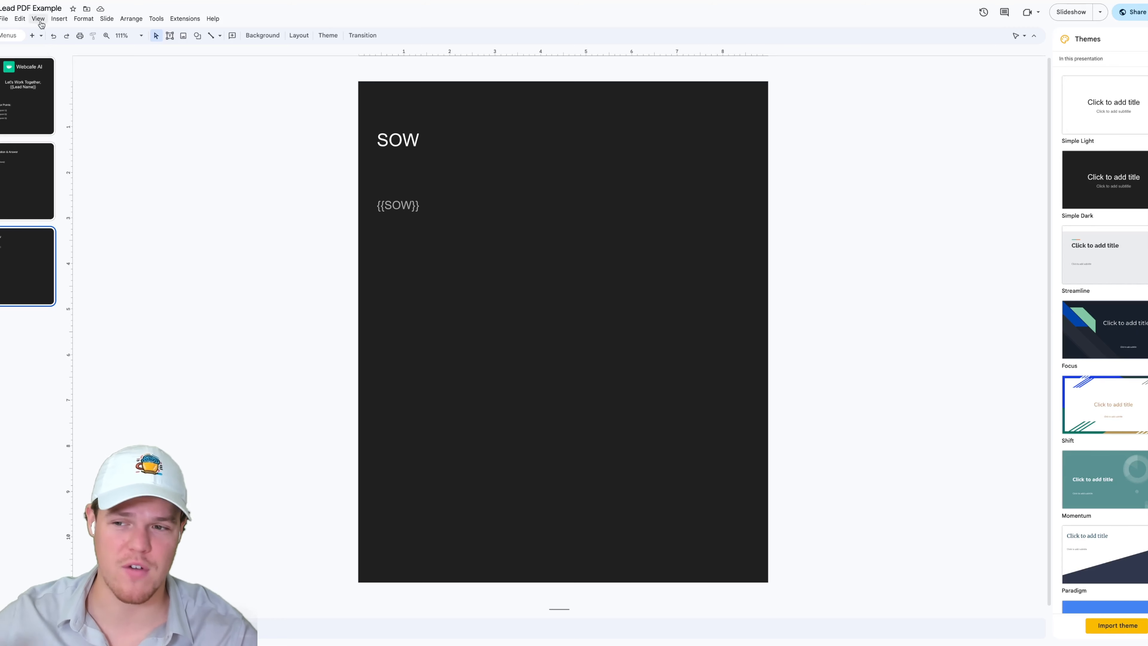
left_click(36, 75)
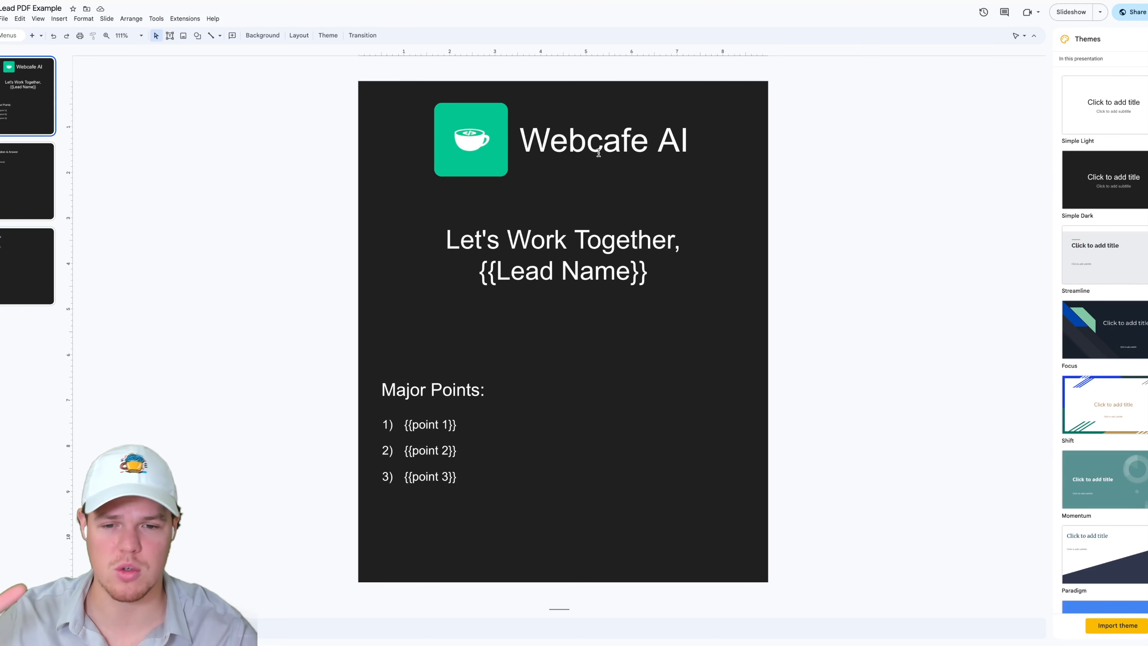
key("Down")
left_click(39, 270)
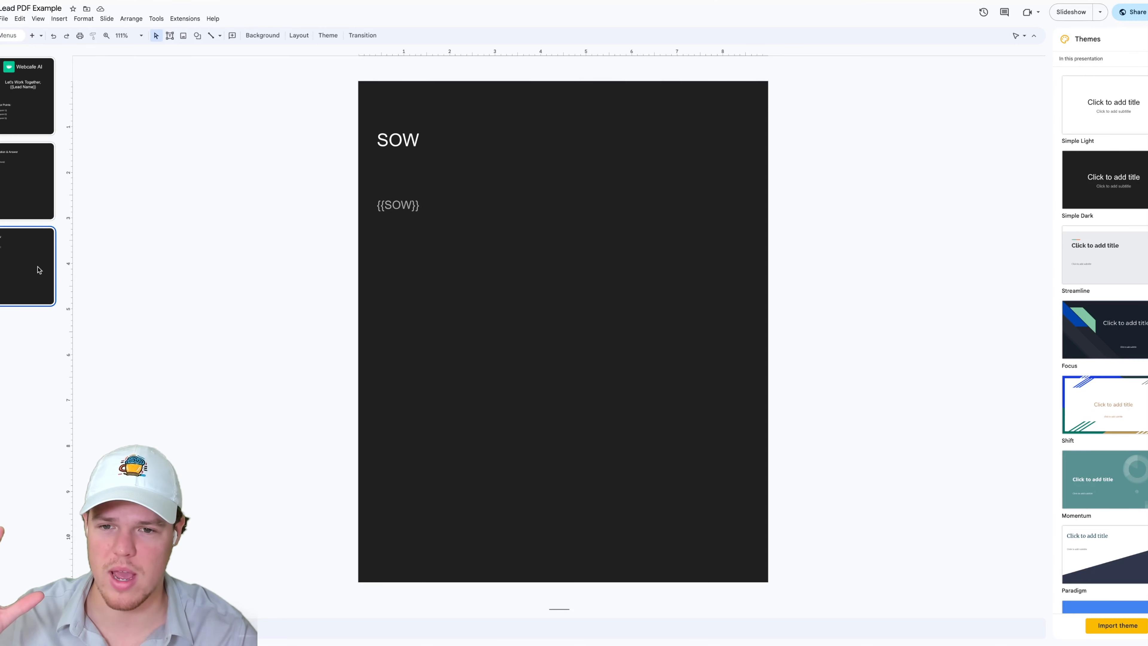
left_click(34, 106)
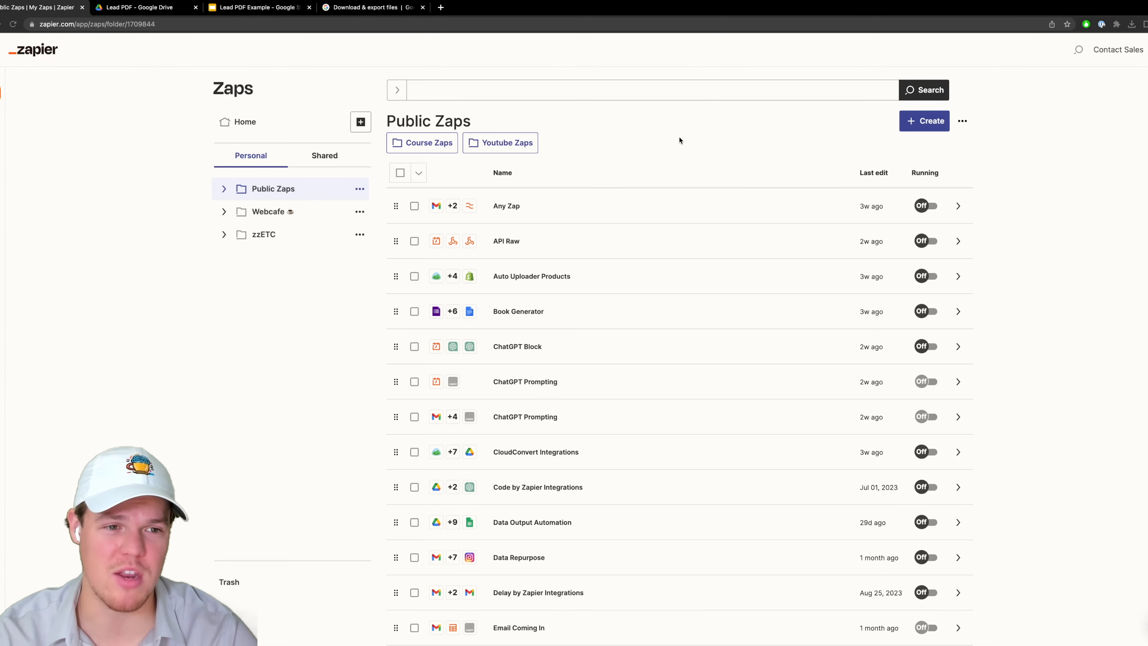
- Create a new Zap in the Public Zaps folder
key("super+shift+f")
left_click(914, 88)
left_click(892, 116)
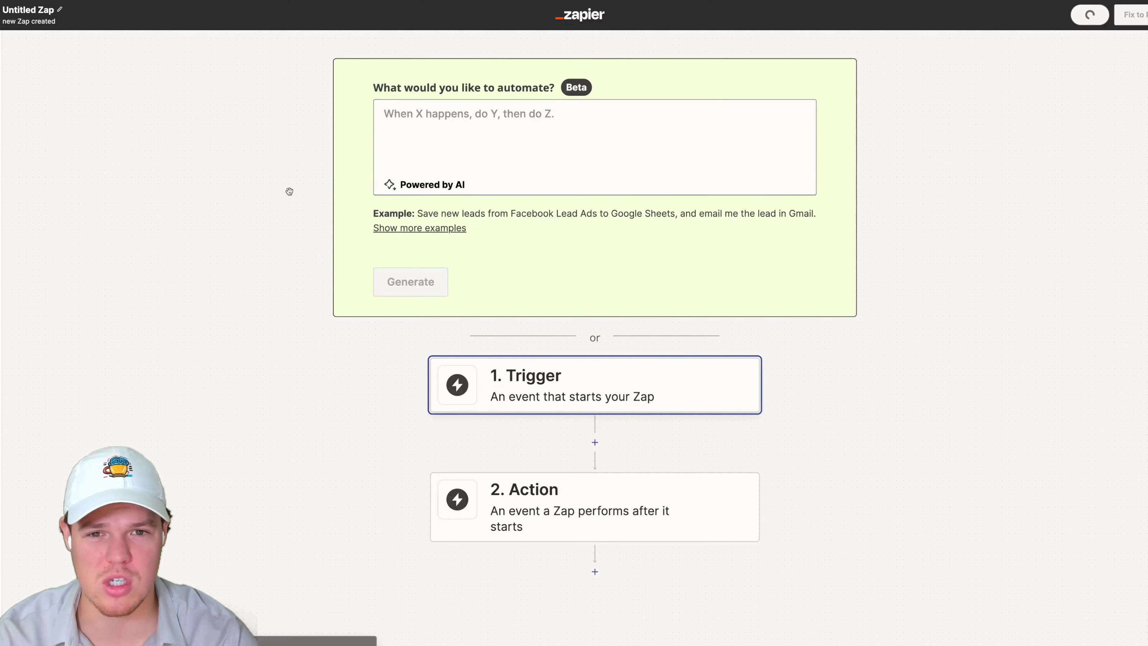
left_click_drag(289, 191, 244, 240)
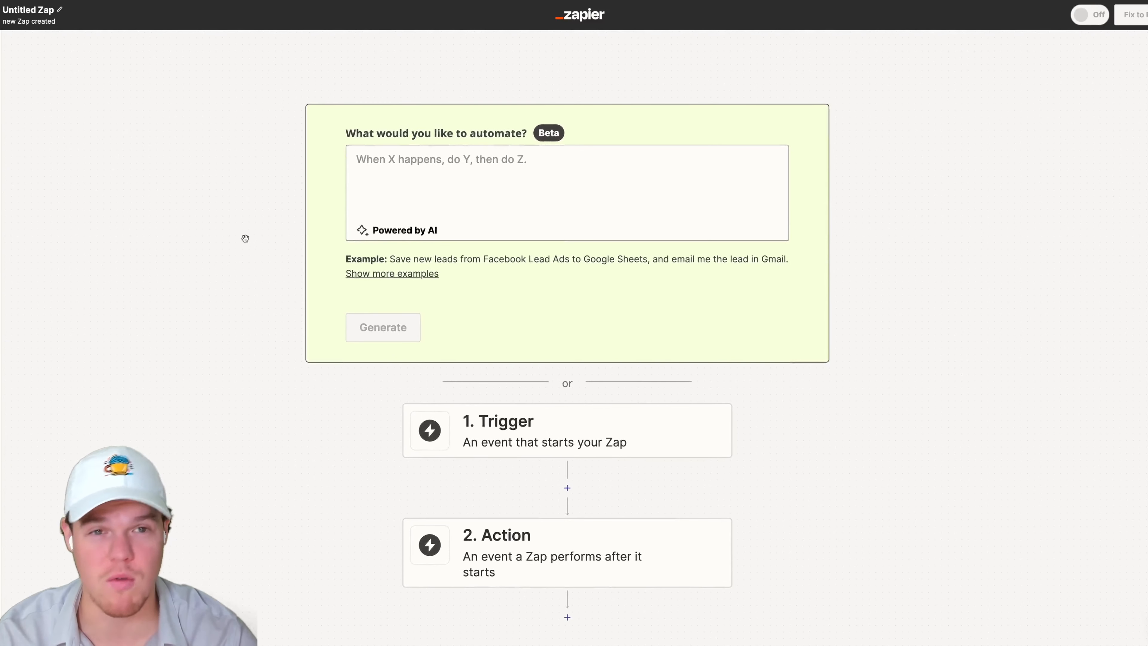
- Rename the untitled Zap as AI Lead PDF
left_click(52, 11)
type("LEad")
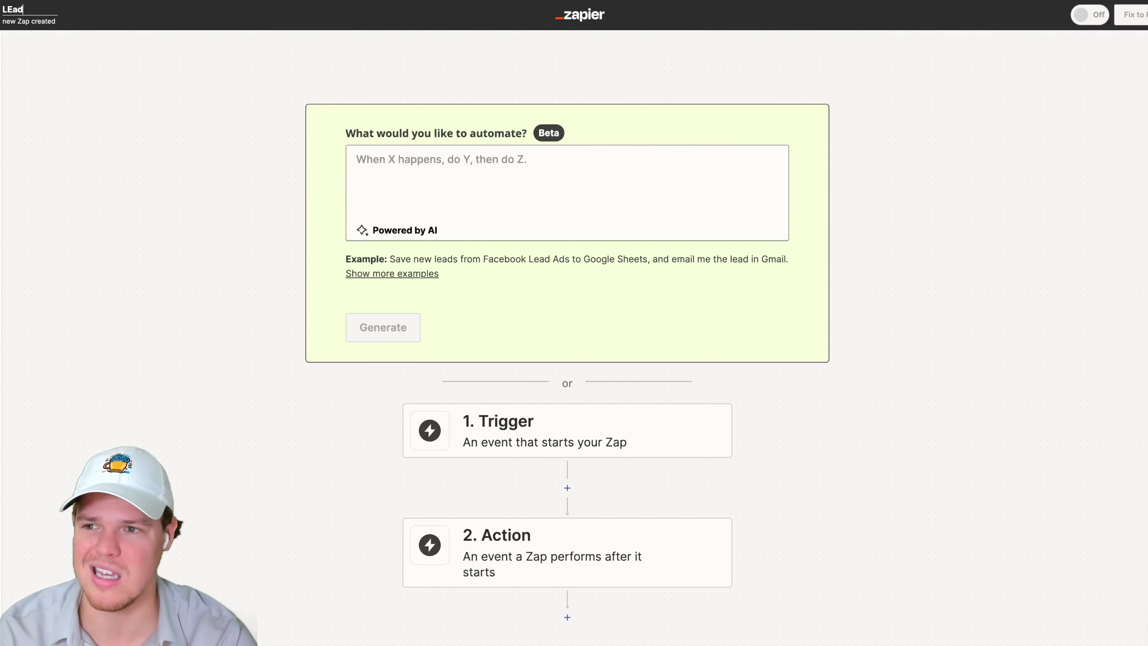
key("BackSpace")
key("BackSpace")
key("BackSpace")
key("BackSpace")
type("AI LEad")
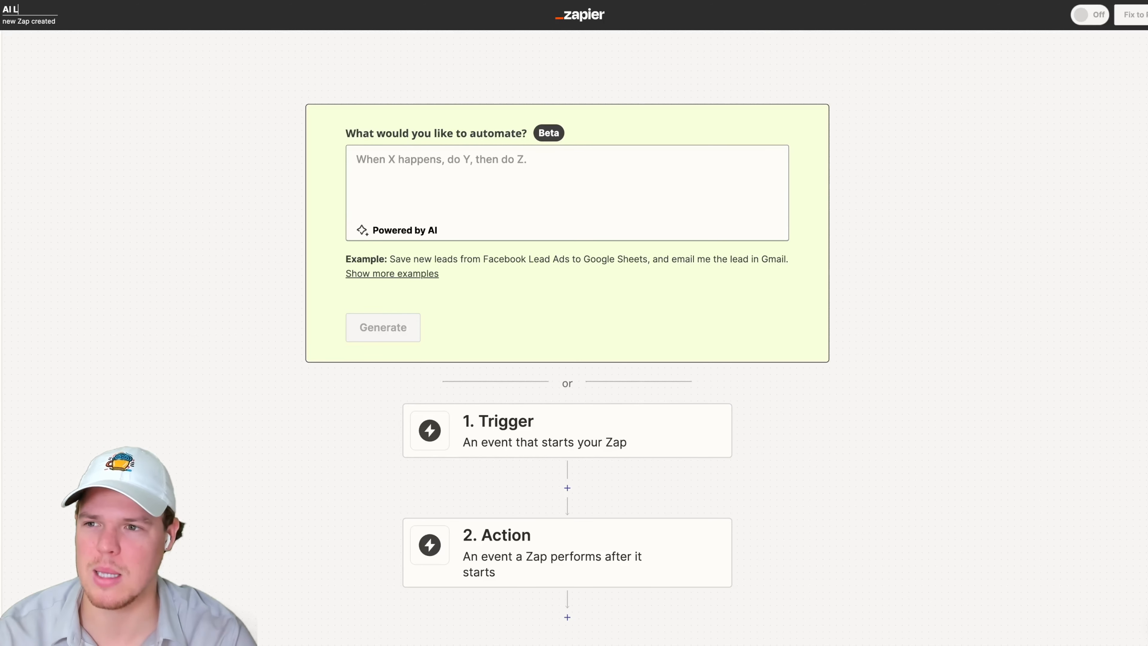
key("BackSpace")
key("BackSpace")
key("BackSpace")
type("ead PDF")
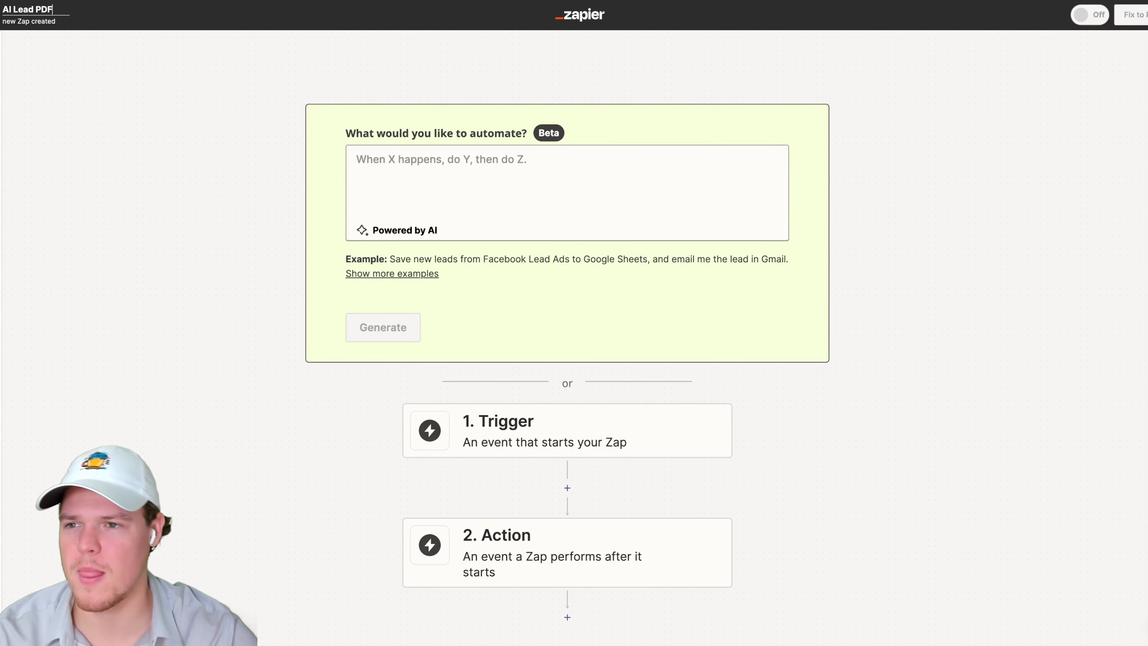
left_click(148, 158)
- Set the Zap's trigger app to Google Drive
scroll(193, 206, "down", 3)
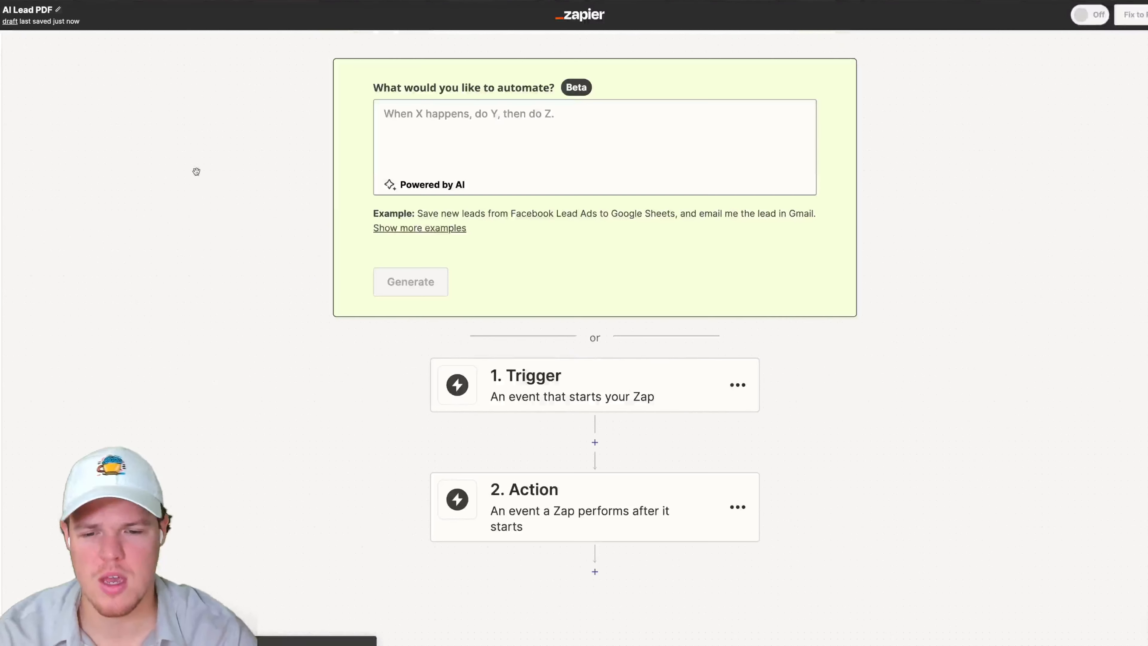
scroll(216, 179, "down", 3)
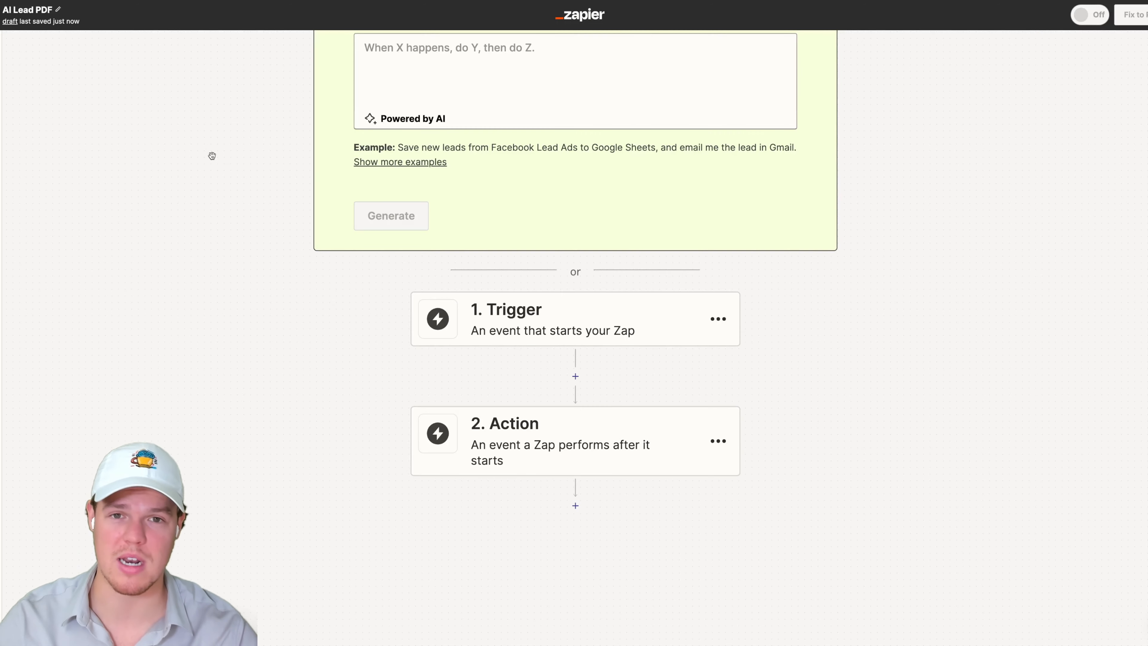
scroll(208, 174, "down", 2)
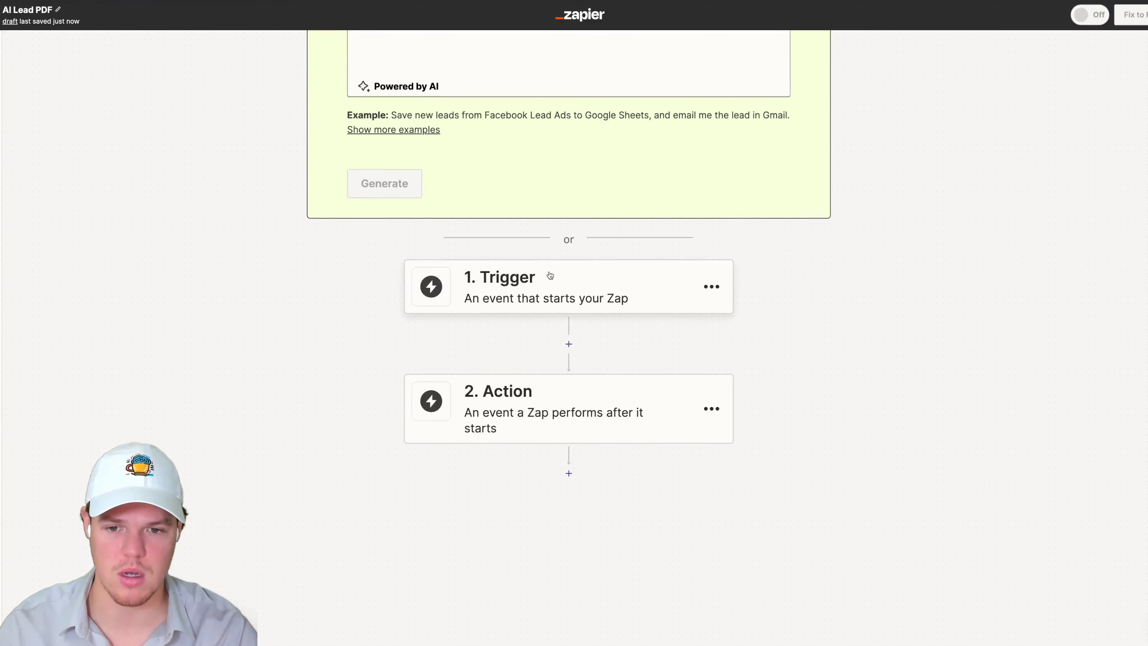
left_click(551, 275)
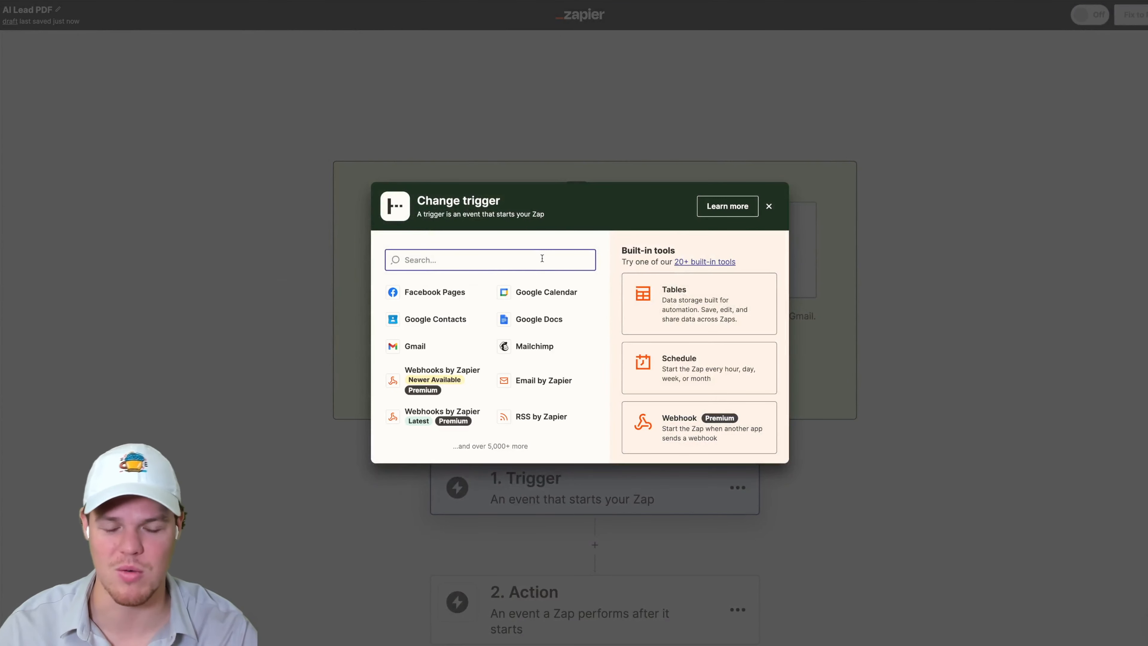
type("google dri")
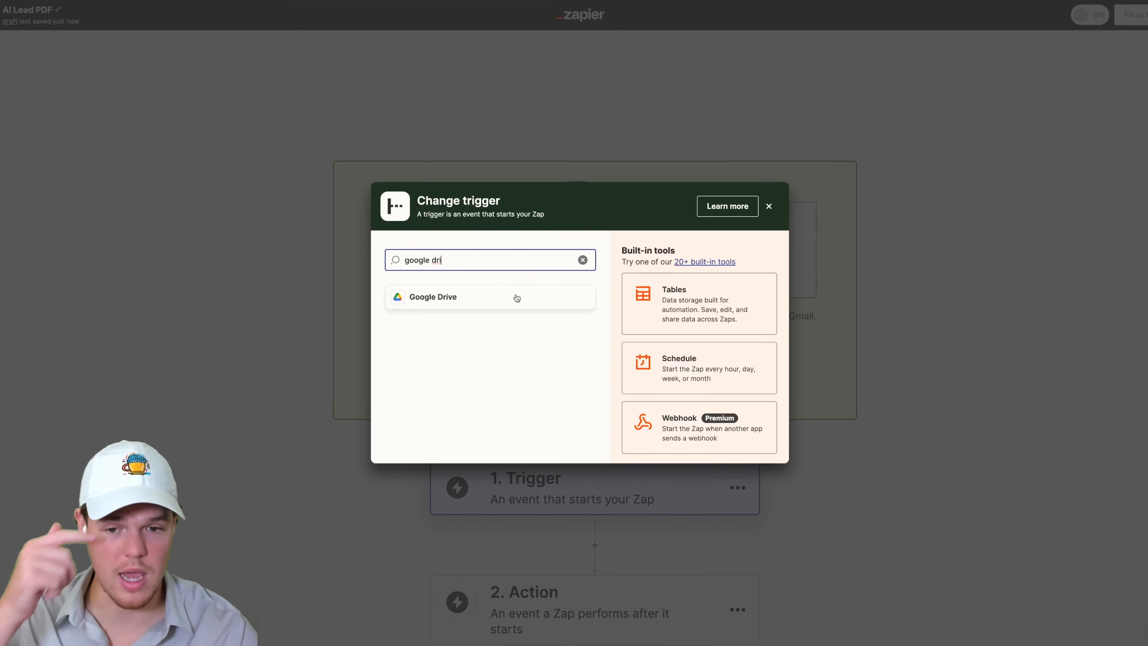
left_click(515, 298)
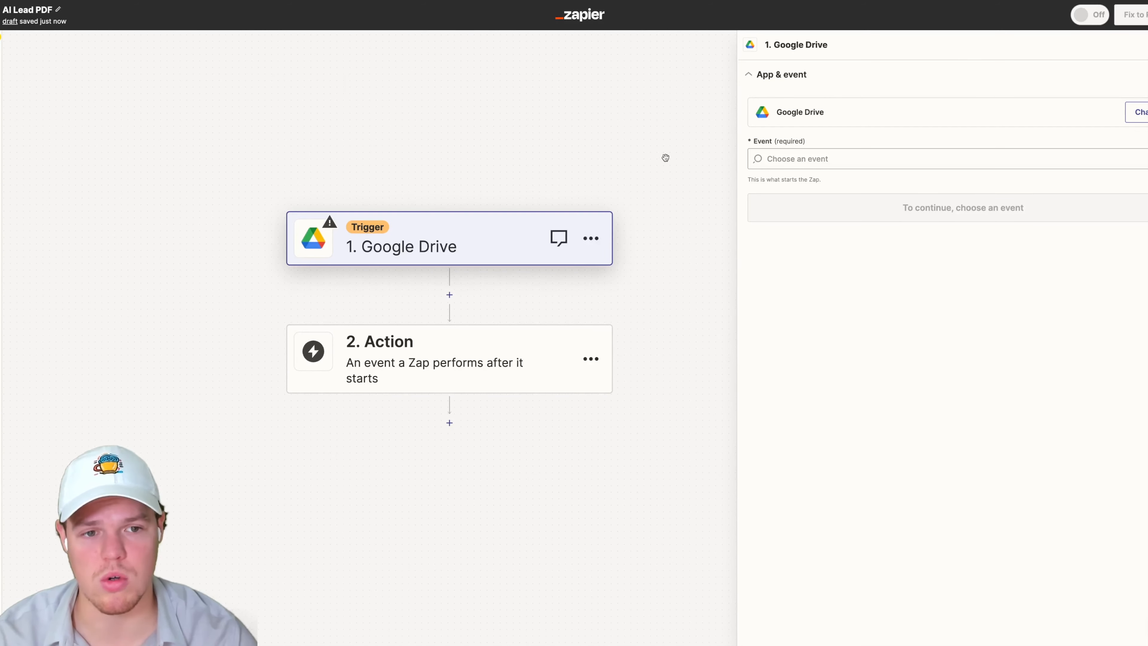
- Choose New File in Folder as the Google Drive trigger event and continue
left_click(819, 164)
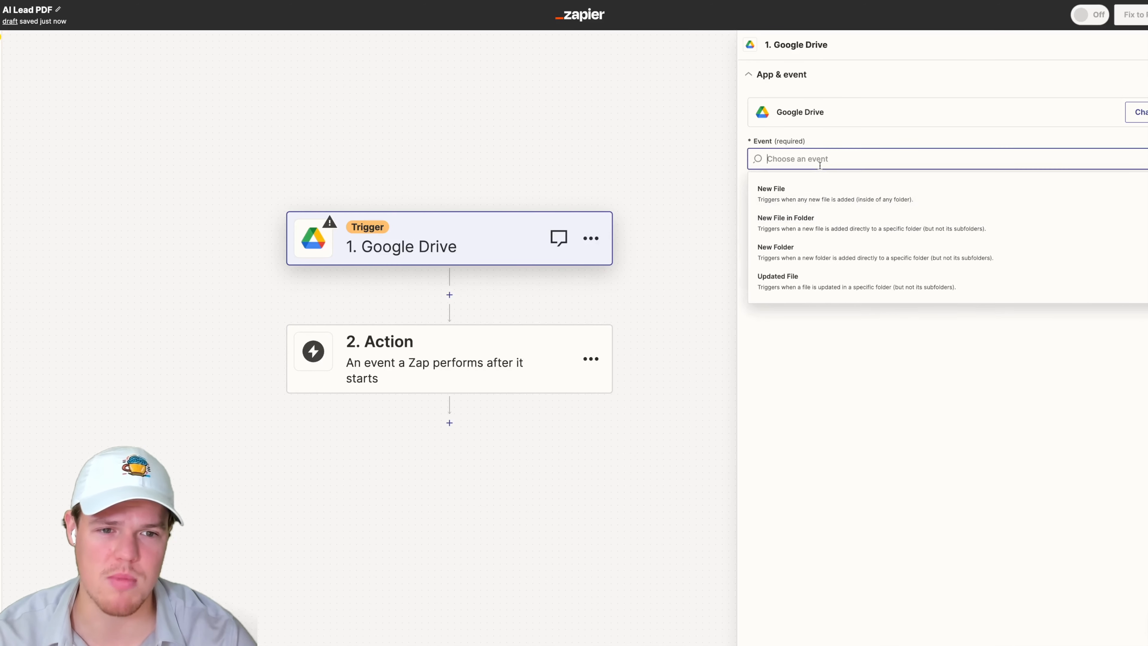
left_click(810, 219)
left_click(918, 209)
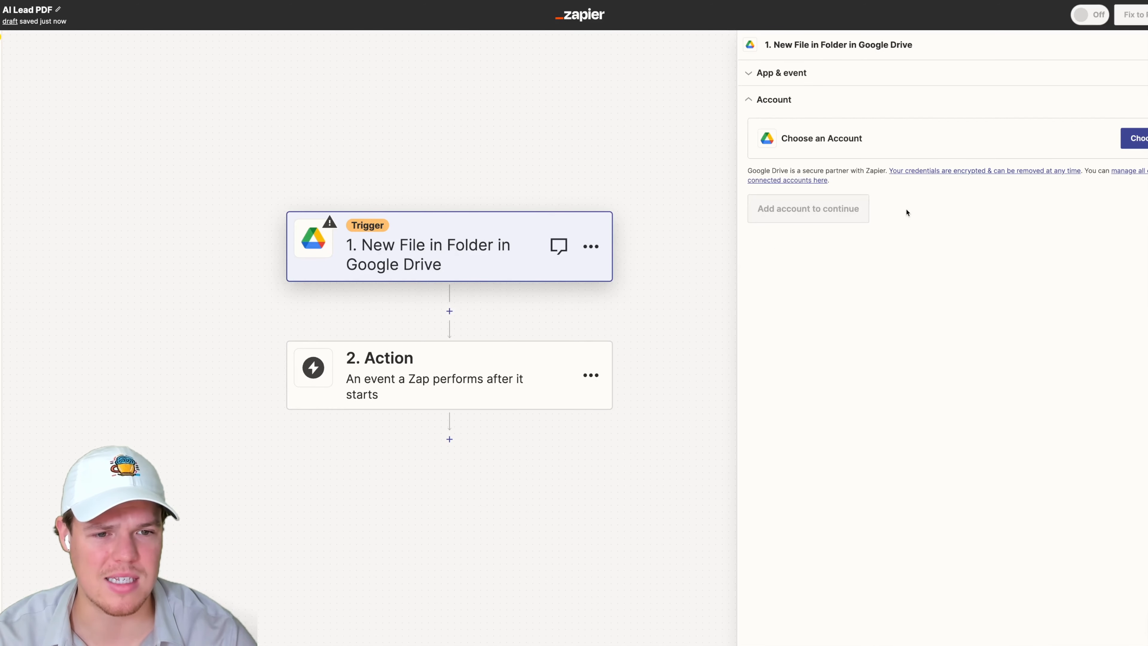
- Select the second connected Google Drive account and continue through the trigger setup
left_click(1134, 138)
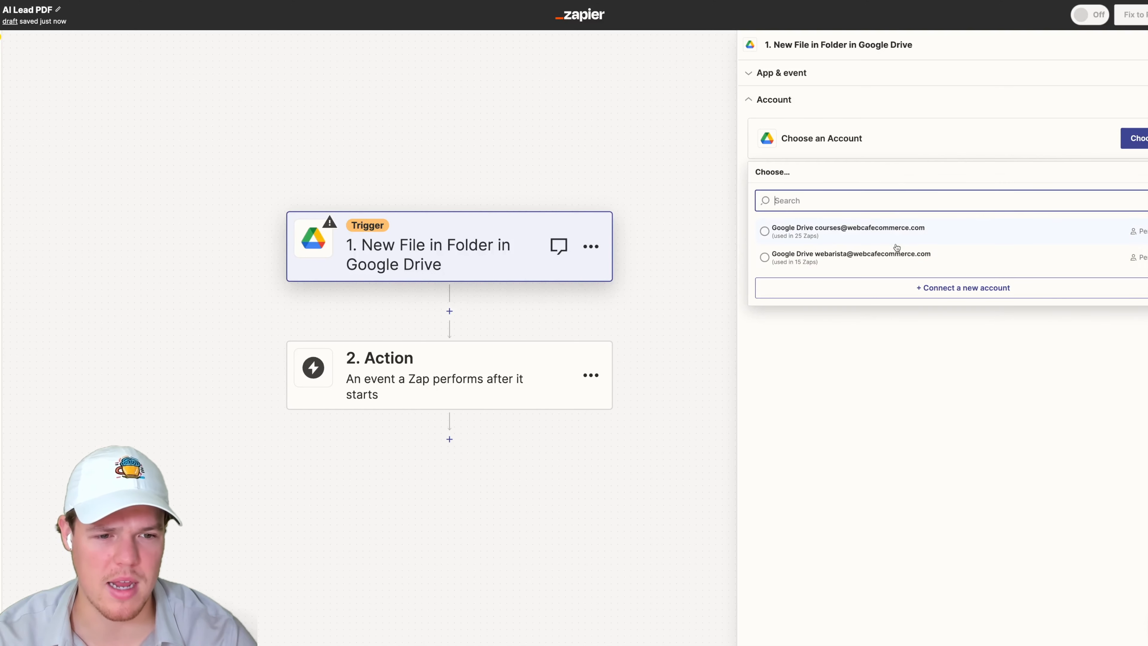
left_click(890, 256)
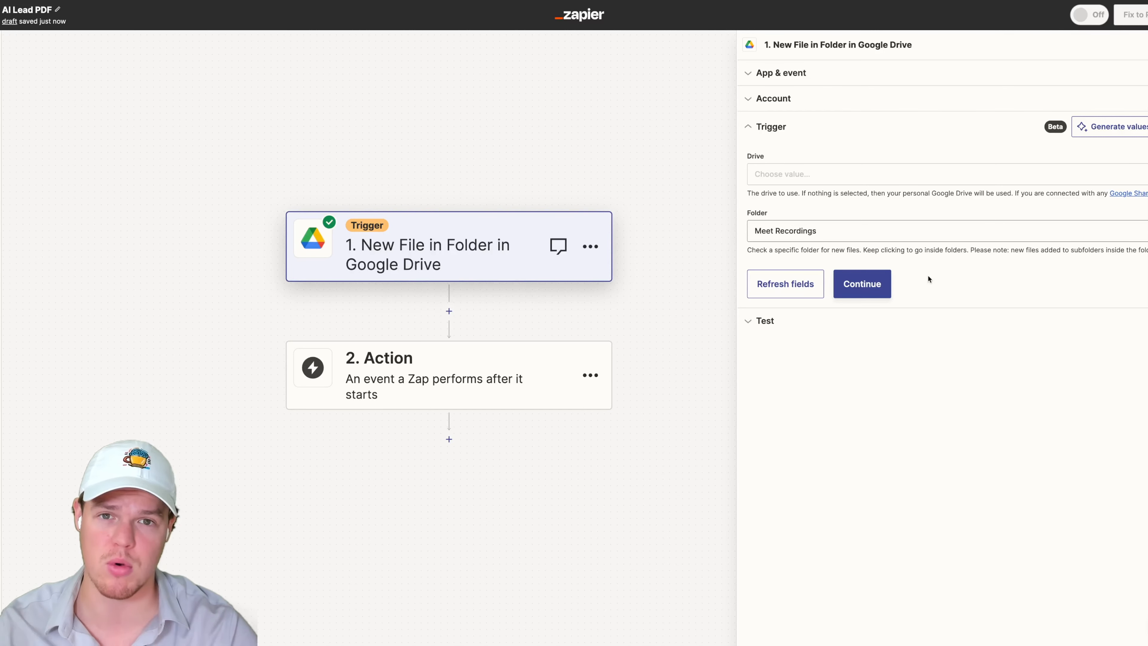
left_click(861, 284)
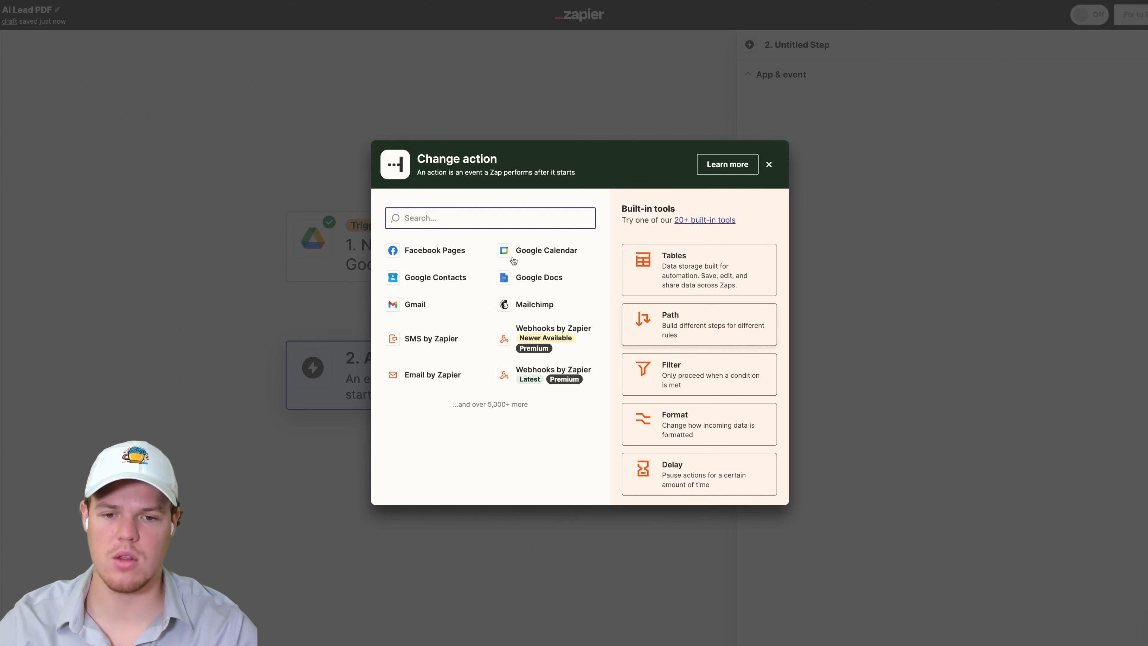
- Add a Filter by Zapier step after the trigger
type("filter")
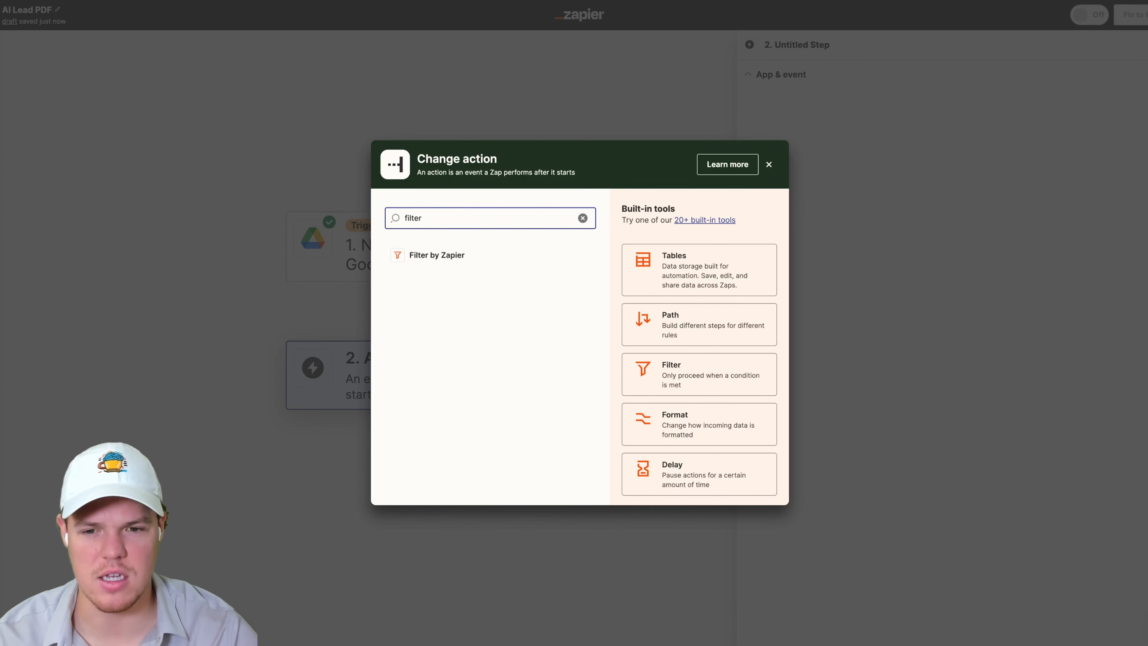
left_click(446, 260)
left_click_drag(635, 294, 642, 260)
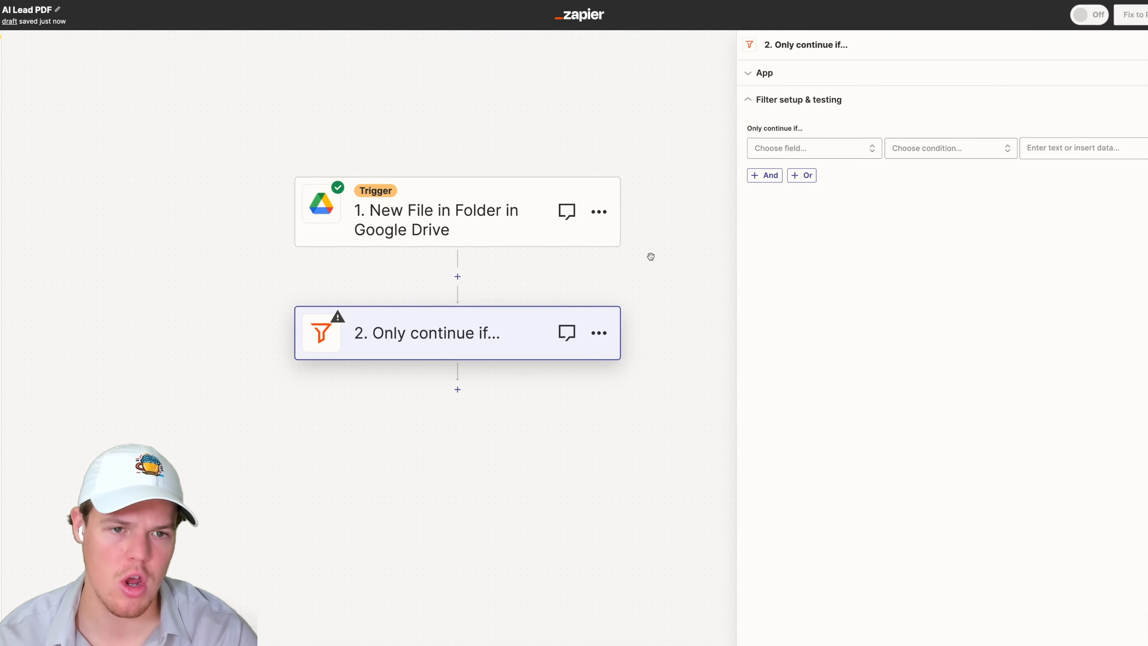
- Set the filter to continue only if the Title (Text) Contains Transcript, then test it
left_click(831, 150)
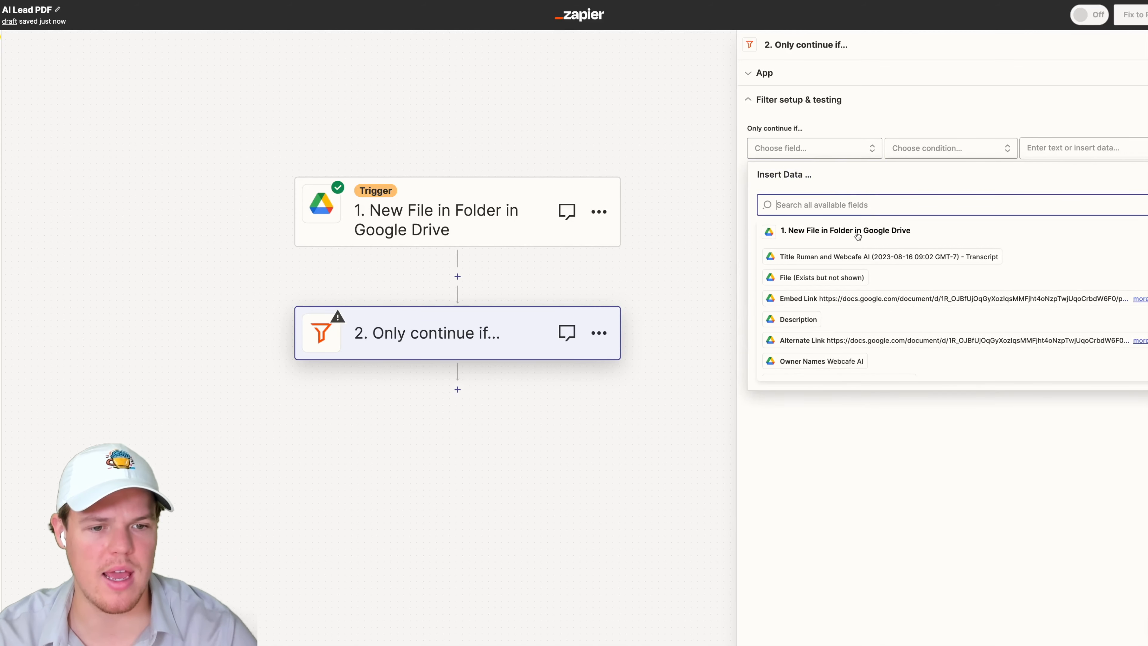
left_click(863, 256)
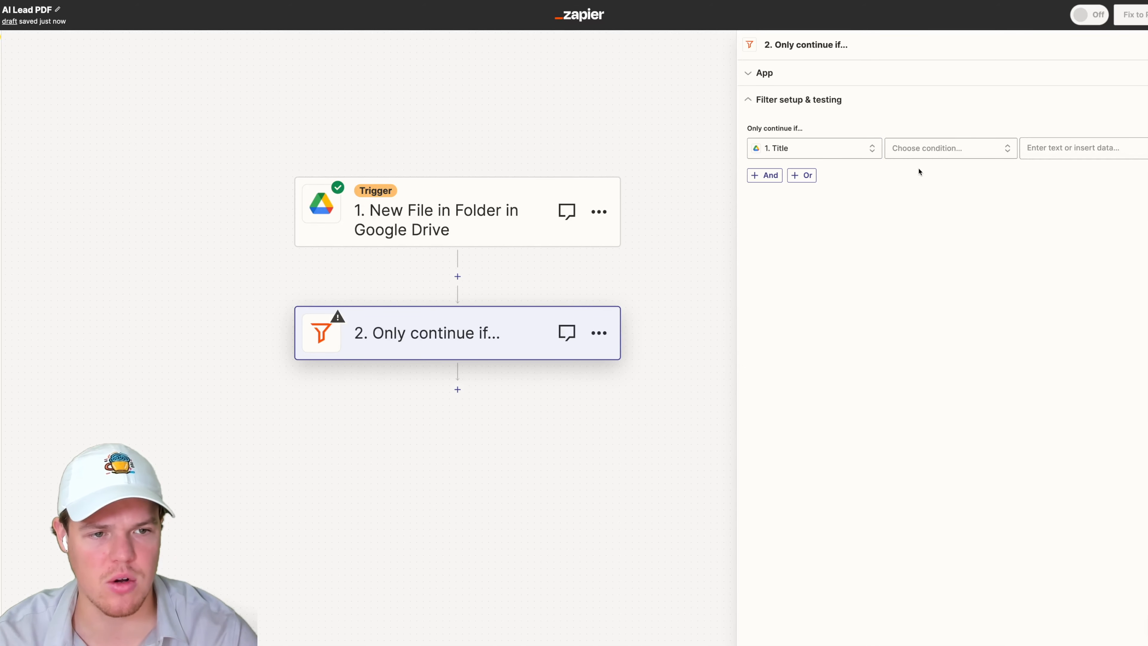
left_click(941, 149)
left_click(931, 174)
left_click(1084, 147)
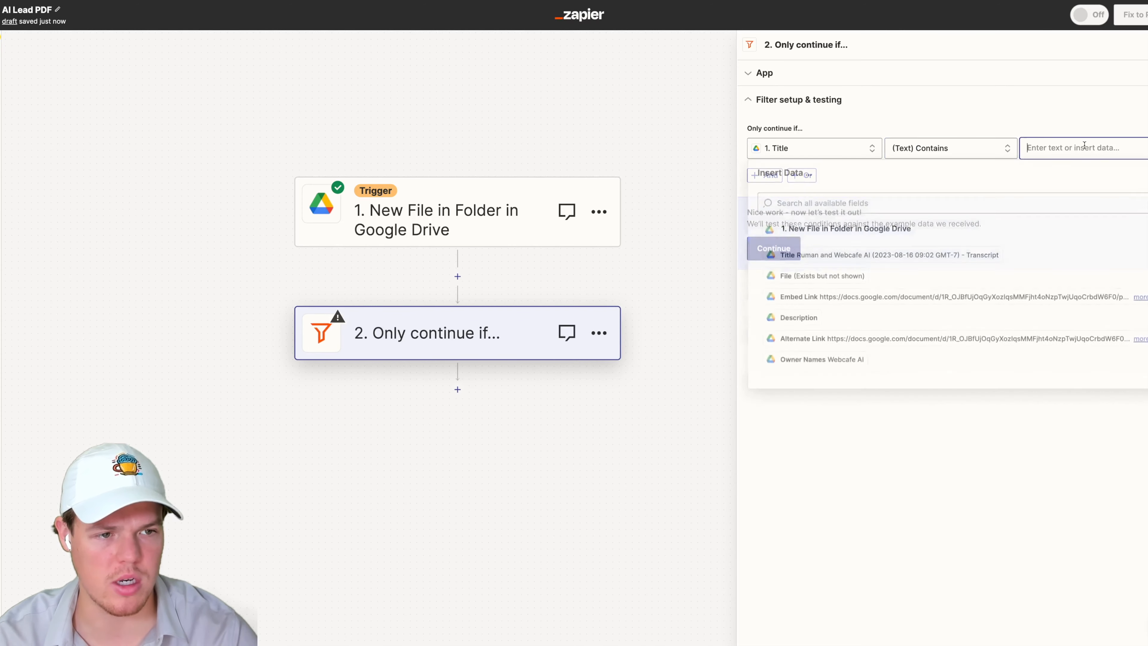
type("Transcript")
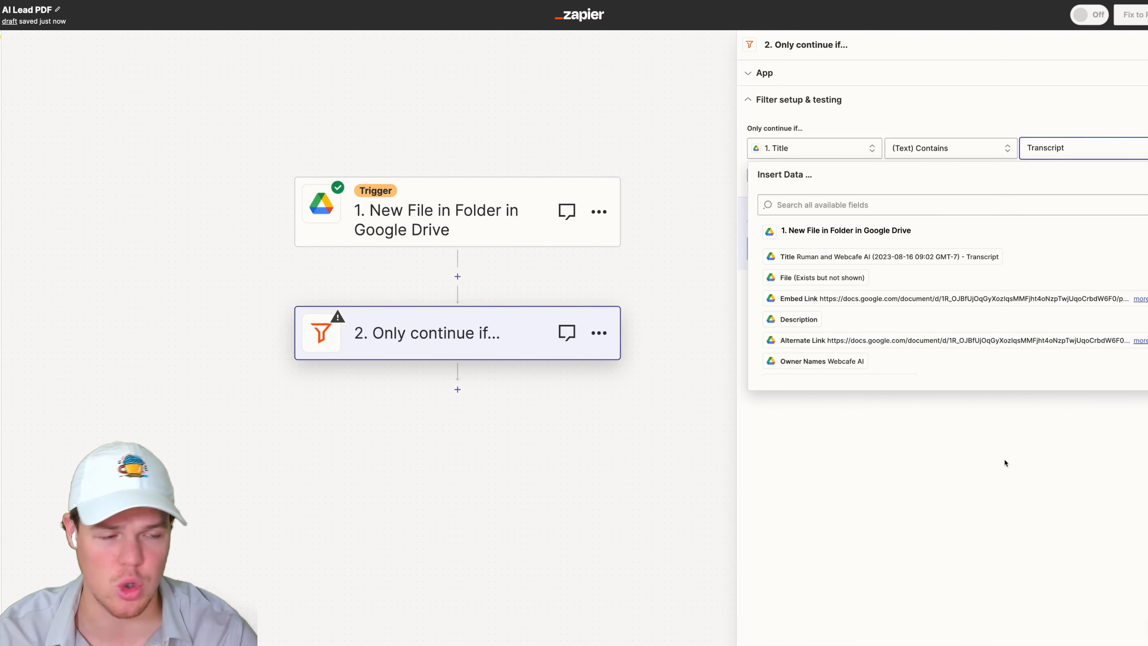
left_click(994, 482)
left_click(779, 254)
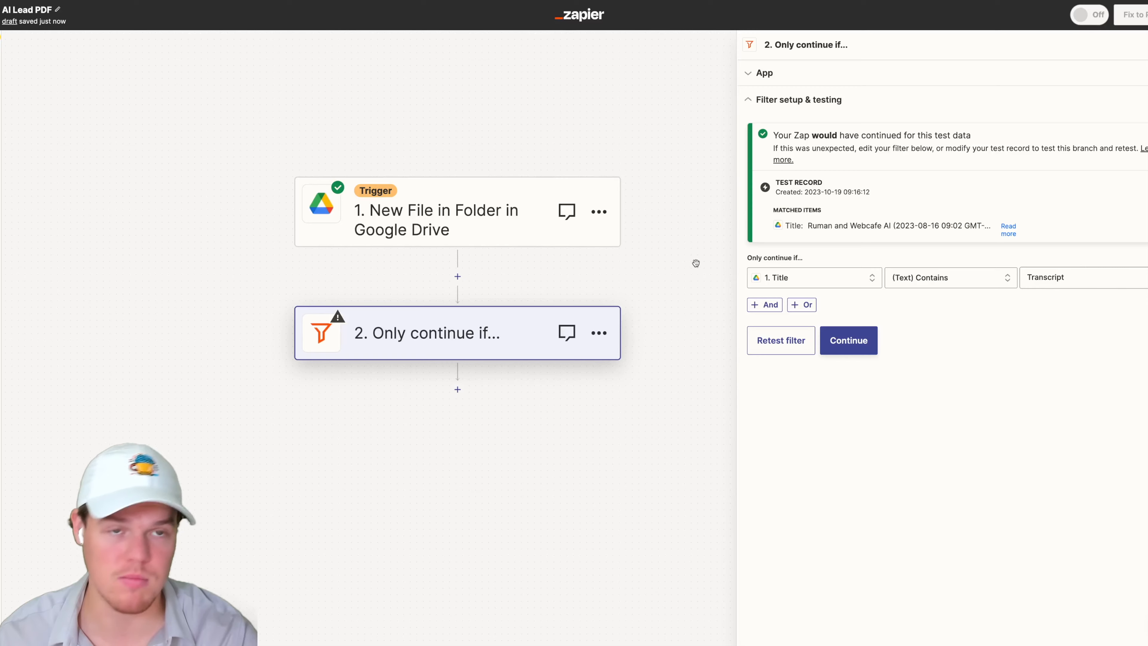
- Add a Google Docs action as the third step after the filter
scroll(692, 236, "down", 4)
left_click(458, 306)
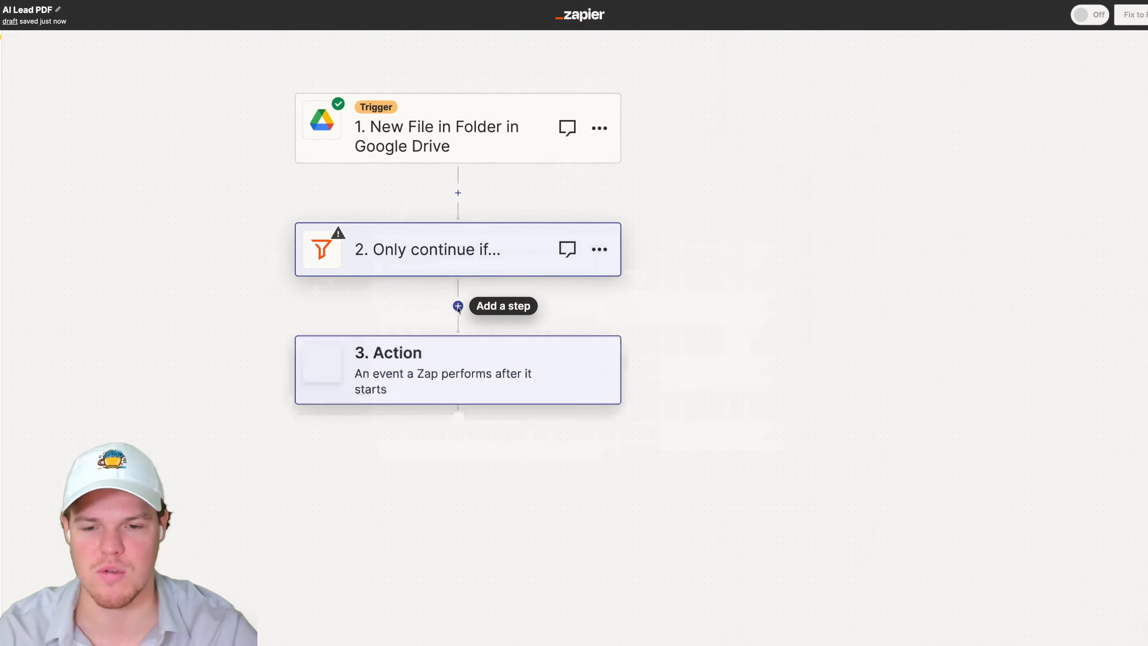
left_click(526, 275)
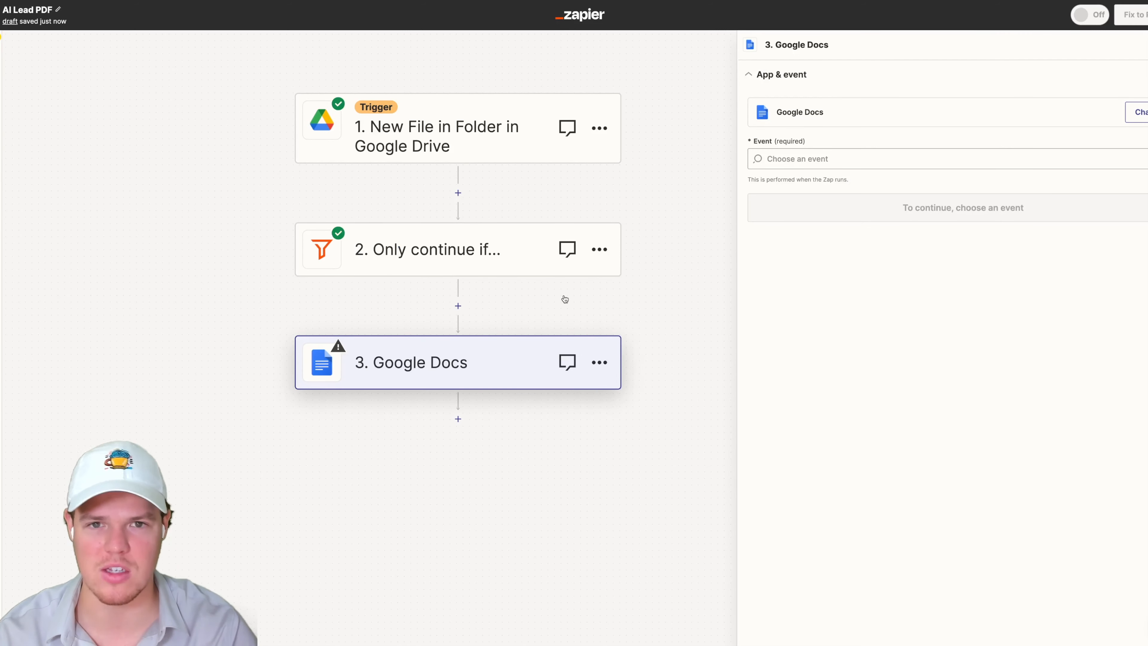
- Set the Google Docs event to Find a Document and connect the second Google Docs account
left_click(827, 158)
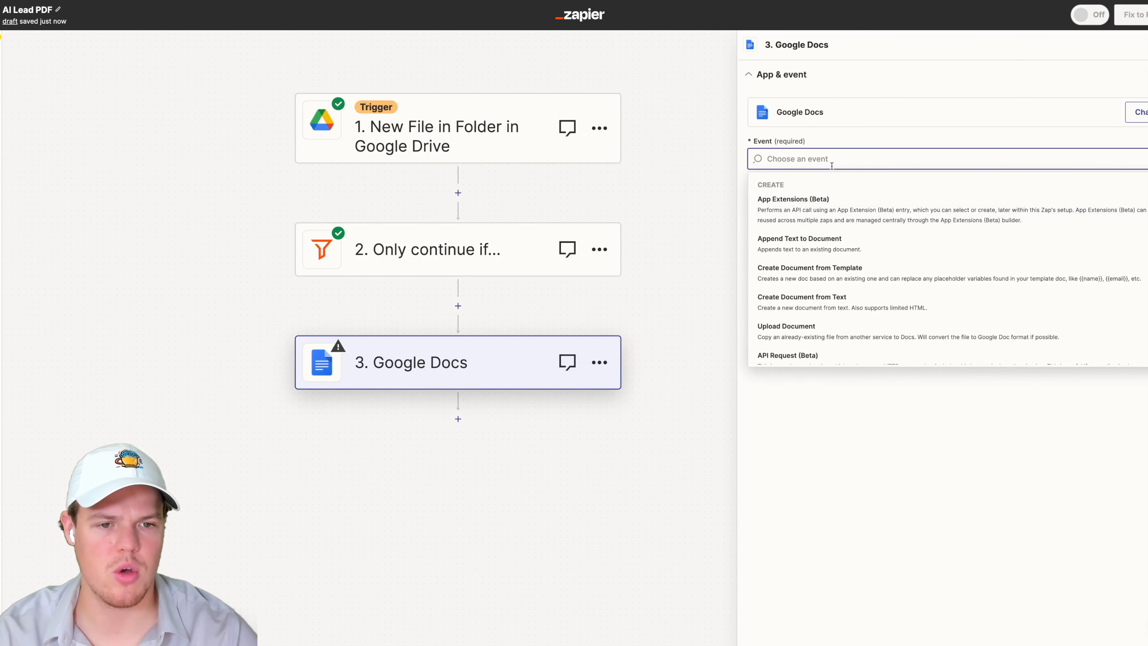
scroll(828, 289, "down", 3)
left_click(819, 329)
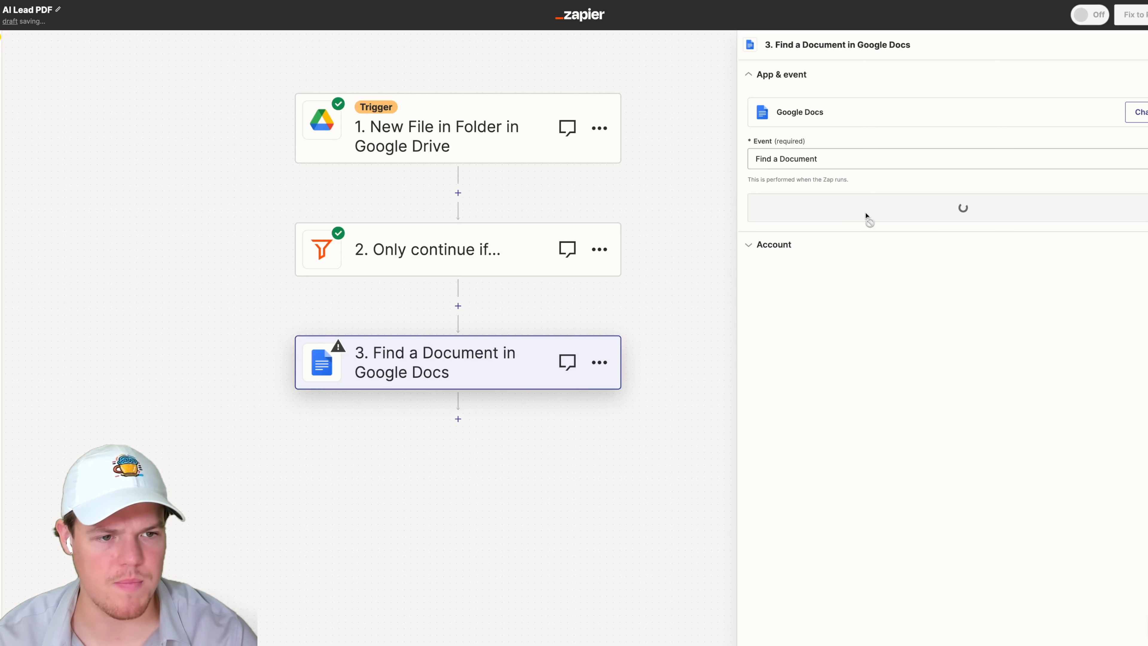
left_click(918, 216)
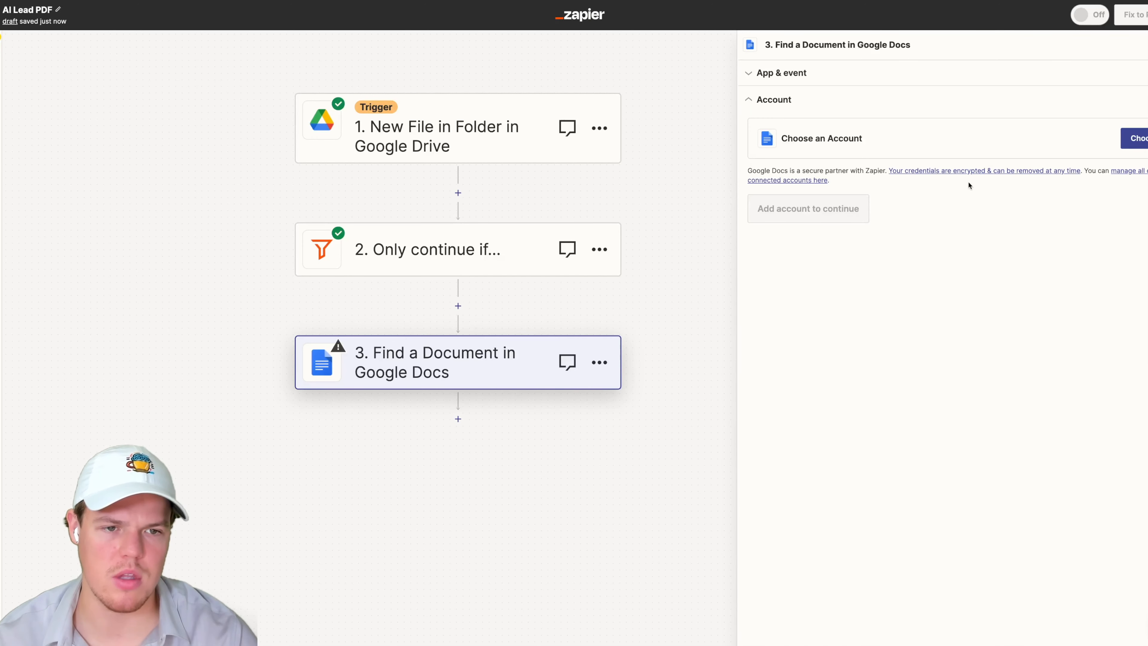
left_click(1140, 138)
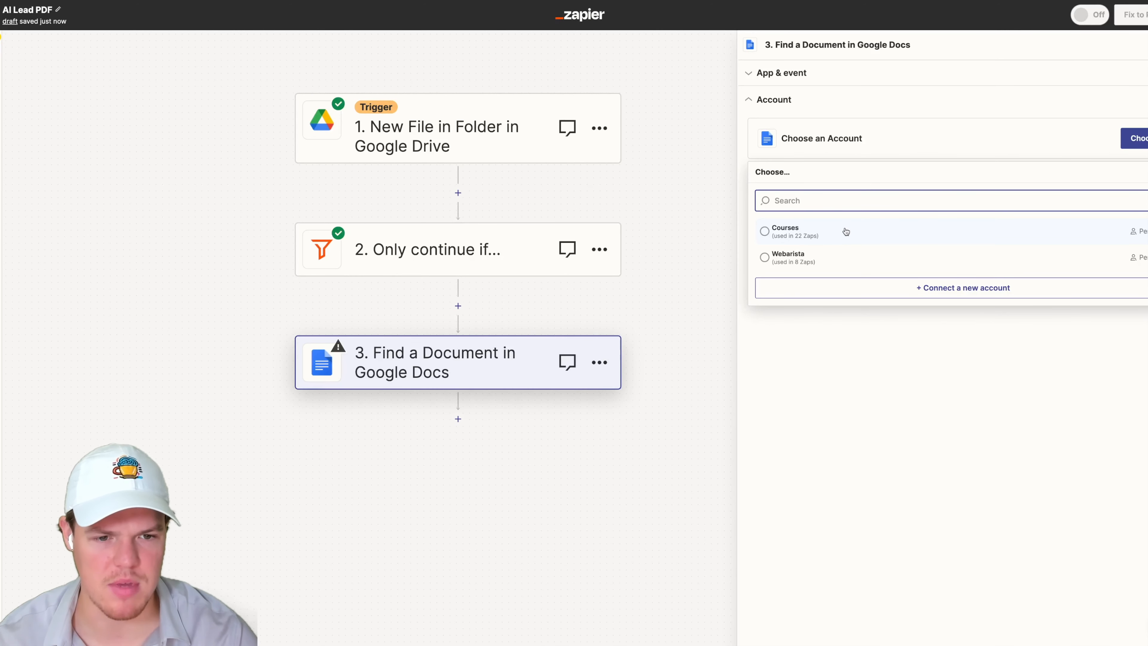
left_click(809, 254)
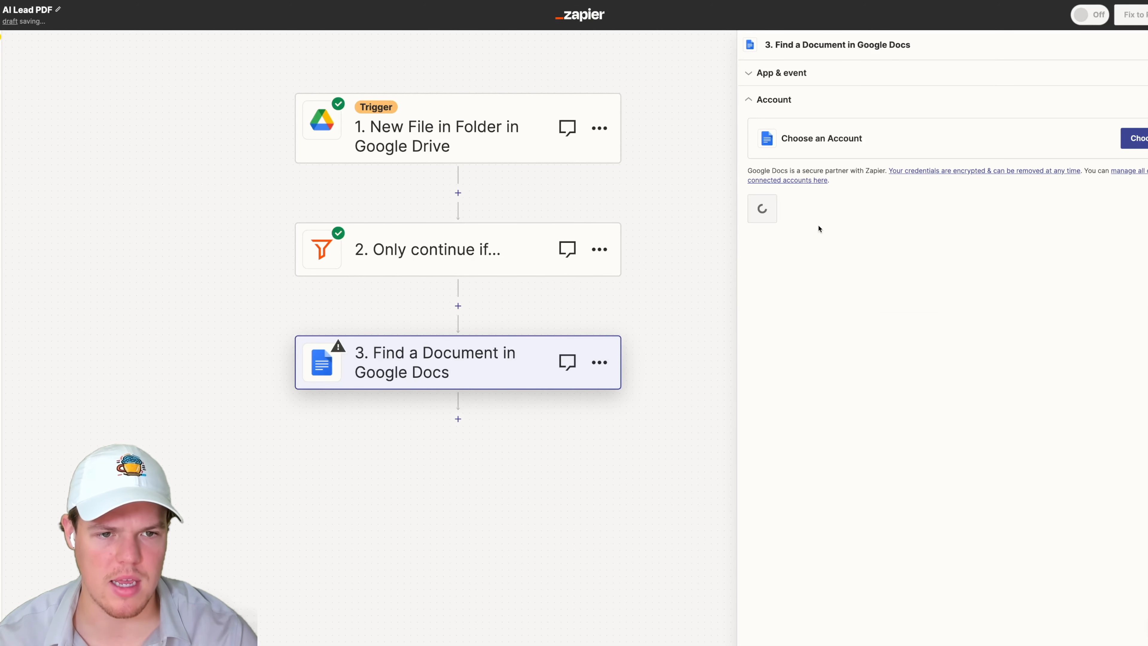
- Continue with the connected account and set the Document Name to the trigger's Title, searching in the test lead folder
left_click(782, 214)
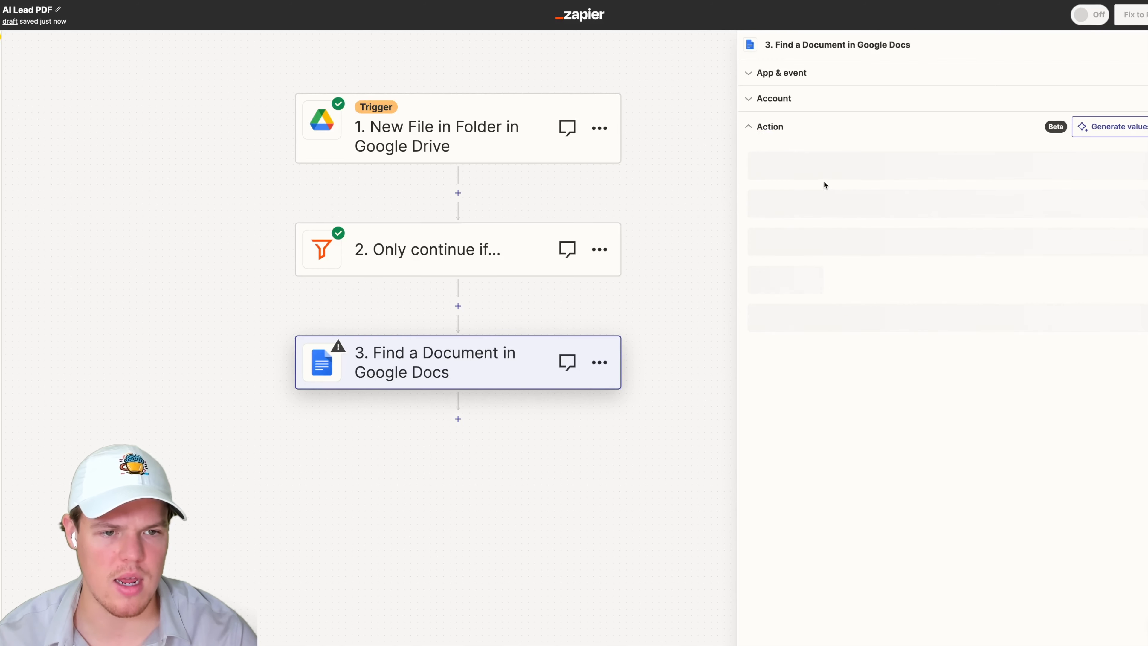
left_click(815, 174)
left_click(1002, 351)
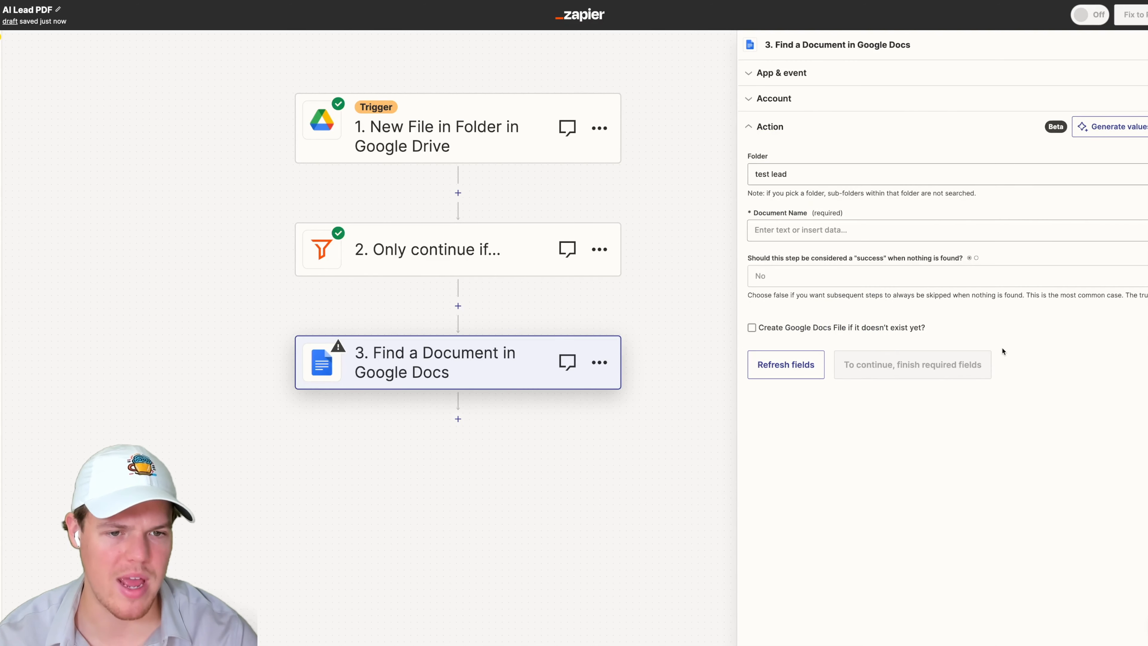
left_click(811, 230)
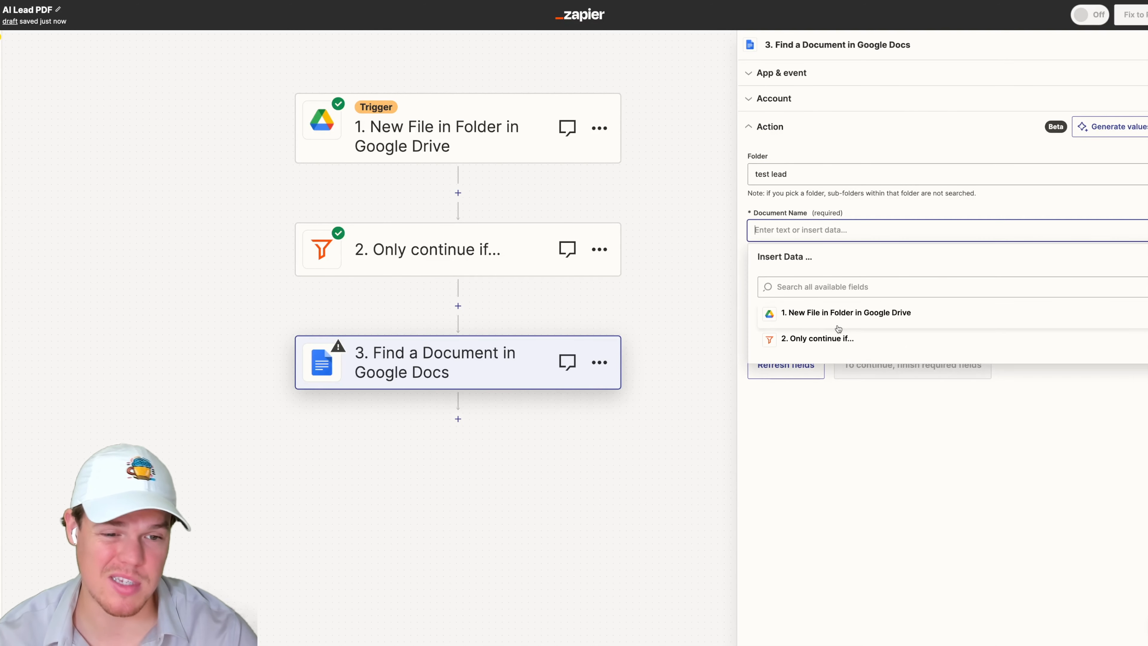
left_click(839, 322)
left_click(852, 340)
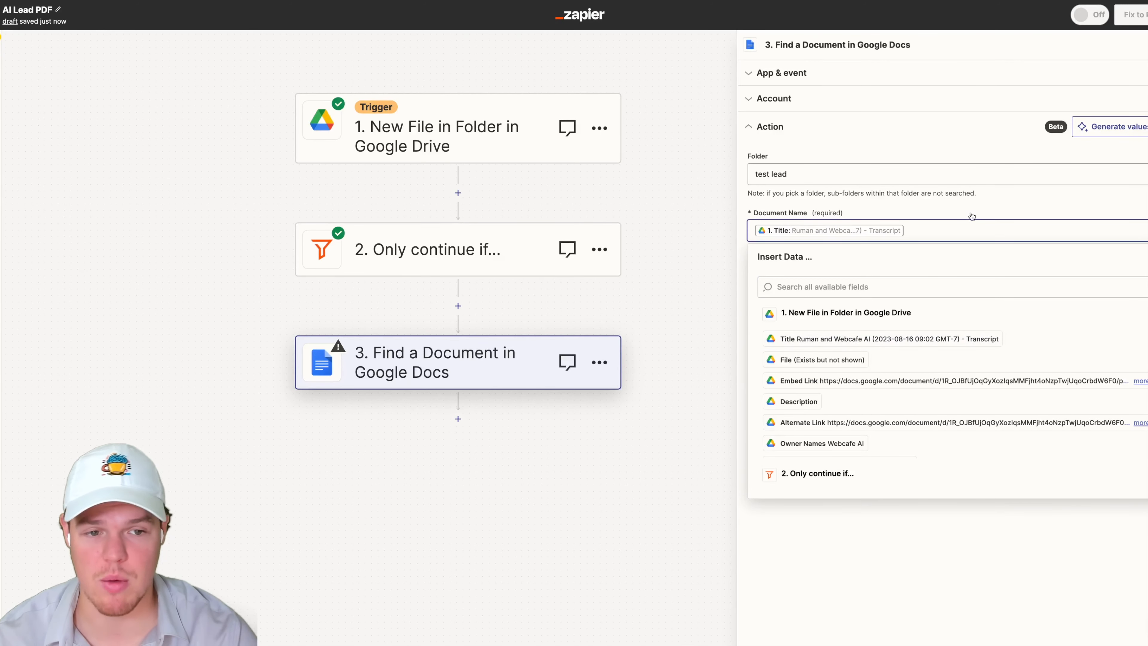
left_click(972, 216)
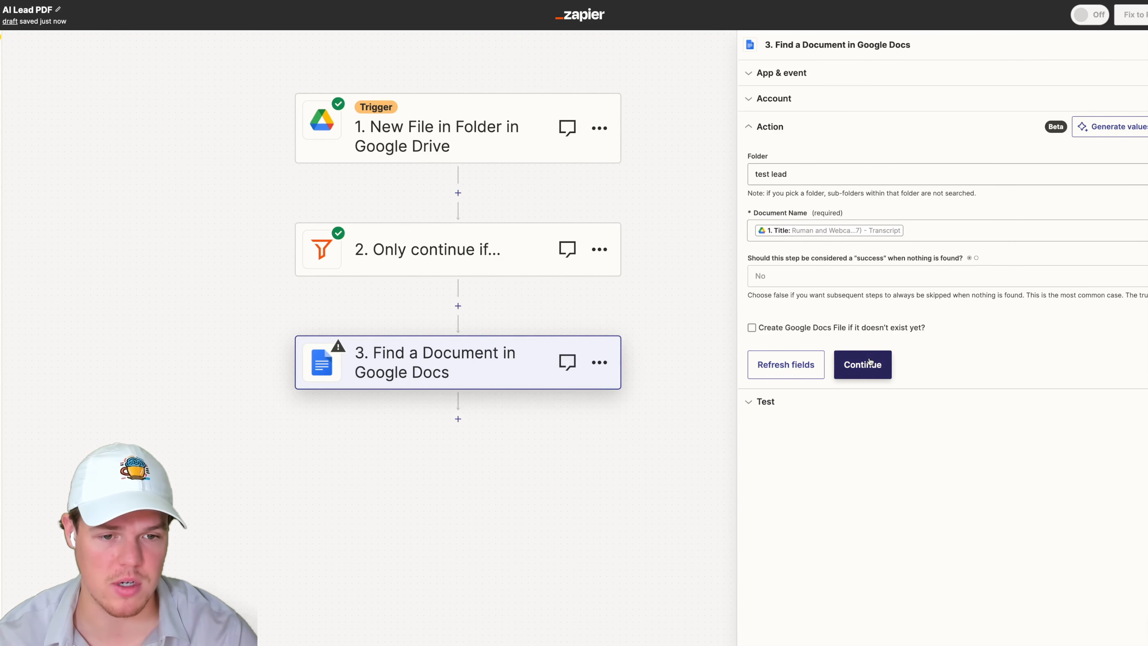
- Continue and test the Find a Document step, then search its output data for file fields
left_click(870, 363)
left_click(852, 423)
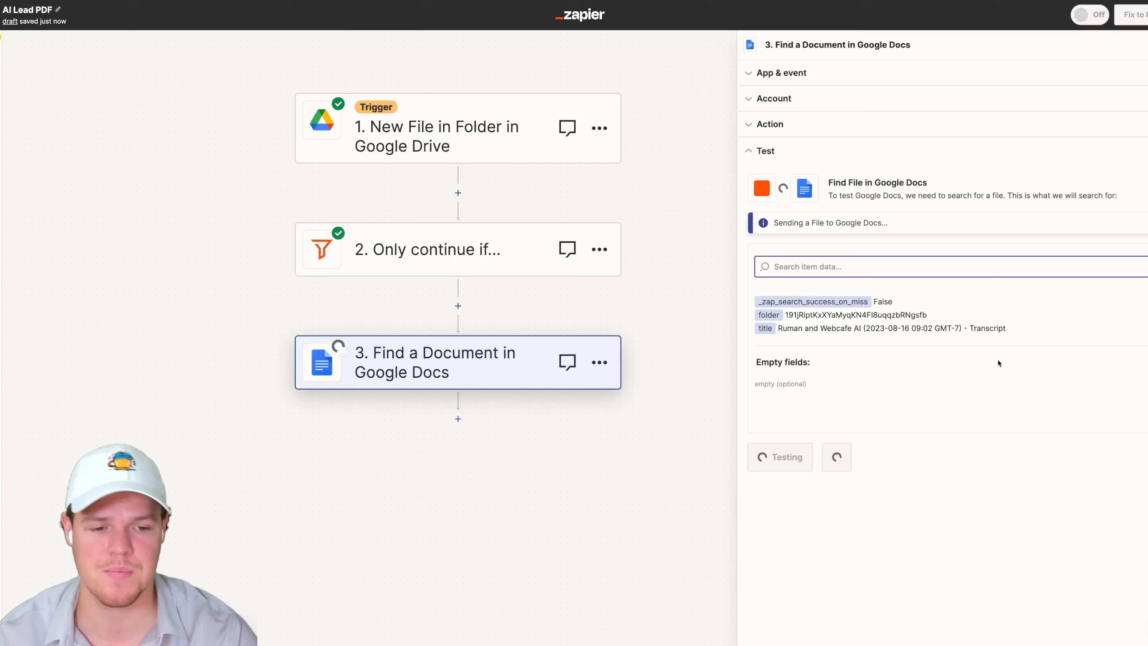
type("file ex")
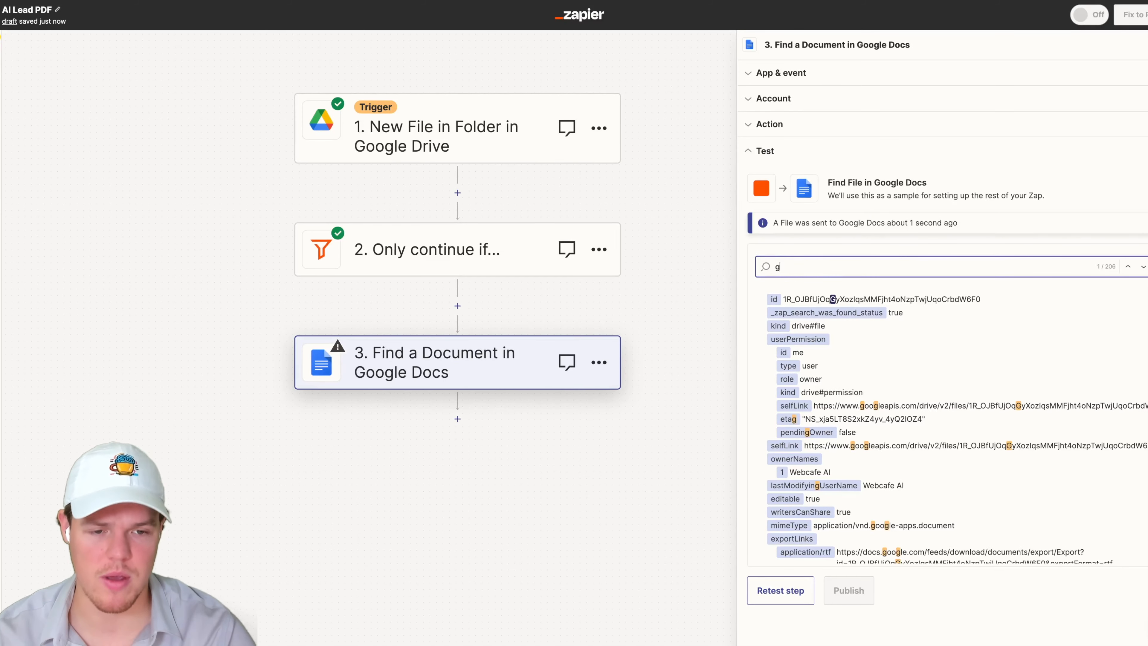
key("BackSpace")
key("BackSpace")
key("BackSpace")
key("BackSpace")
scroll(907, 366, "down", 10)
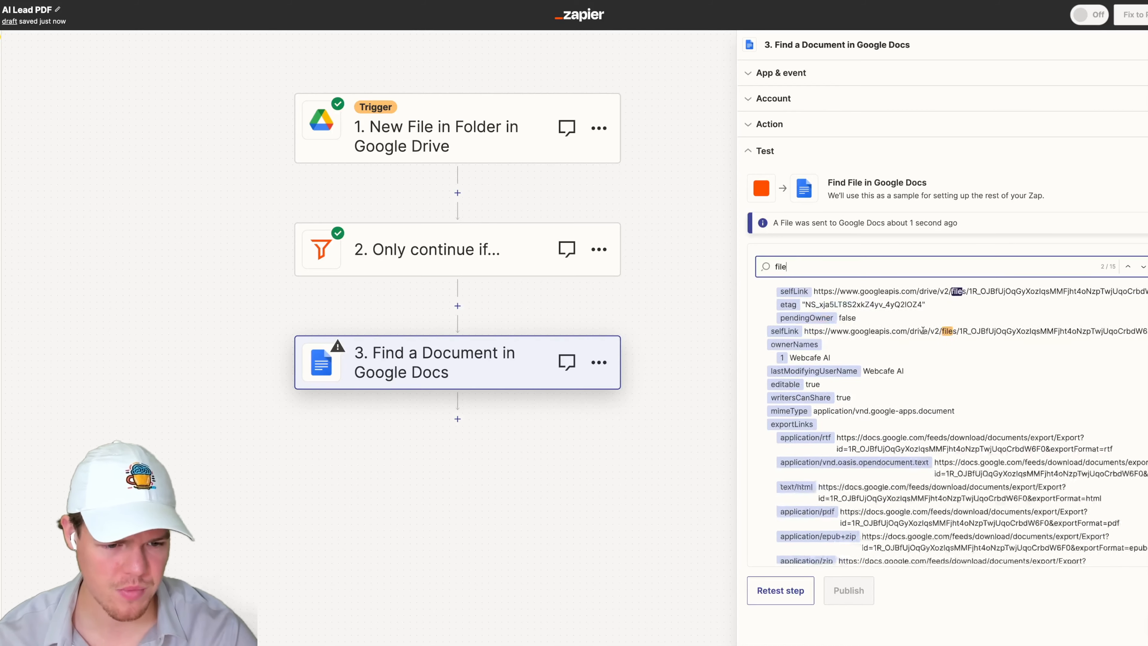
scroll(908, 364, "down", 10)
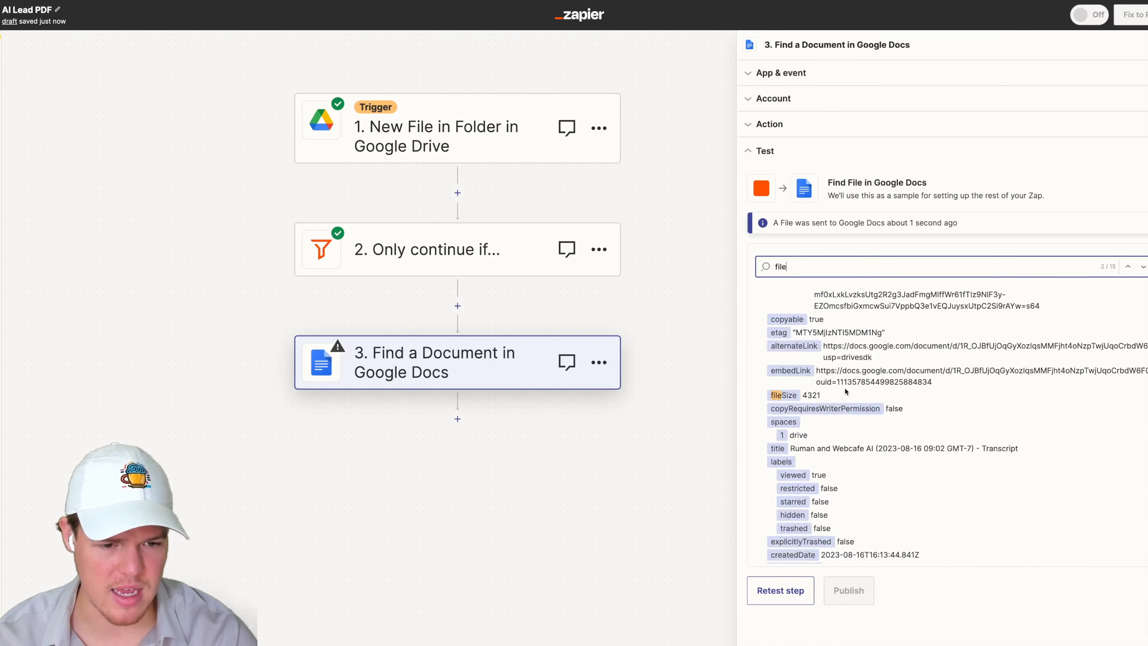
scroll(817, 407, "up", 10)
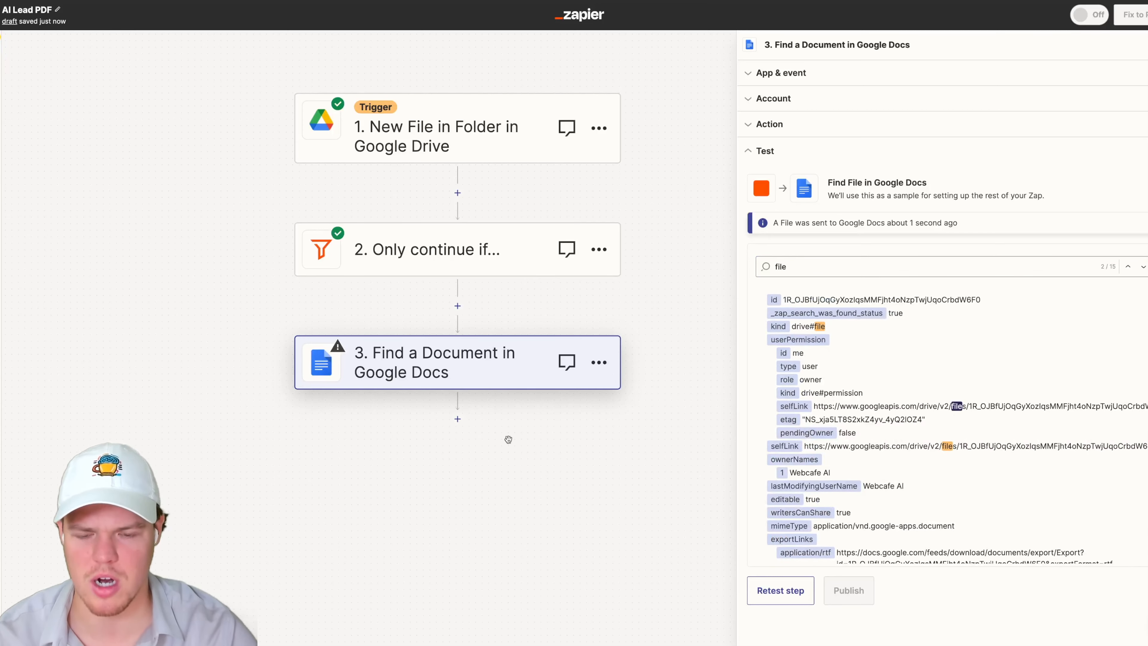
- Add a Code by Zapier step after the Find a Document step with the Run Javascript event
left_click_drag(508, 440, 557, 412)
left_click(506, 389)
type("code")
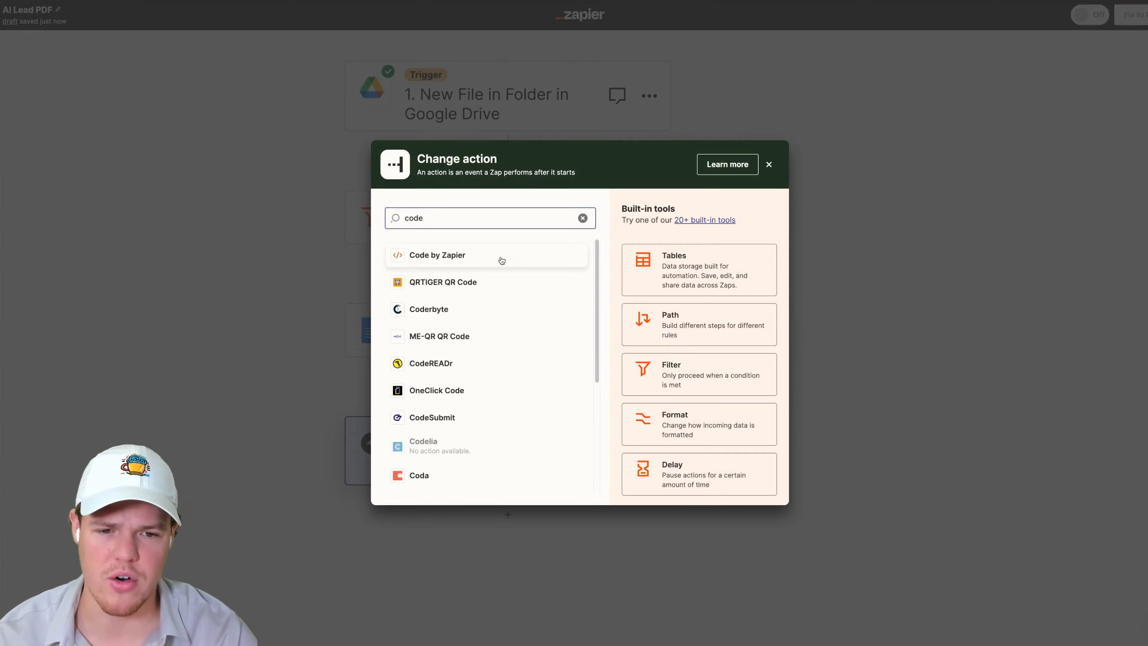
left_click(502, 258)
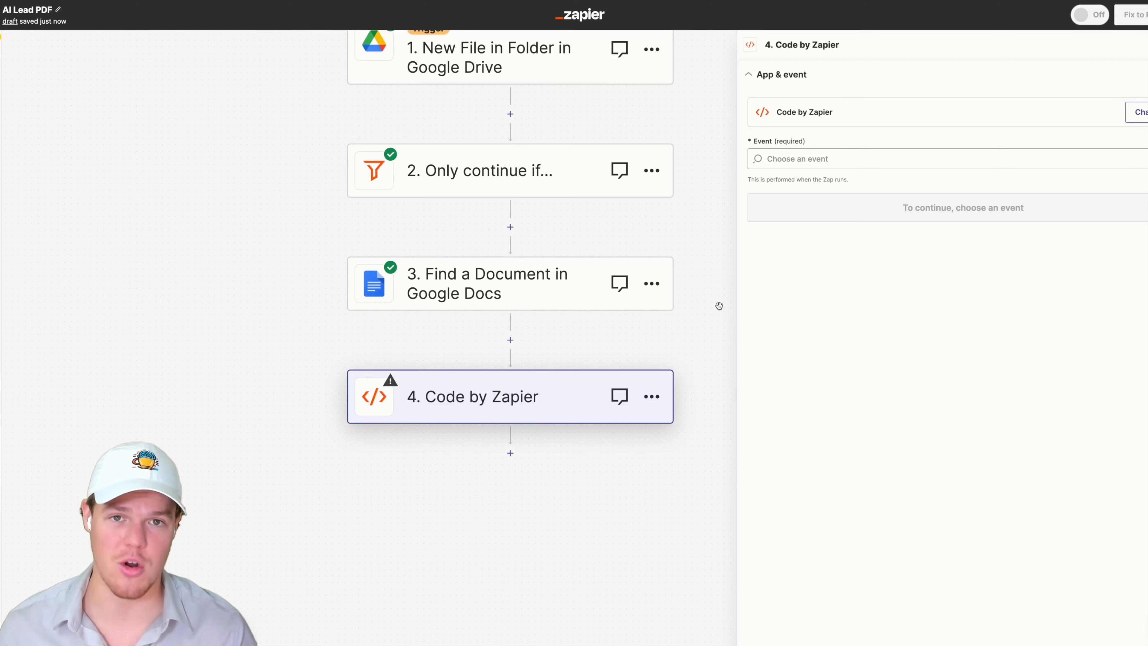
left_click(822, 159)
left_click(817, 205)
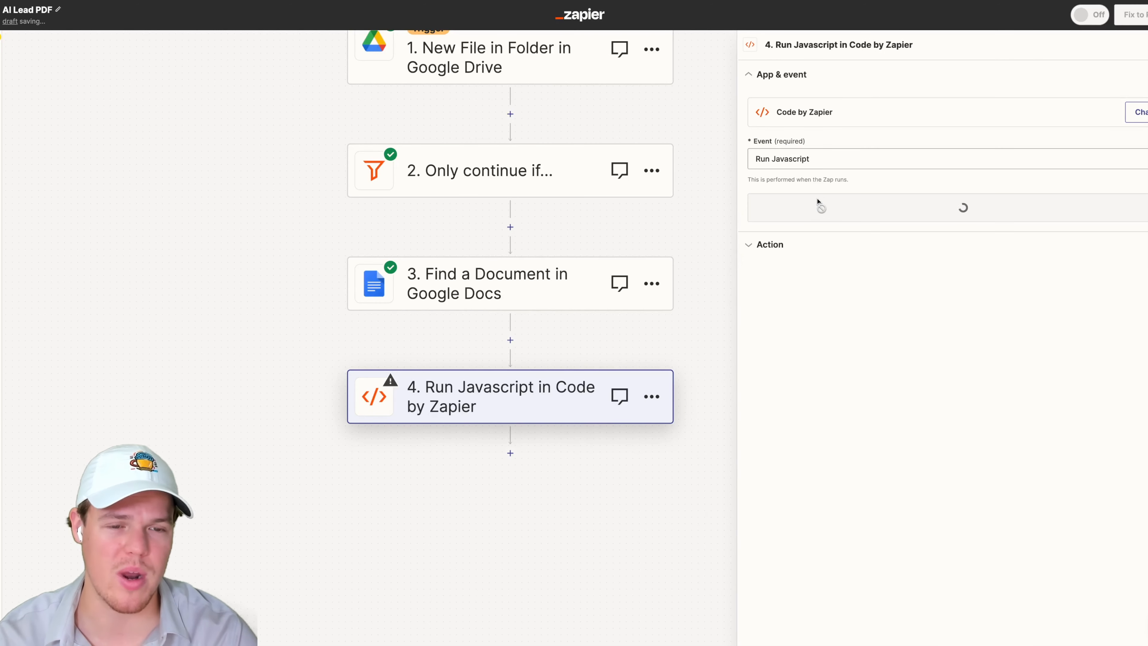
left_click(867, 216)
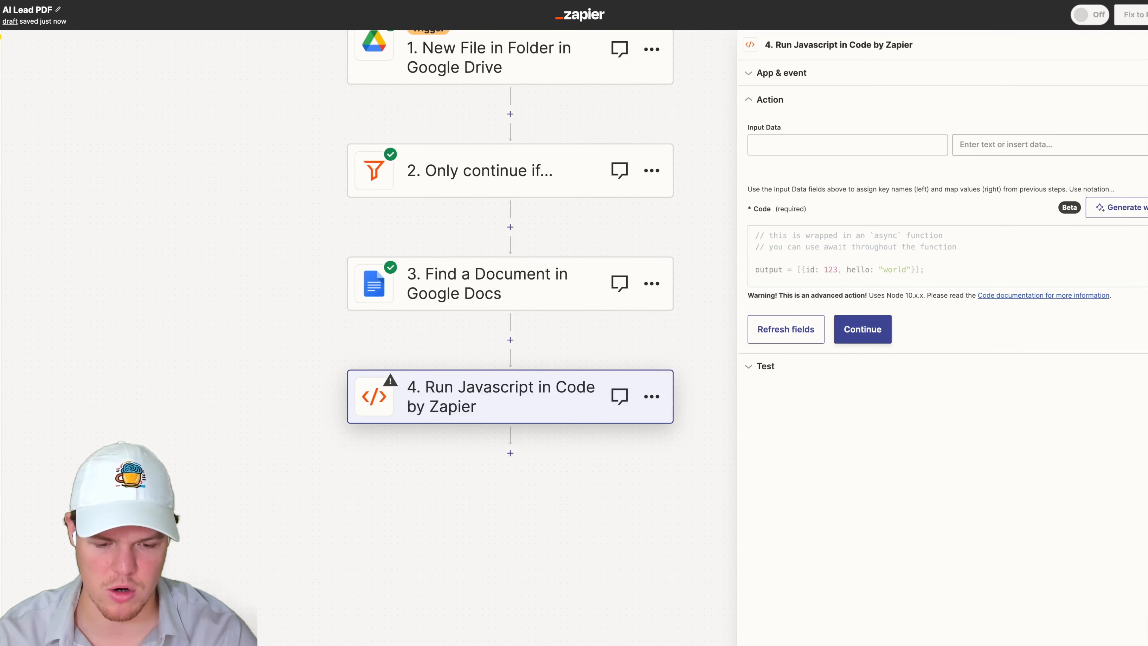
- Replace the Code field with the pasted script that fetches inputData text and keeps the first 10000 words
left_click(862, 285)
key("ctrl+a")
type("const response = await fetch(inputData[\"text\"]); const text = await response.text(); const words = text.split(\" \"); output = { result: words.slice(0, 10000).join(\" \") };")
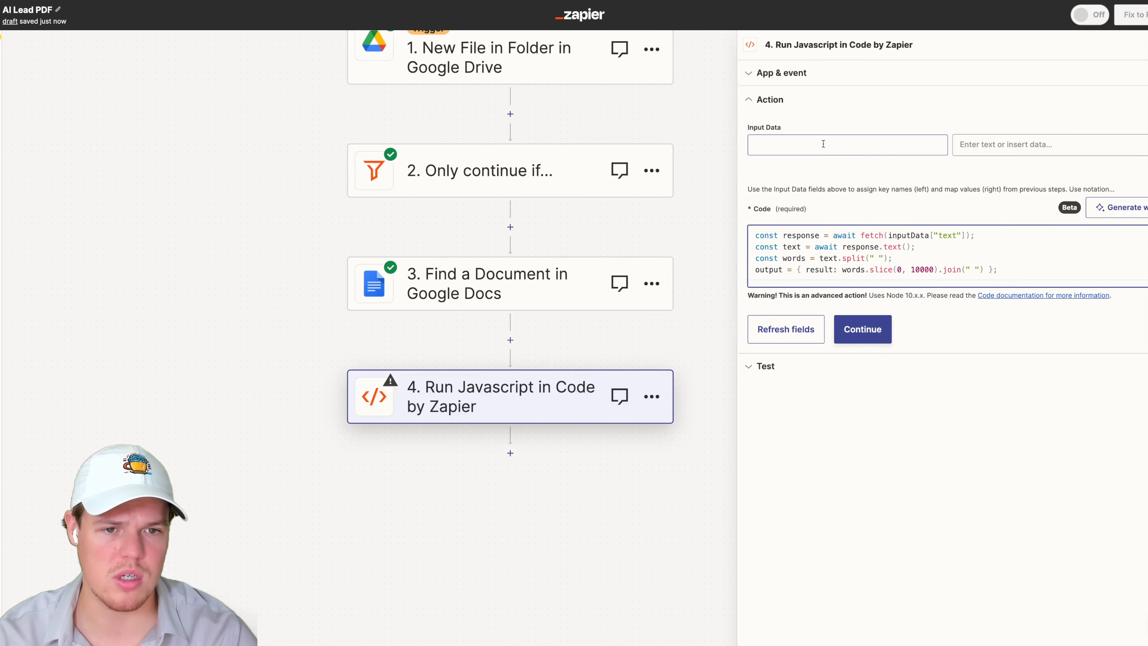
- Name the input data key text, copied from the script
double_click(946, 235)
key("ctrl+c")
left_click(850, 144)
key("ctrl+v")
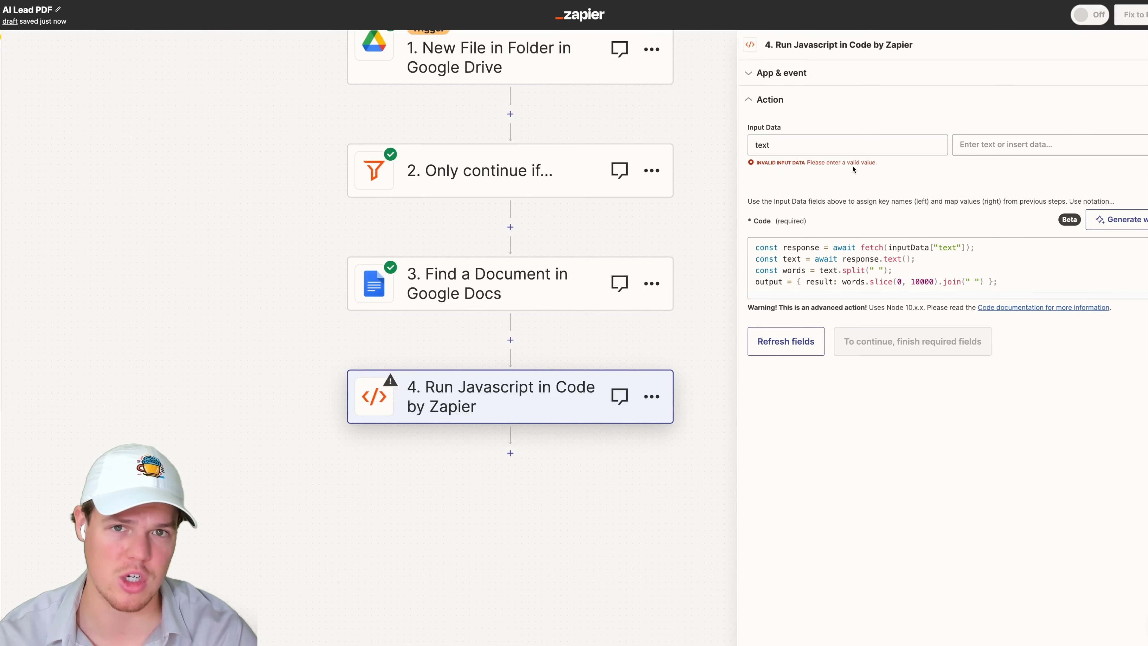
left_click(985, 144)
left_click(913, 184)
left_click(971, 291)
key("ctrl+a")
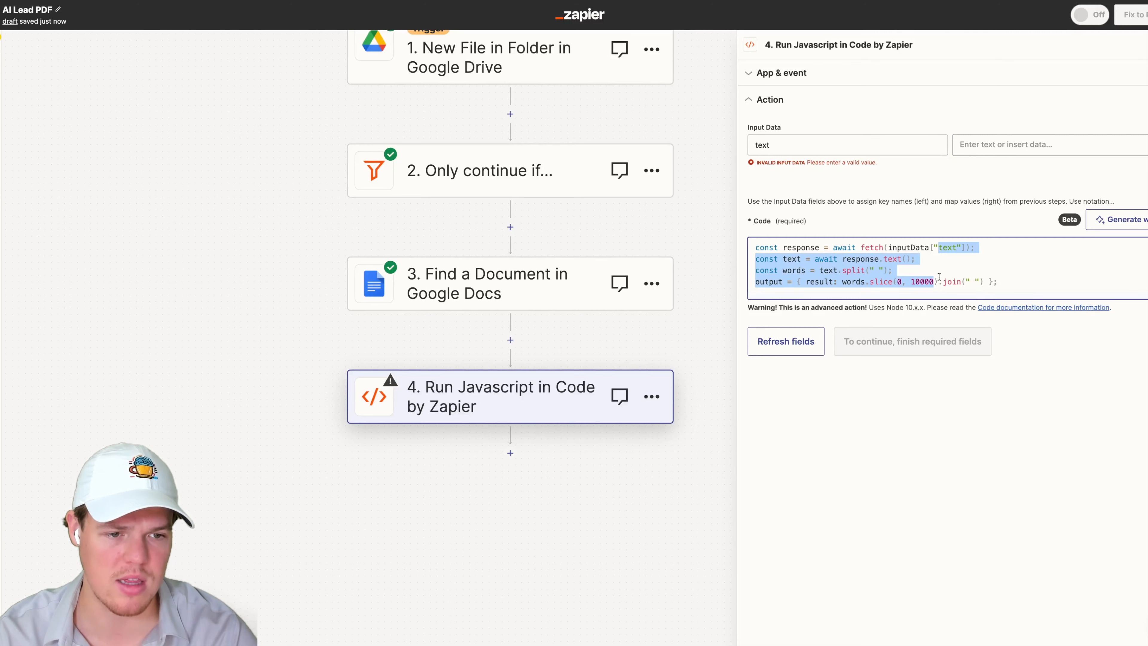
left_click(990, 145)
left_click(1038, 281)
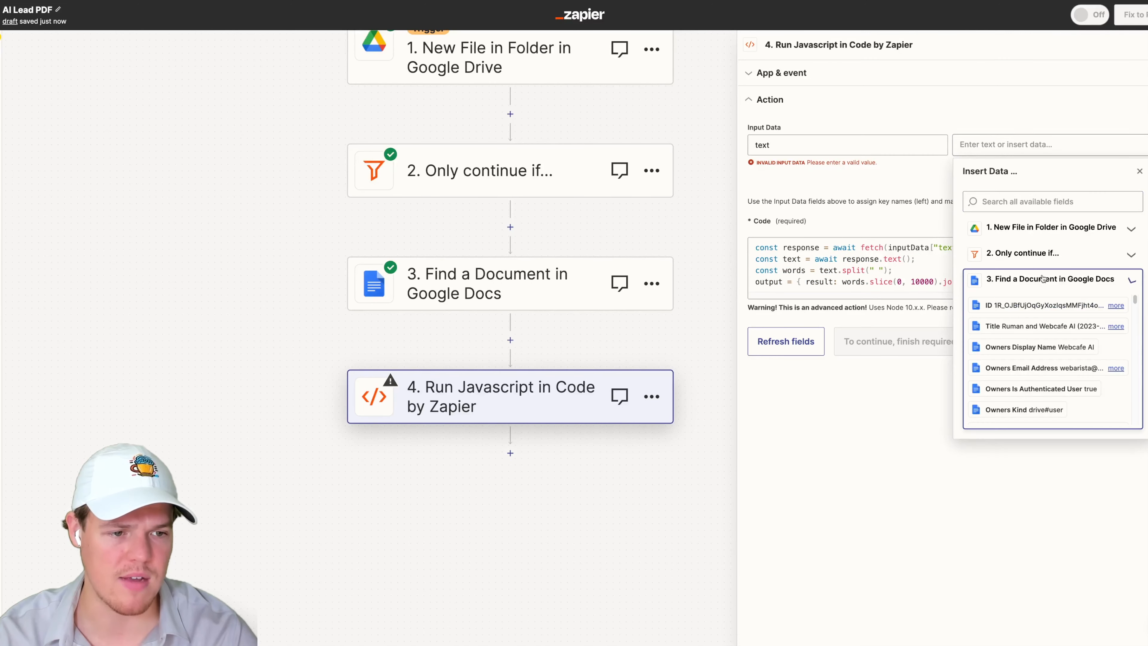
left_click(1035, 201)
type("file")
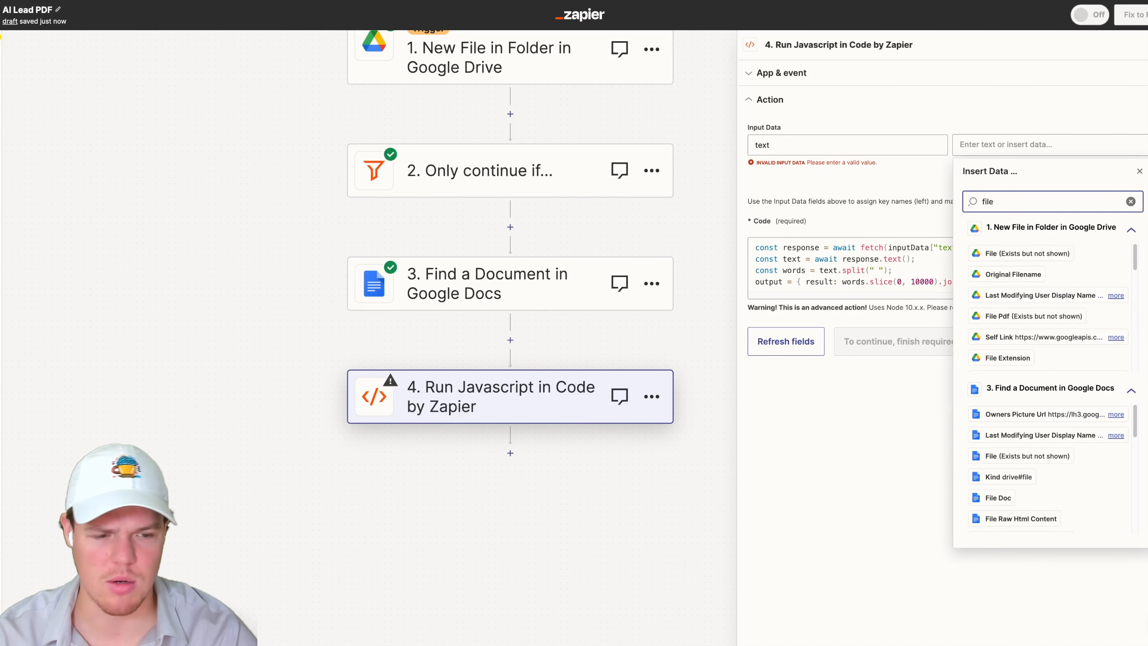
left_click(1027, 253)
left_click(1088, 144)
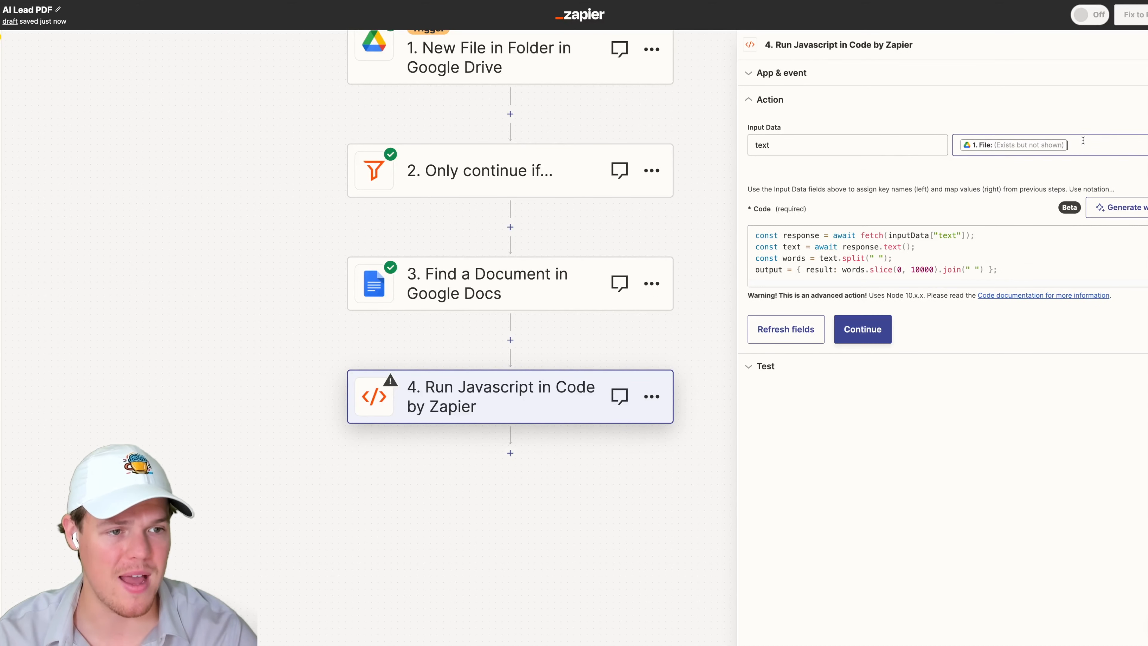
key("BackSpace")
- Map the Find a Document step's File Txt field as the value of the text input
left_click(1054, 279)
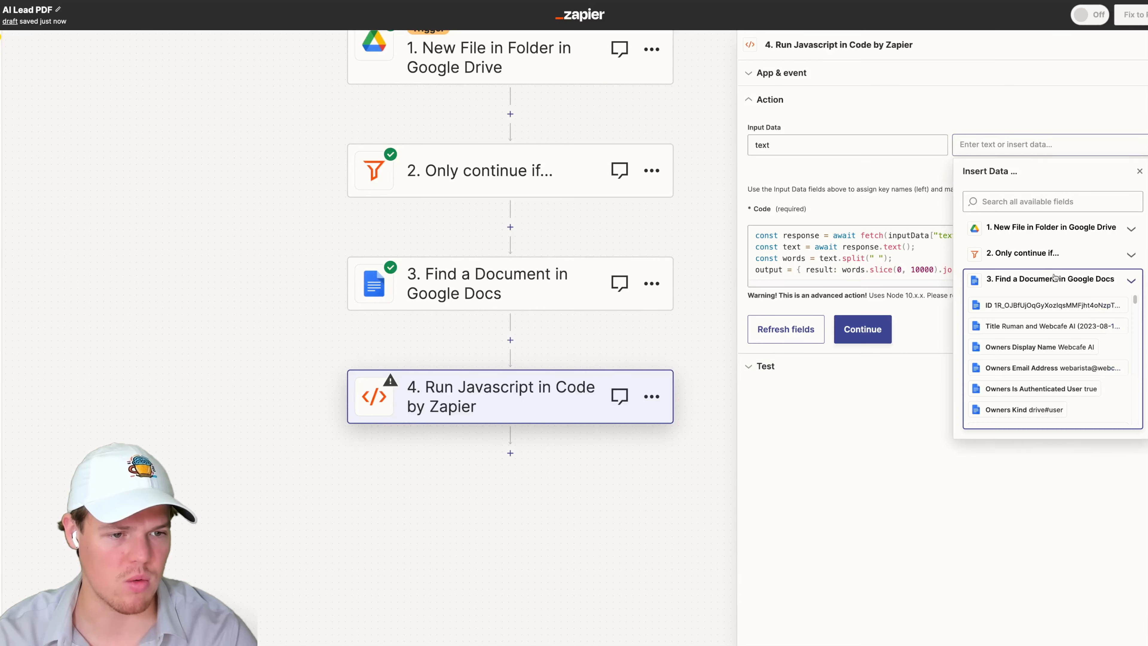
type("file")
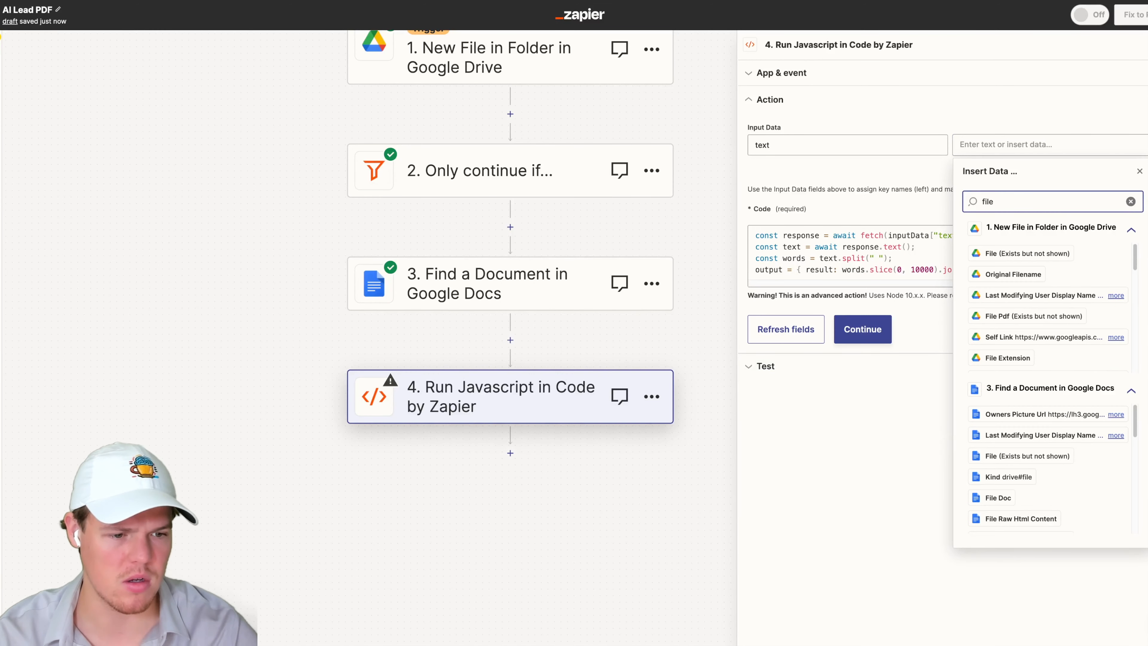
scroll(1050, 460, "down", 8)
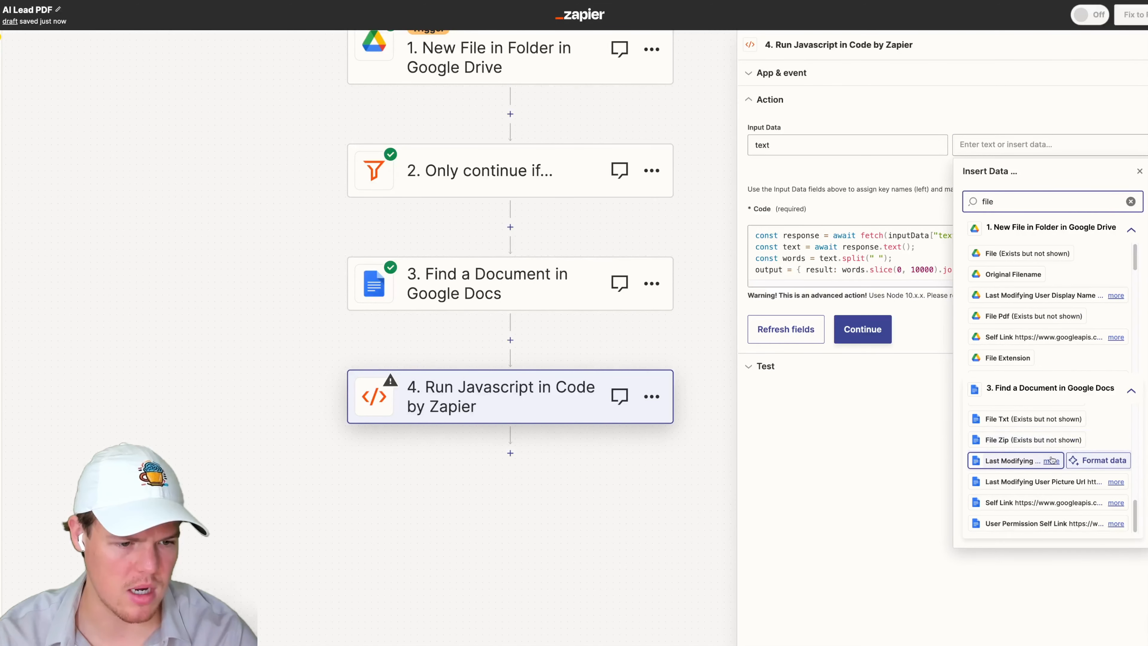
left_click(983, 417)
left_click(900, 464)
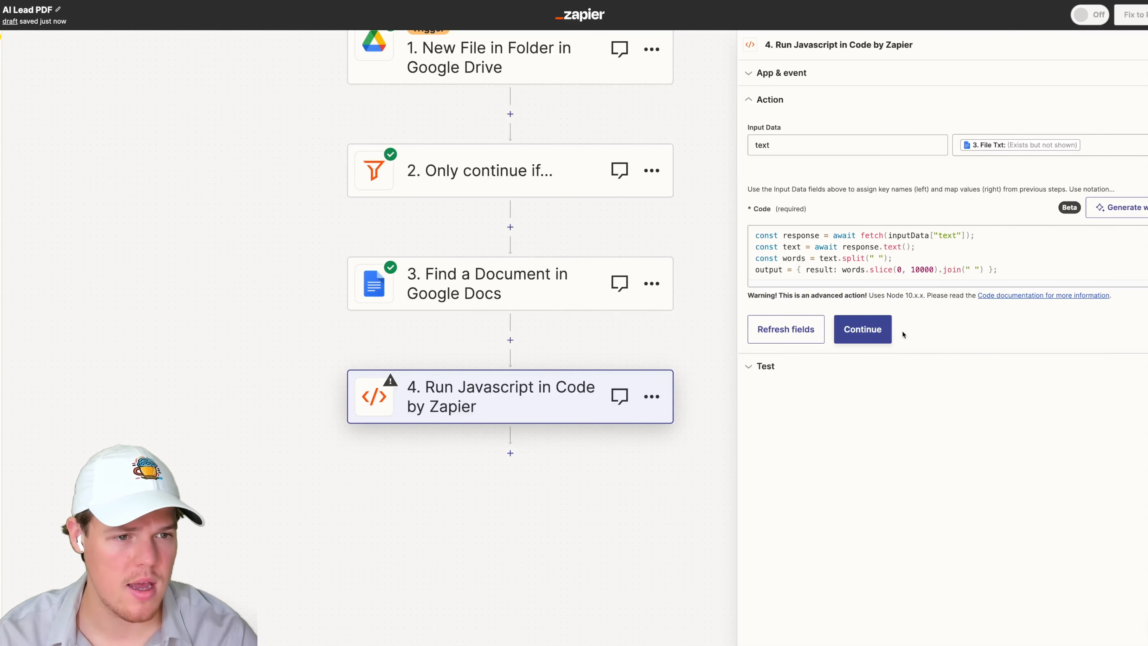
- Continue and test the Run Javascript step
left_click(882, 334)
left_click(852, 403)
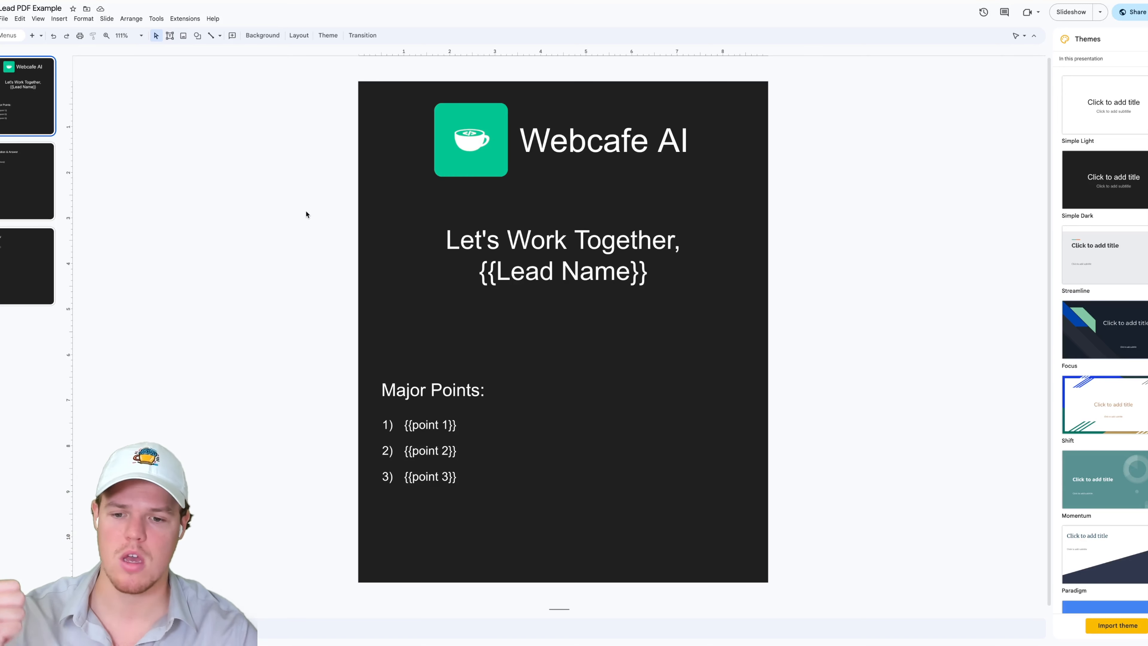
- Review the slides of the Lead PDF Example template in Google Slides
left_click(46, 177)
left_click(33, 260)
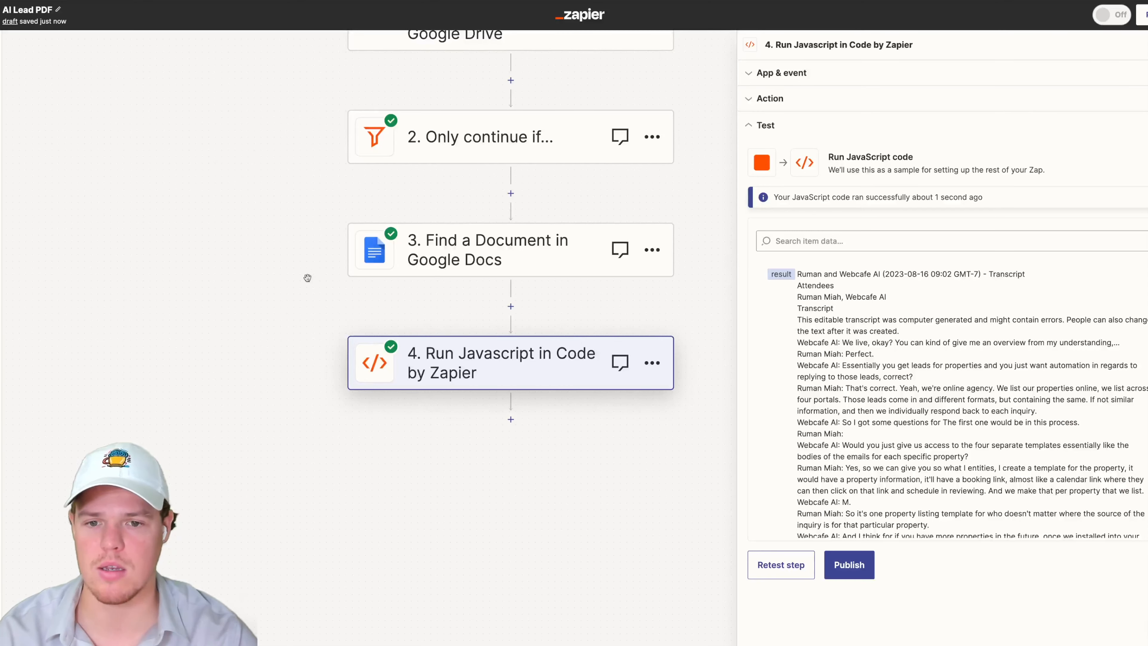
scroll(259, 262, "down", 3)
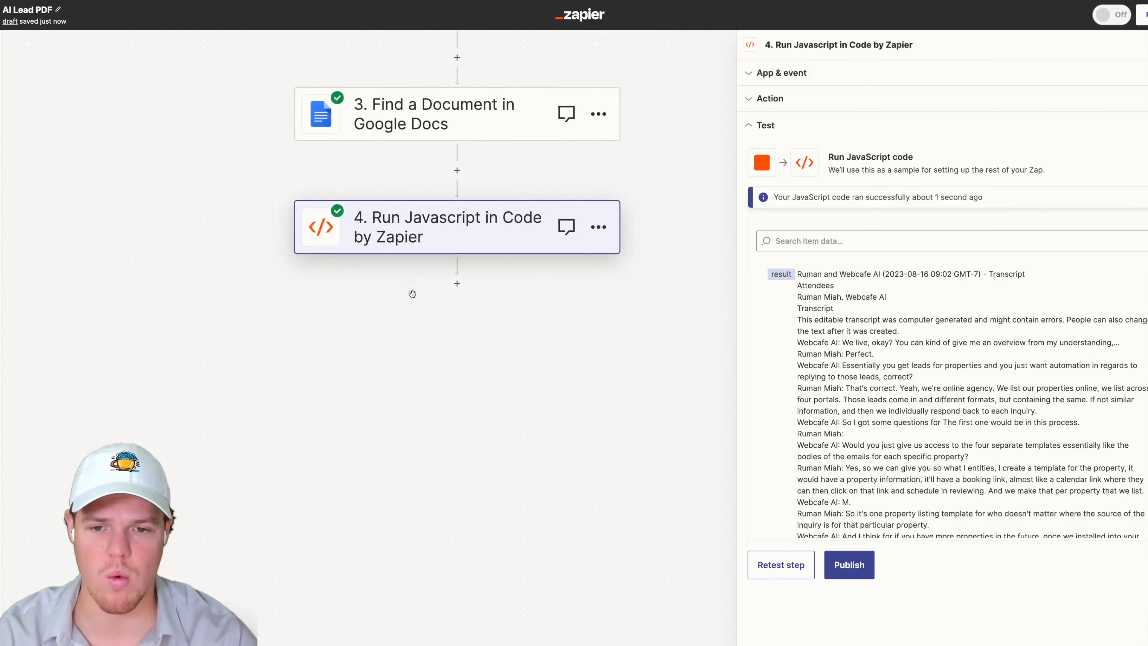
- Add a ChatGPT step with the Conversation event and continue with the connected ChatGPT account
left_click(457, 284)
type("chatgpt")
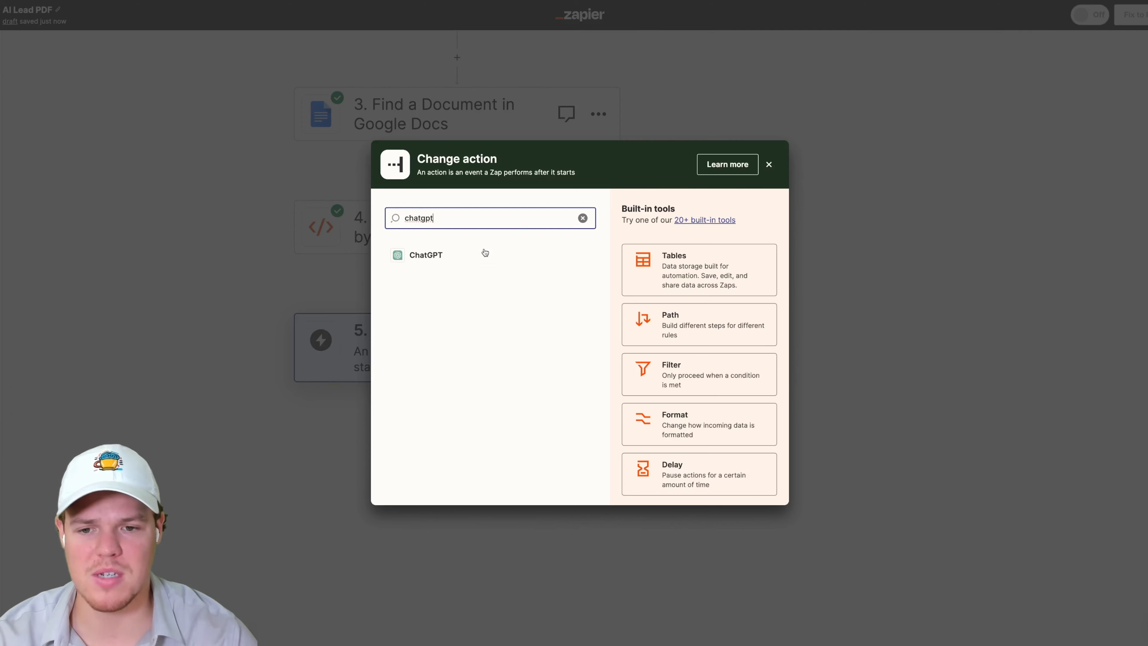
left_click(485, 252)
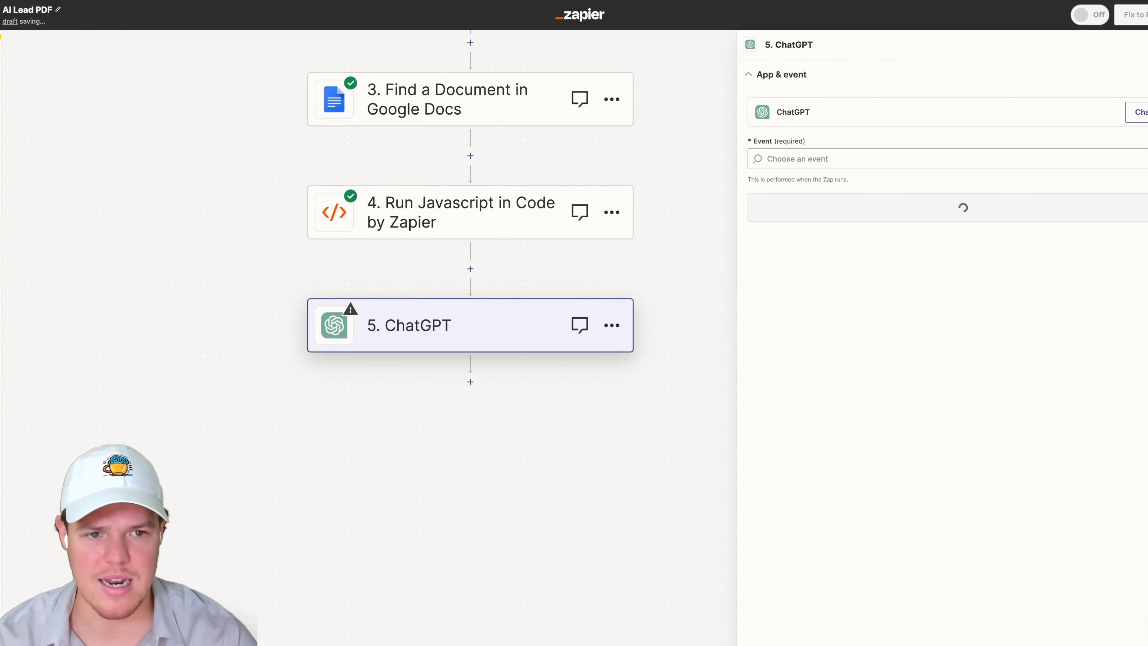
left_click(810, 159)
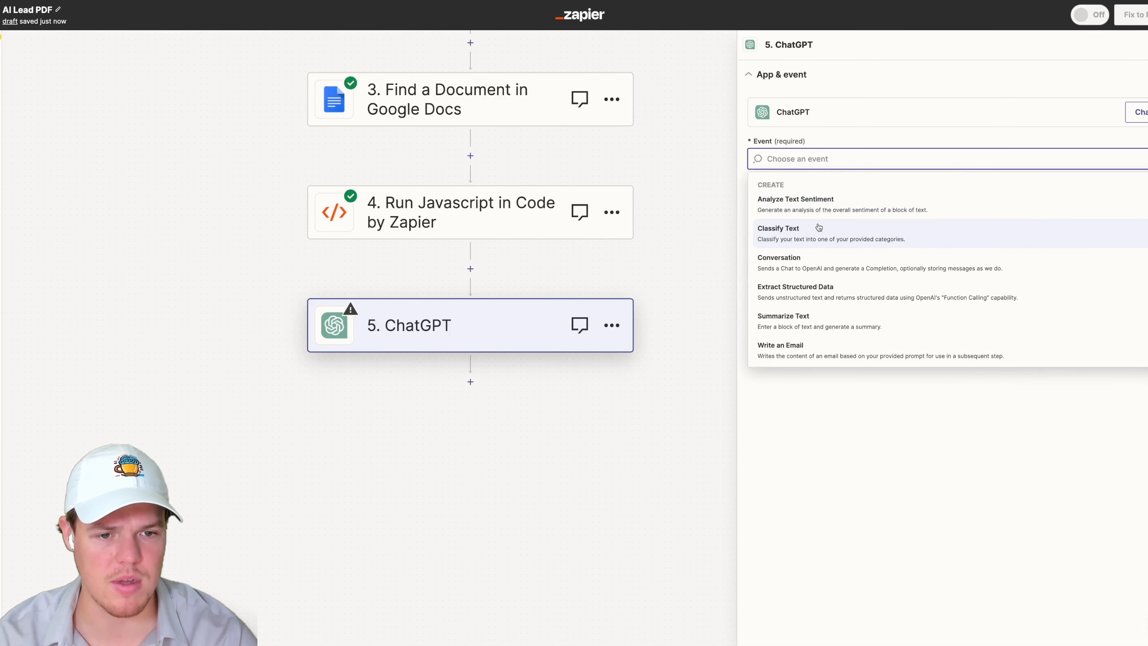
left_click(816, 260)
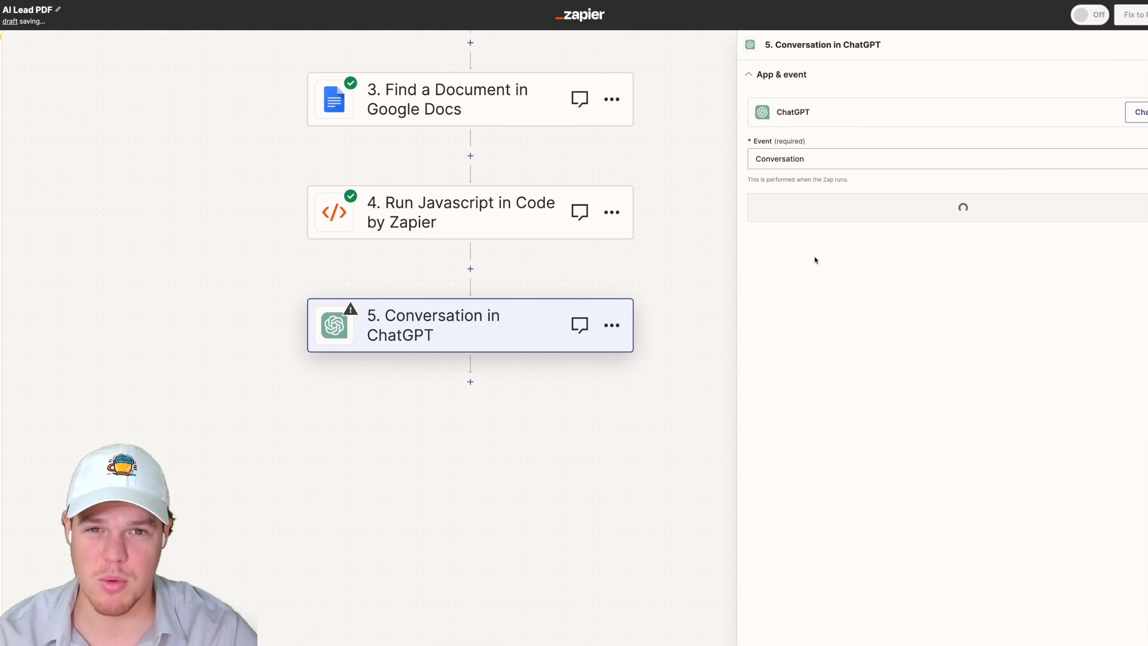
left_click(839, 216)
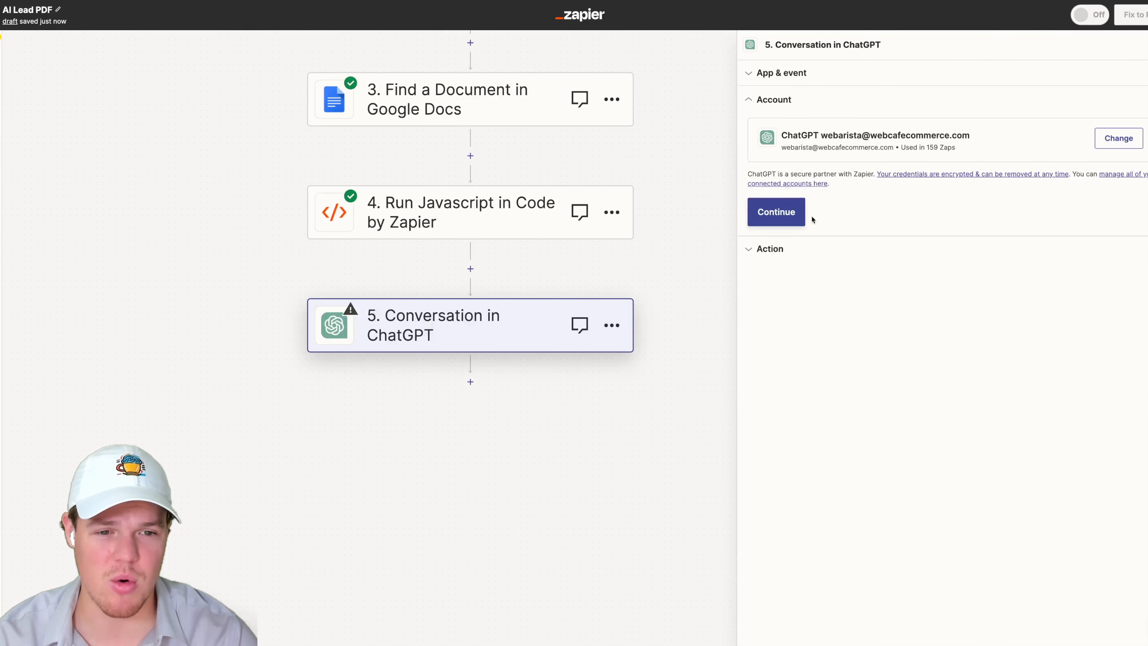
left_click(791, 218)
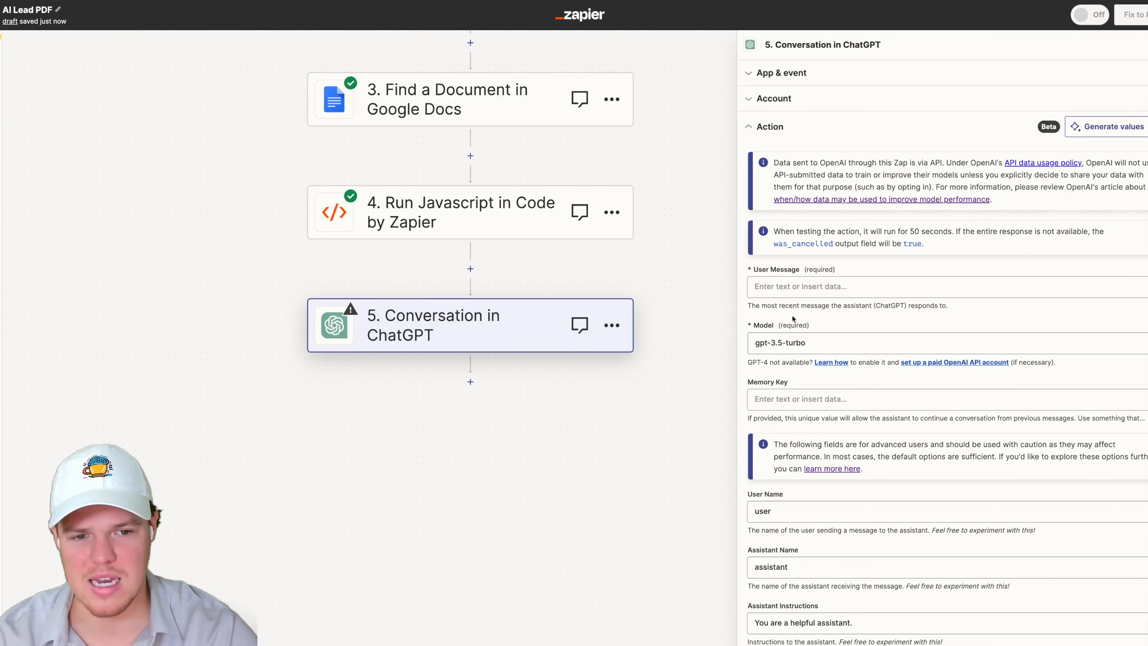
- Write the ChatGPT user message: we are the business of Webcafe AI; generate only the potential lead's name, no text before or after
left_click(804, 285)
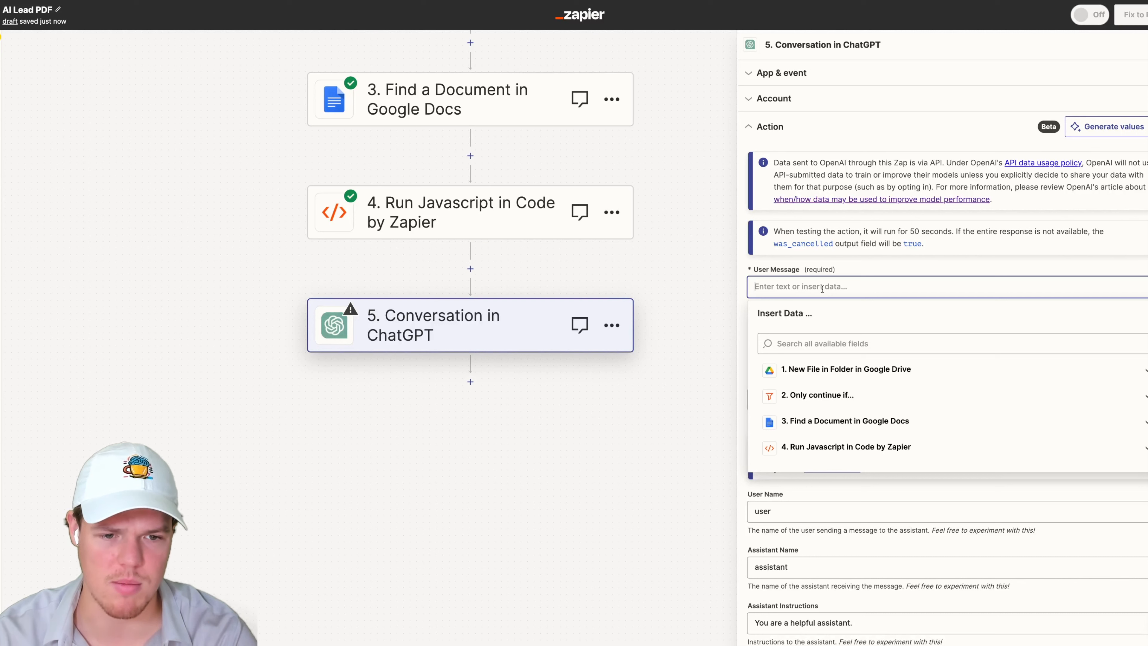
type("Based o")
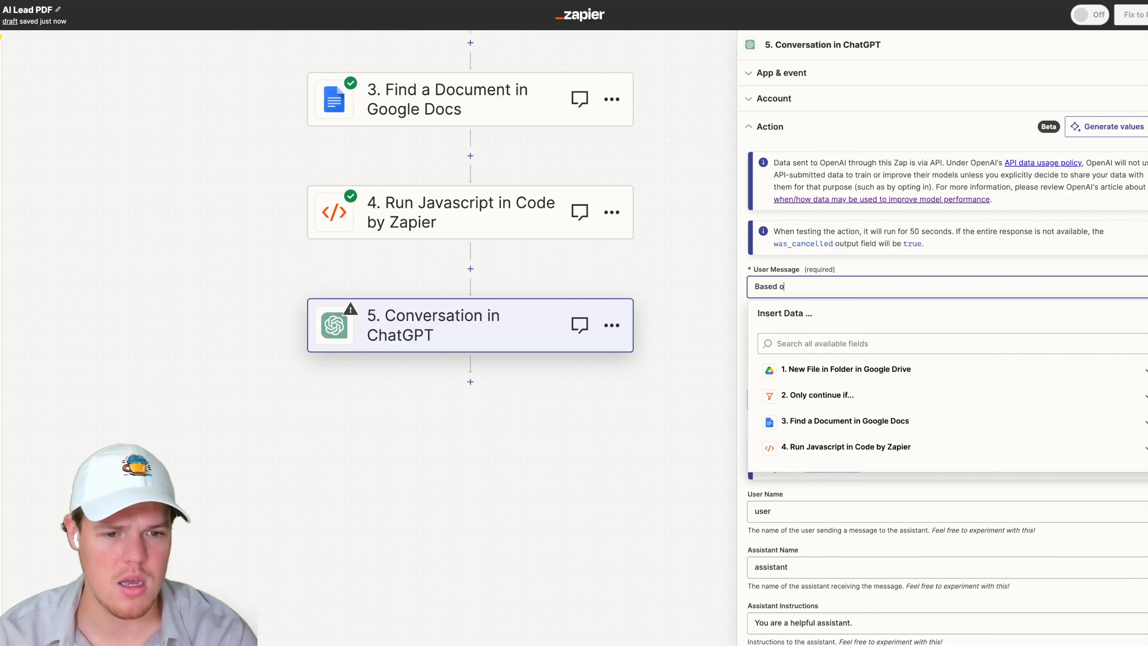
type("n this transcri")
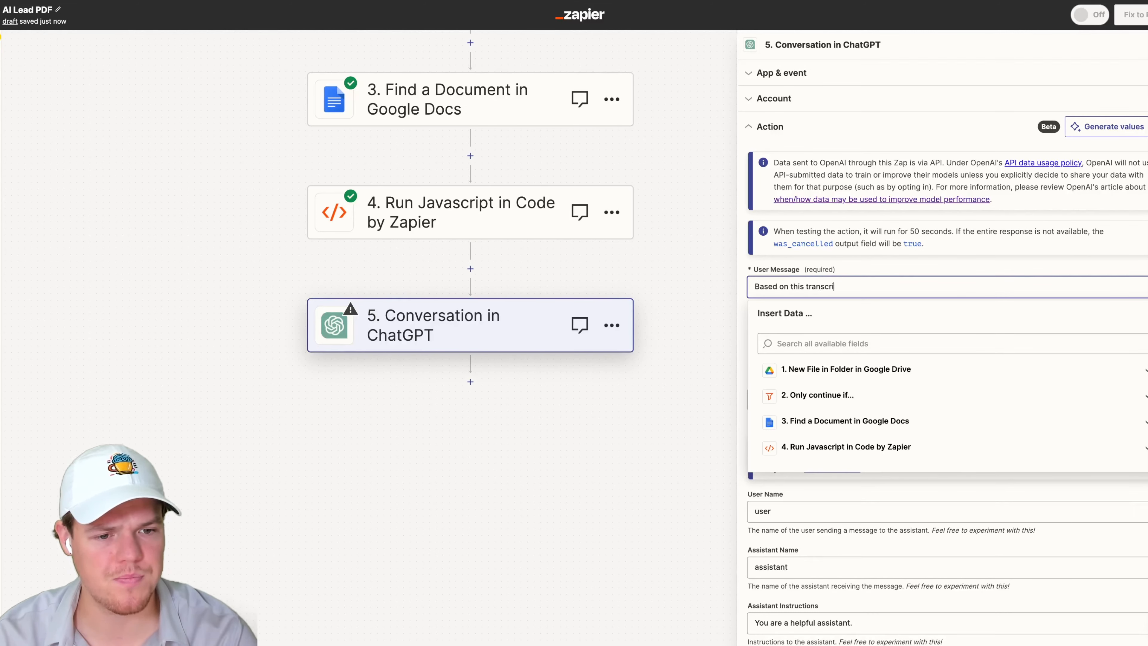
type("pt, we are the ")
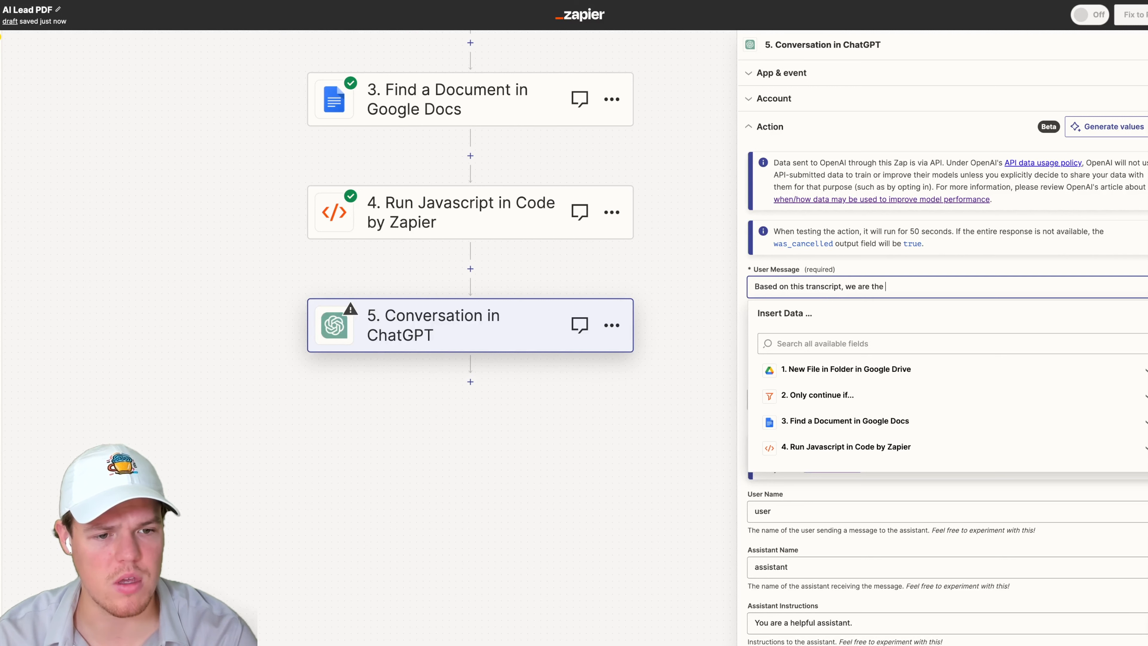
type("business of Webcafe AI")
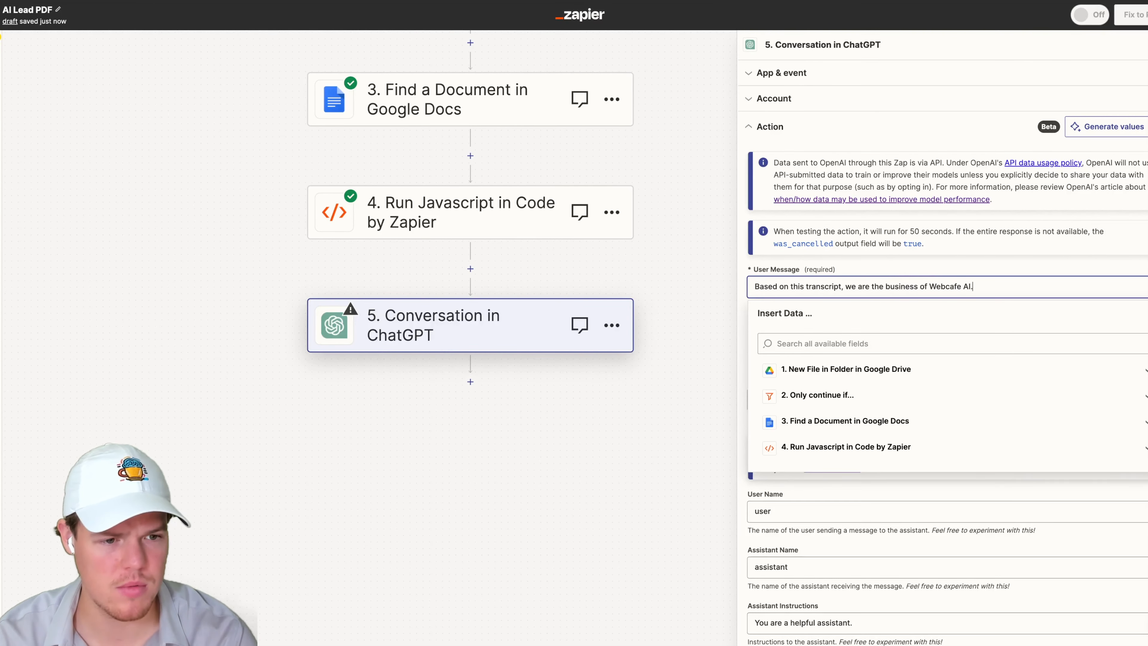
type(".")
key("Return")
key("Return")
type("Please g")
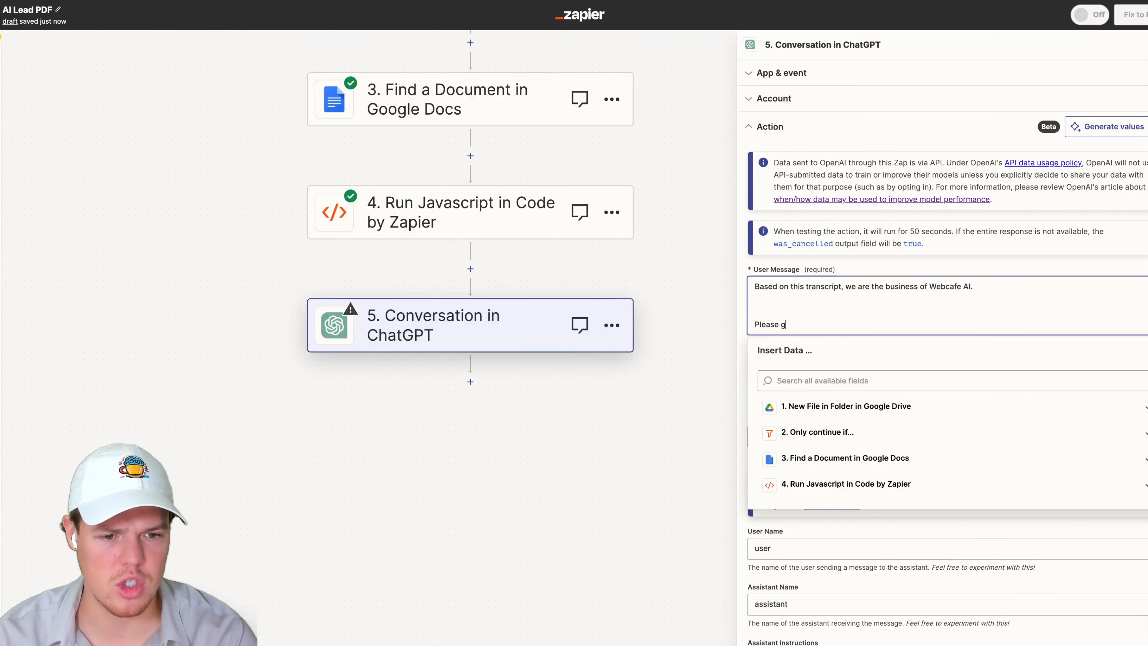
type("enerate the name of the pote")
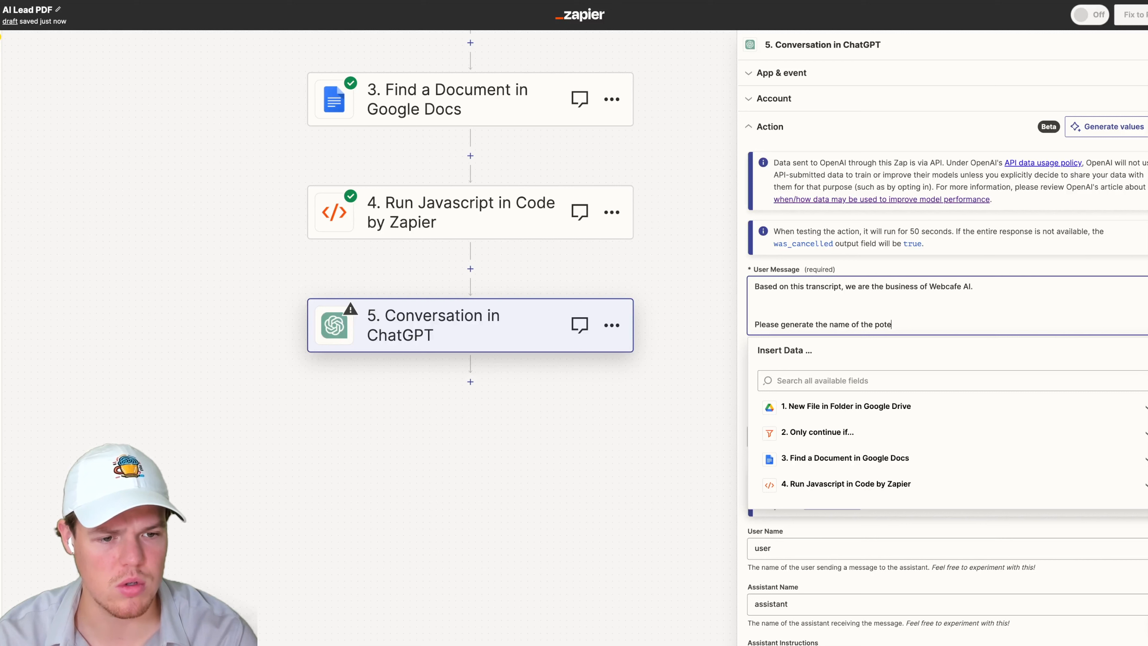
type("ntial l")
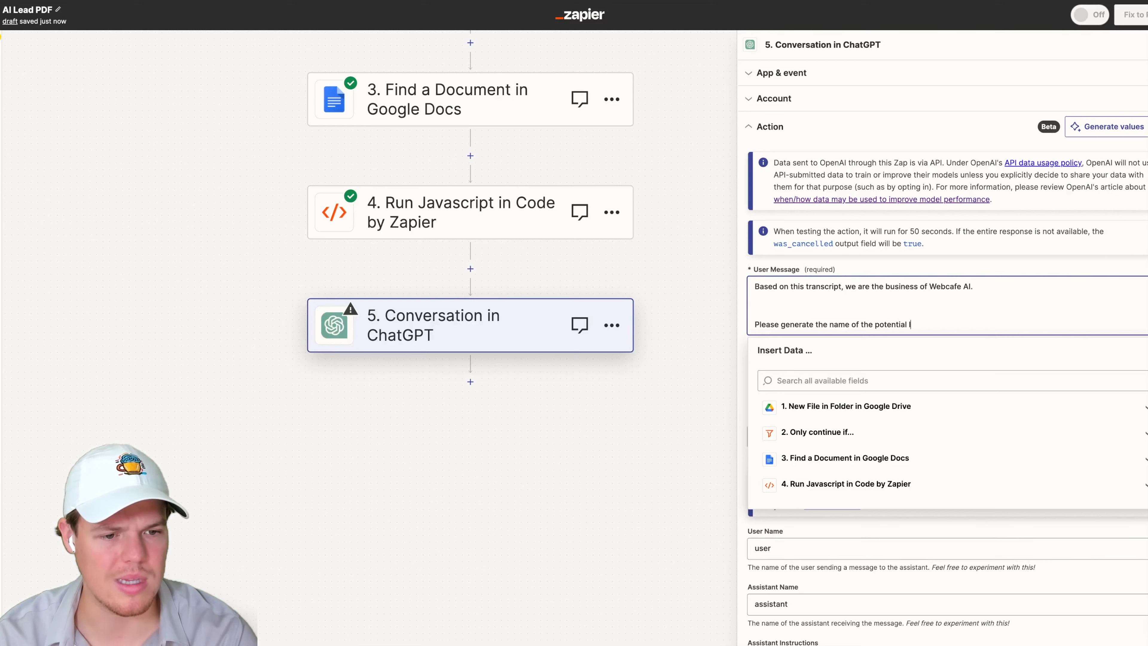
type("ead we are talk")
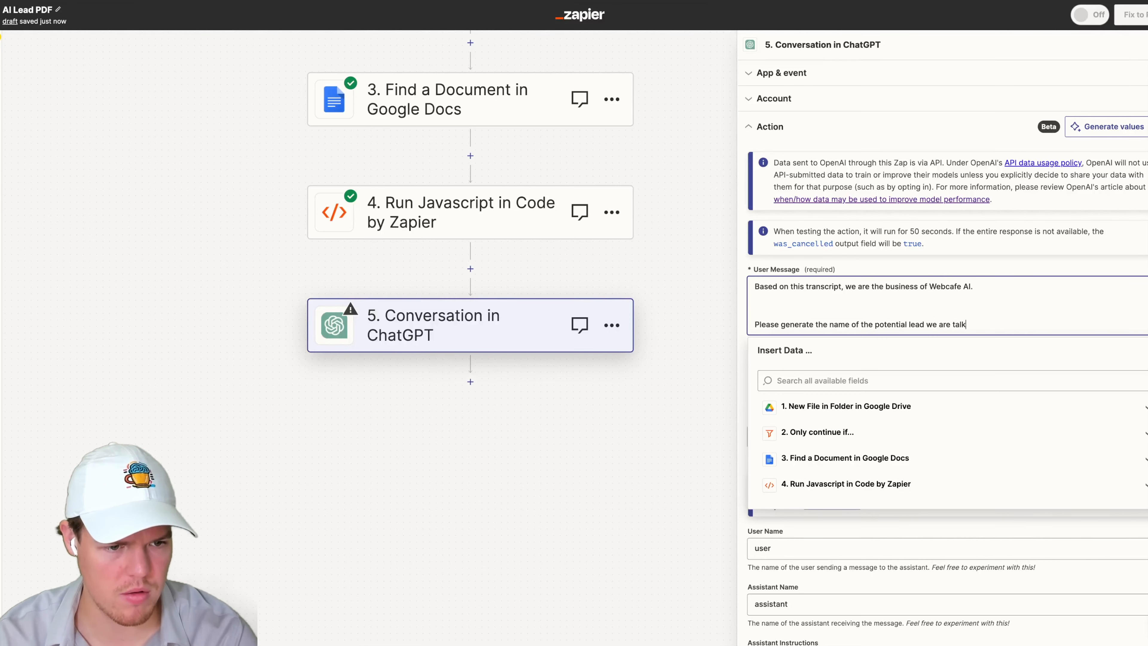
type("ing,")
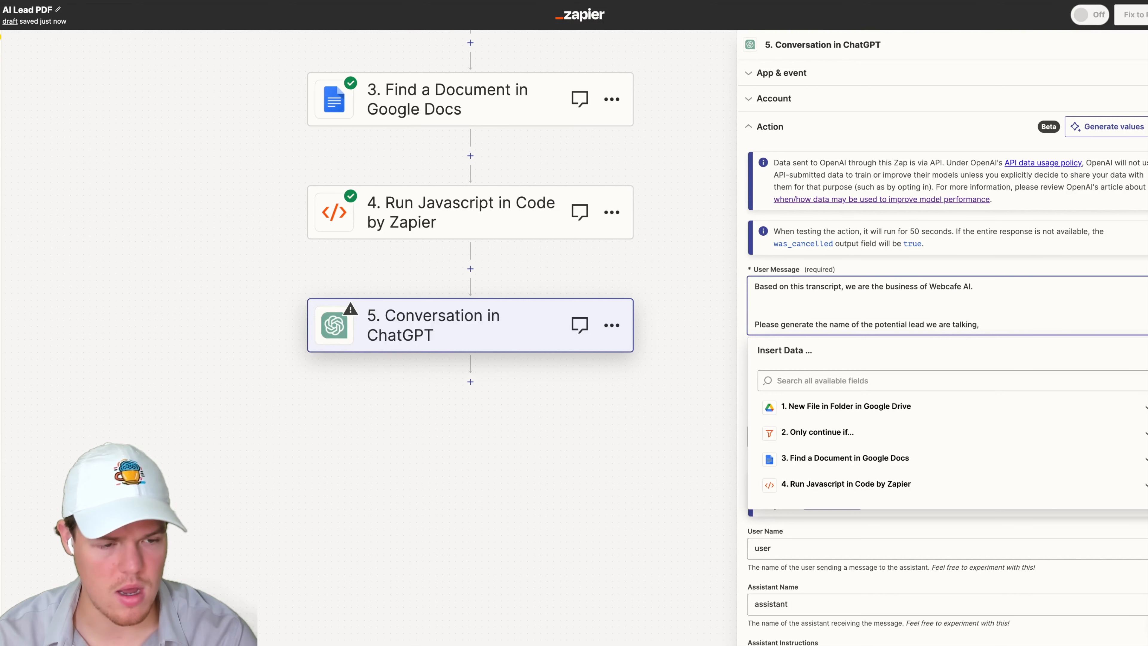
type(" just the name no")
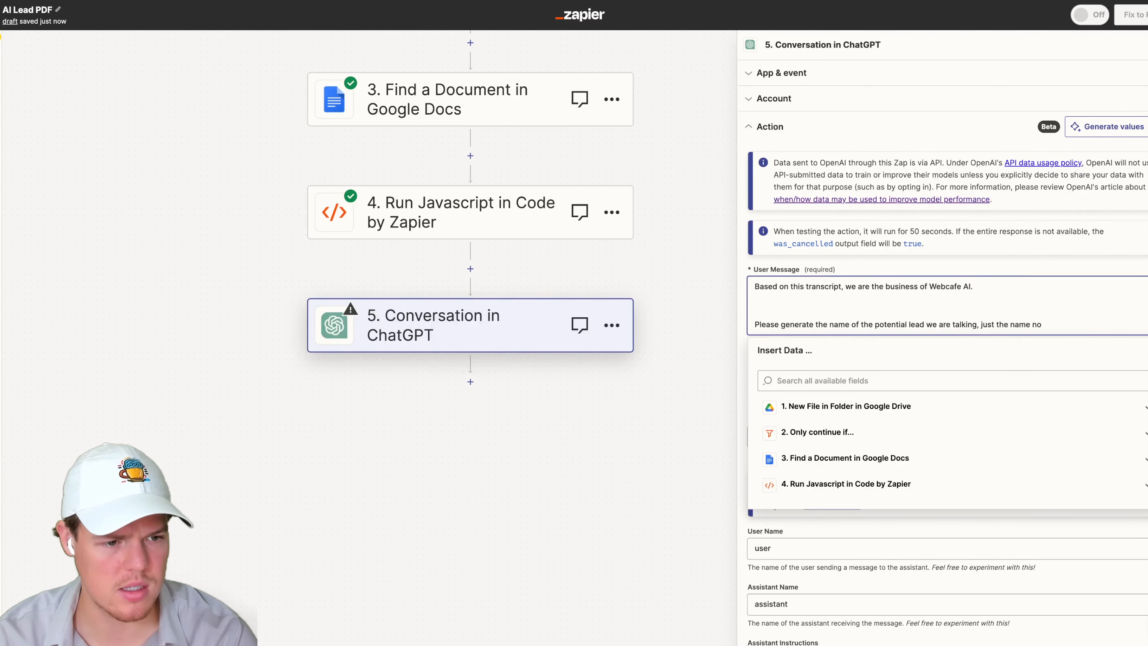
type(" tex")
type("t ne")
key("BackSpace")
key("BackSpace")
type("be")
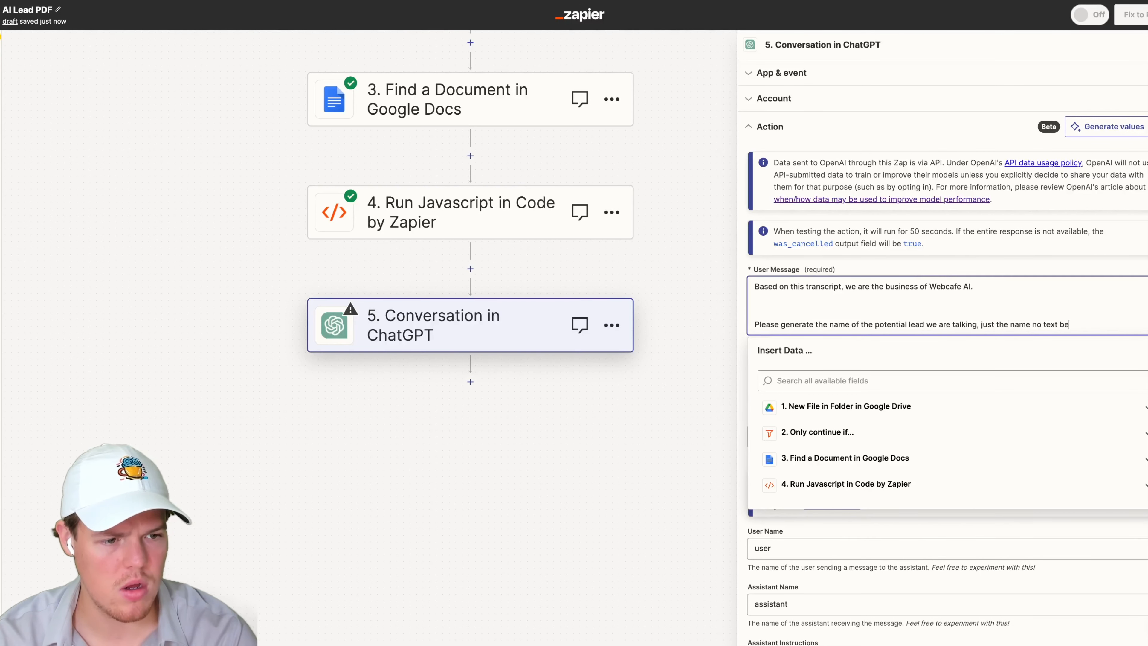
key("BackSpace")
key("BackSpace")
type("fore ")
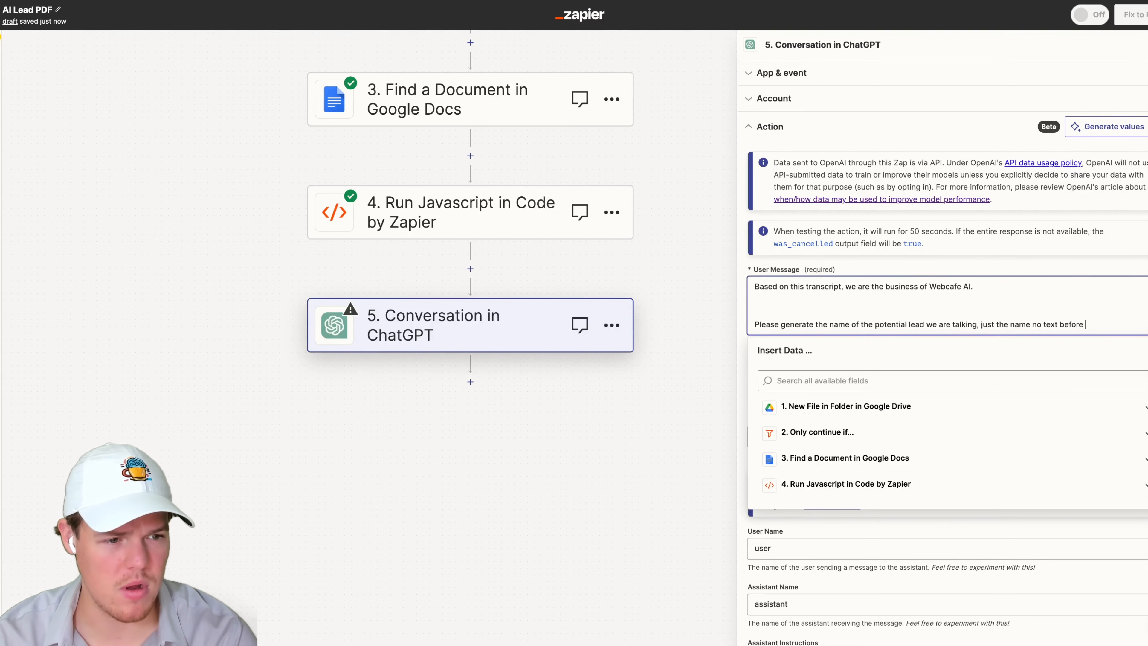
type("or aftert")
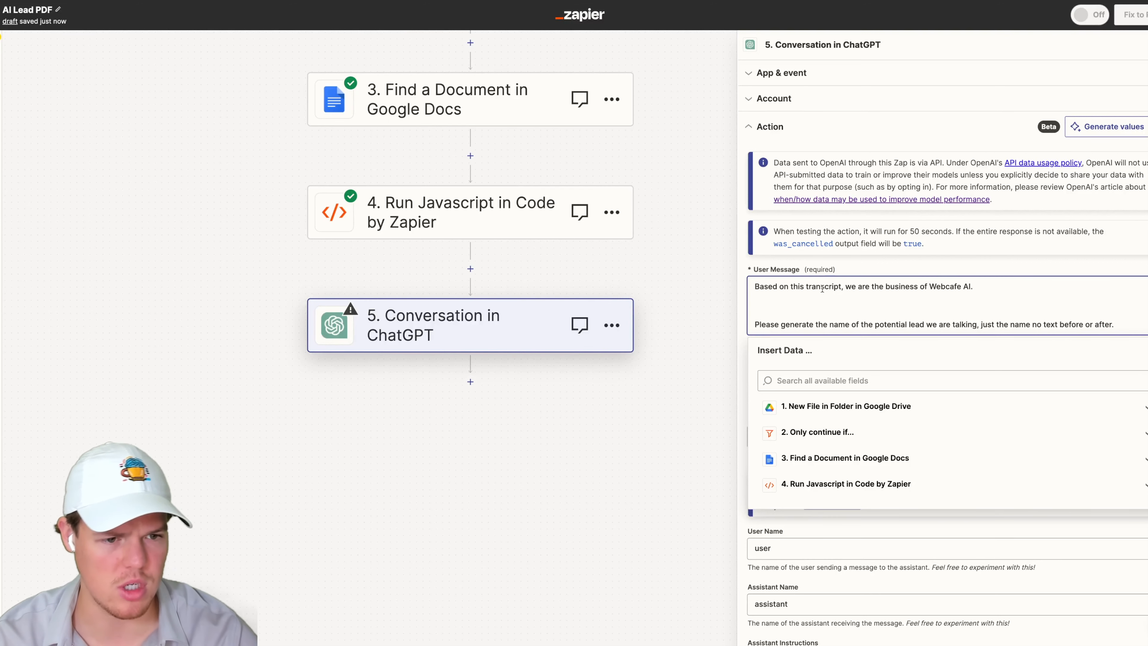
- Add a 'Title of transcript: ()' line to the user message, mapping the Google Drive new file's Title inside the brackets
left_click(918, 274)
scroll(932, 203, "down", 2)
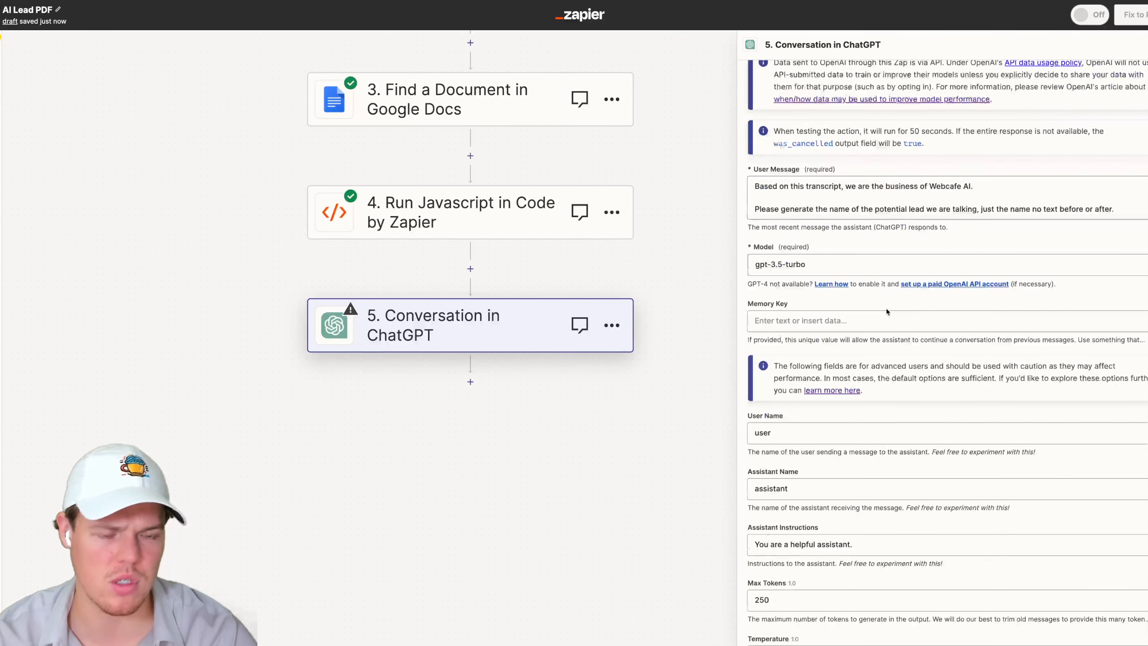
left_click(932, 203)
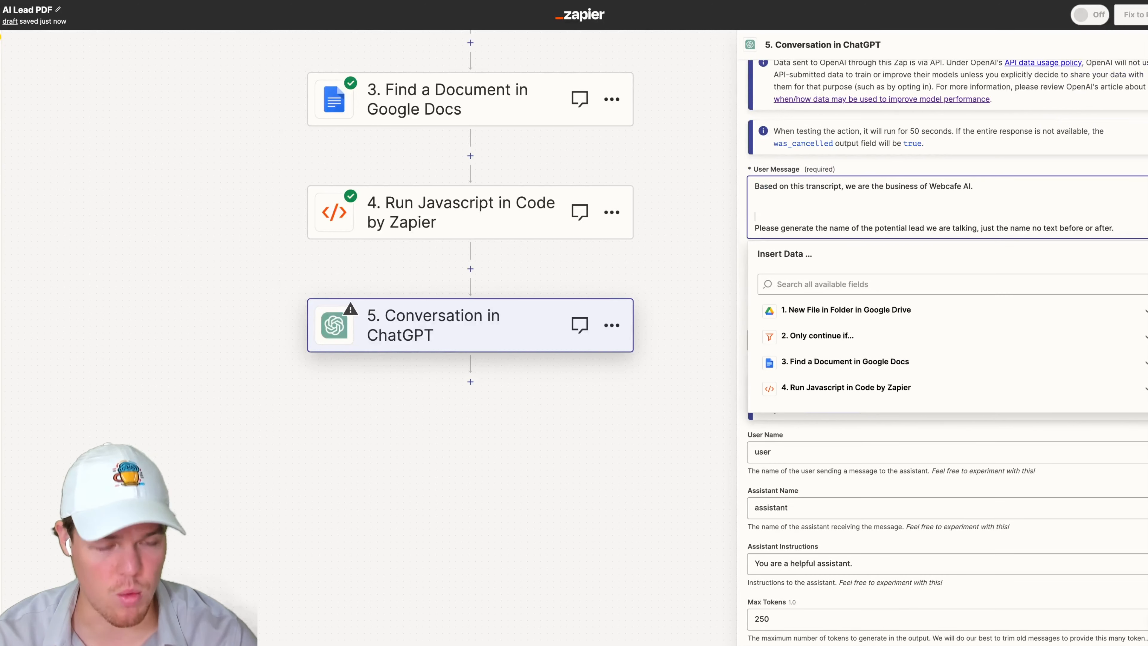
type("Ti")
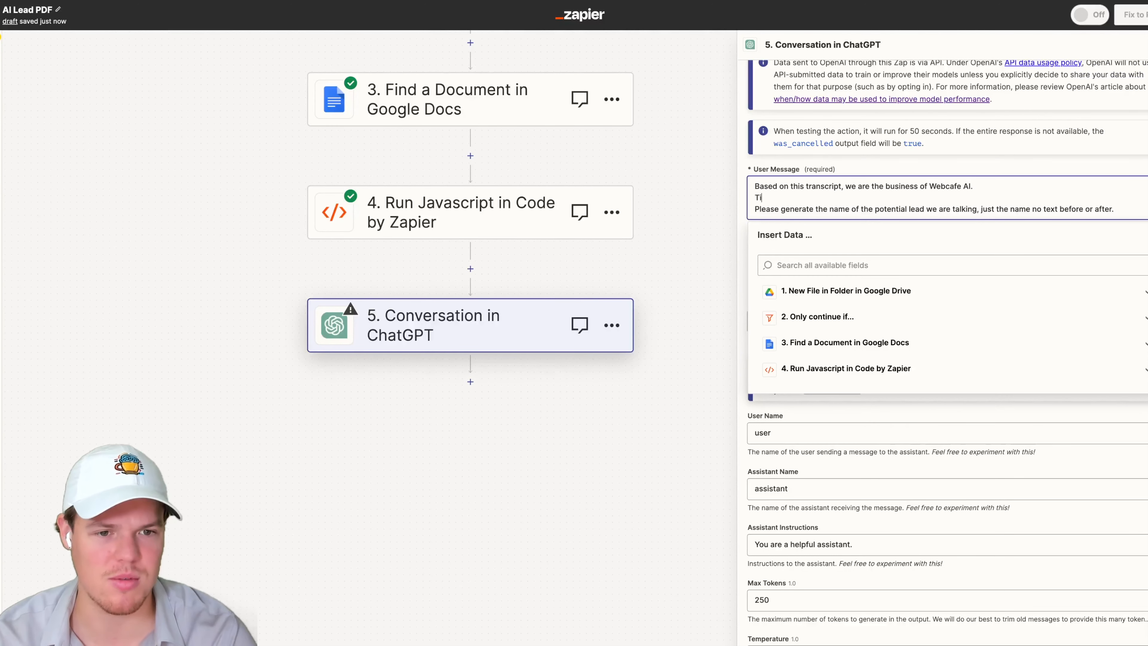
type("tle of transcript: ()")
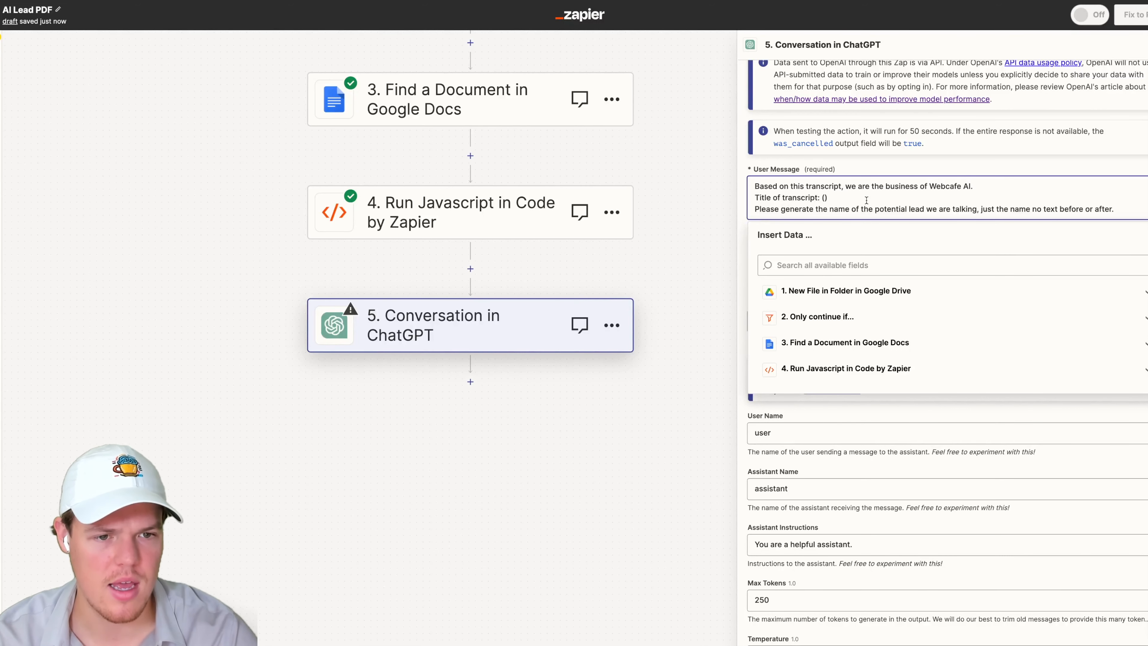
left_click(837, 291)
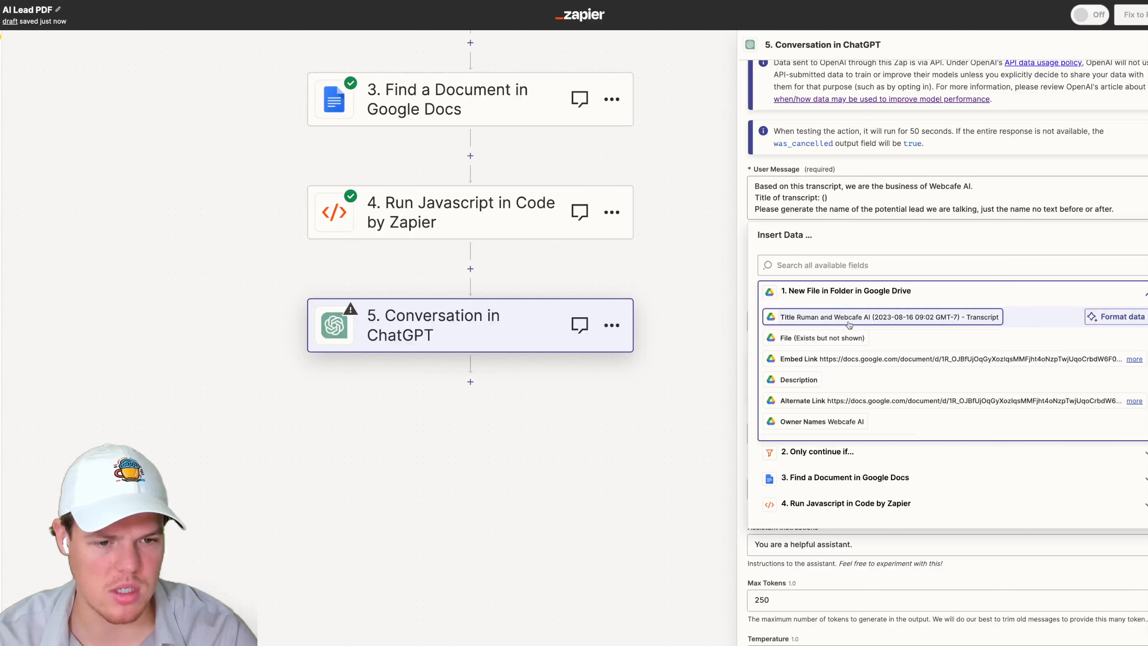
left_click(849, 318)
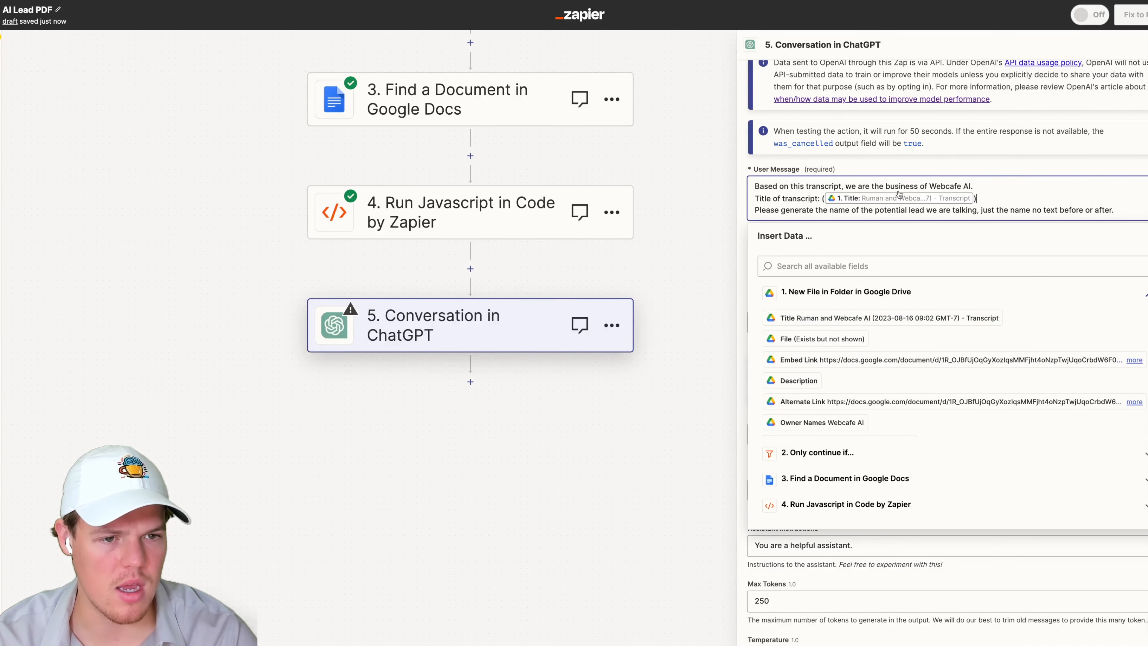
left_click(1010, 171)
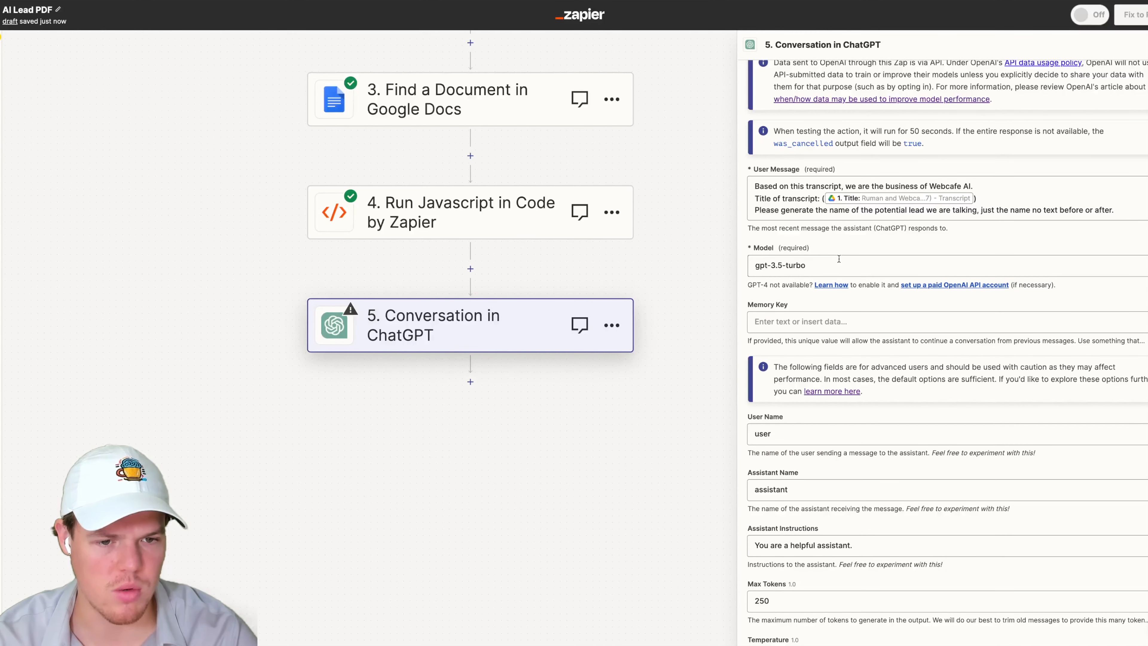
- Set the Memory Key to namelead
left_click(802, 321)
type("namelead")
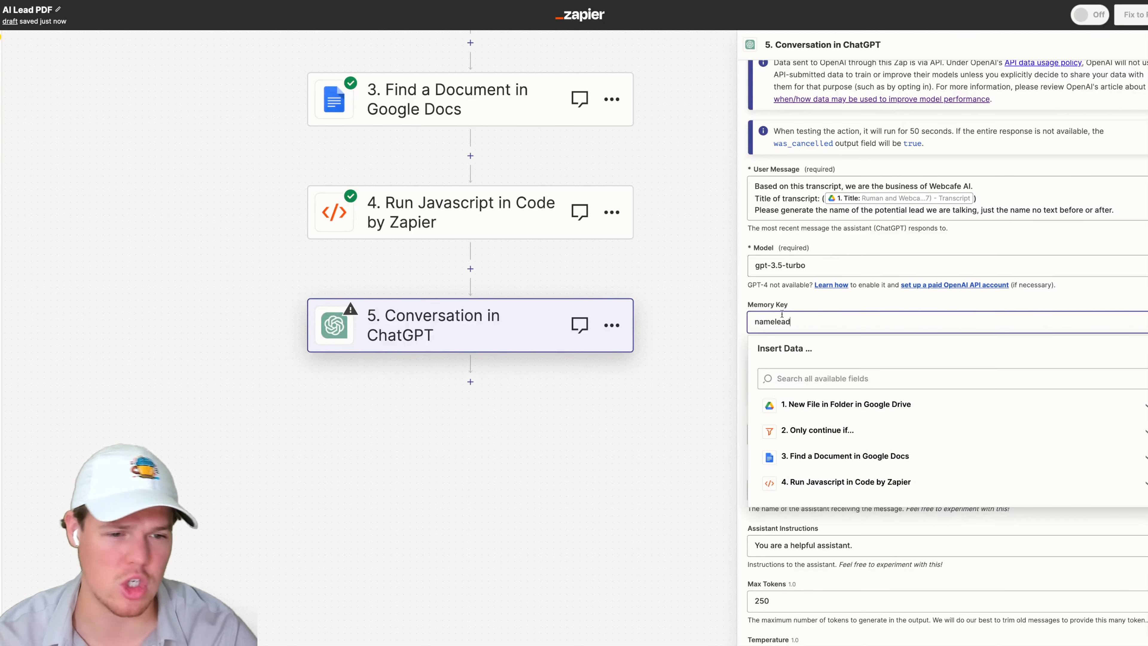
left_click(815, 304)
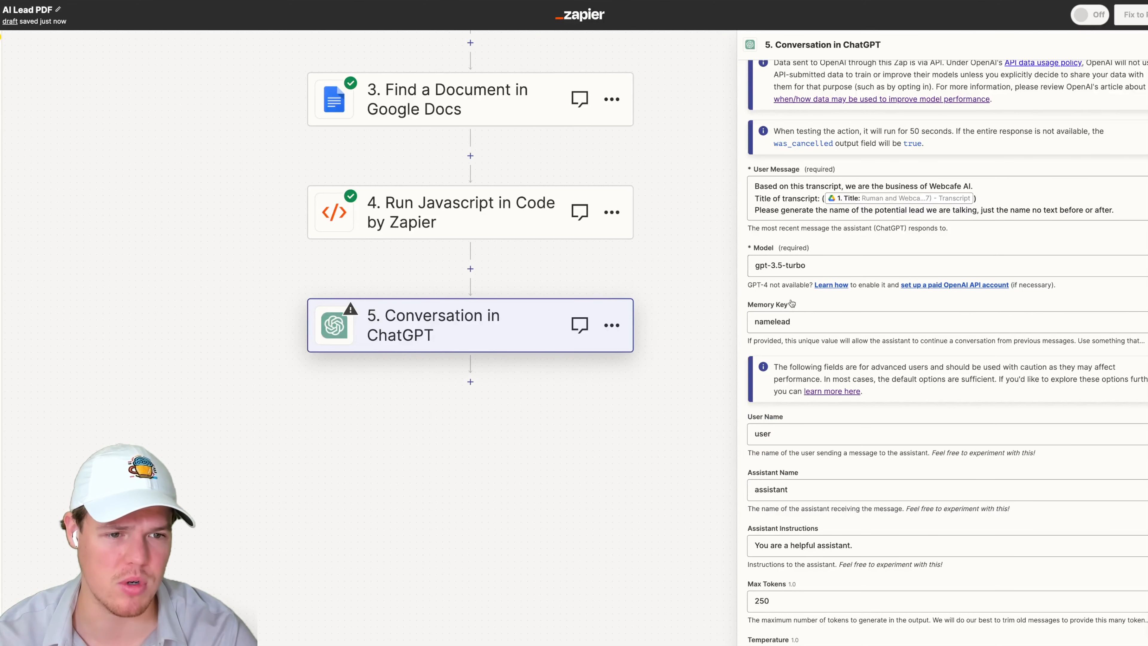
- Continue and test the ChatGPT Conversation step, checking the response content
scroll(824, 319, "down", 1)
scroll(824, 319, "down", 5)
left_click(877, 601)
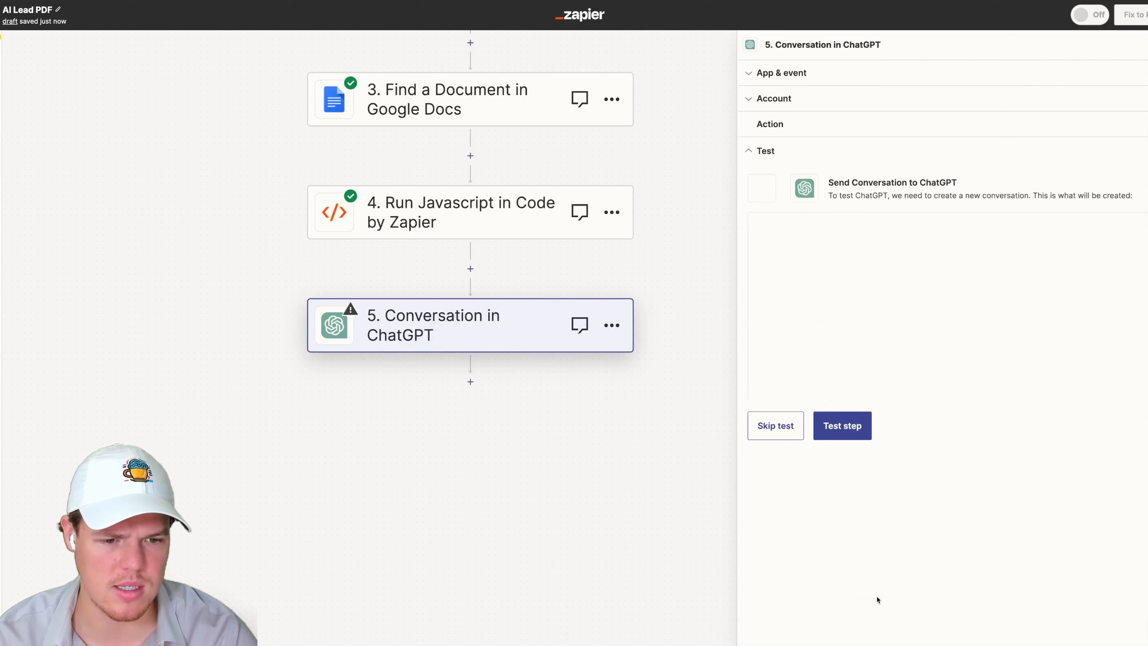
left_click(850, 450)
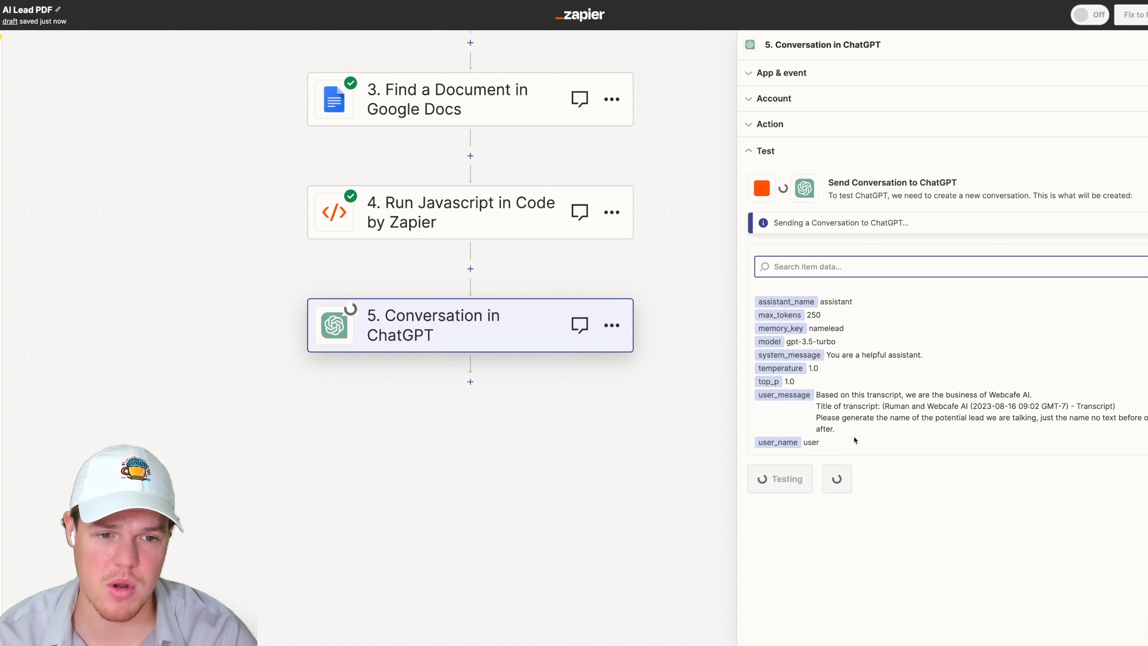
double_click(834, 427)
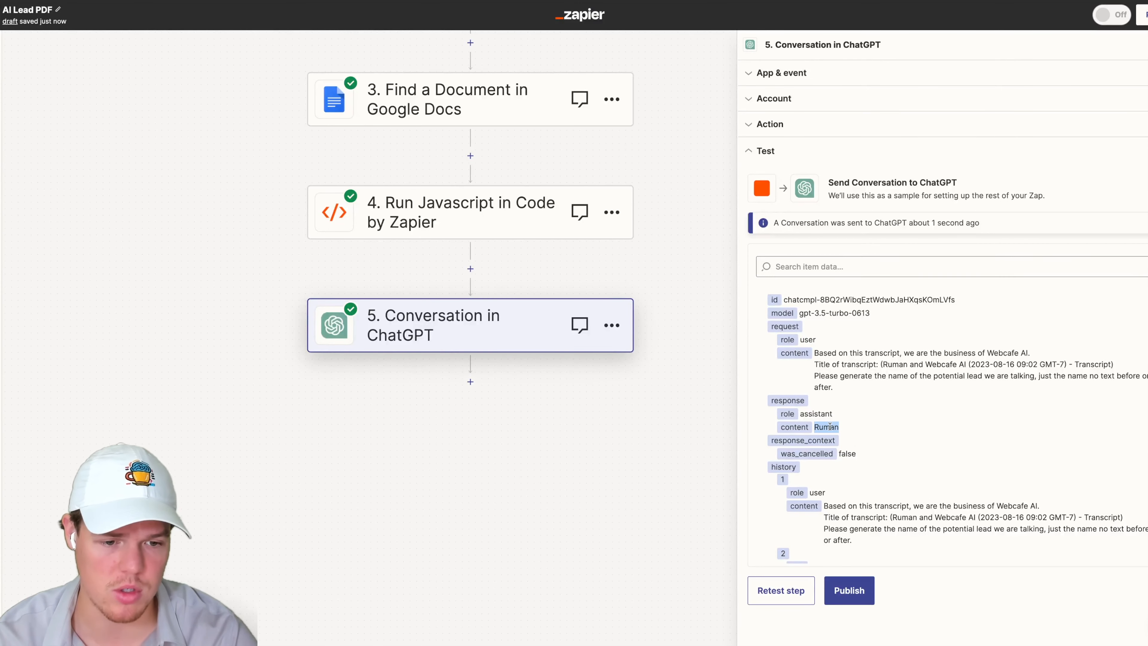
- Rename the ChatGPT Conversation step to Name
scroll(836, 416, "down", 2)
scroll(623, 412, "right", 1)
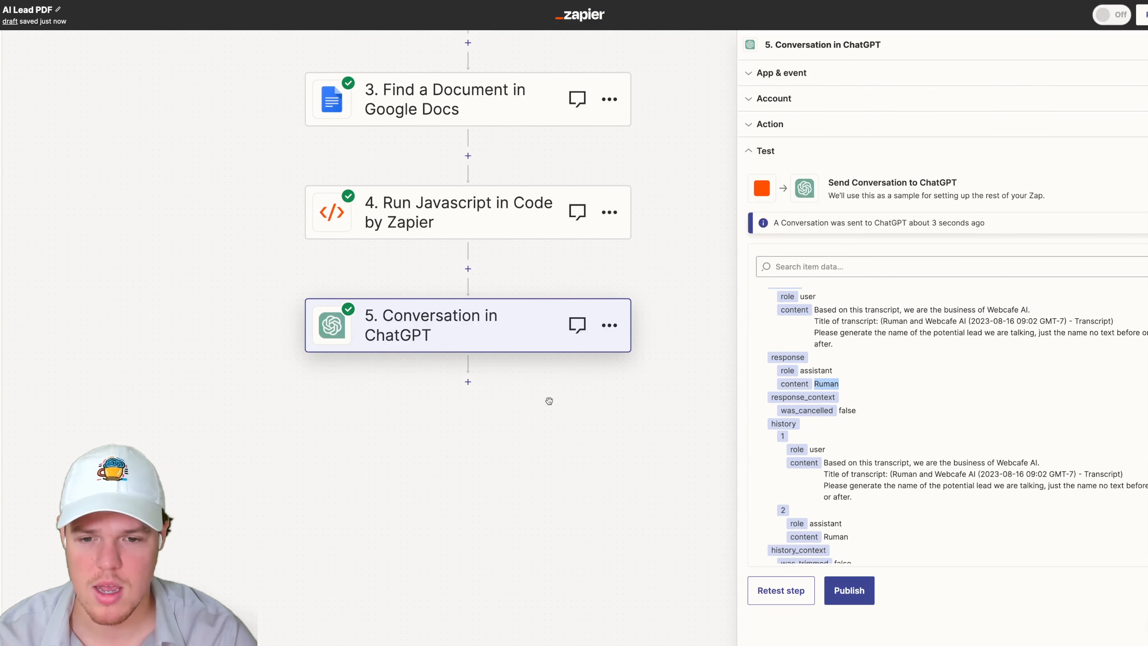
left_click(610, 326)
left_click(667, 314)
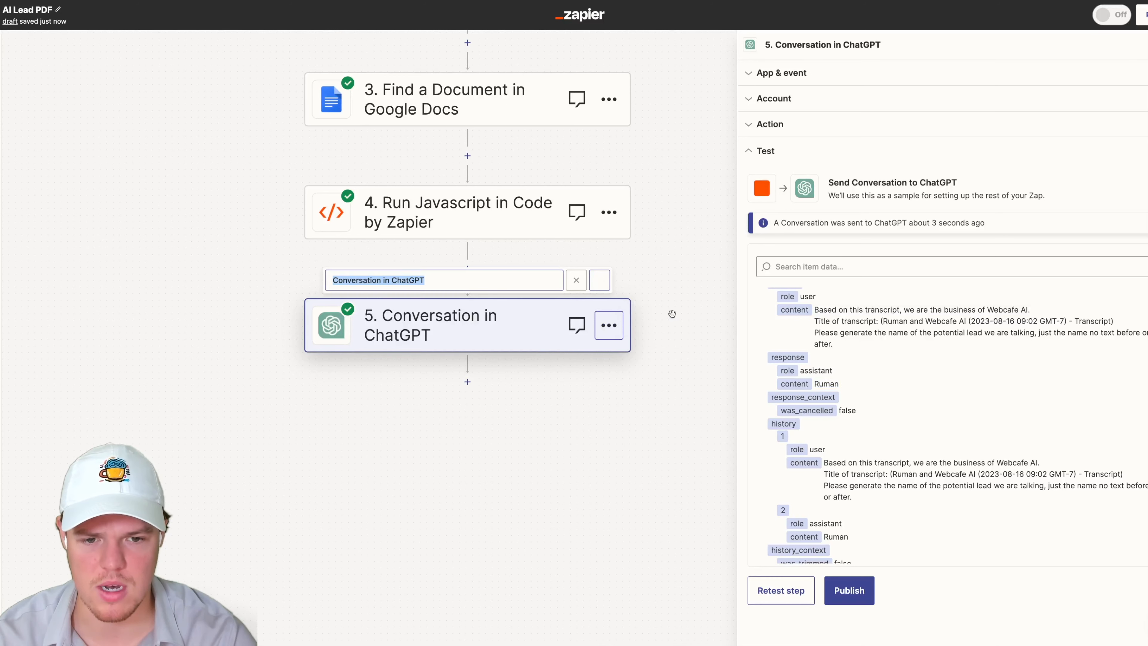
type("Name")
key("Return")
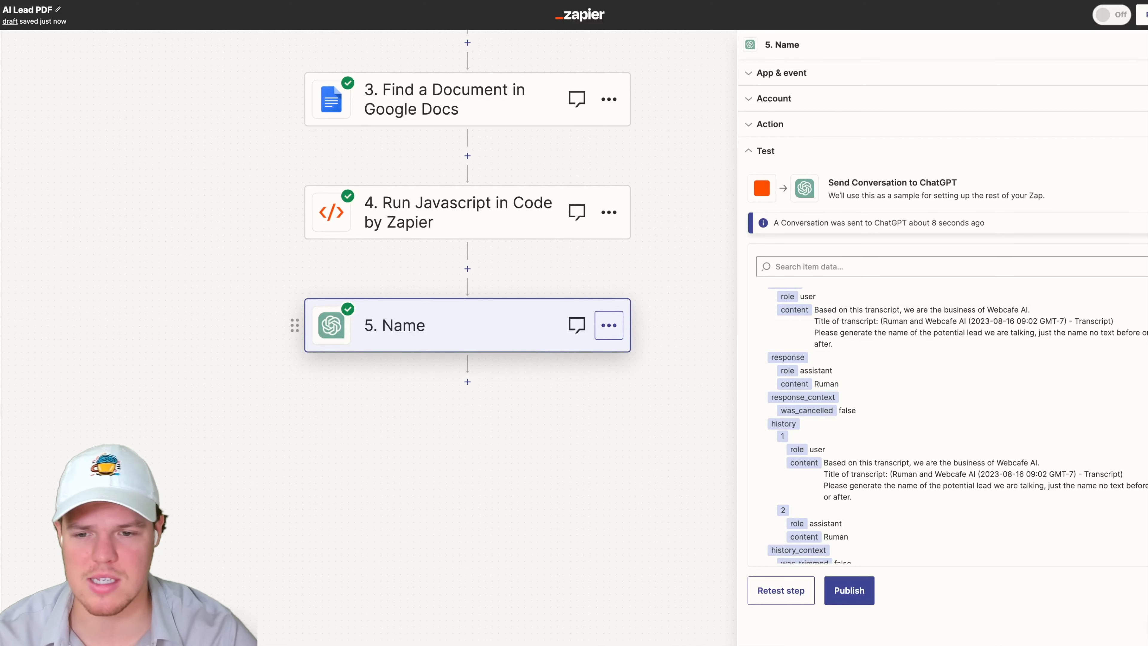
- Add a new ChatGPT action step below the Name step
scroll(605, 390, "up", 5)
scroll(605, 389, "left", 1)
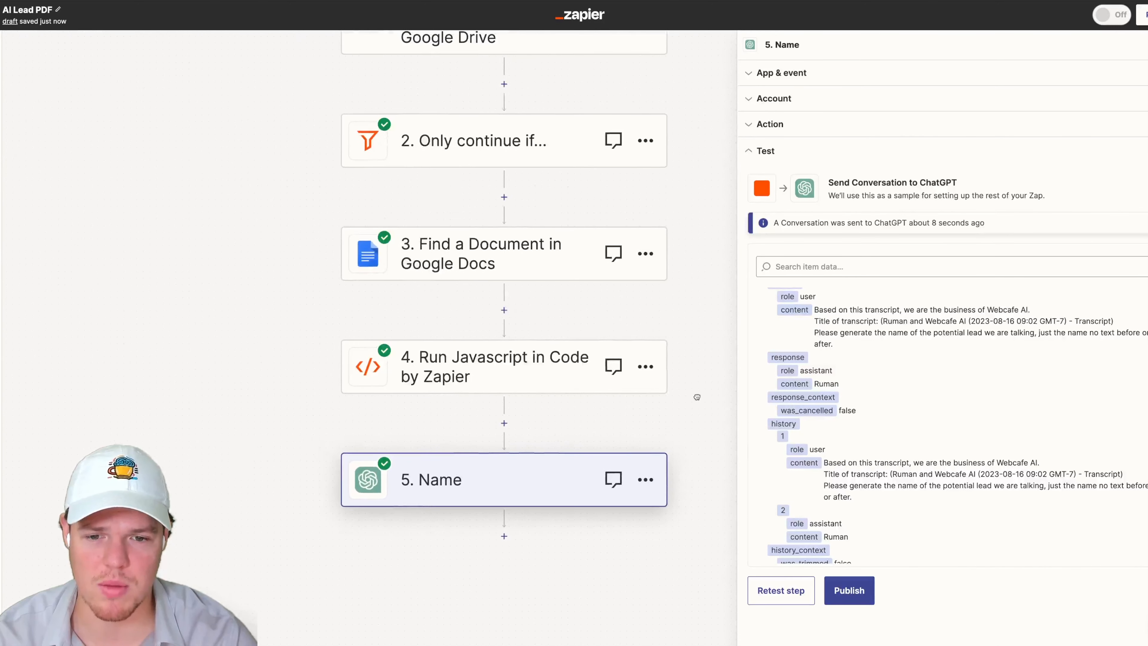
scroll(696, 407, "down", 1)
scroll(696, 408, "down", 5)
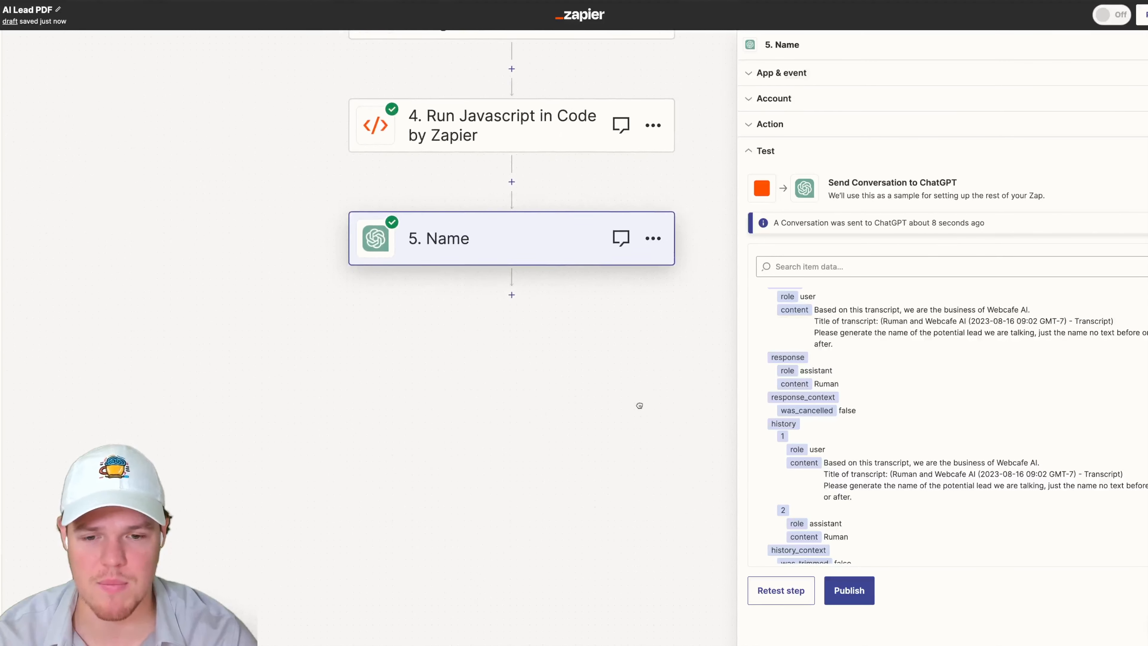
scroll(637, 393, "down", 1)
scroll(623, 344, "down", 1)
scroll(624, 344, "right", 1)
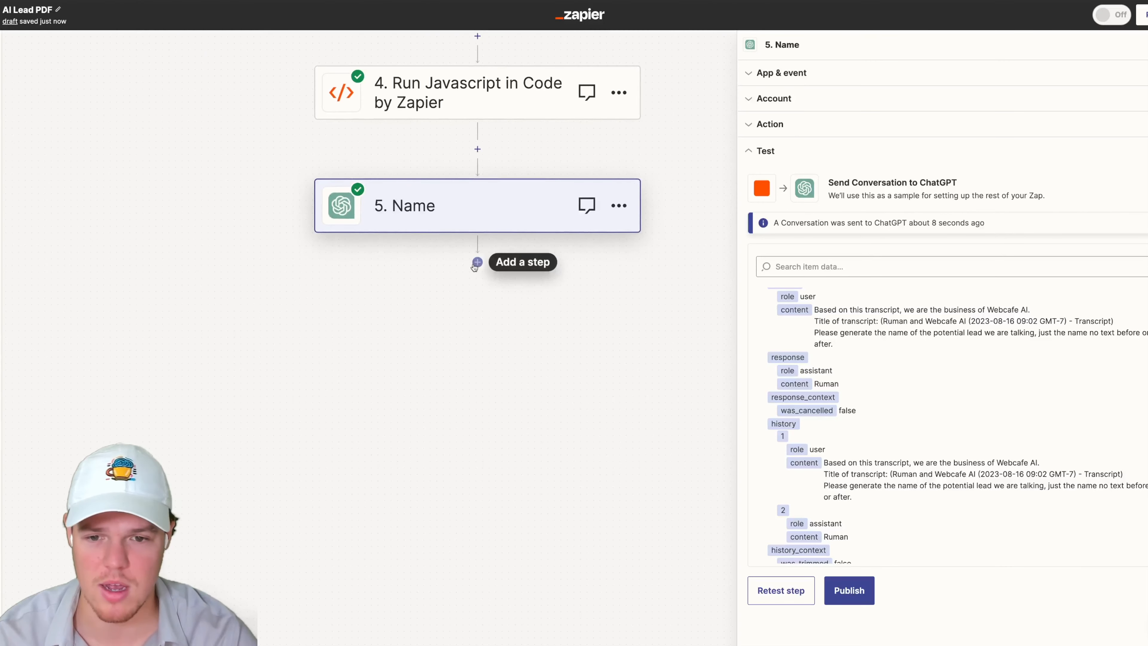
left_click(473, 260)
type("chatgpt")
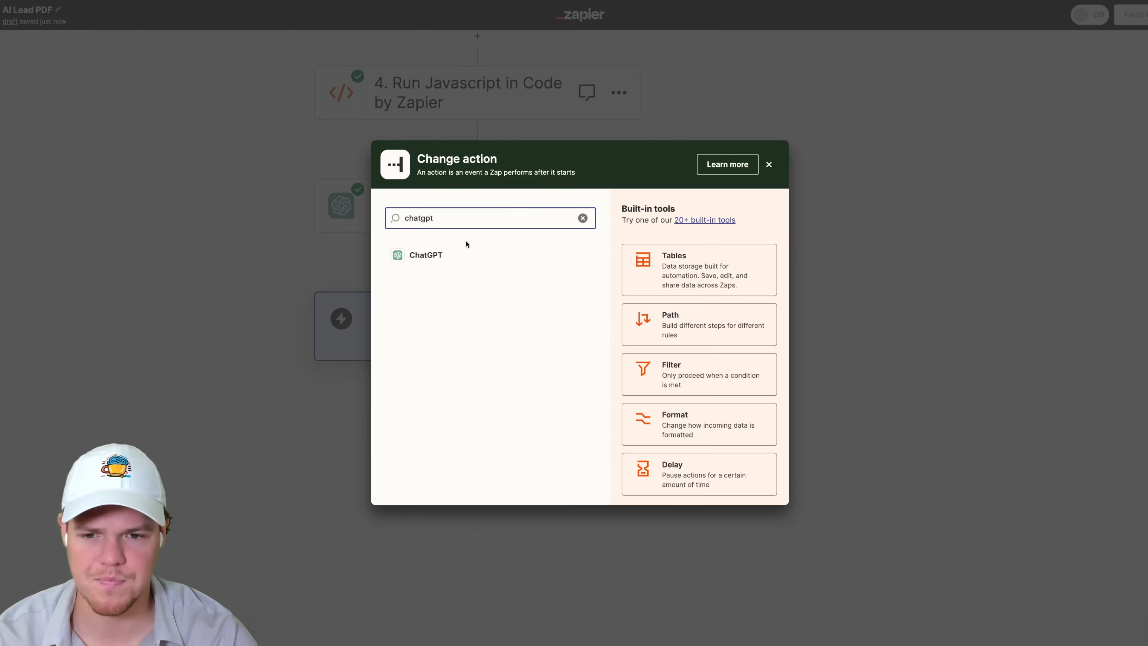
left_click(452, 255)
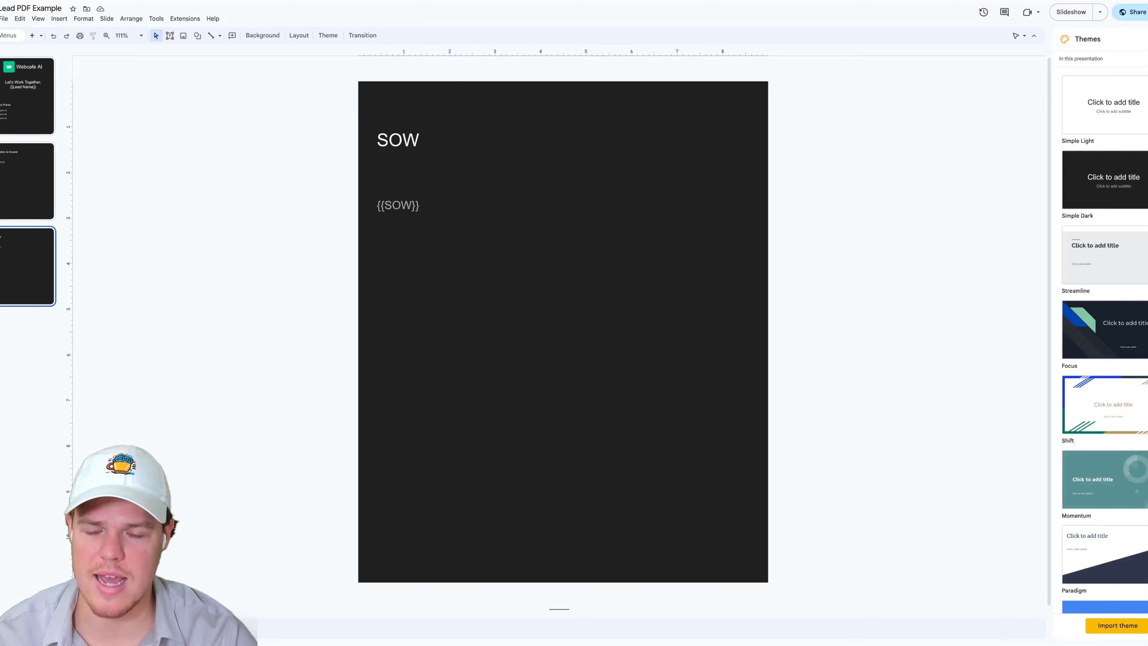
- Switch to the Lead PDF Example slides and look over the first two slides
left_click(56, 147)
left_click(41, 100)
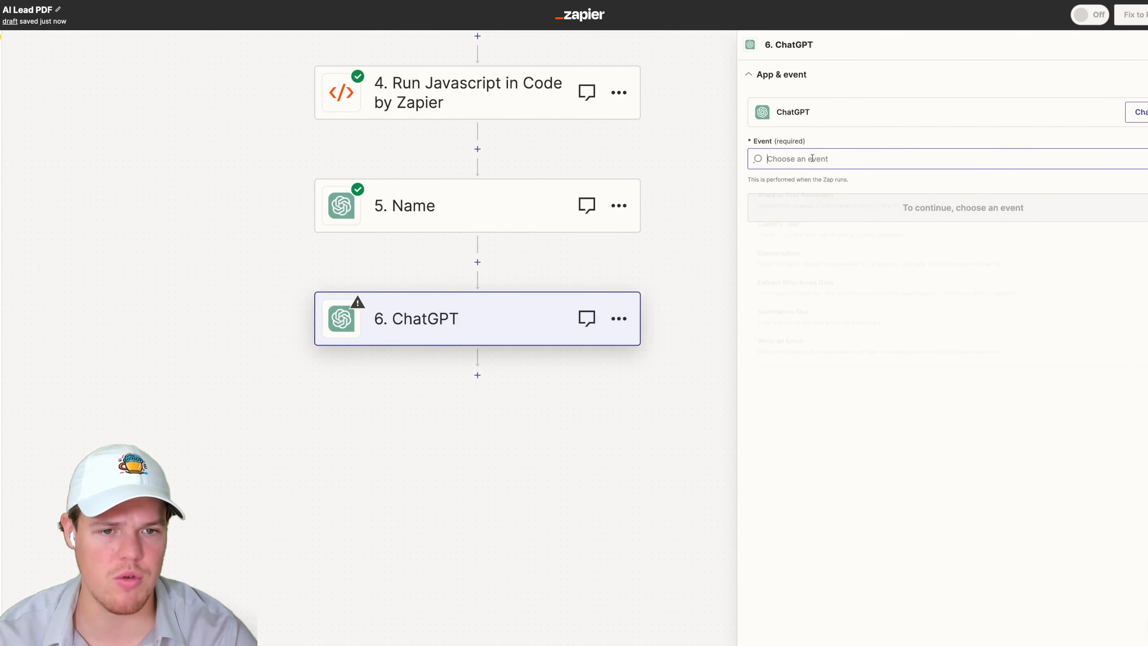
- Set the new ChatGPT step's event to Conversation and paste the Name step's opening business sentence into its User Message
left_click(820, 263)
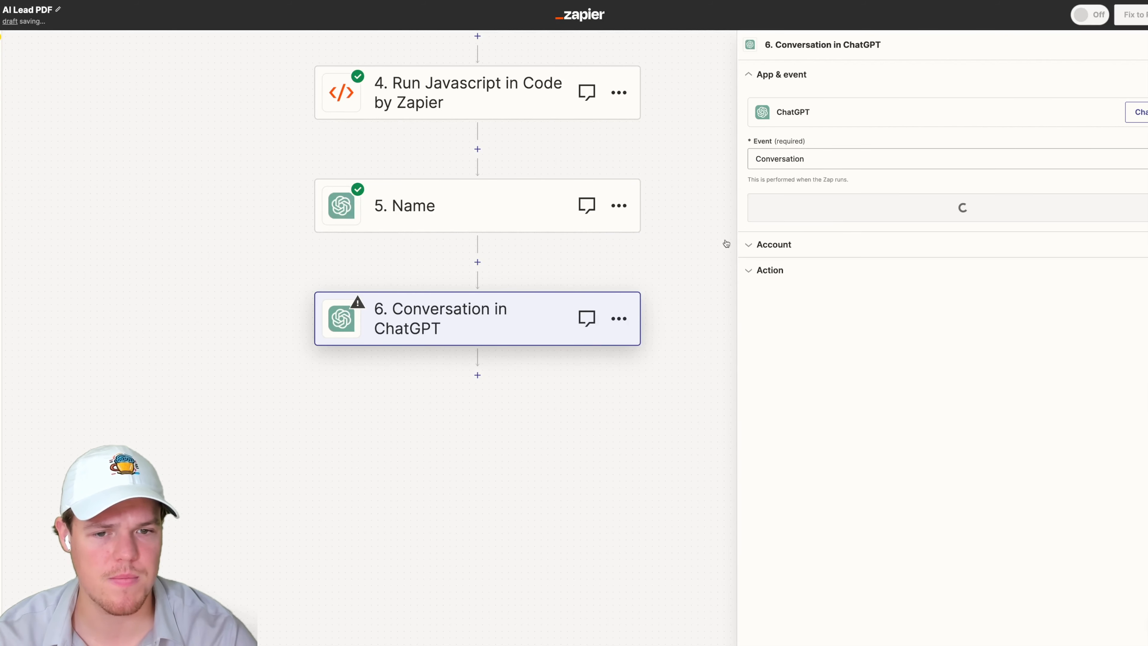
left_click(454, 218)
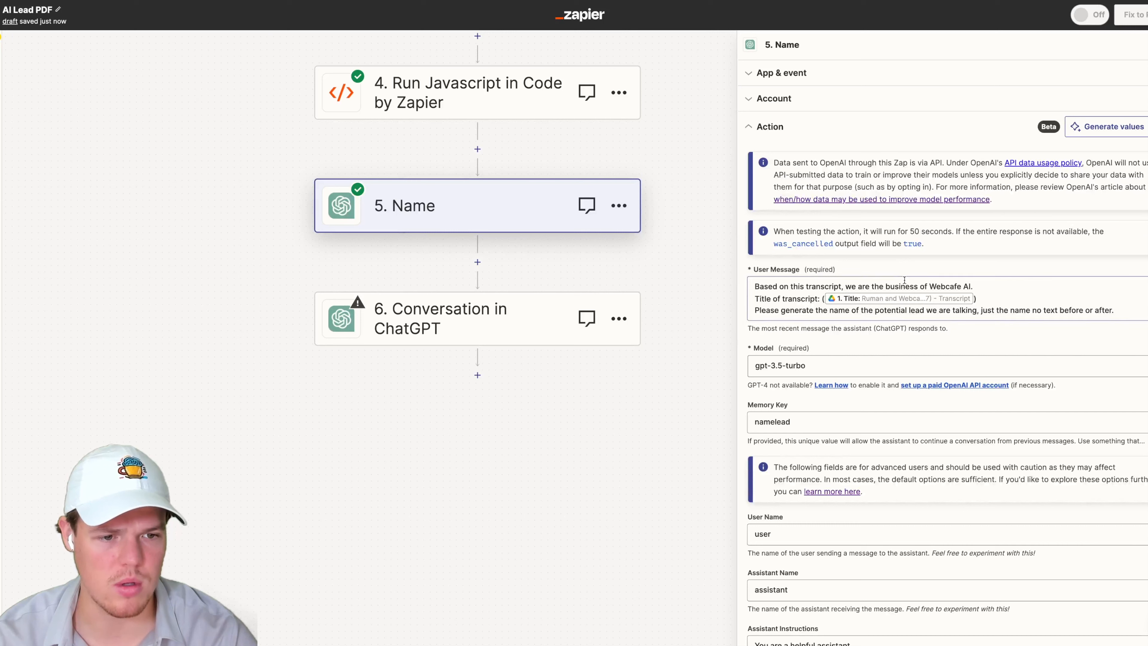
left_click(904, 280)
key("ctrl+a")
triple_click(931, 287)
left_click(981, 285)
left_click_drag(981, 285, 678, 286)
key("ctrl+c")
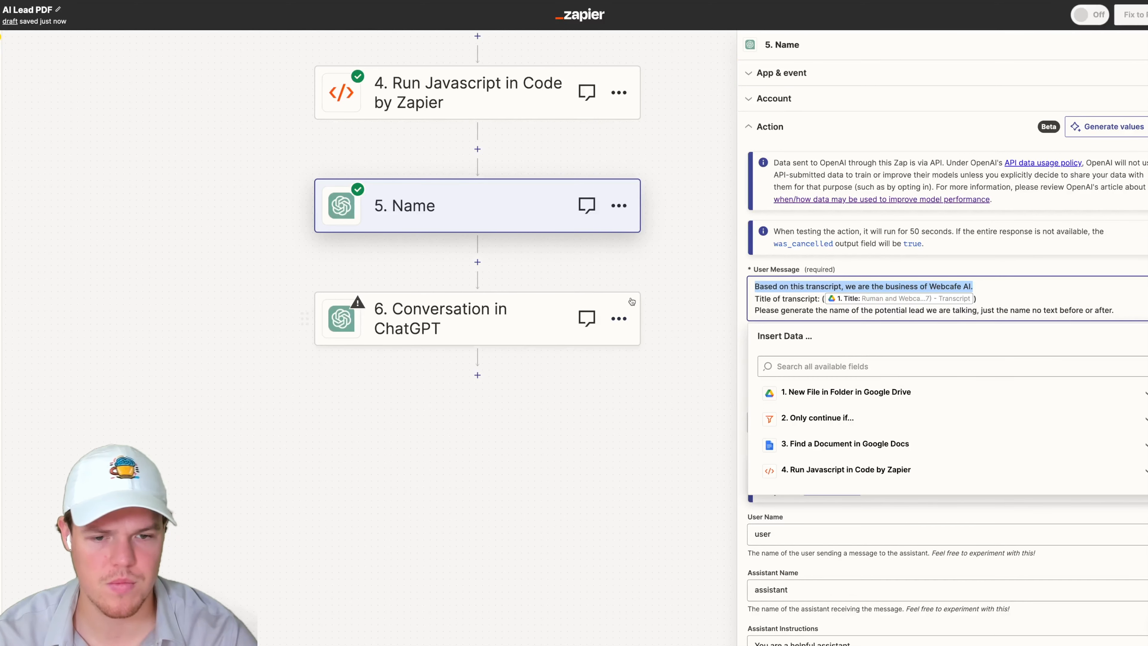
left_click(623, 282)
left_click(562, 347)
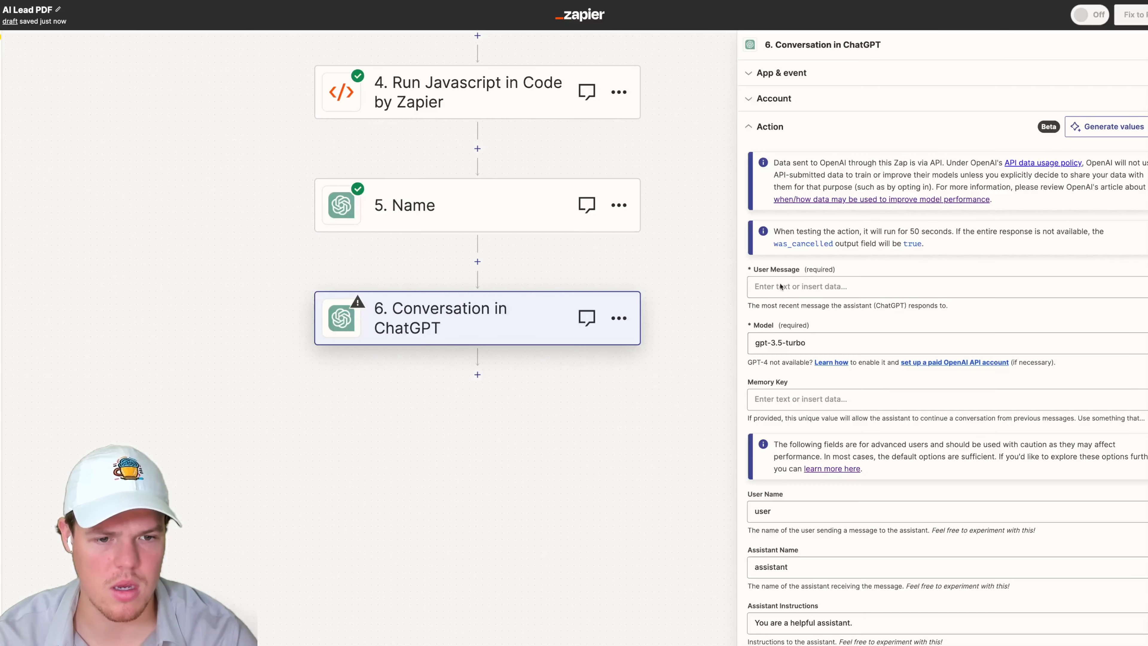
left_click(781, 286)
key("ctrl+v")
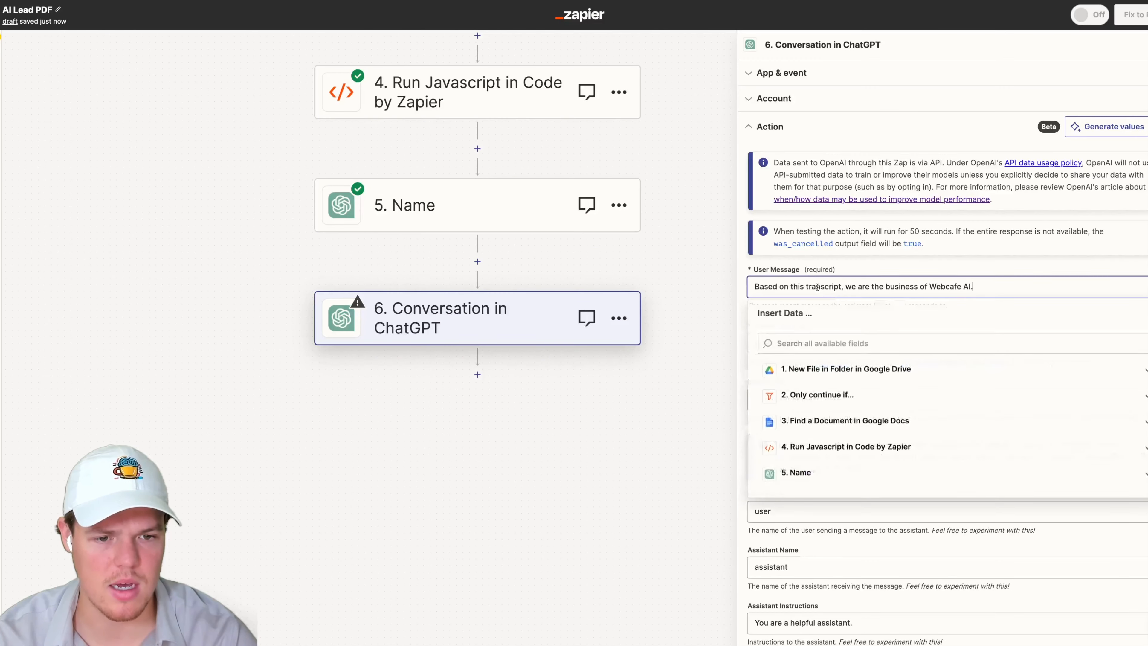
key("Escape")
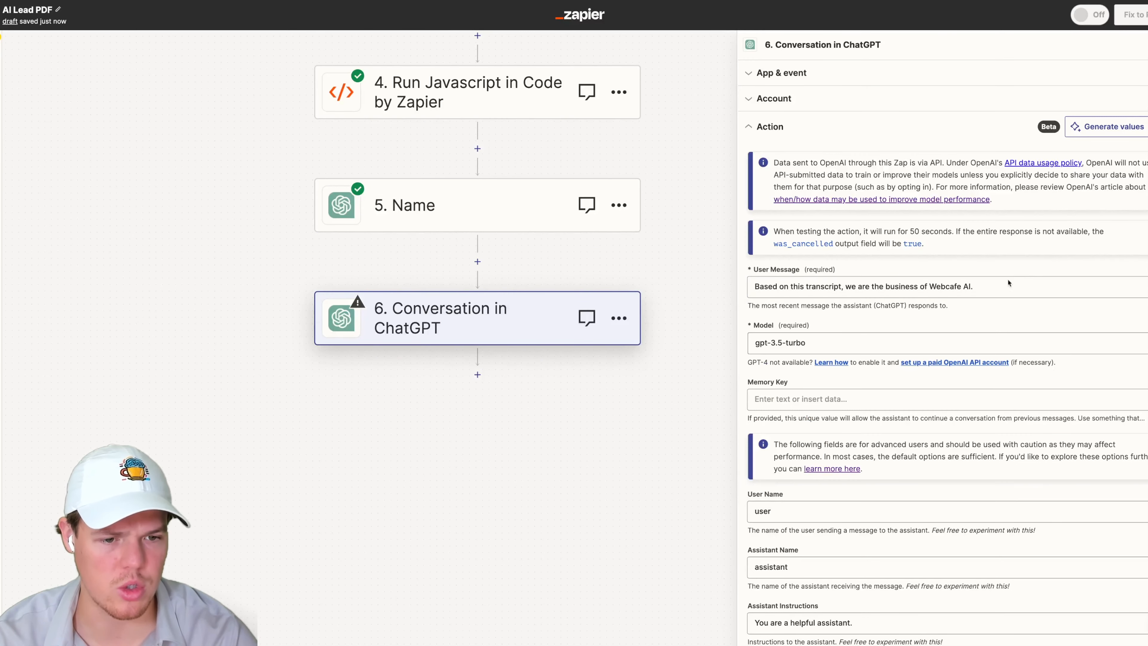
- Set the model to gpt-3.5-turbo-16k
left_click(992, 334)
scroll(865, 400, "down", 1)
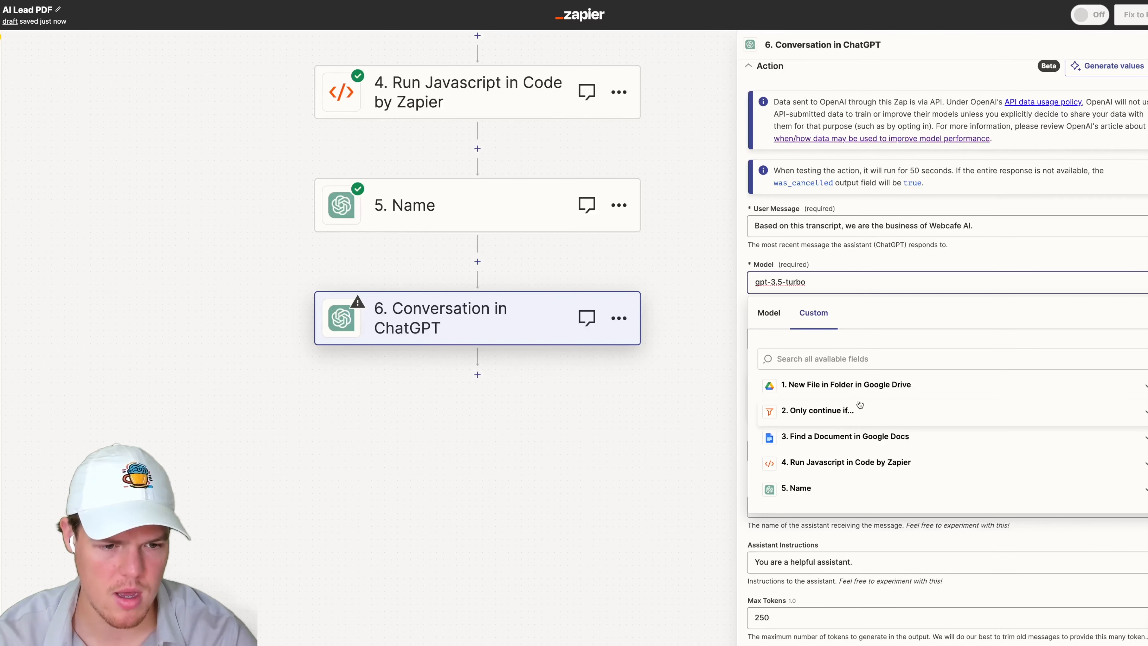
left_click(774, 317)
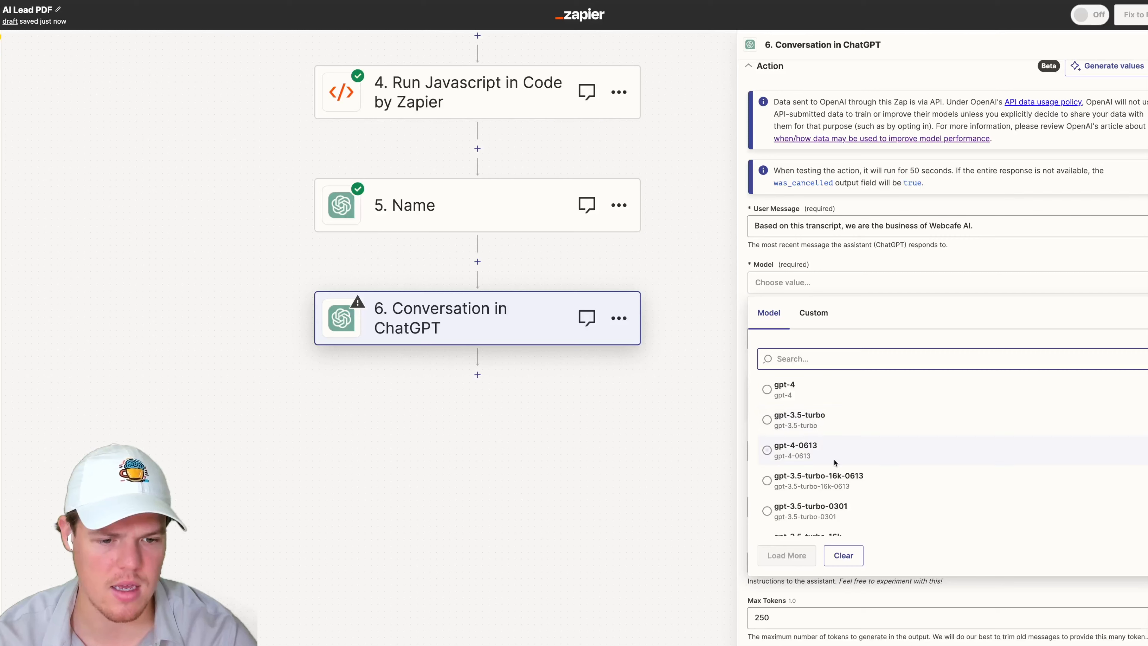
scroll(837, 456, "down", 2)
left_click(846, 482)
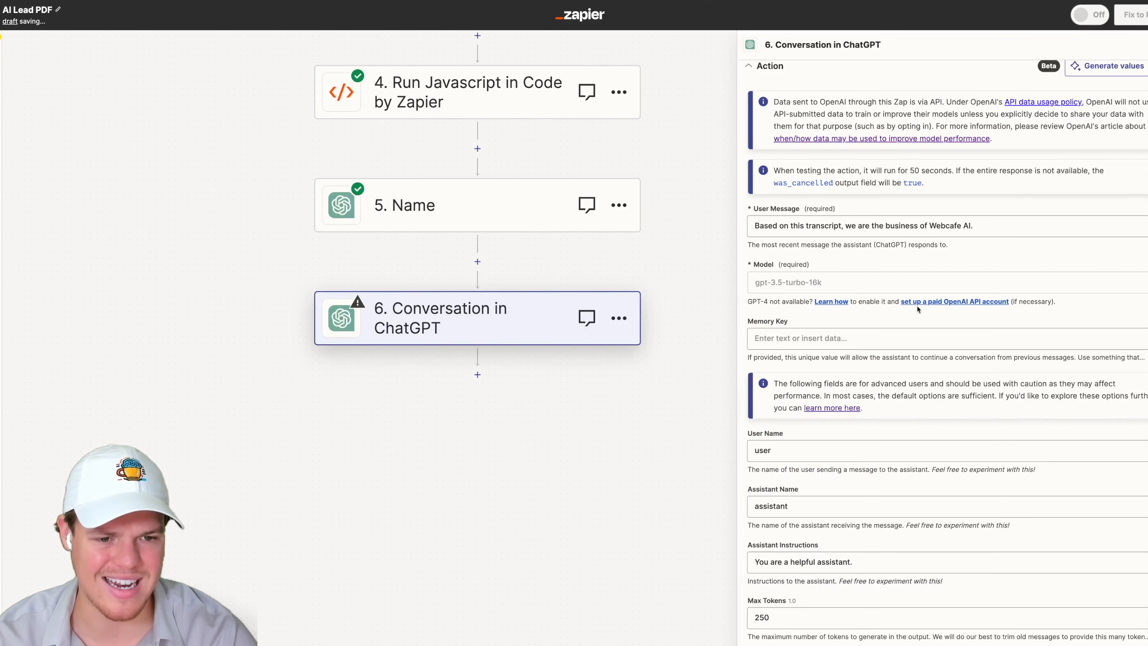
- Append "Talking to a potential lead about ai integration." to the User Message, correcting the misspelt word potential
scroll(954, 267, "up", 1)
left_click(1001, 248)
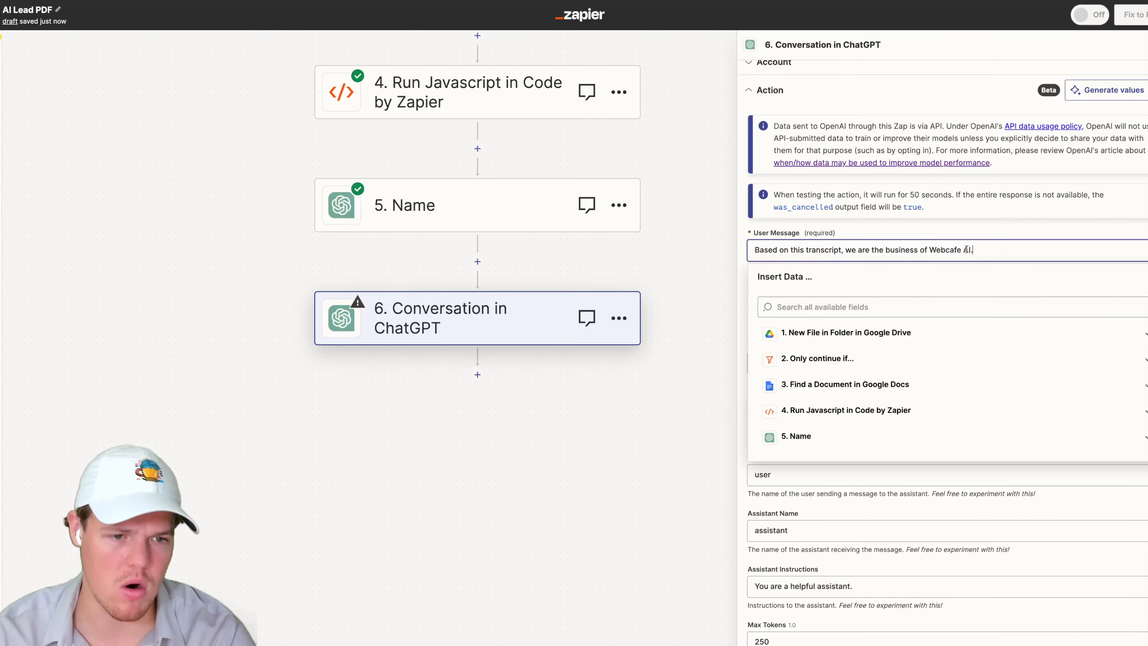
type("=.")
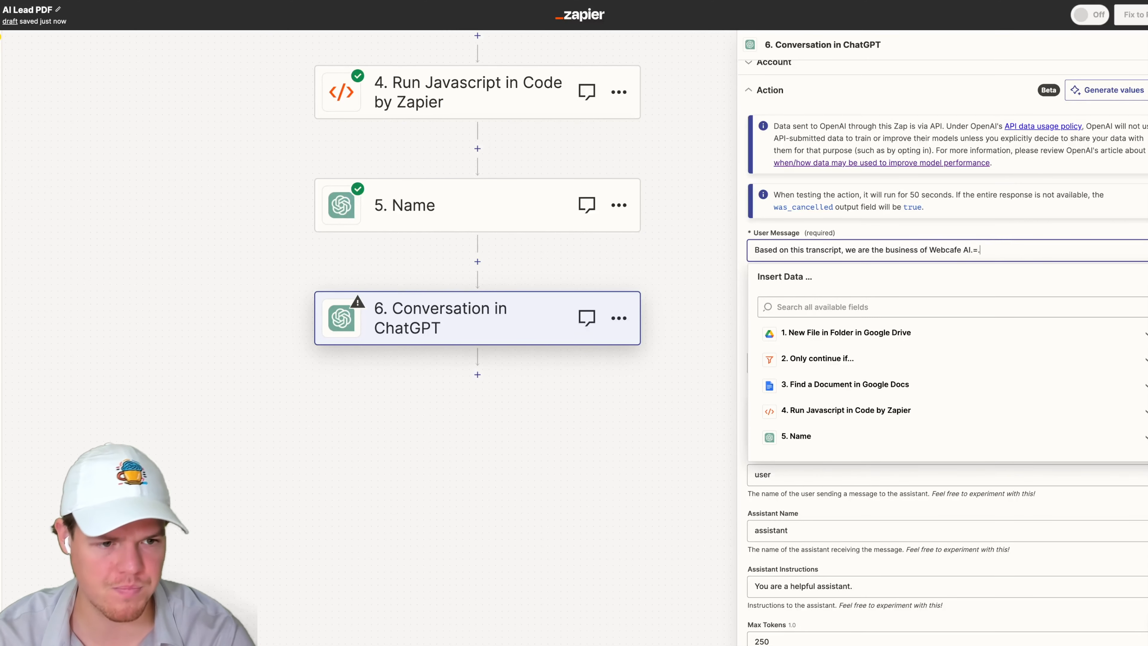
key("BackSpace")
key("BackSpace")
type(" Talk")
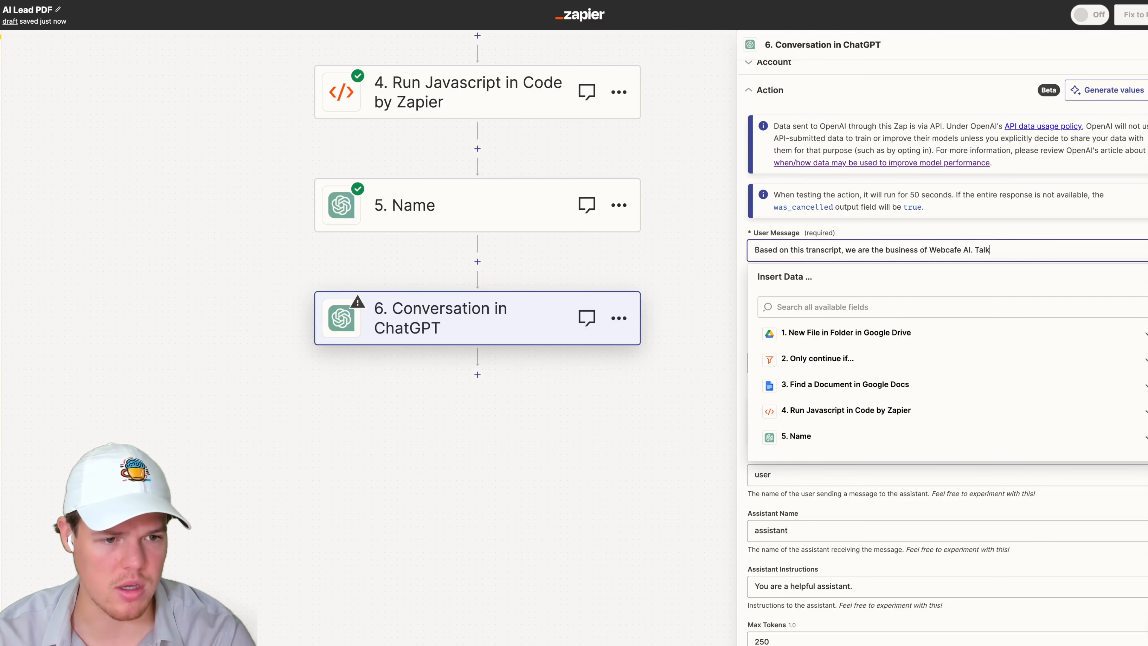
type("ing to a pontetial lead ab")
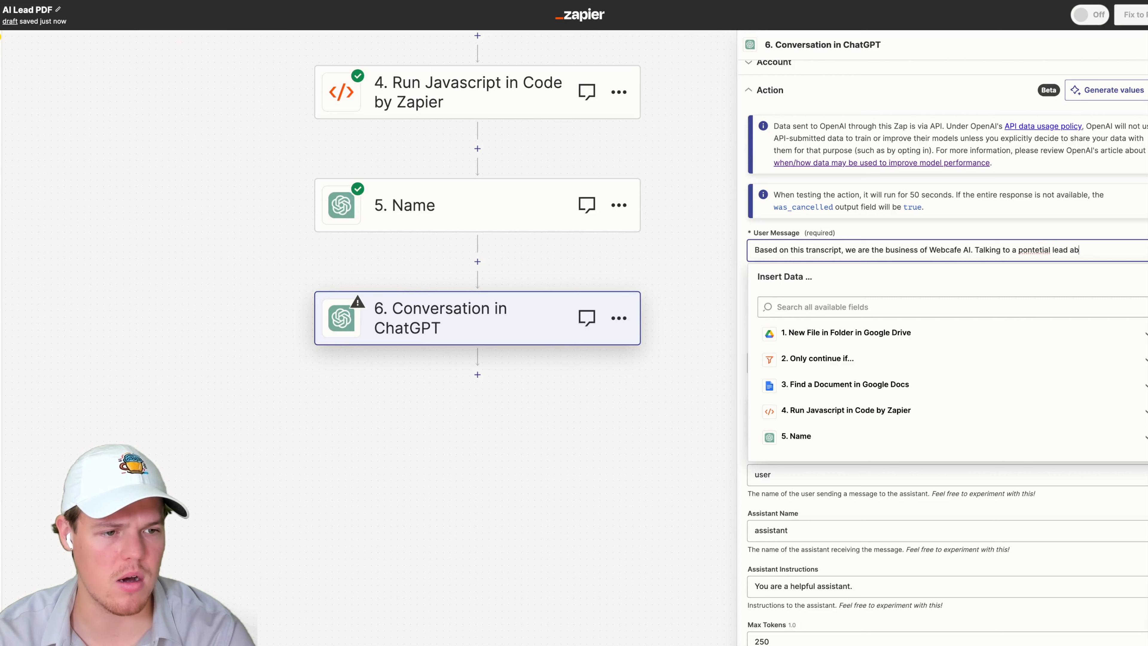
type("out ai integration.")
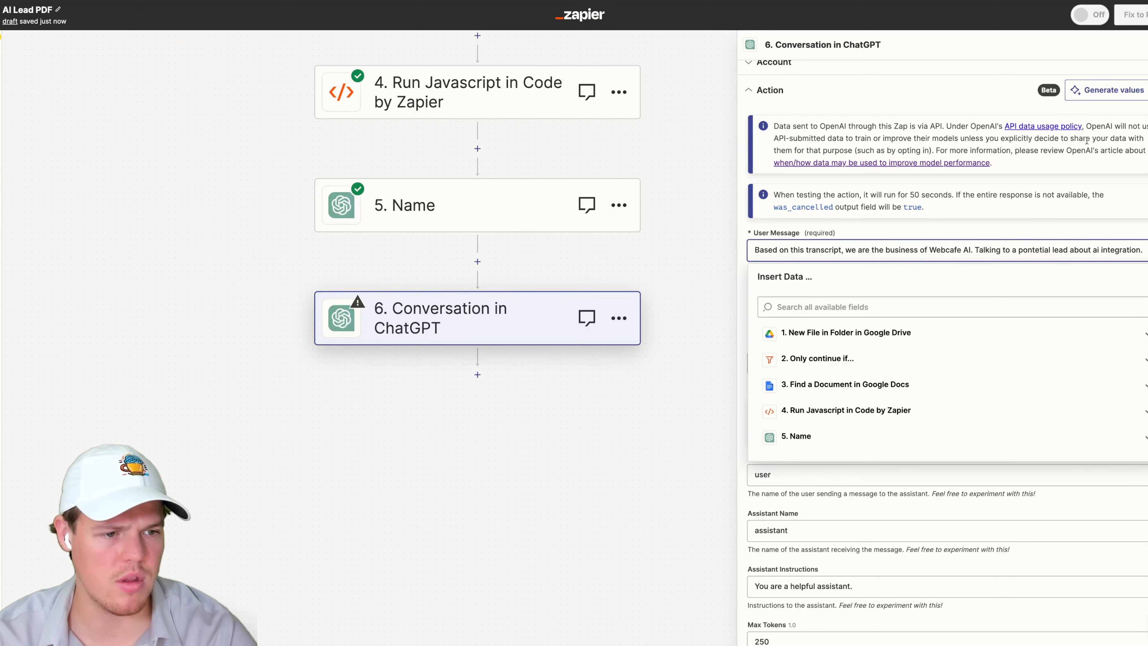
right_click(1038, 246)
left_click(1045, 253)
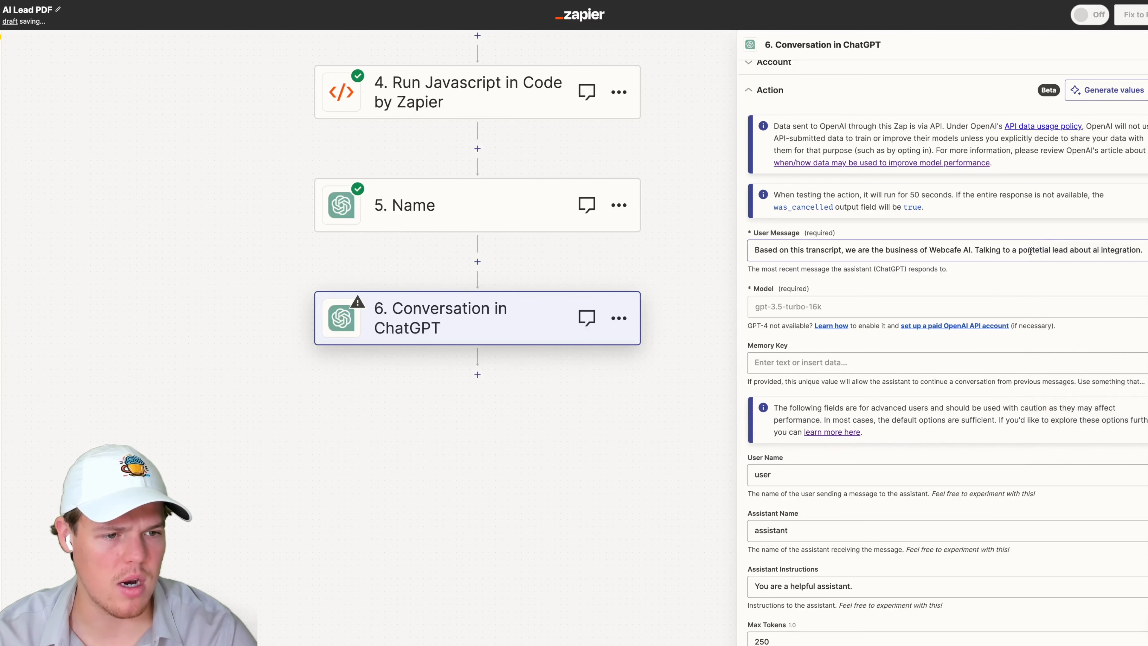
left_click(1066, 248)
double_click(1035, 252)
key("BackSpace")
type("potential")
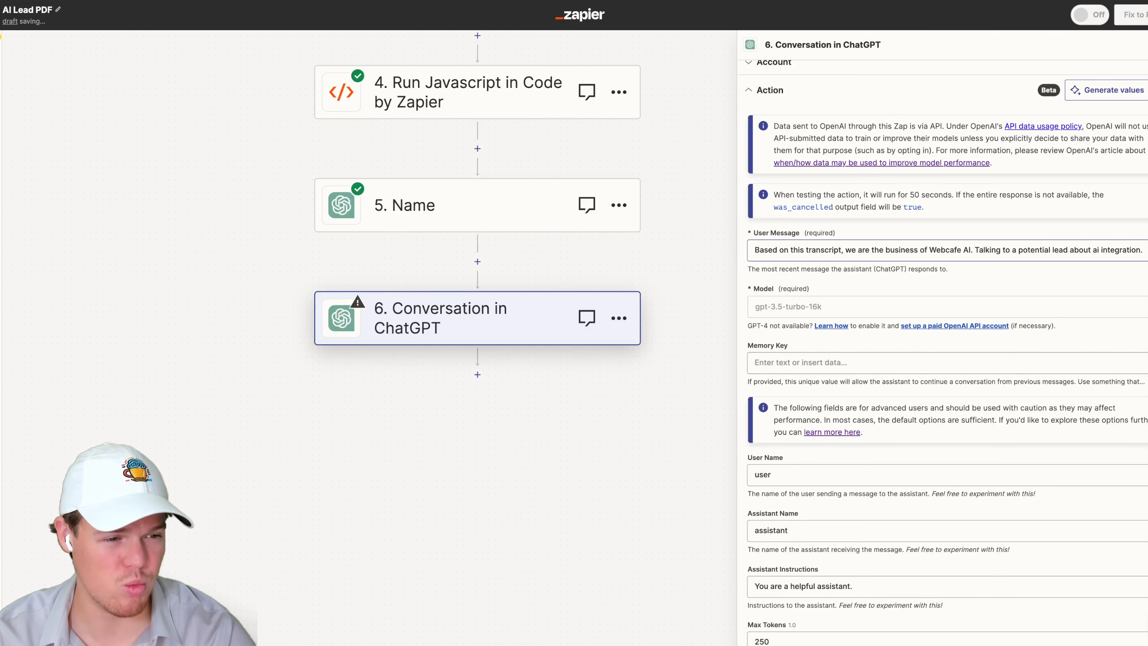
- On a new line, add "Lead Transcript:" followed by the Result field from the Run Javascript step
key("Return")
key("Return")
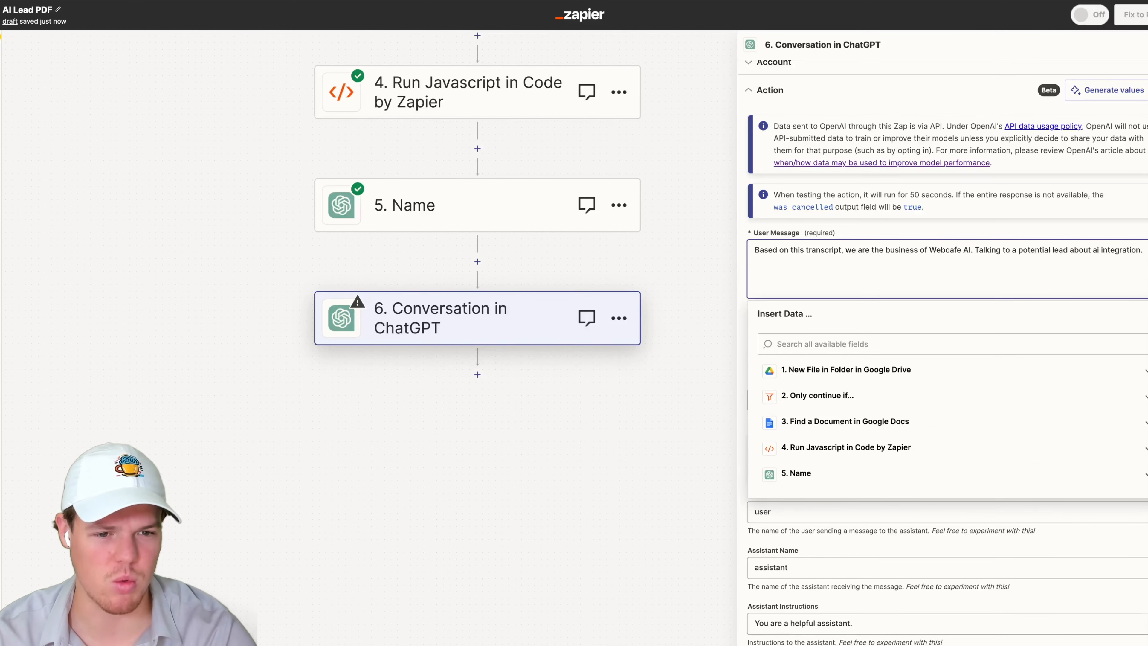
key("BackSpace")
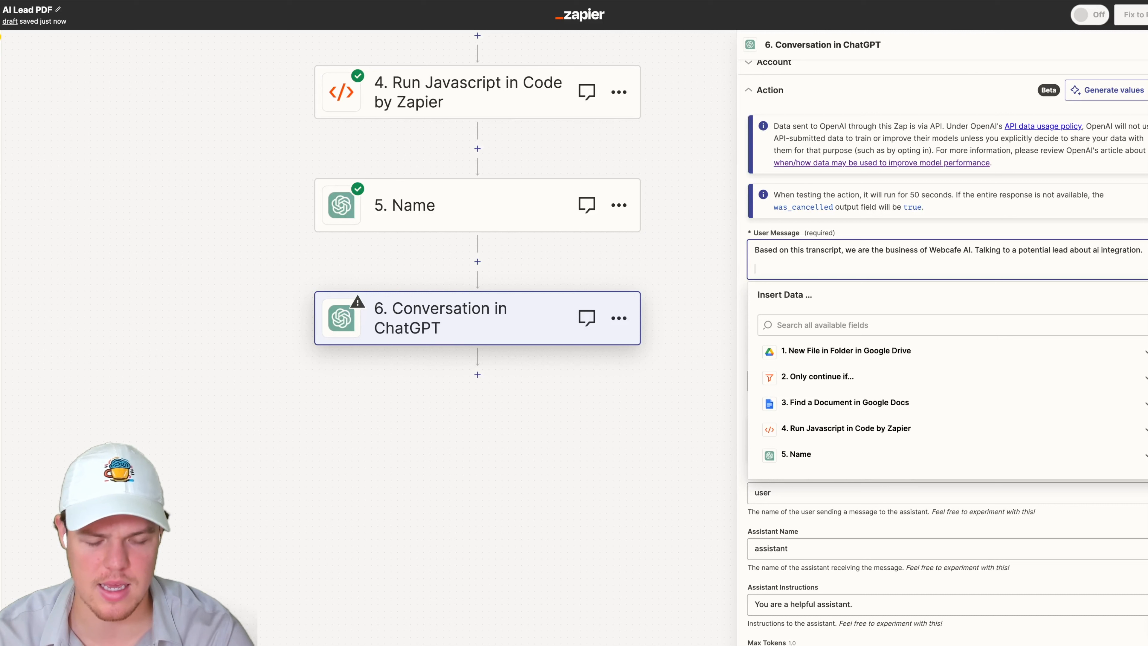
type("Lead Transcript: (")
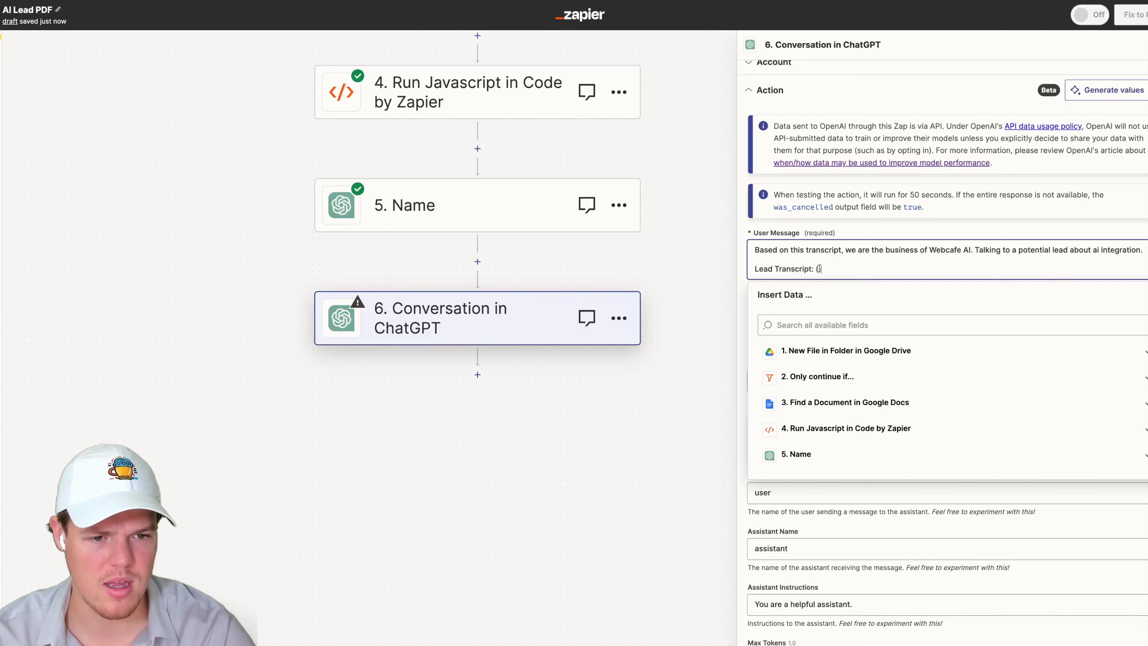
left_click(840, 428)
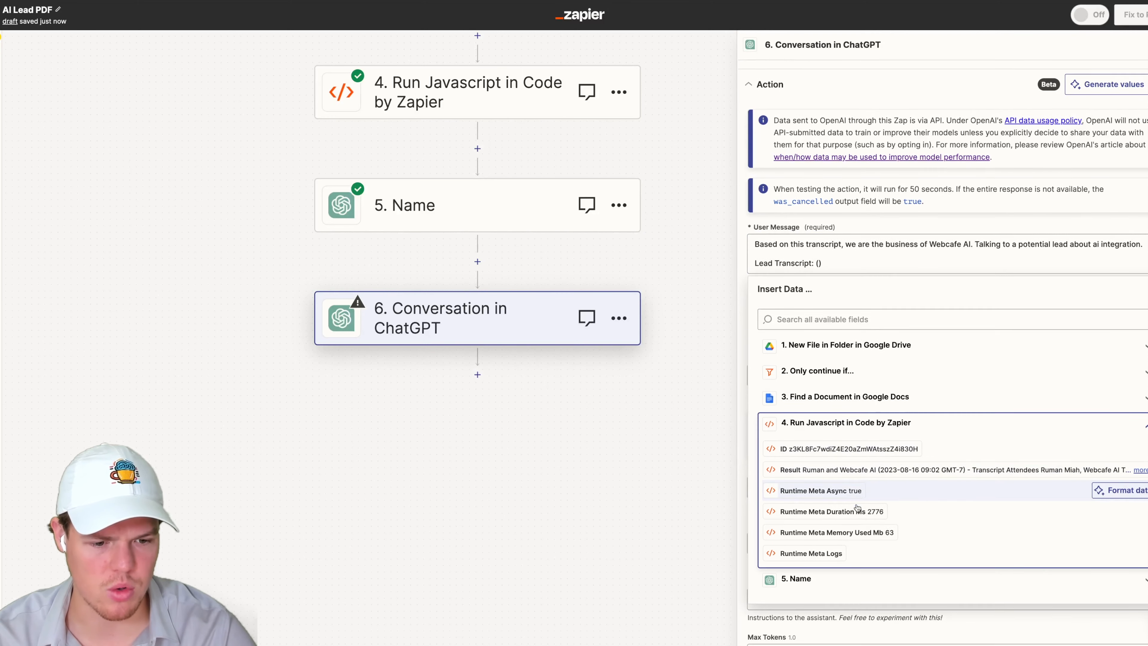
left_click(860, 470)
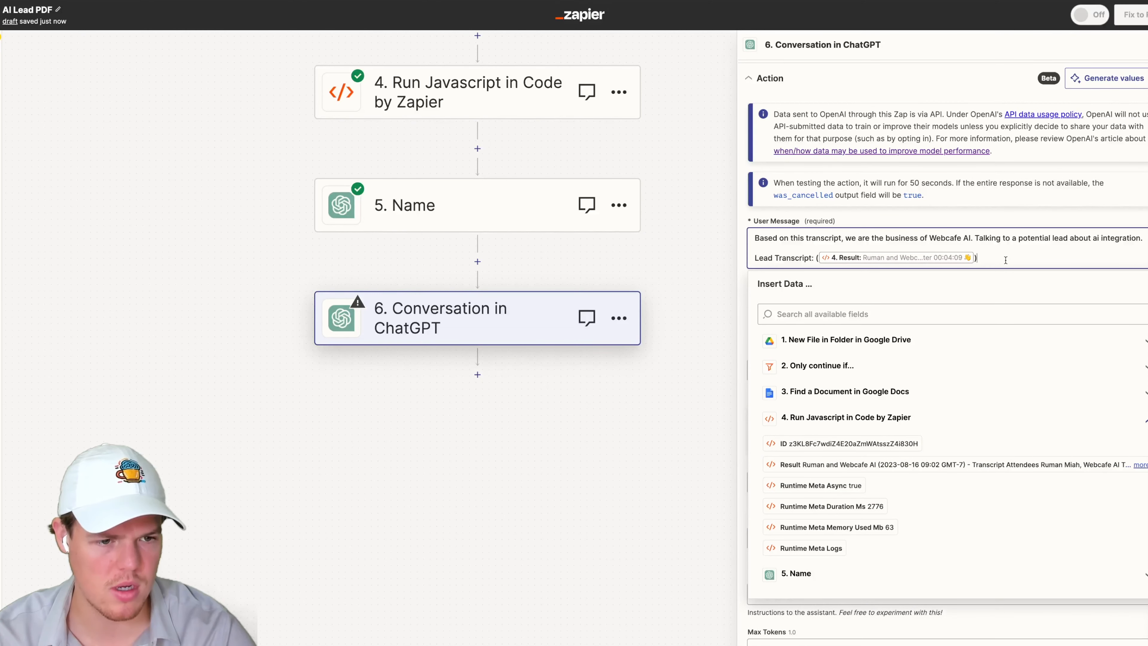
- Add the line "Generate 3 Major Points about this call" below the transcript in the User Message
key("Return")
key("Return")
type("Generate")
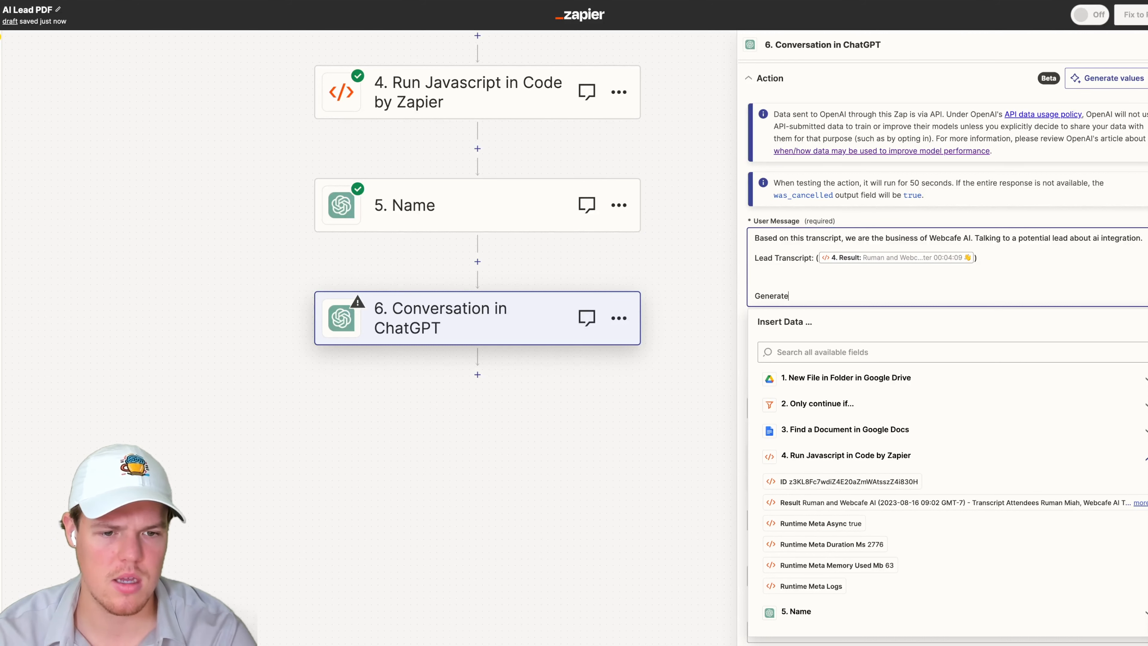
type(" 3 Major Points about this call")
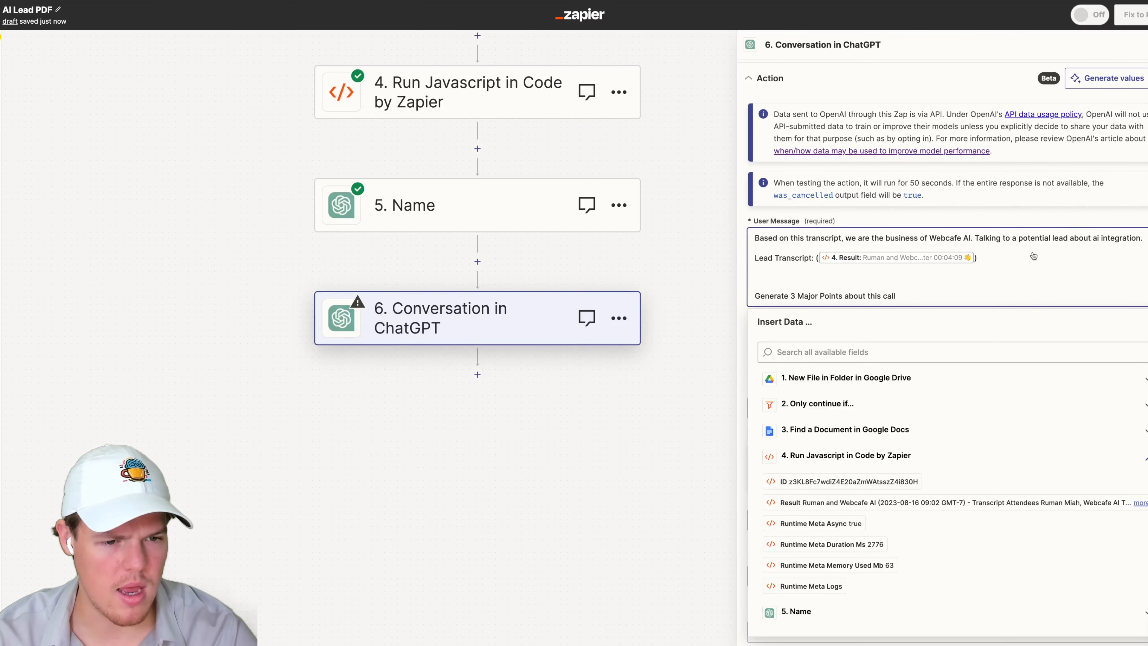
left_click(1076, 226)
- Set the Memory Key to Majorpoints
scroll(900, 372, "down", 2)
scroll(900, 372, "down", 4)
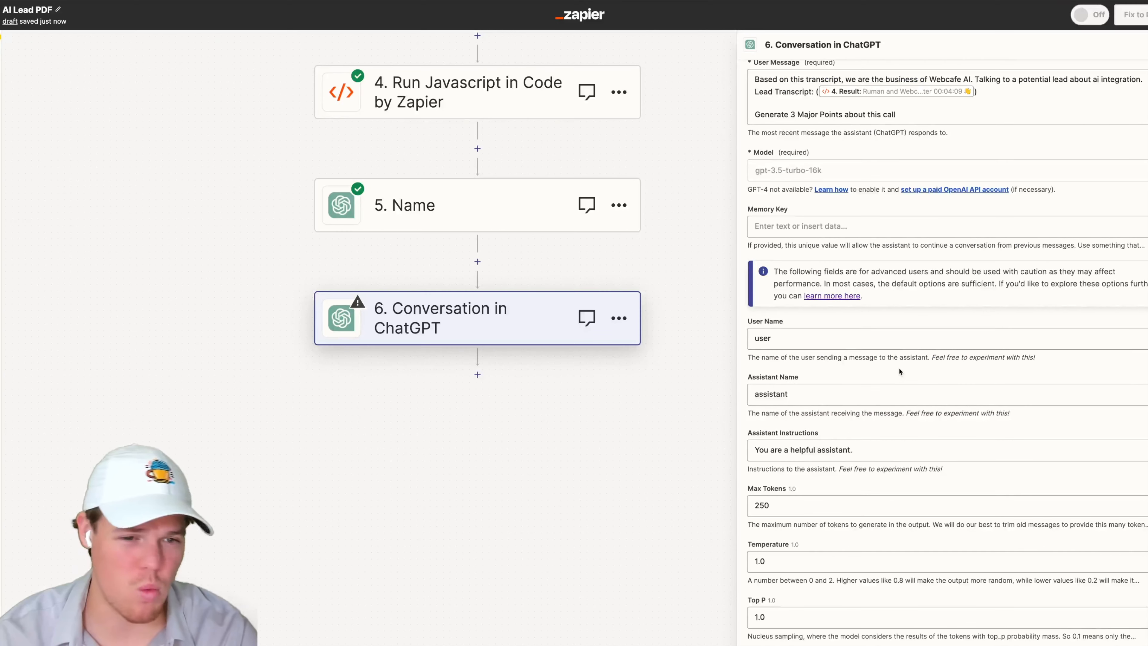
left_click(804, 153)
type("Majorpoints")
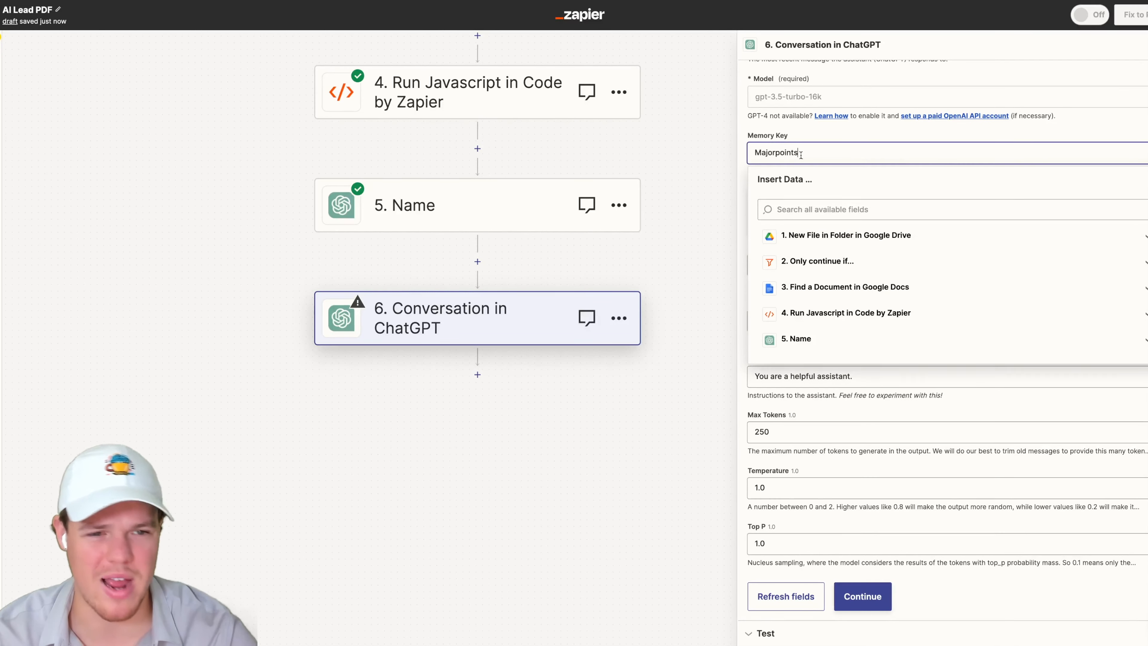
- Continue and test the step, checking the generated response
left_click(933, 460)
left_click(862, 596)
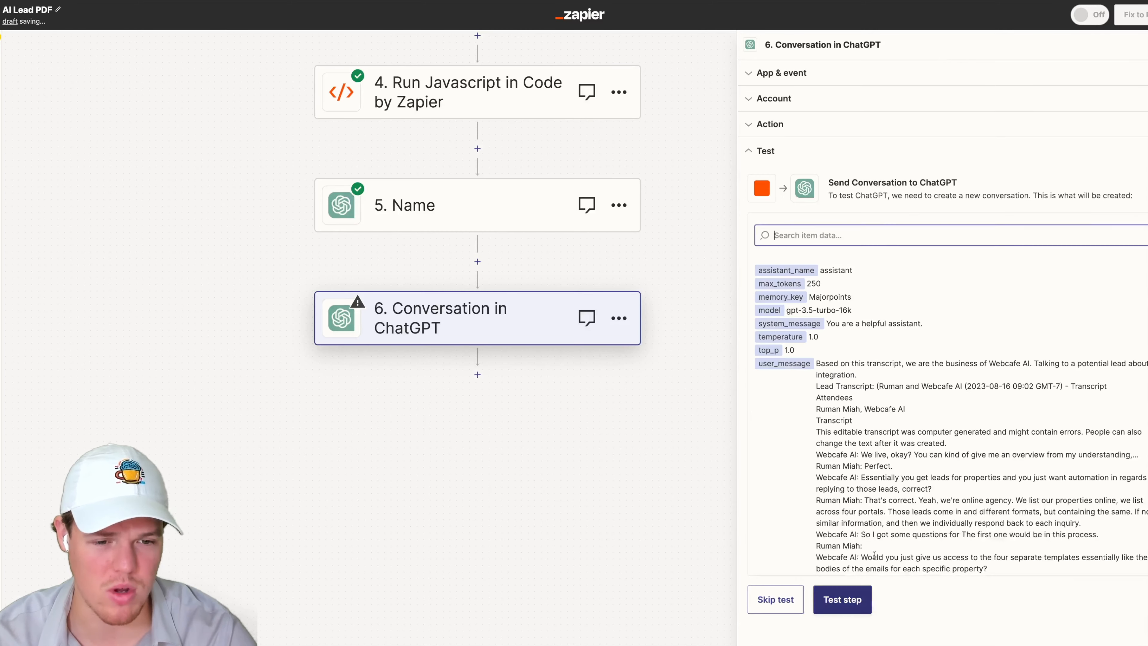
left_click(838, 630)
scroll(933, 346, "down", 5)
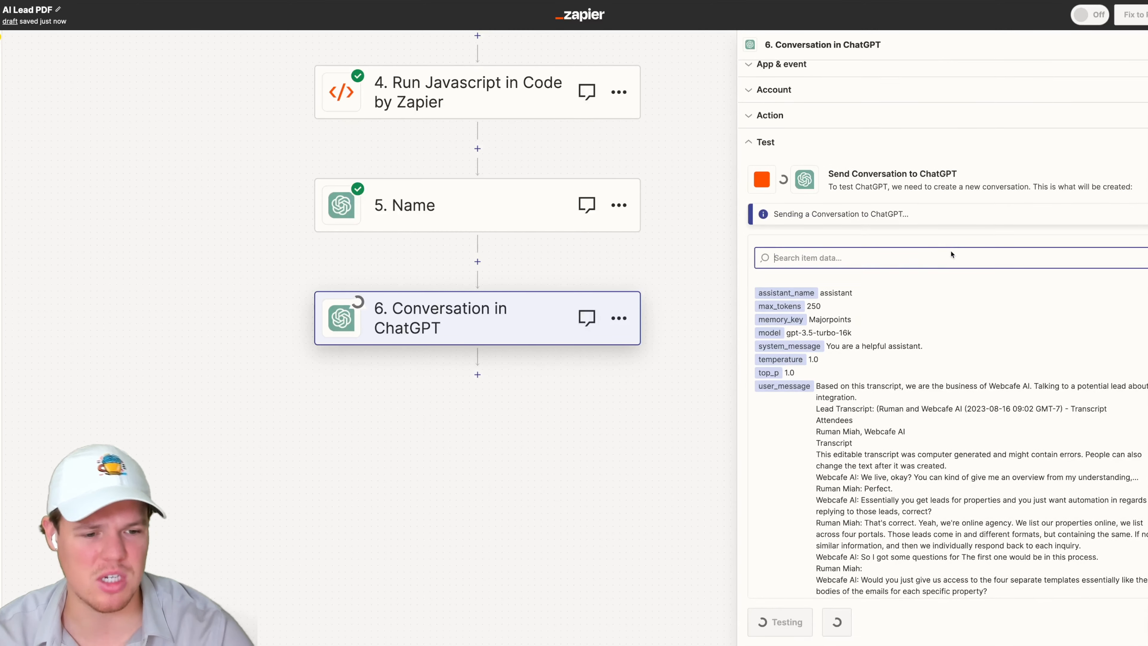
scroll(934, 346, "down", 10)
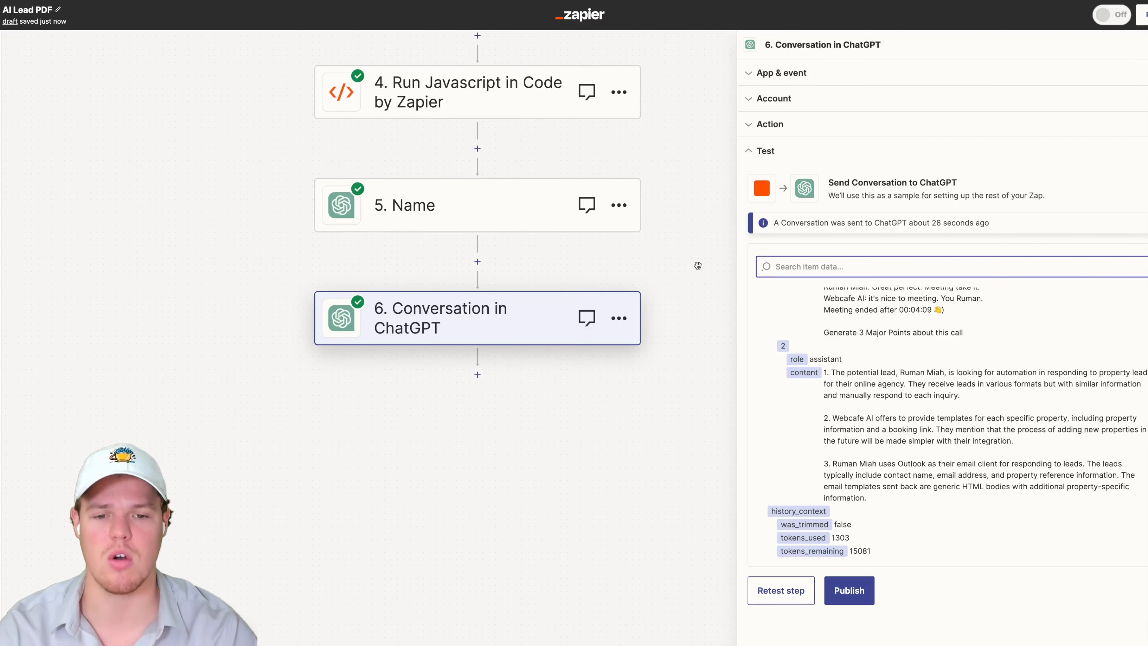
- Rename the ChatGPT Conversation step to Major points
left_click(619, 318)
left_click(612, 361)
type("c")
type("Major points")
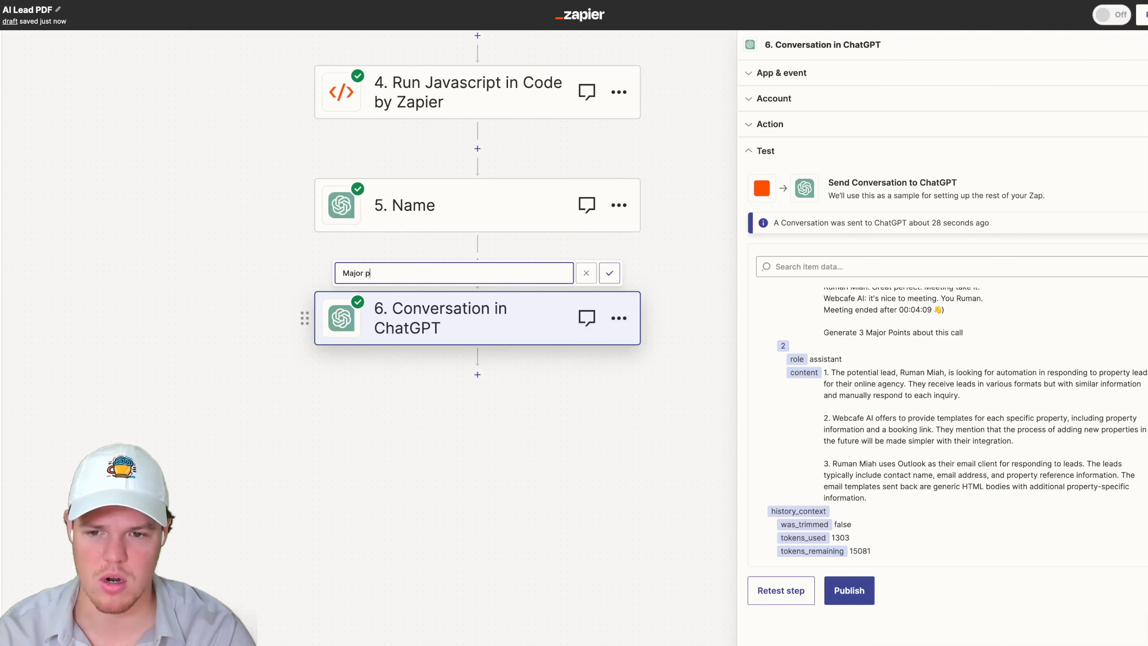
left_click(609, 273)
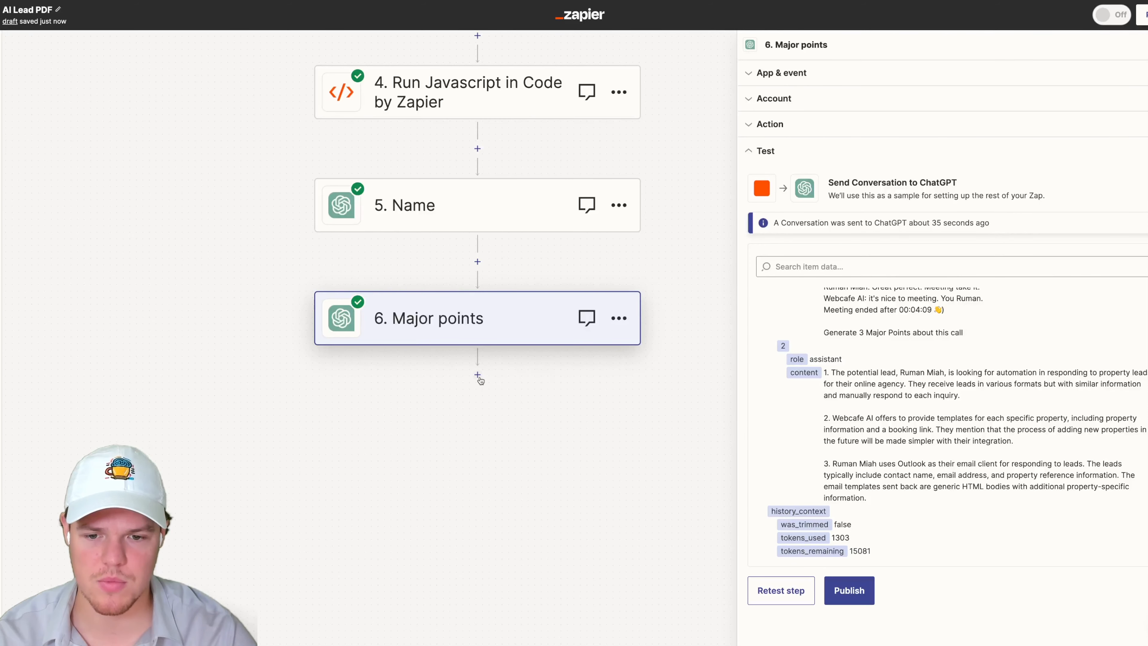
- Add a Formatter by Zapier action step below the Major points step
left_click(481, 382)
type("fom")
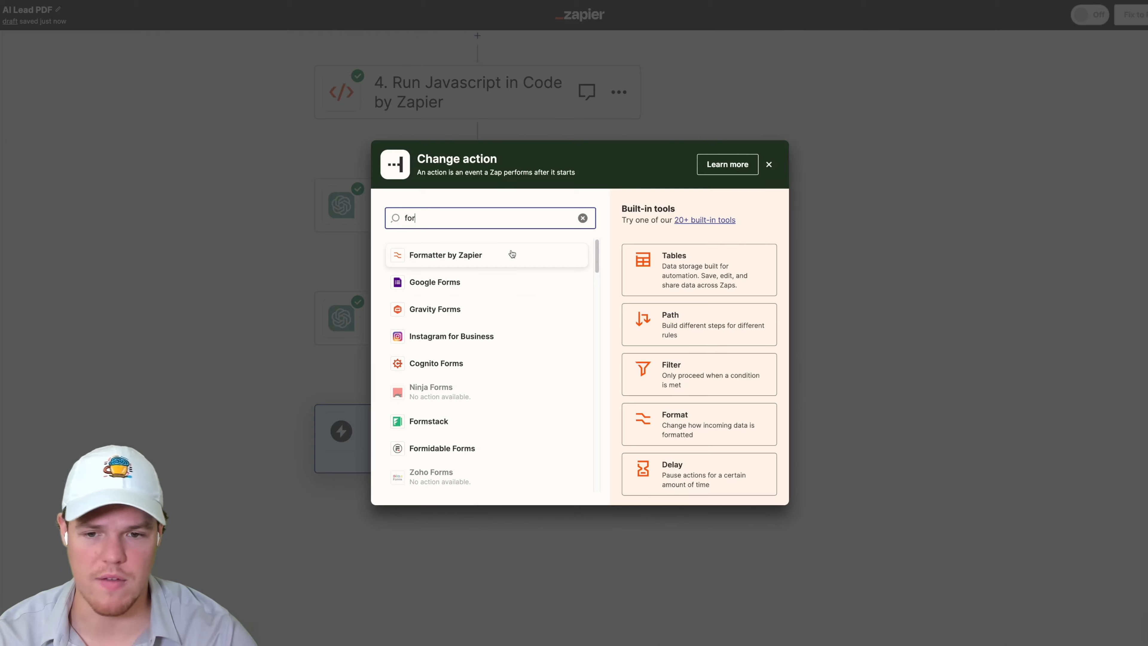
left_click(512, 254)
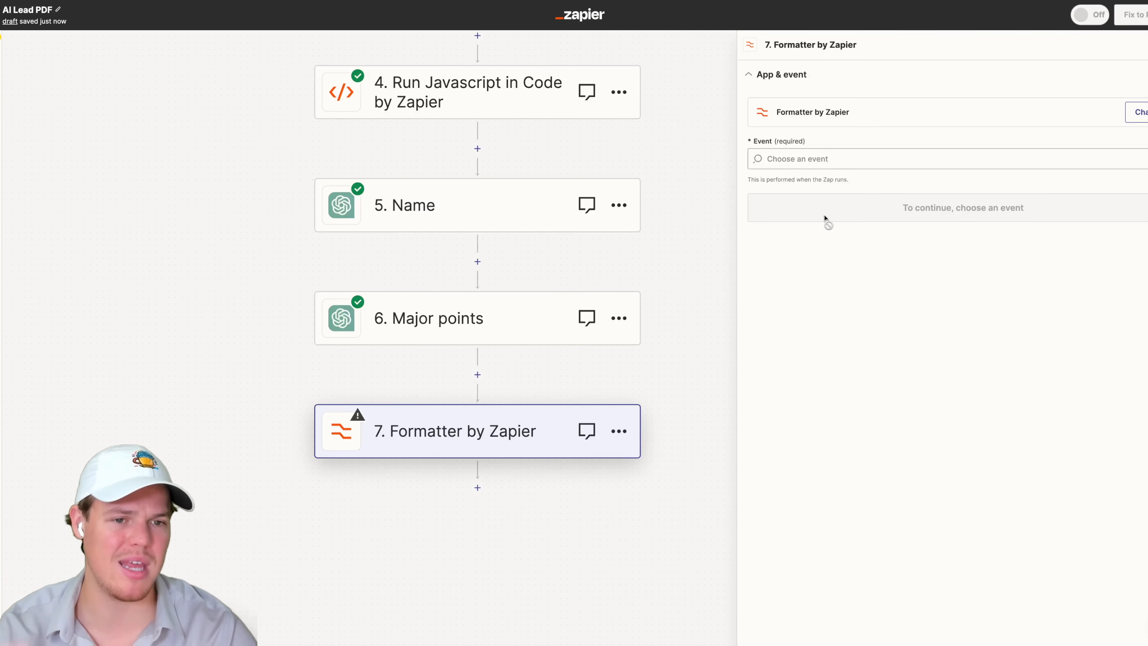
- Set the Formatter step's event to Text and choose the Split Text transform
left_click(828, 159)
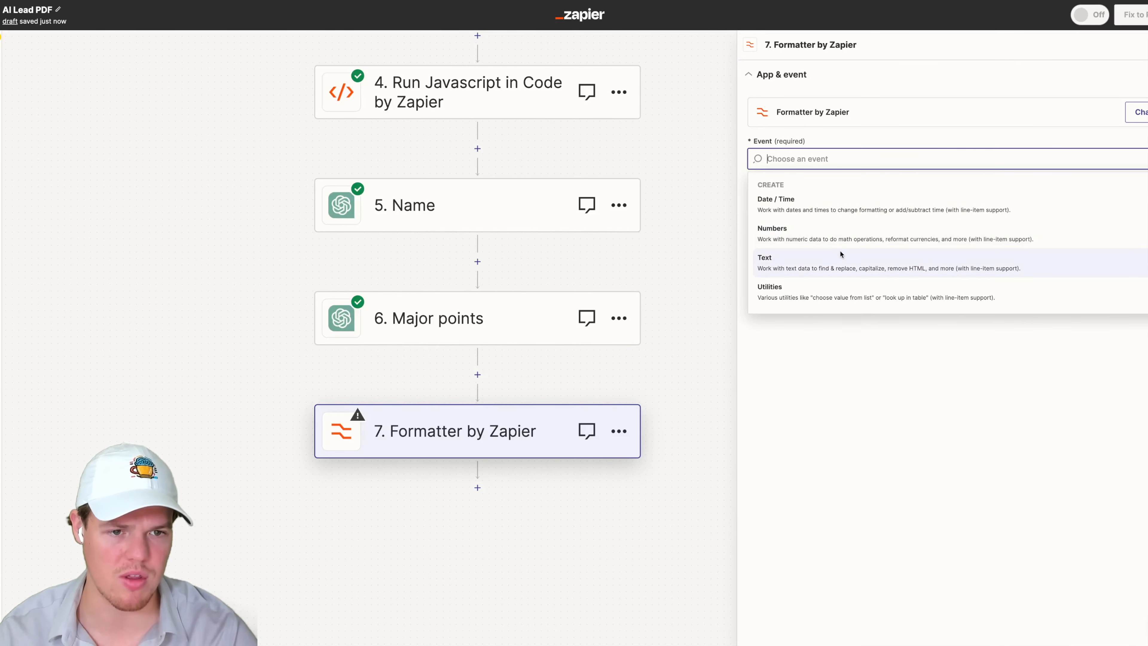
left_click(840, 258)
left_click(820, 212)
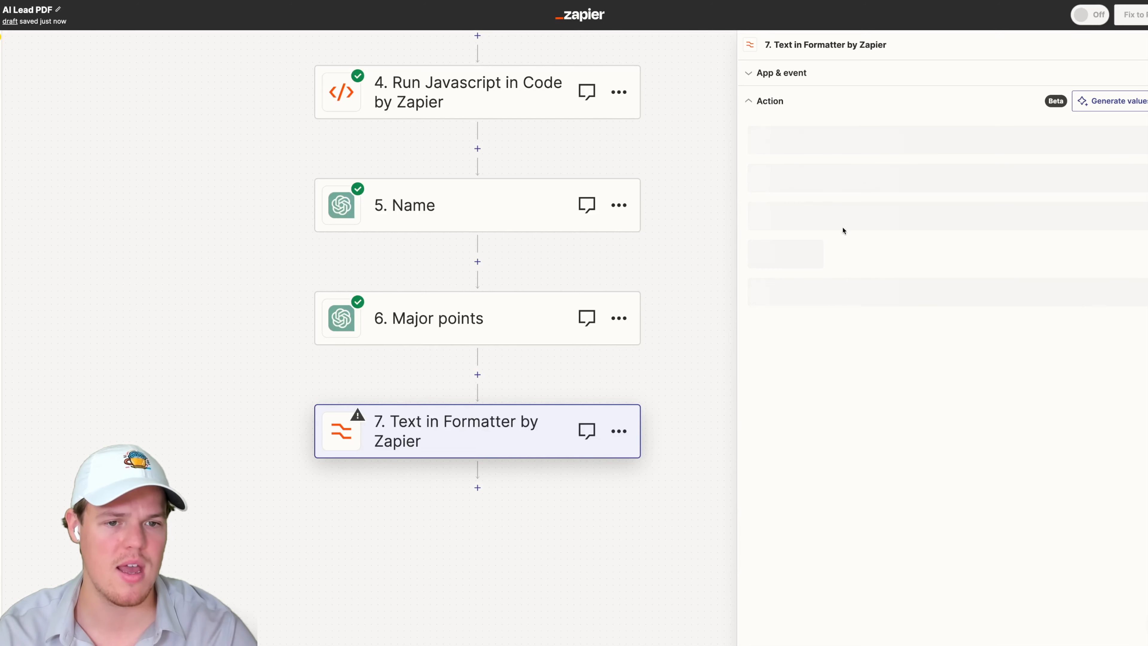
left_click(823, 157)
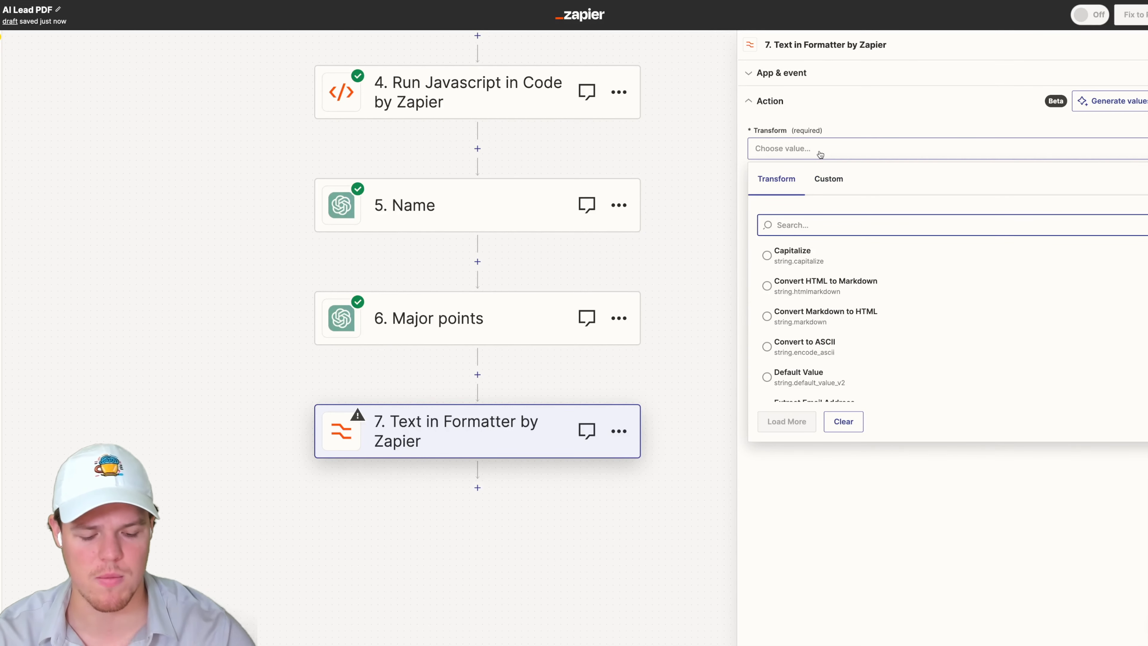
type("split")
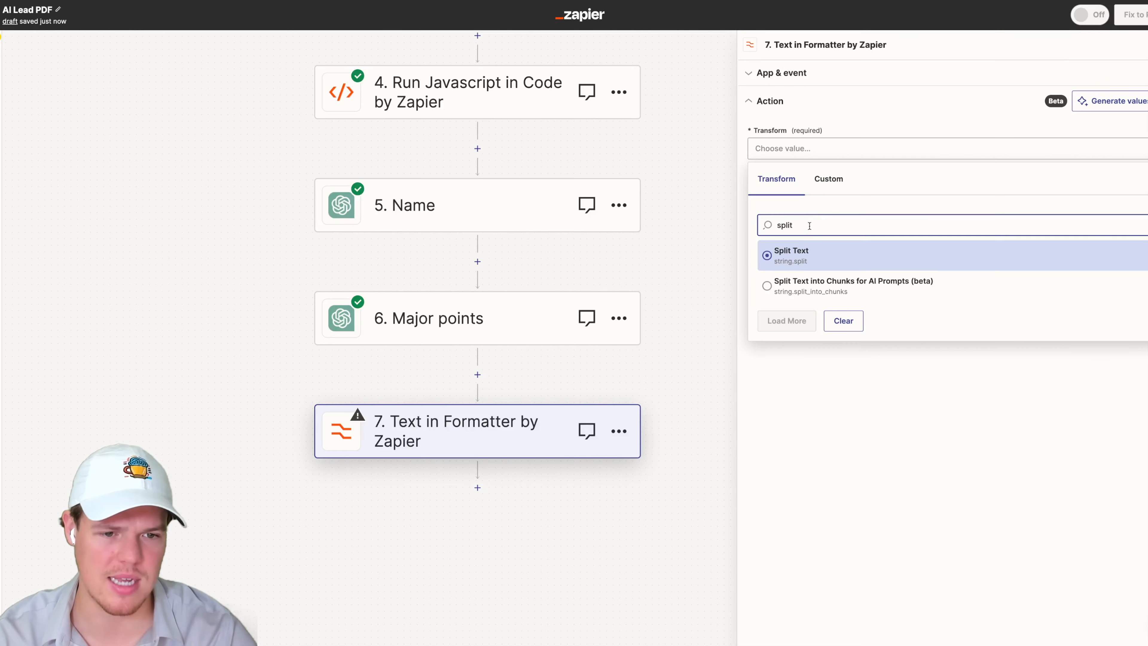
left_click(834, 245)
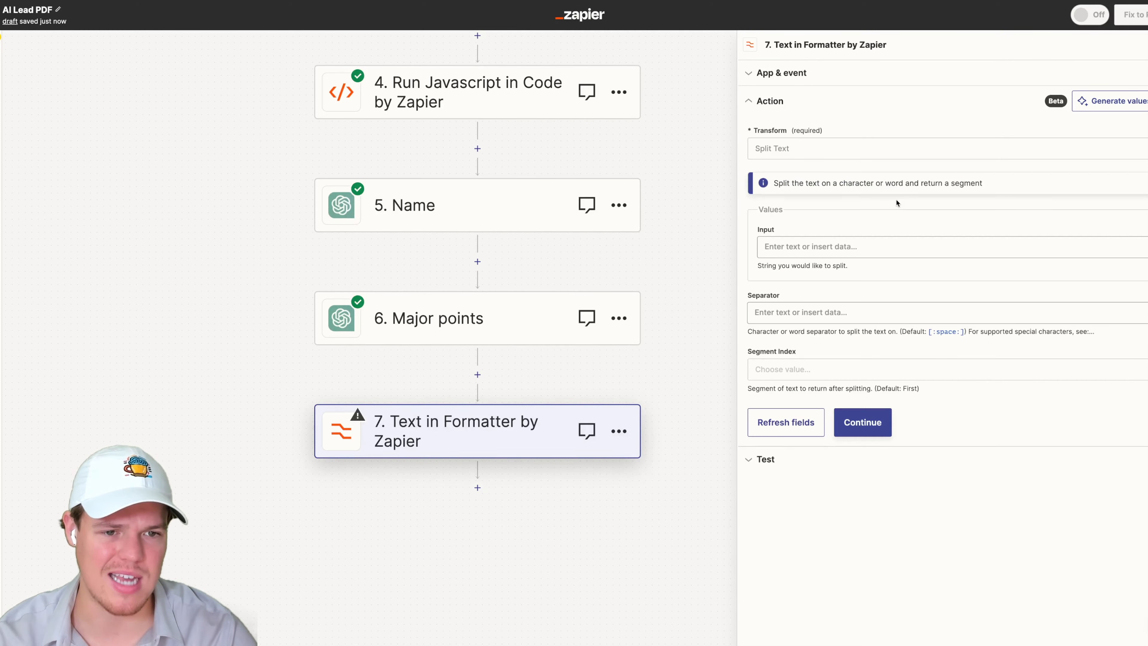
- Map the Major points step's Reply into the Split Text input field
left_click(814, 246)
left_click(818, 458)
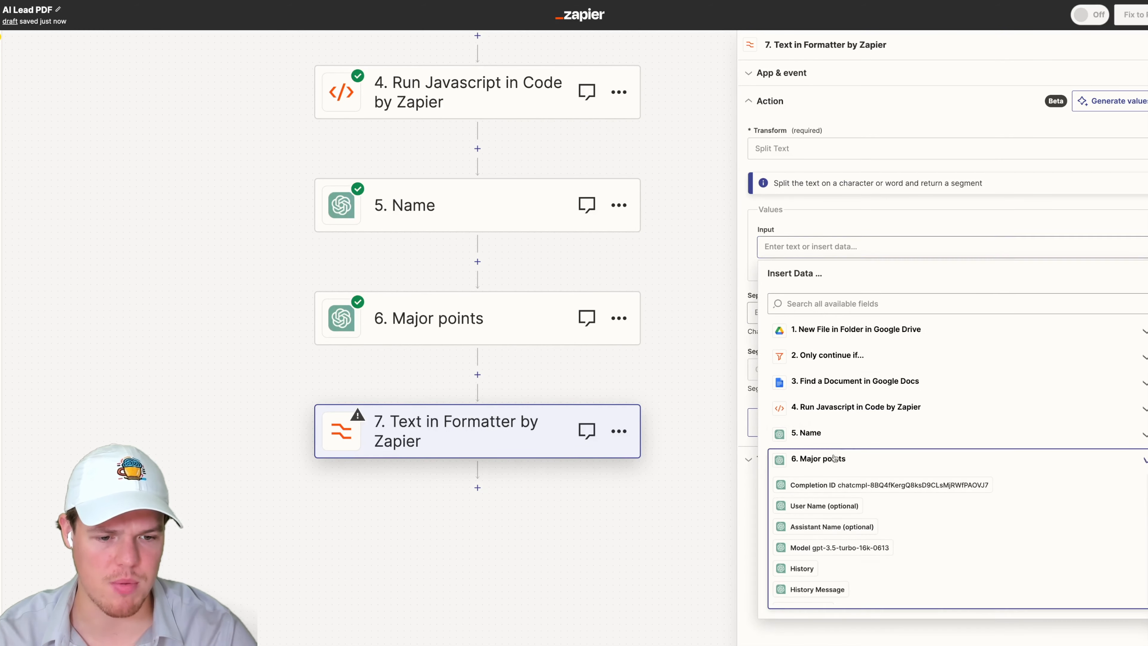
scroll(865, 484, "down", 5)
left_click(854, 573)
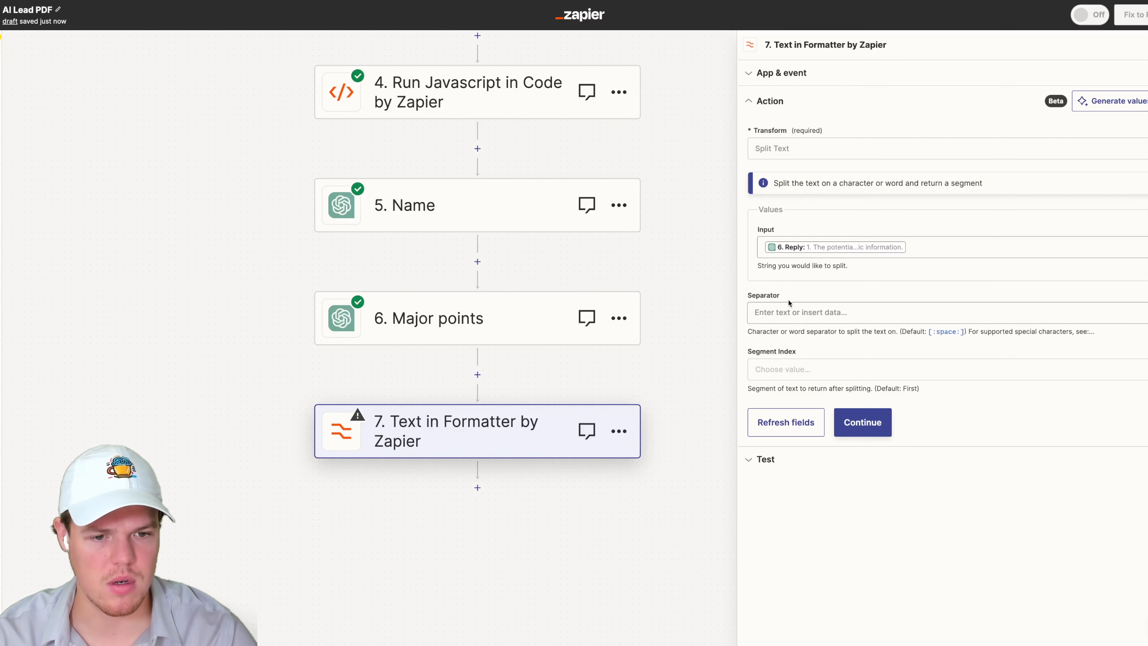
- Set the separator to [:newline:]
left_click(790, 311)
type("[:new")
key("BackSpace")
key("BackSpace")
key("BackSpace")
key("BackSpace")
key("BackSpace")
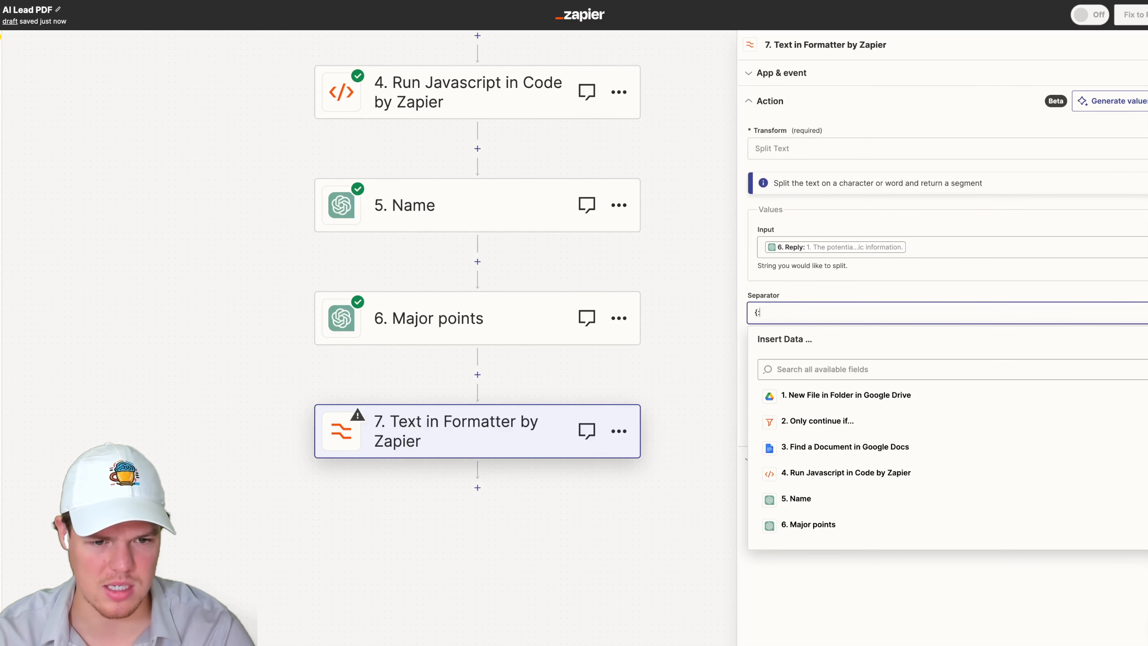
type("[:n")
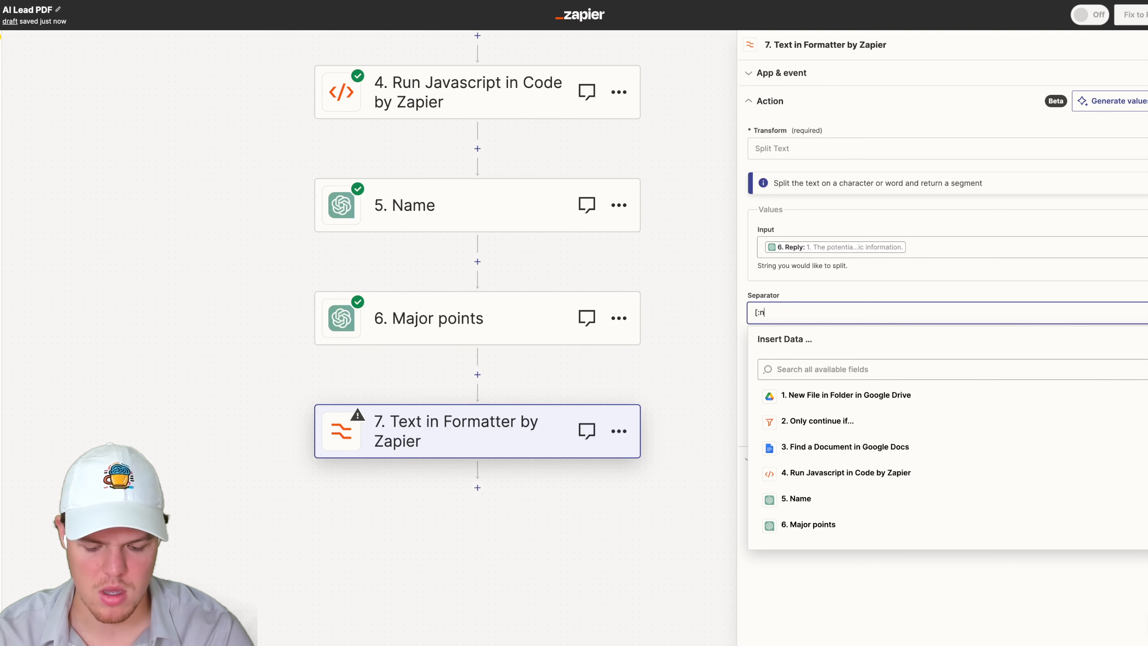
type("ewline:")
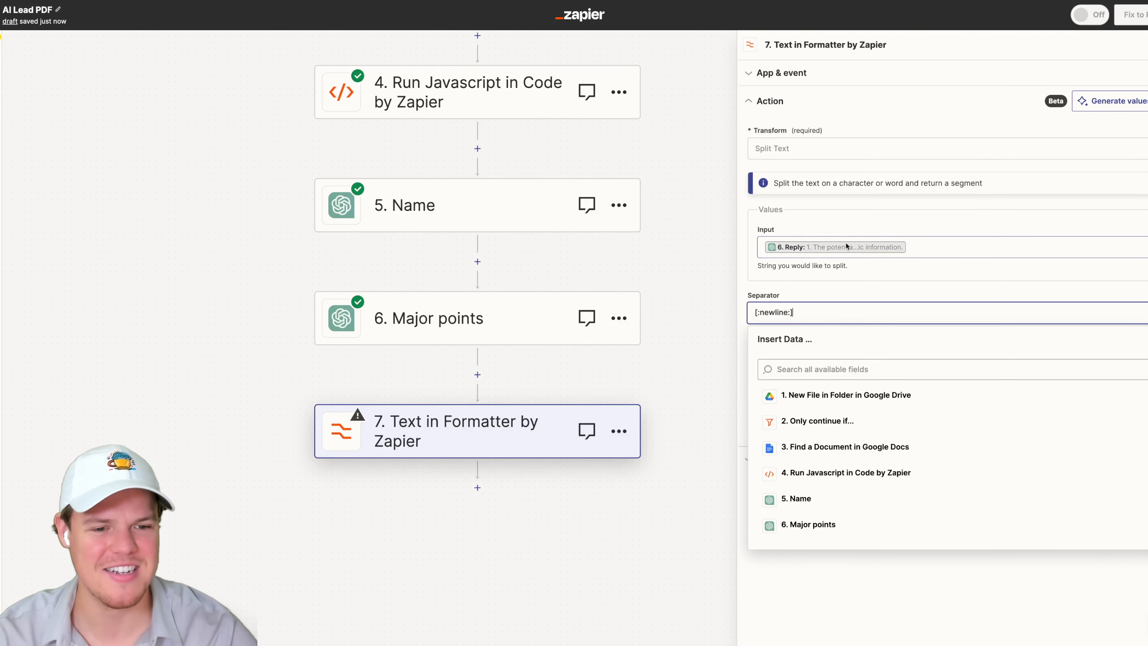
left_click(887, 295)
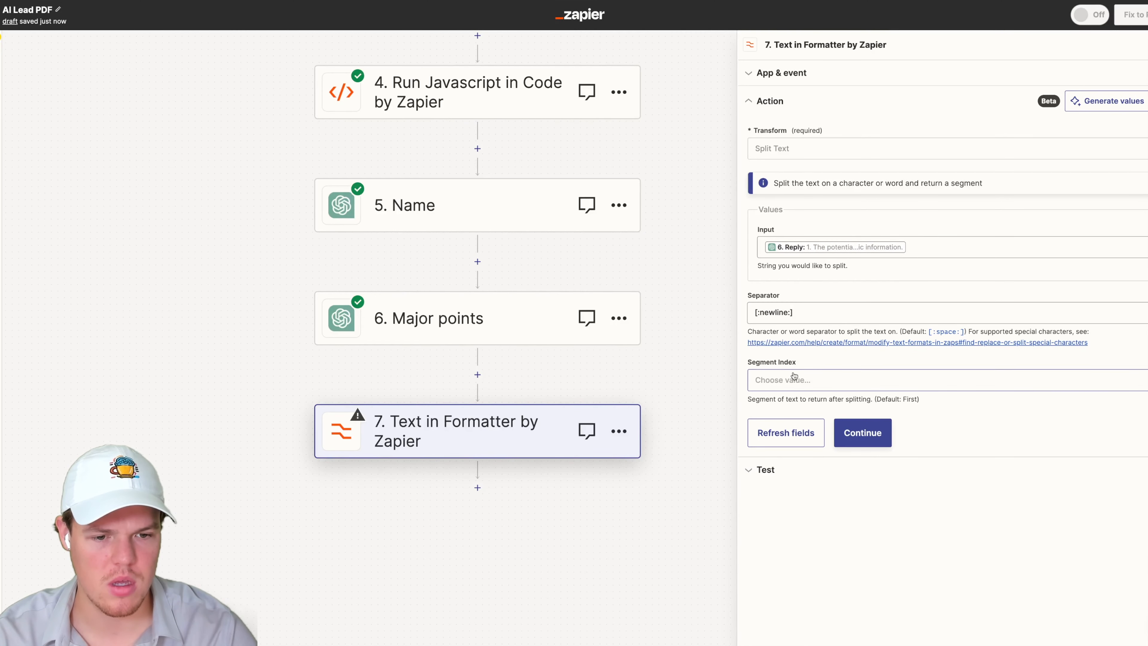
- Set the Segment Index to All (as Separate Fields) and continue
left_click(797, 381)
scroll(831, 525, "down", 1)
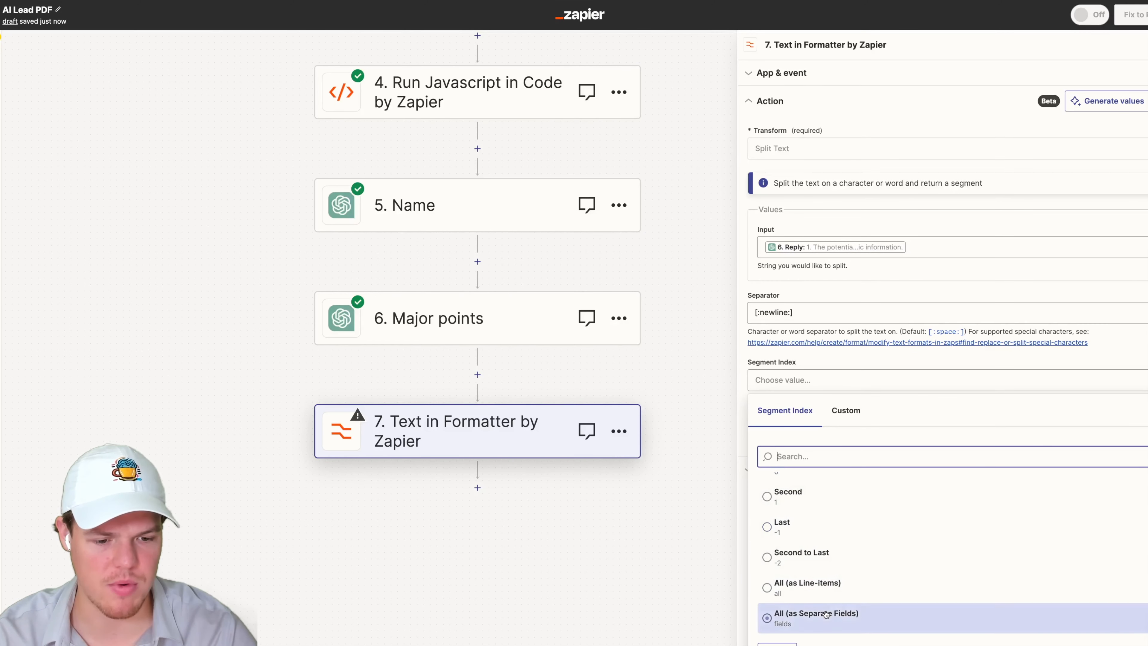
left_click(923, 365)
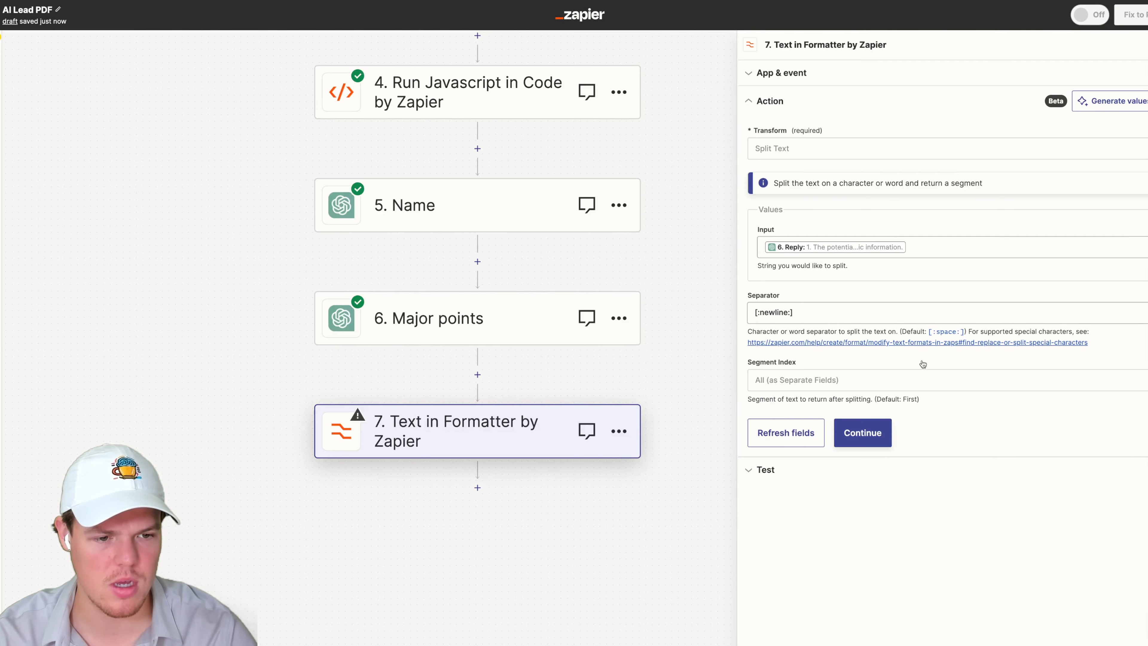
left_click(876, 439)
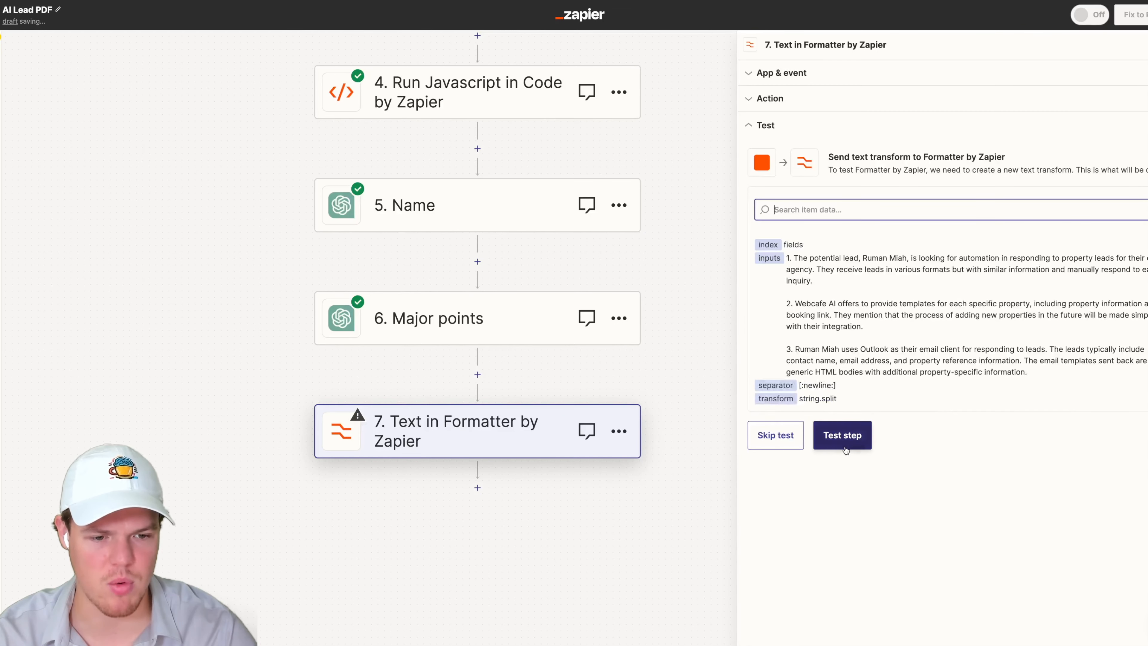
- Test the Formatter step
left_click_drag(814, 283, 787, 258)
left_click_drag(863, 327, 787, 304)
left_click_drag(1001, 373, 787, 350)
left_click(843, 435)
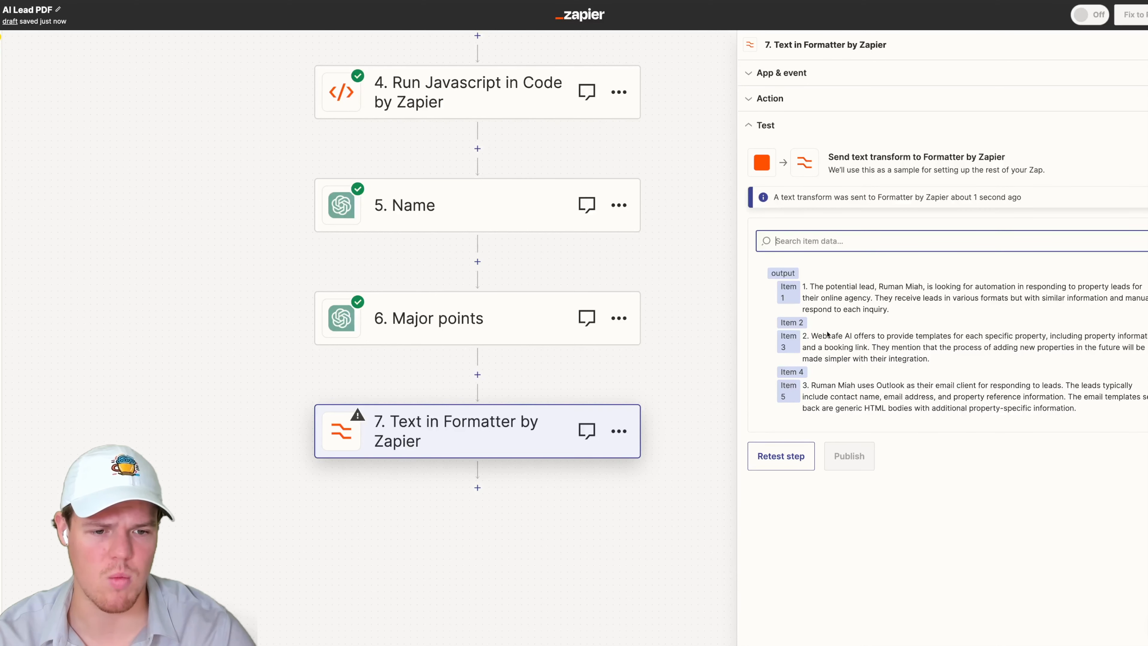
scroll(658, 371, "down", 3)
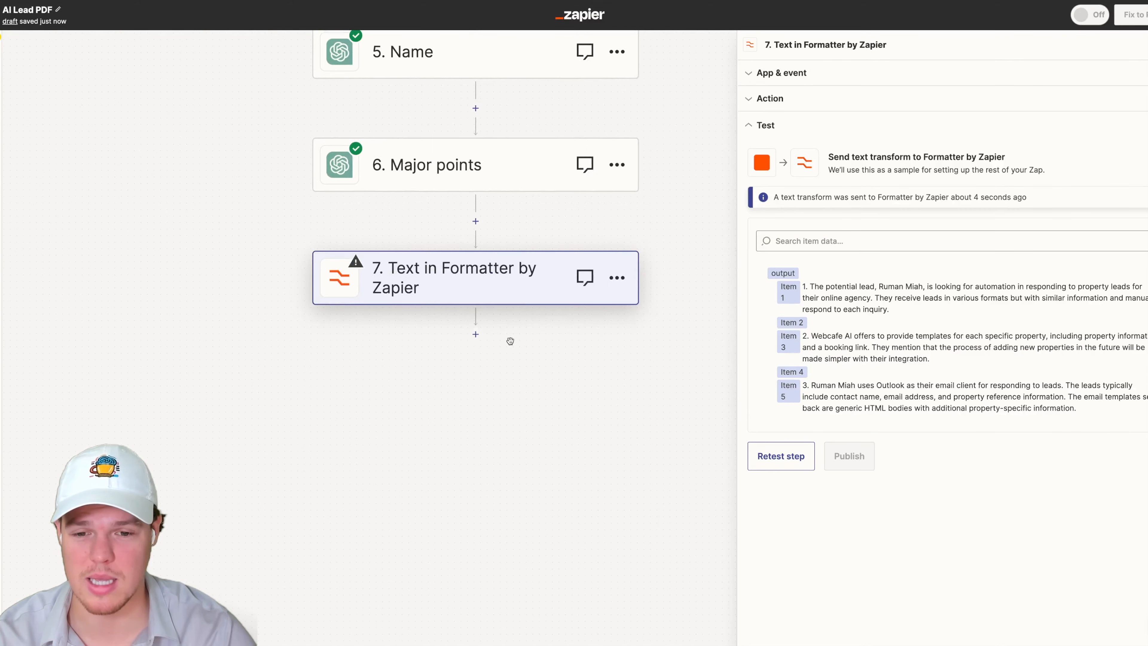
left_click(477, 335)
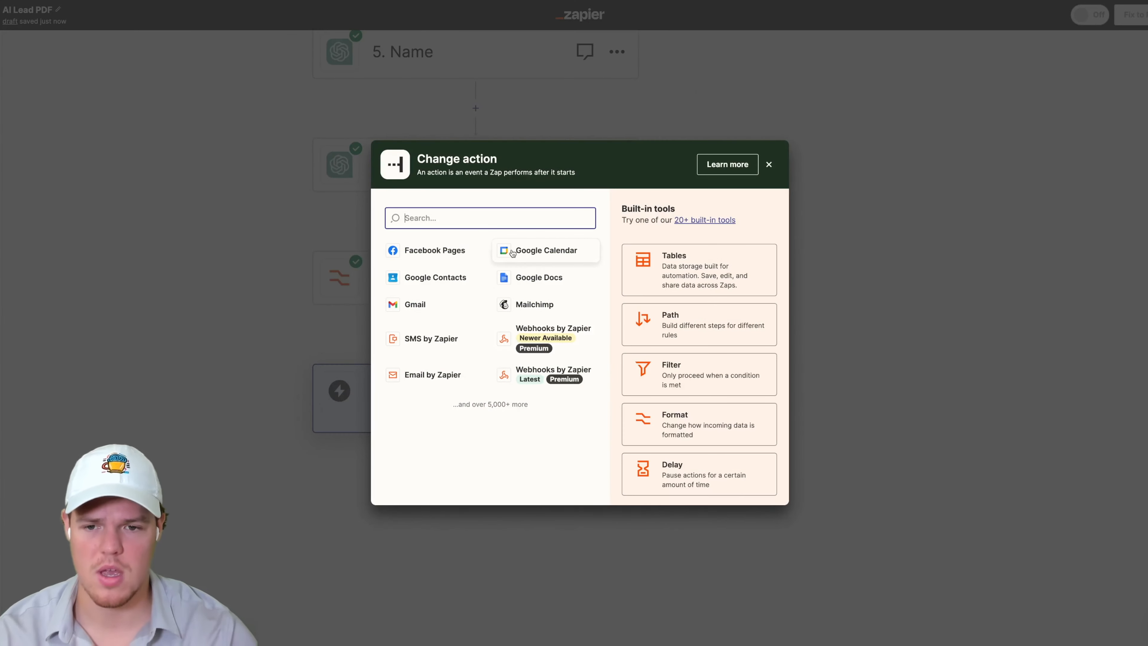
type("chatgpt")
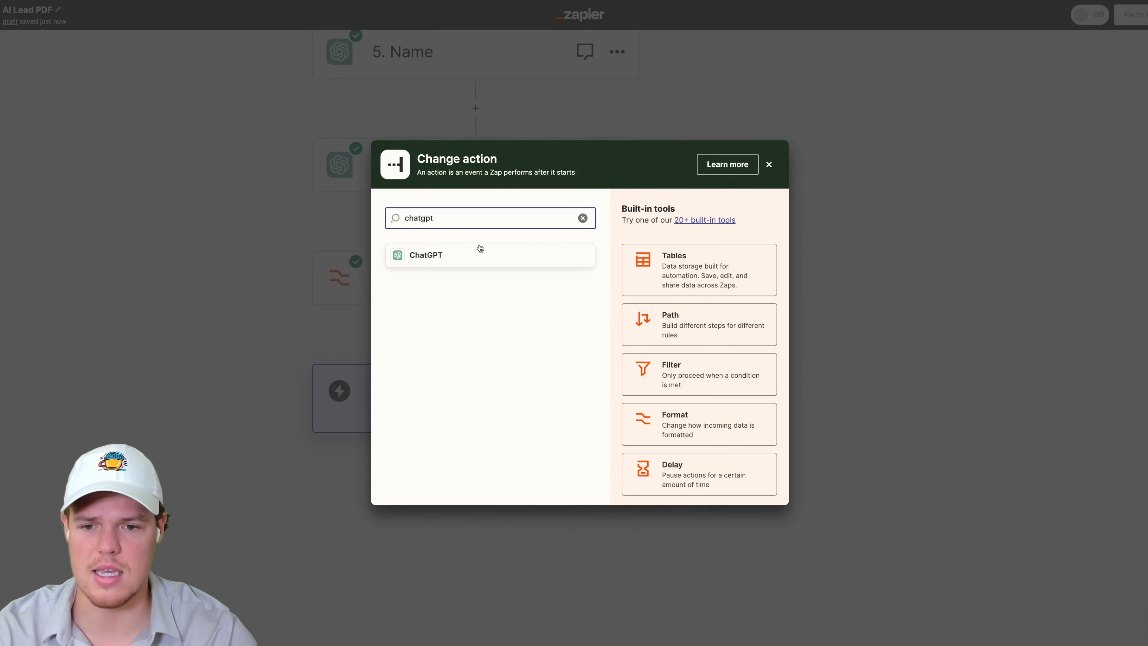
left_click(470, 256)
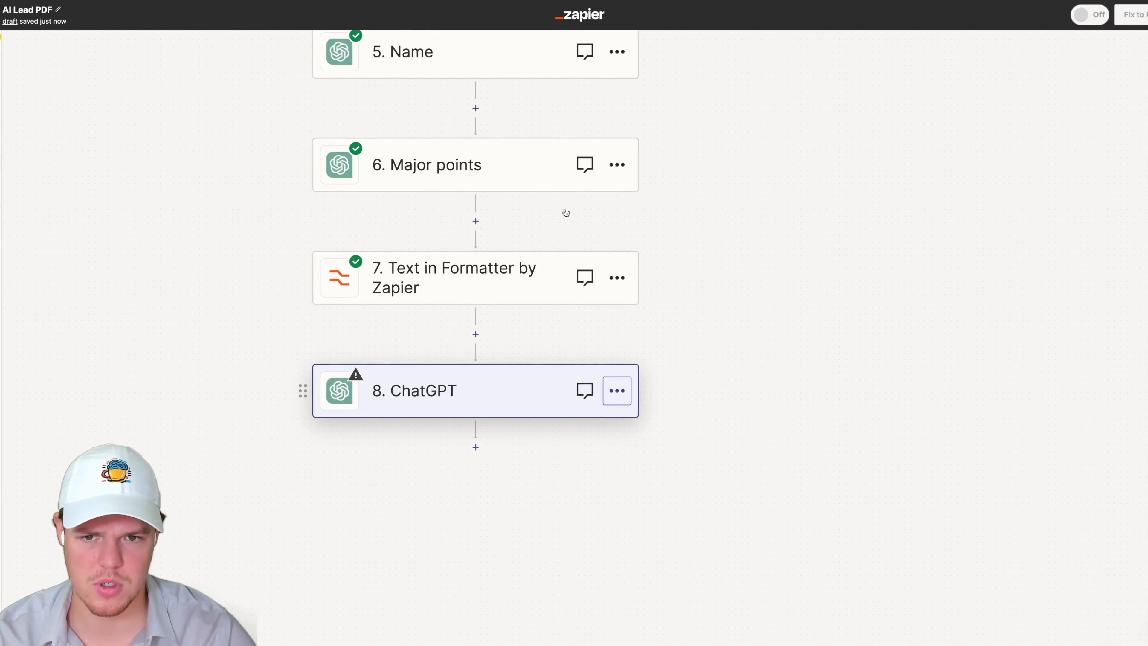
left_click(615, 392)
left_click(680, 484)
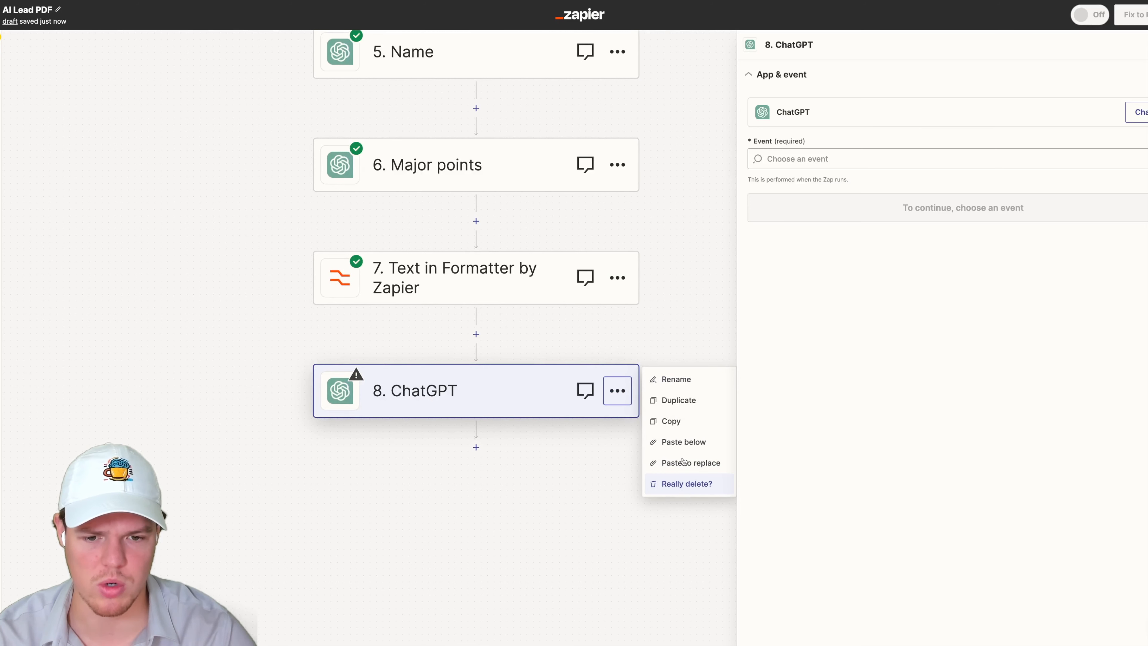
left_click(692, 486)
- Duplicate the Major points step and move the copy below the Formatter step
left_click(628, 165)
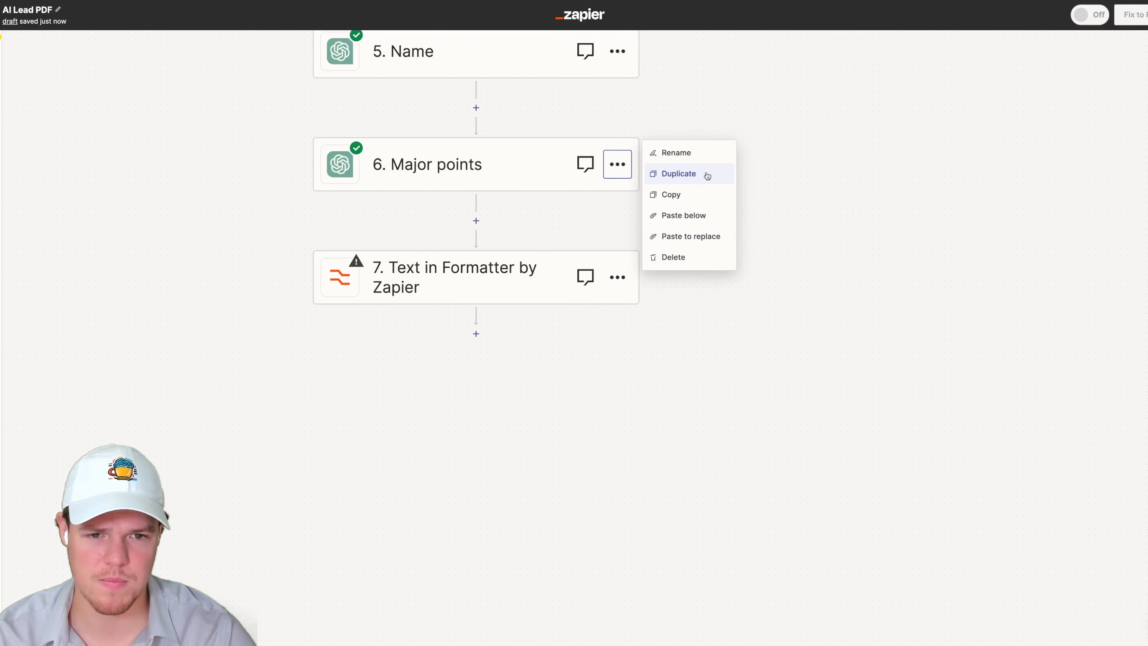
left_click(713, 174)
left_click_drag(302, 277, 326, 441)
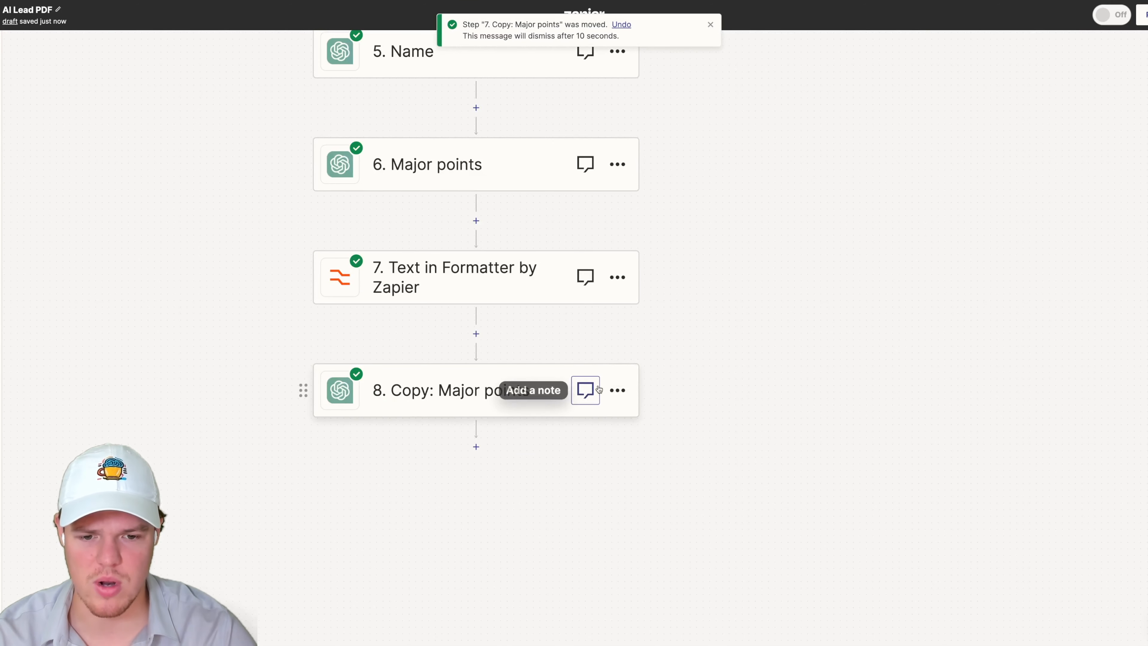
- Rename the copied ChatGPT step to Question & Answer
left_click(632, 397)
left_click(623, 394)
left_click(581, 435)
left_click(417, 374)
left_click(617, 390)
left_click(572, 434)
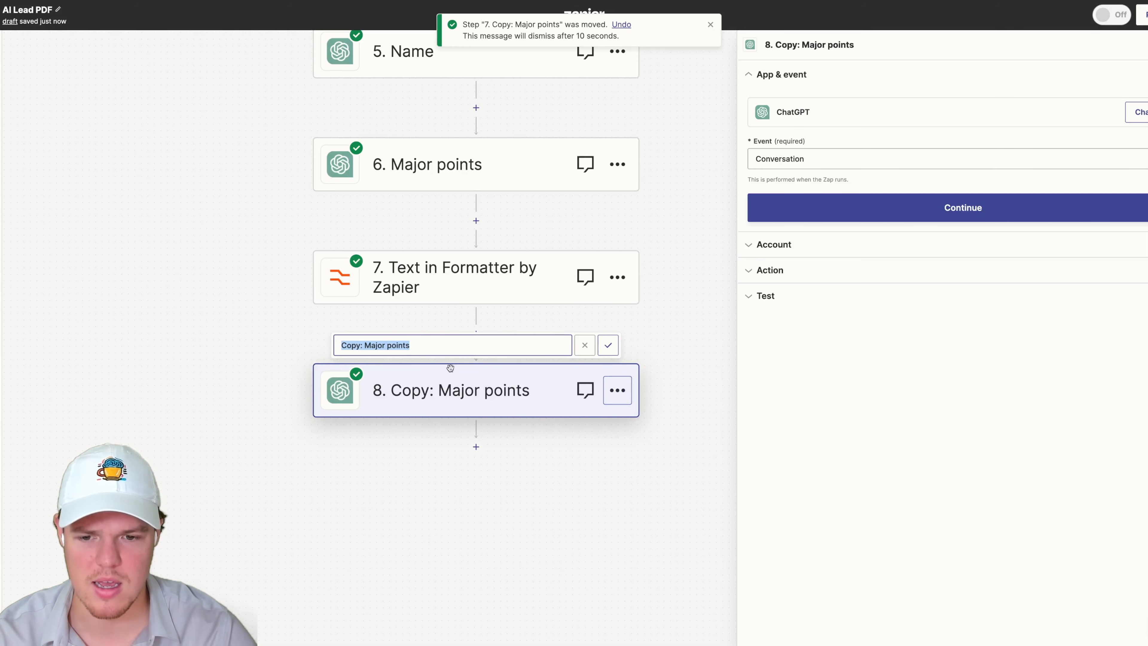
left_click(376, 344)
key("super+a")
type("Question ")
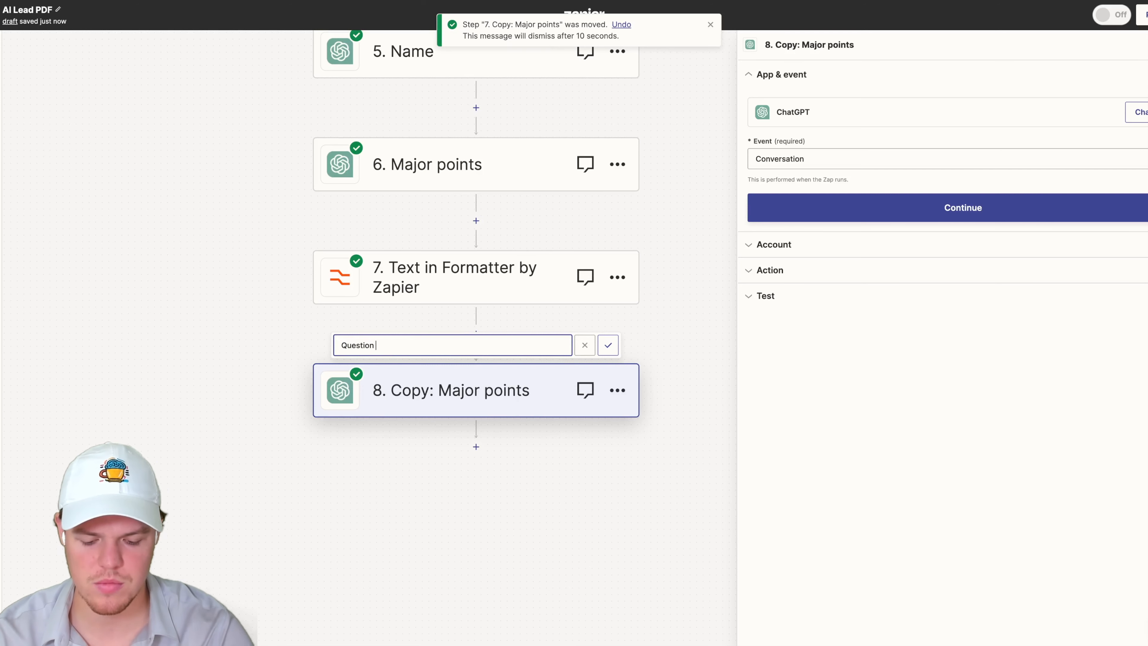
type("& Ans")
type("wer")
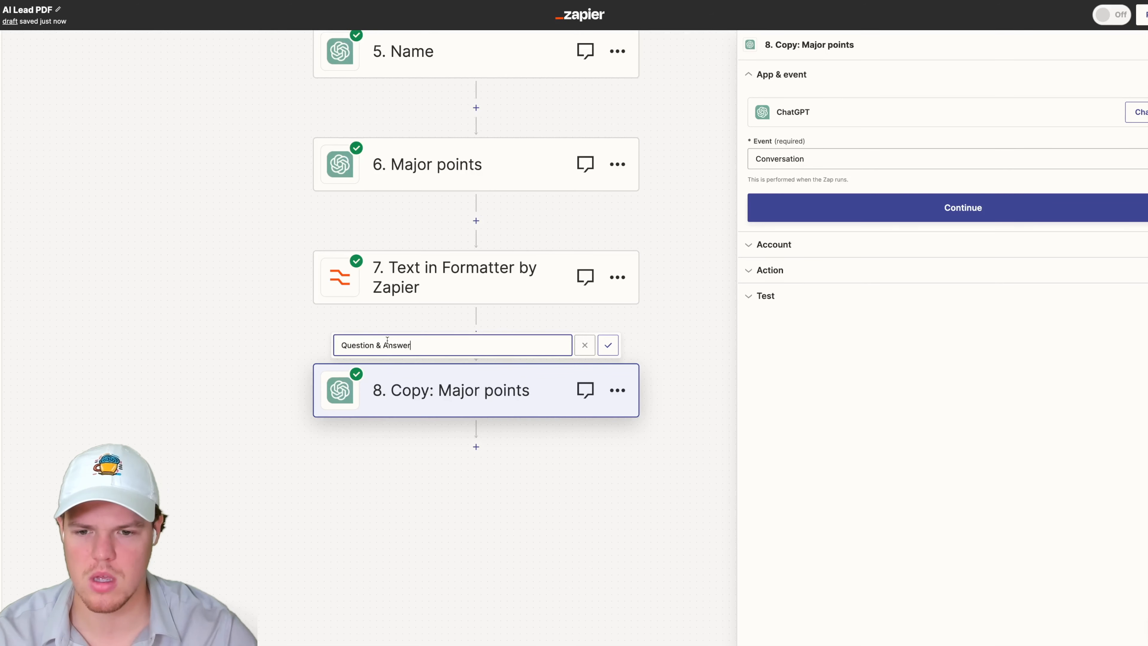
left_click(608, 346)
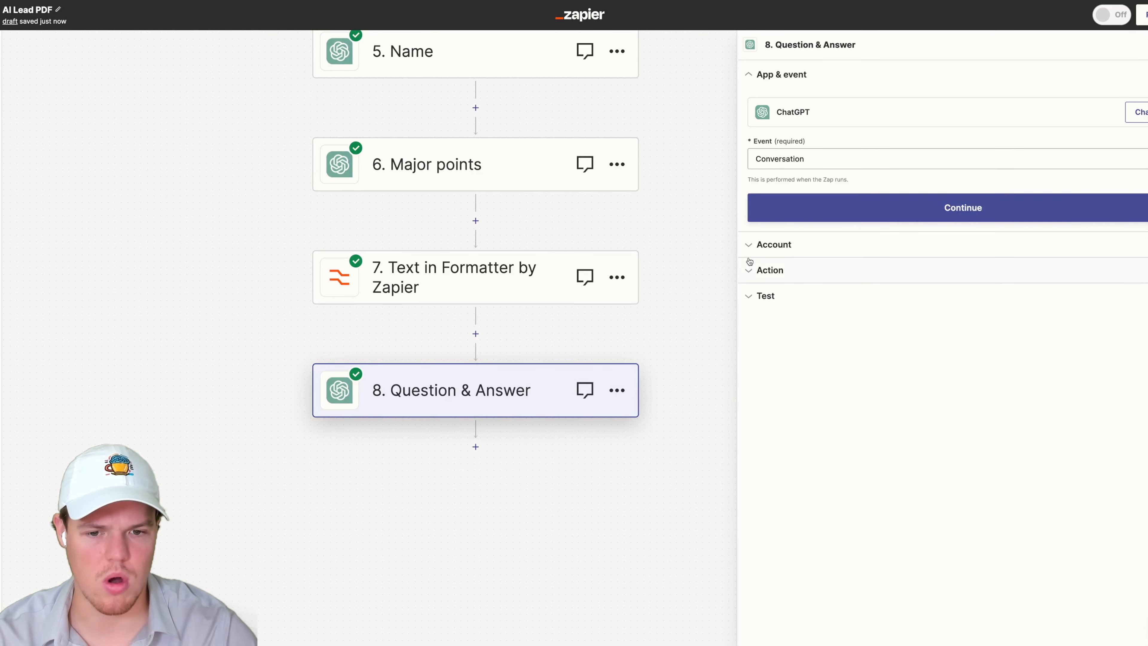
- Change the User Message's final instruction to Generate all relevant question and answers
left_click(826, 248)
left_click(787, 219)
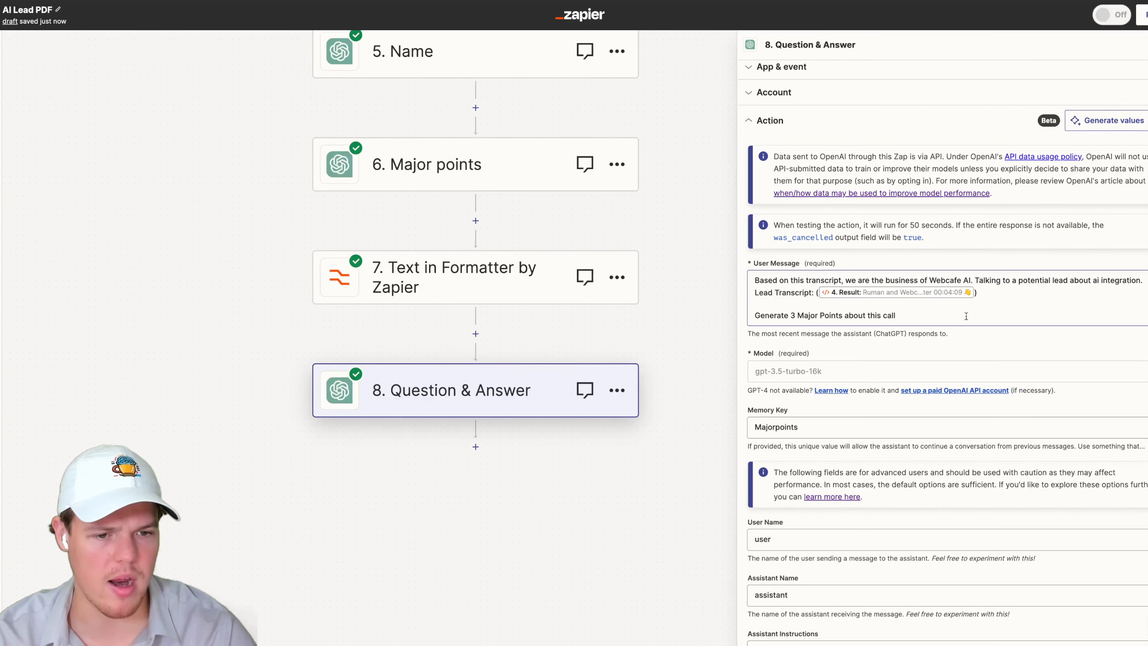
mouse_move(928, 314)
left_mouse_down()
mouse_move(753, 315)
mouse_move(907, 313)
left_mouse_up()
left_click(791, 314)
type("all ques")
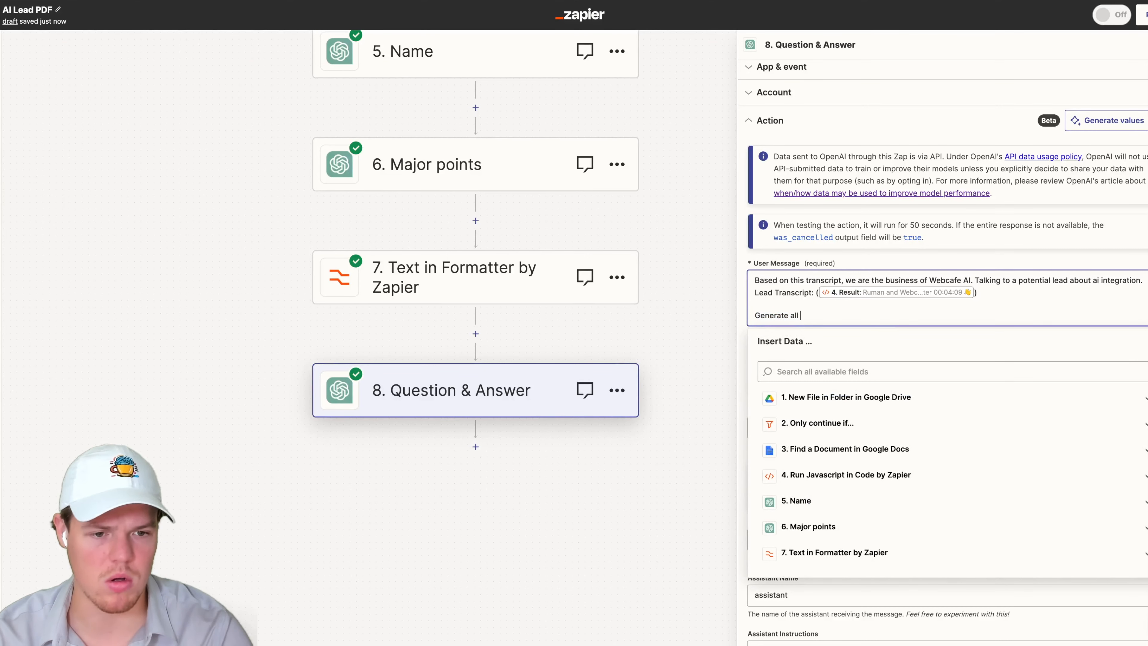
key("BackSpace")
key("BackSpace")
key("BackSpace")
key("BackSpace")
key("BackSpace")
key("BackSpace")
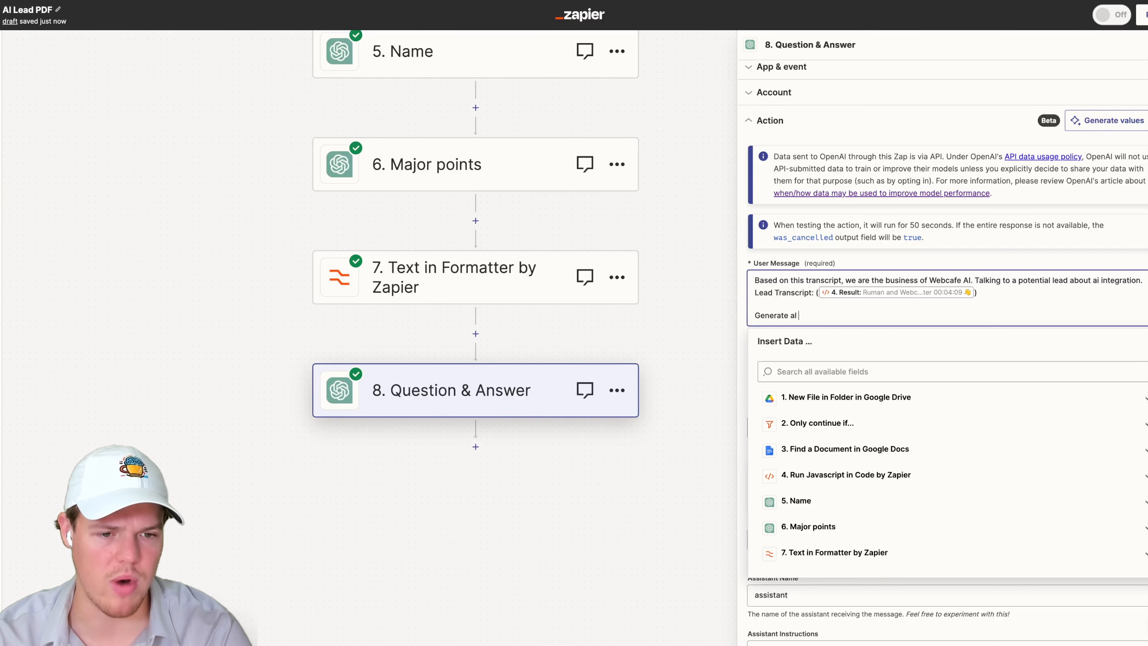
type("l relec")
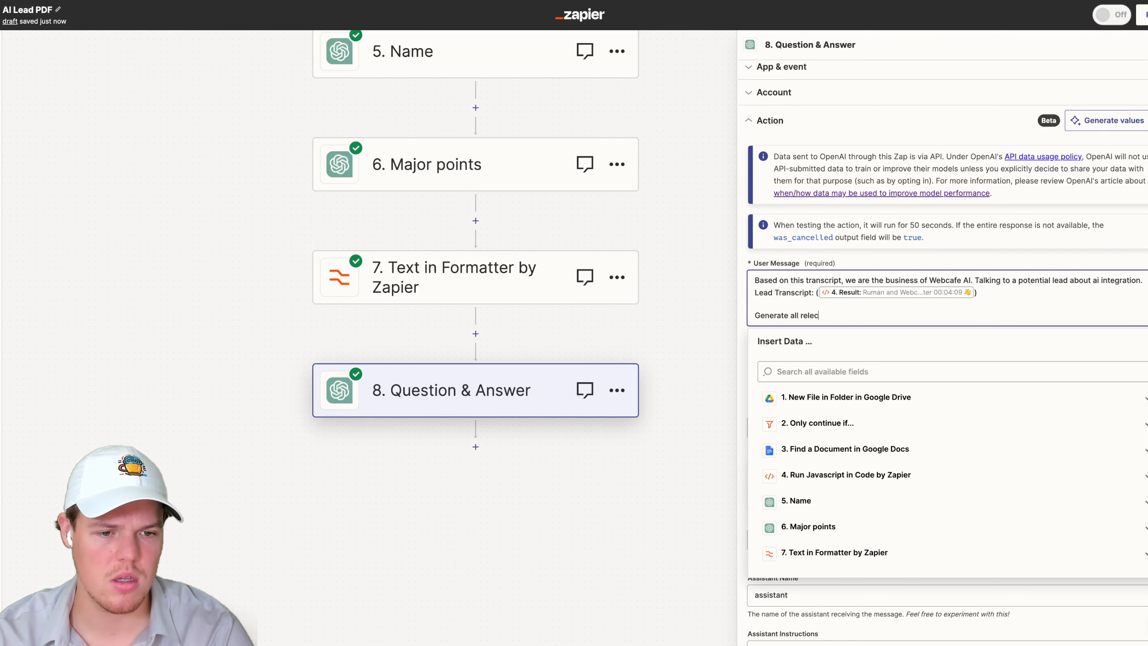
key("BackSpace")
type("vant wue")
key("BackSpace")
key("BackSpace")
key("BackSpace")
type("question and answers")
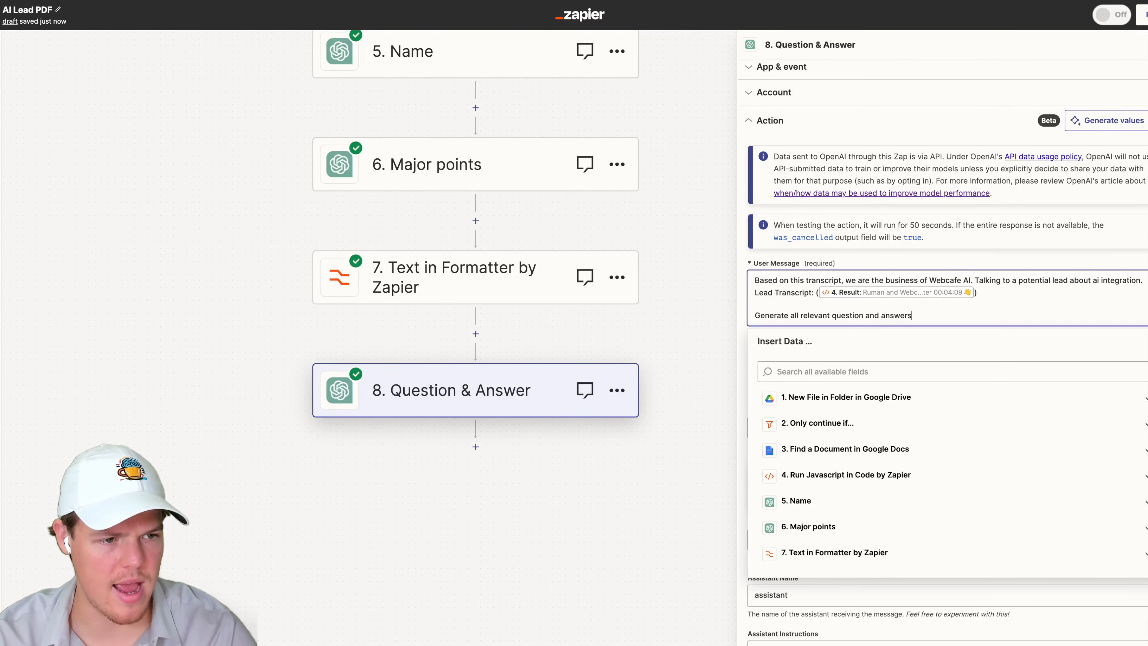
- Set the Memory Key to Q&A and continue to the test section
left_click(1119, 262)
scroll(961, 367, "down", 1)
double_click(796, 389)
type("Q$")
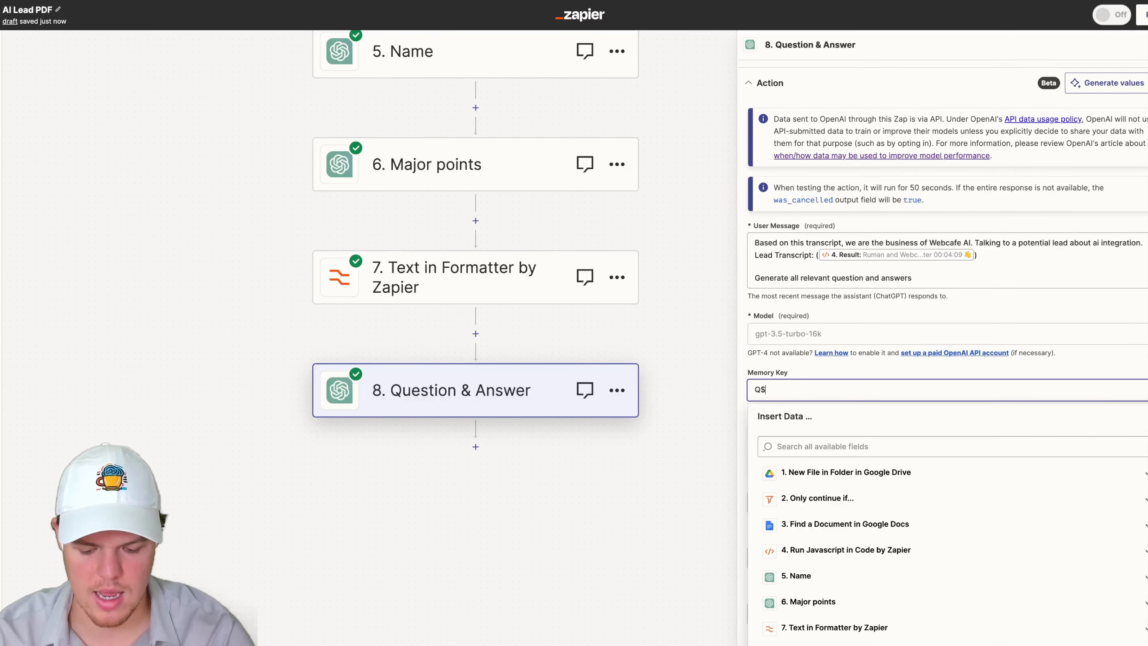
key("BackSpace")
type("&A")
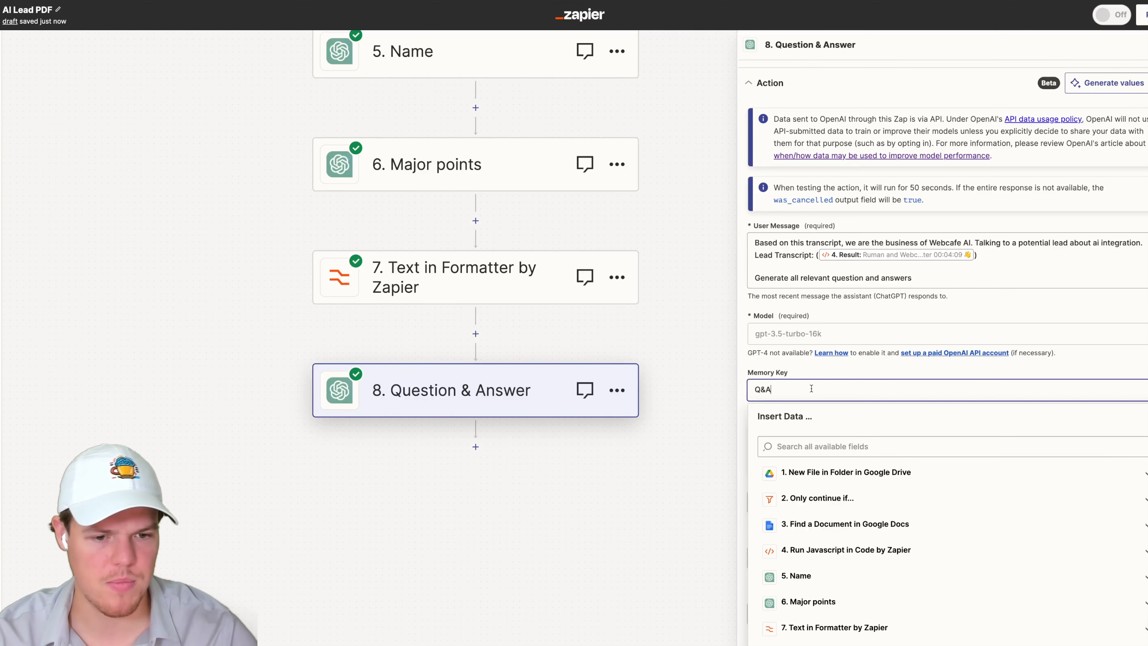
left_click(843, 365)
scroll(859, 452, "down", 5)
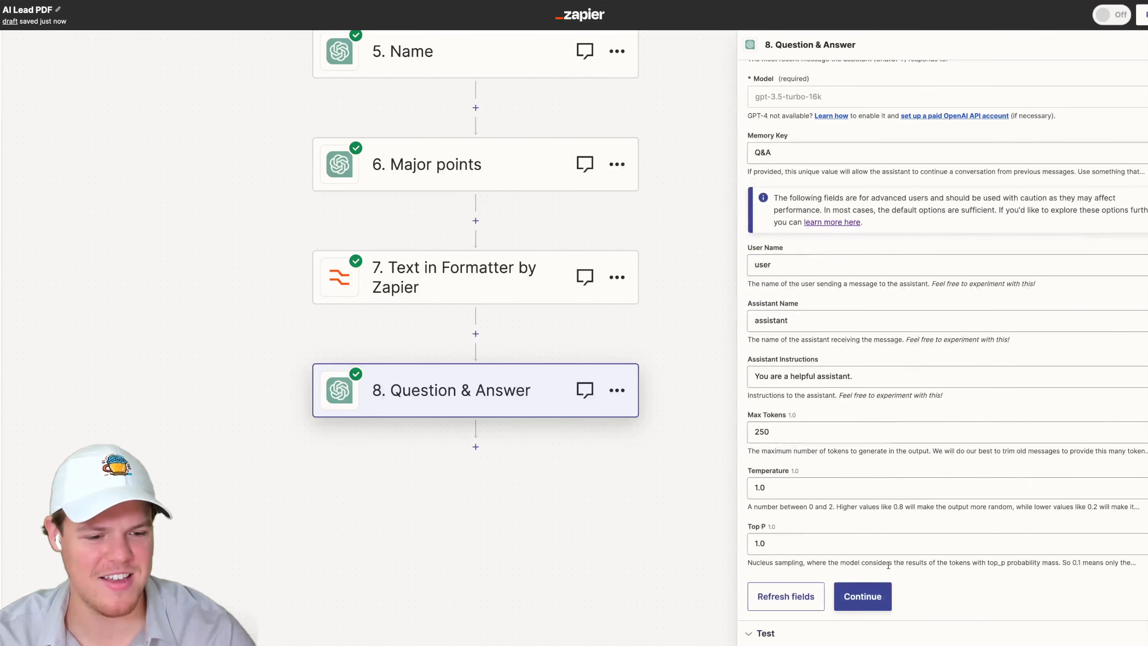
left_click(882, 591)
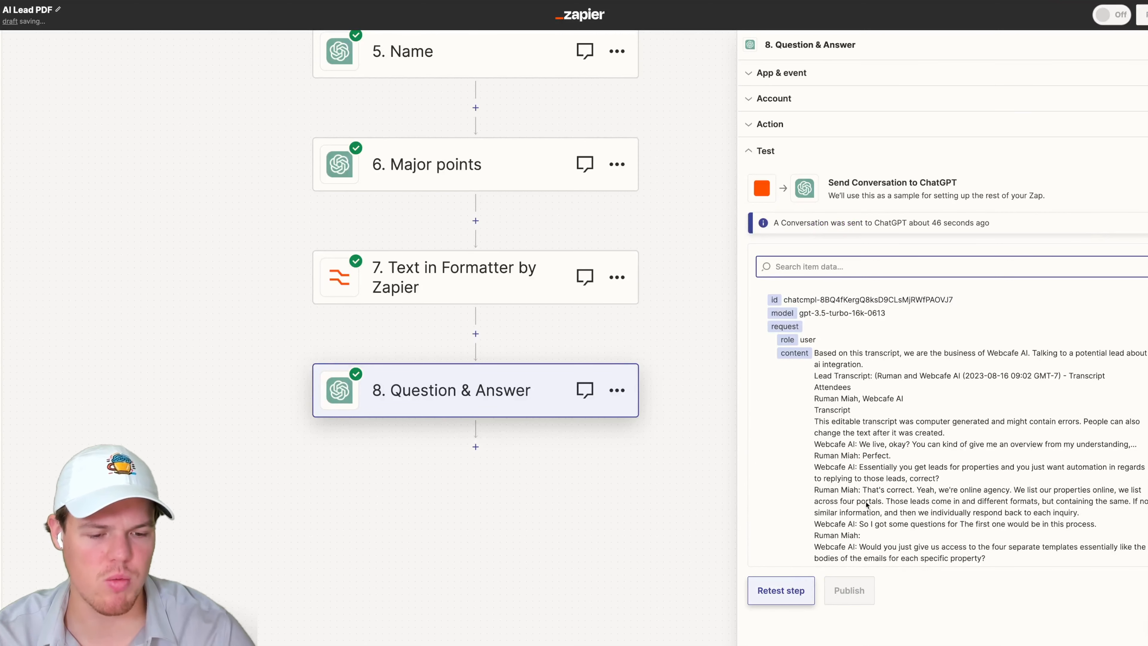
- Review the Question & Answer step's test output generated by ChatGPT
scroll(879, 497, "down", 3)
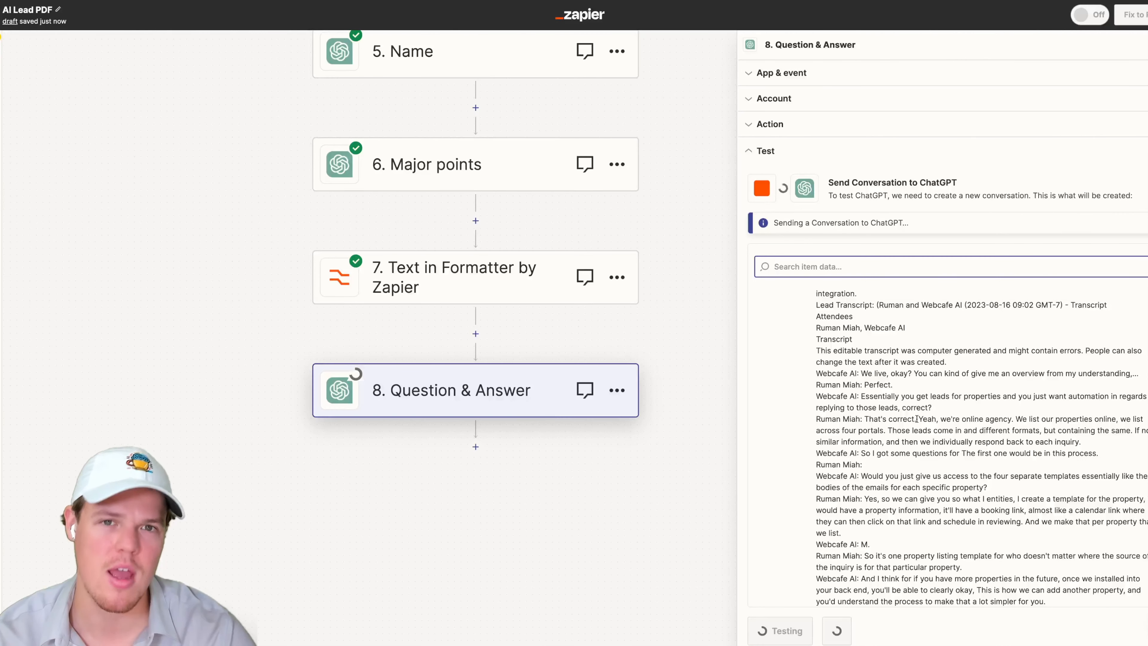
scroll(917, 416, "down", 15)
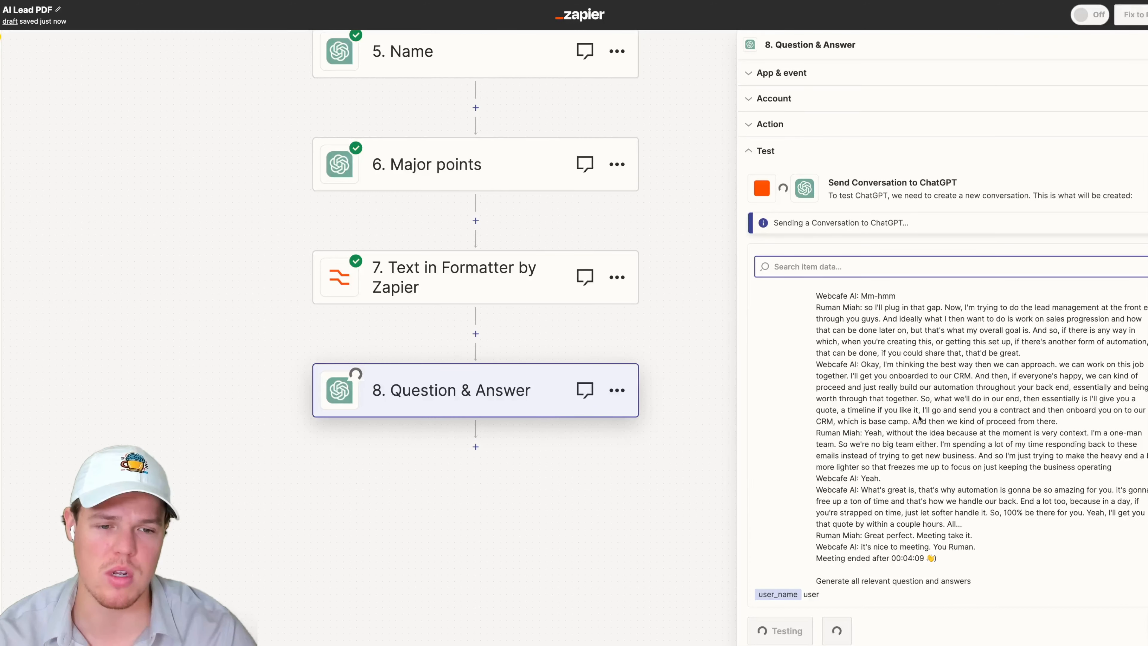
scroll(919, 415, "down", 20)
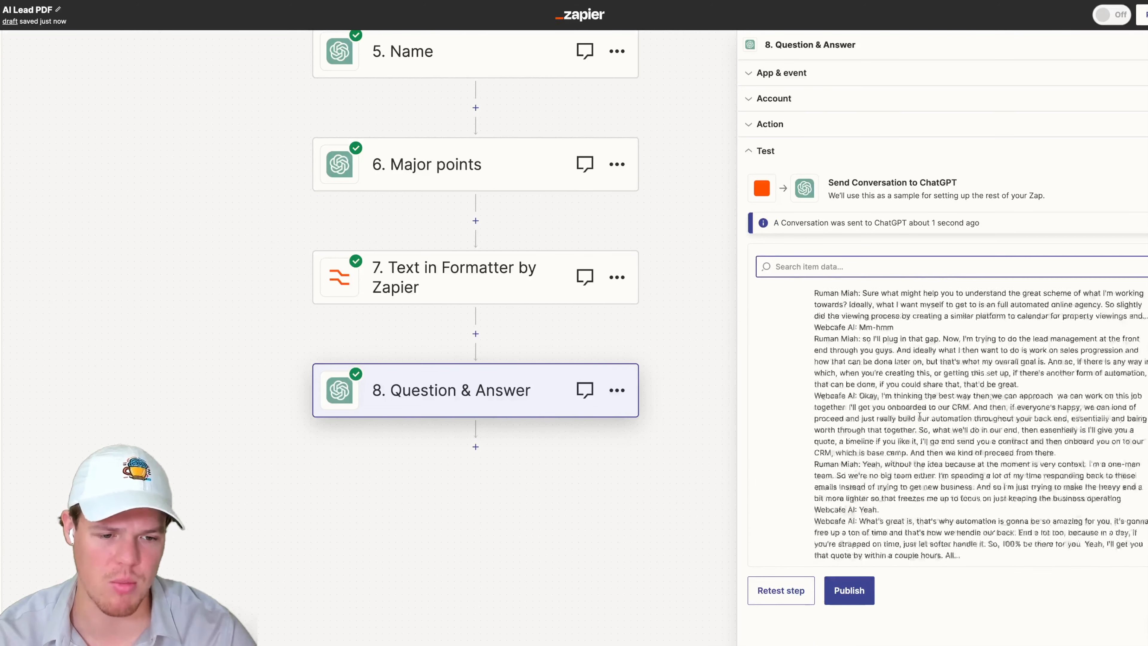
scroll(919, 415, "down", 8)
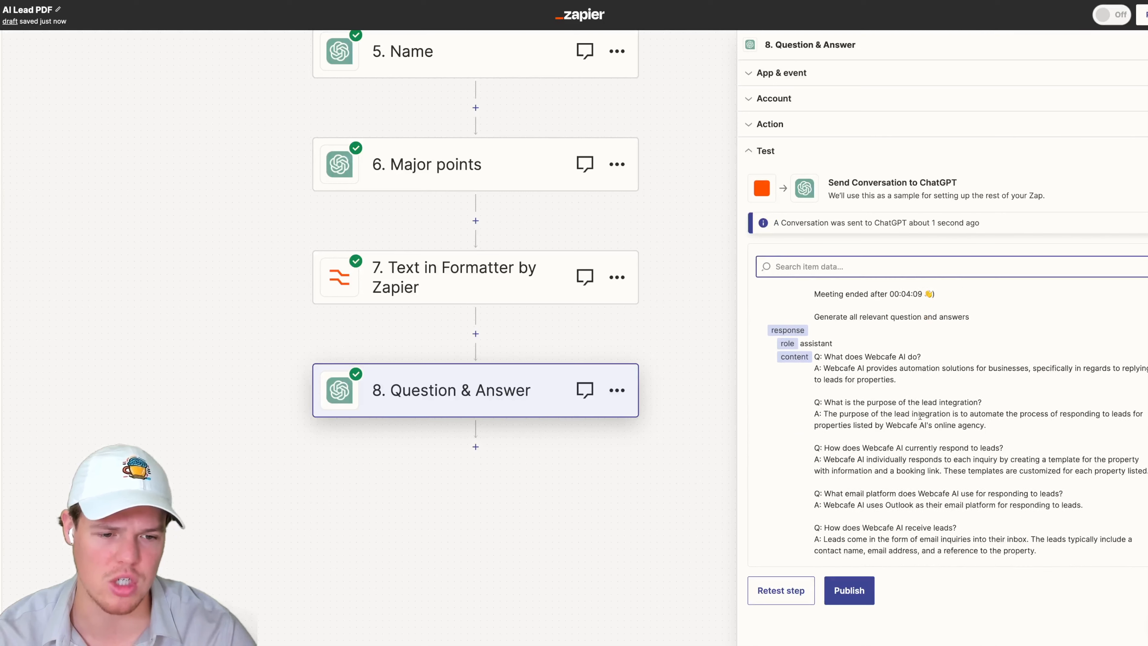
scroll(927, 393, "down", 5)
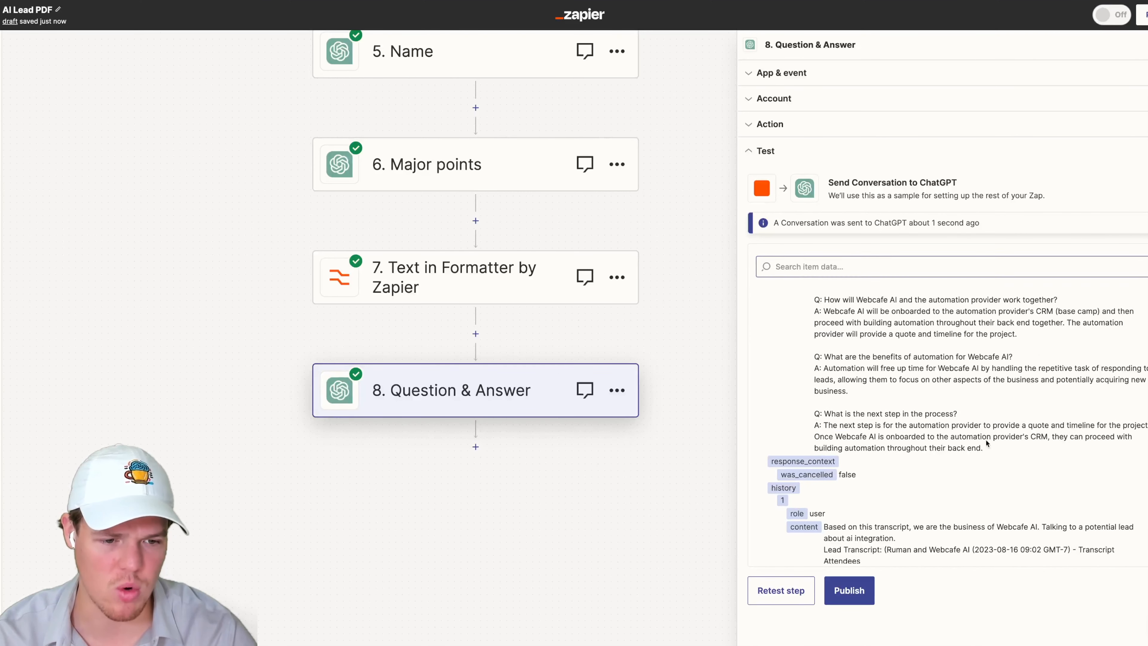
scroll(938, 392, "up", 5)
scroll(955, 401, "up", 1)
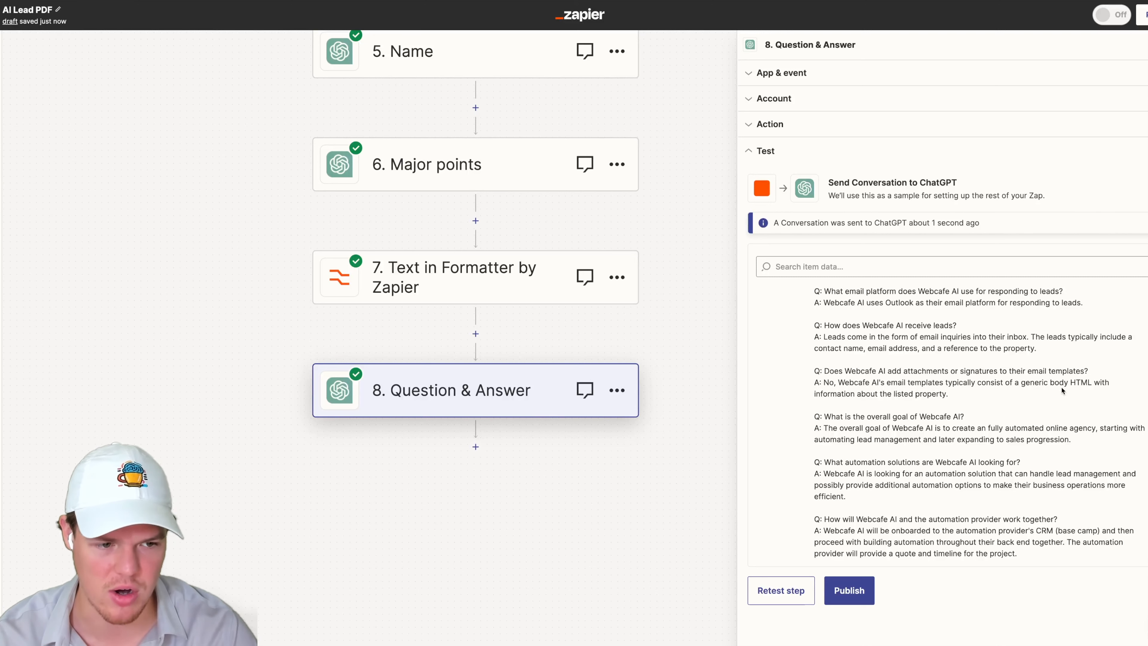
scroll(996, 392, "up", 3)
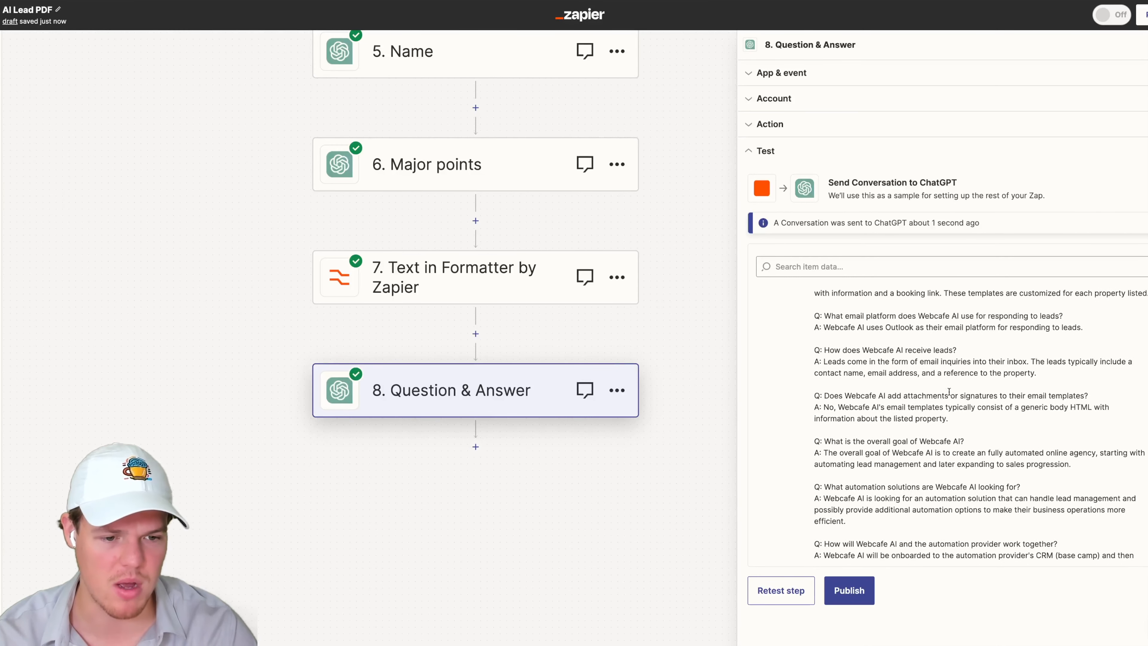
scroll(948, 392, "up", 1)
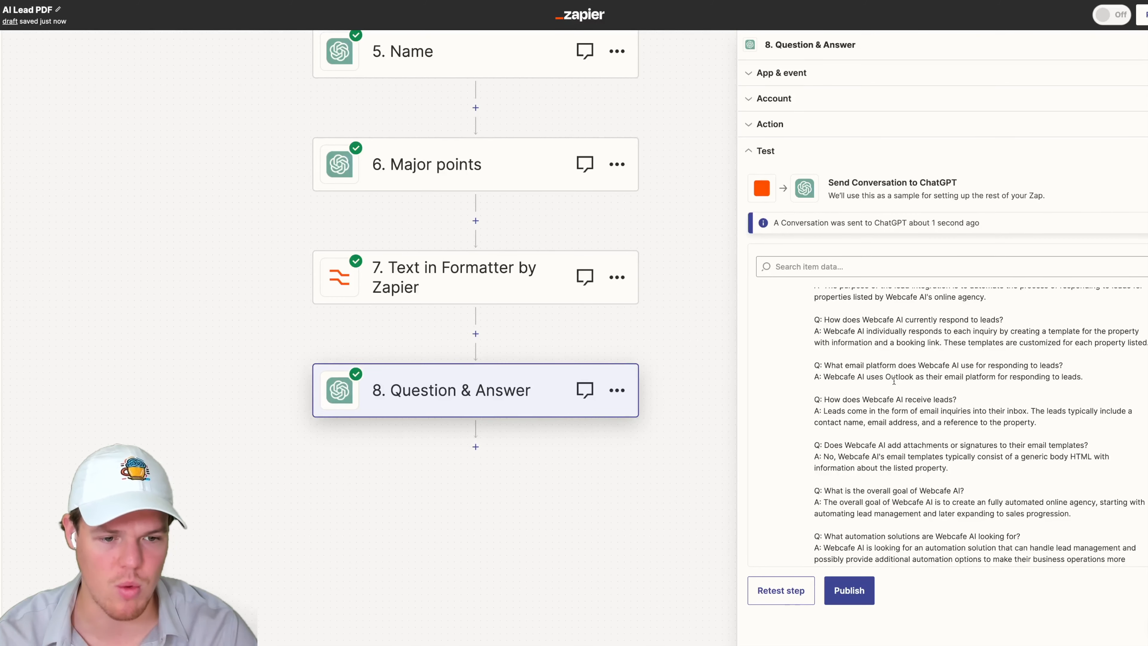
scroll(931, 386, "up", 4)
scroll(945, 387, "down", 5)
scroll(941, 389, "up", 8)
scroll(934, 391, "down", 4)
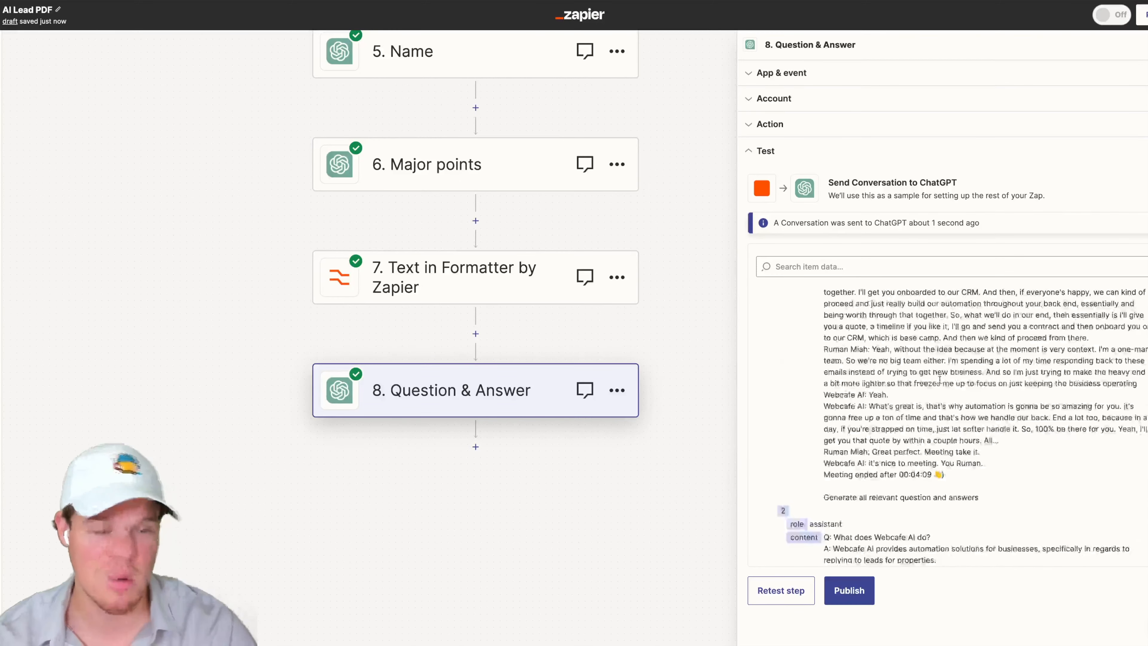
left_click(476, 447)
type("chatgpt")
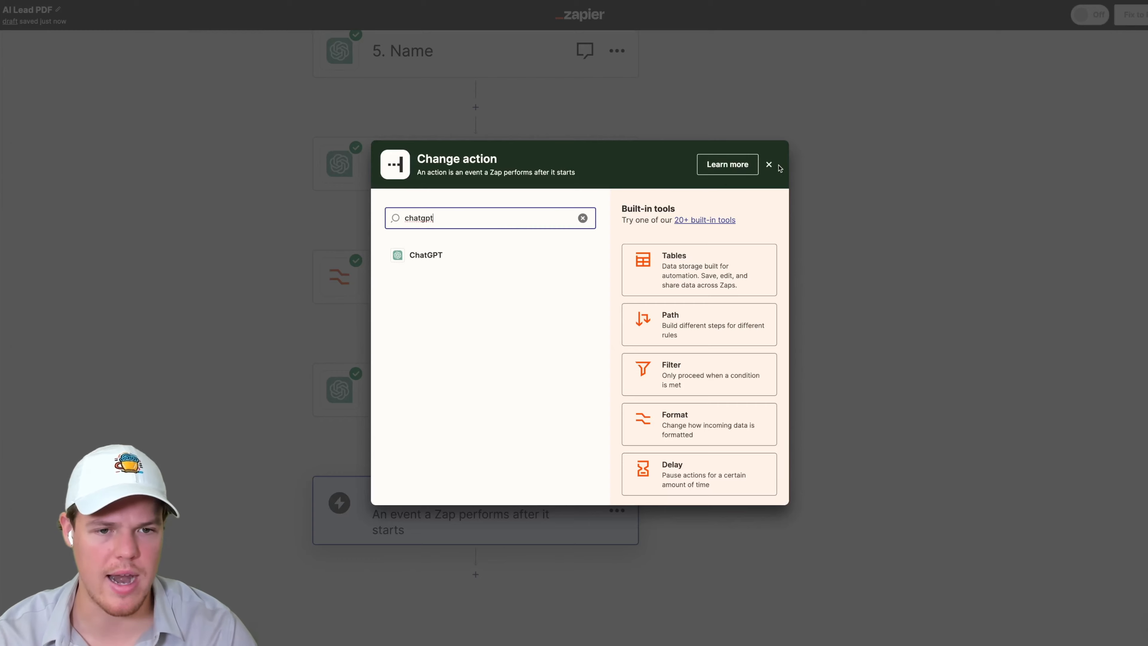
left_click(769, 164)
left_click(616, 510)
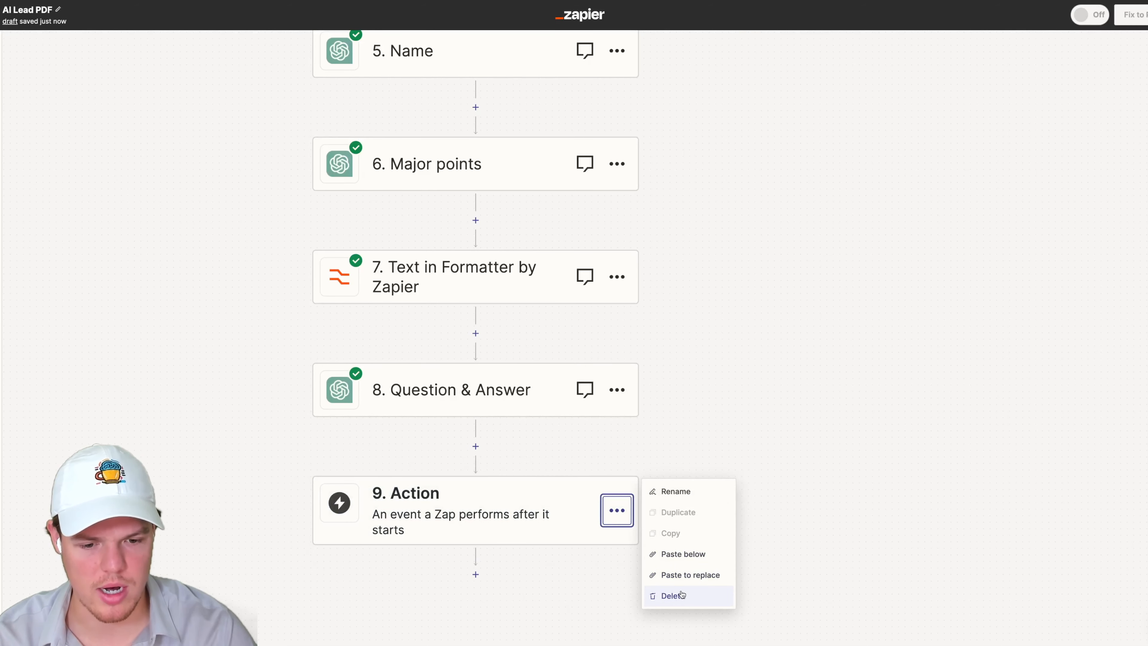
left_click(673, 595)
- Duplicate the Question & Answer step so a copy appears below it
left_click(617, 389)
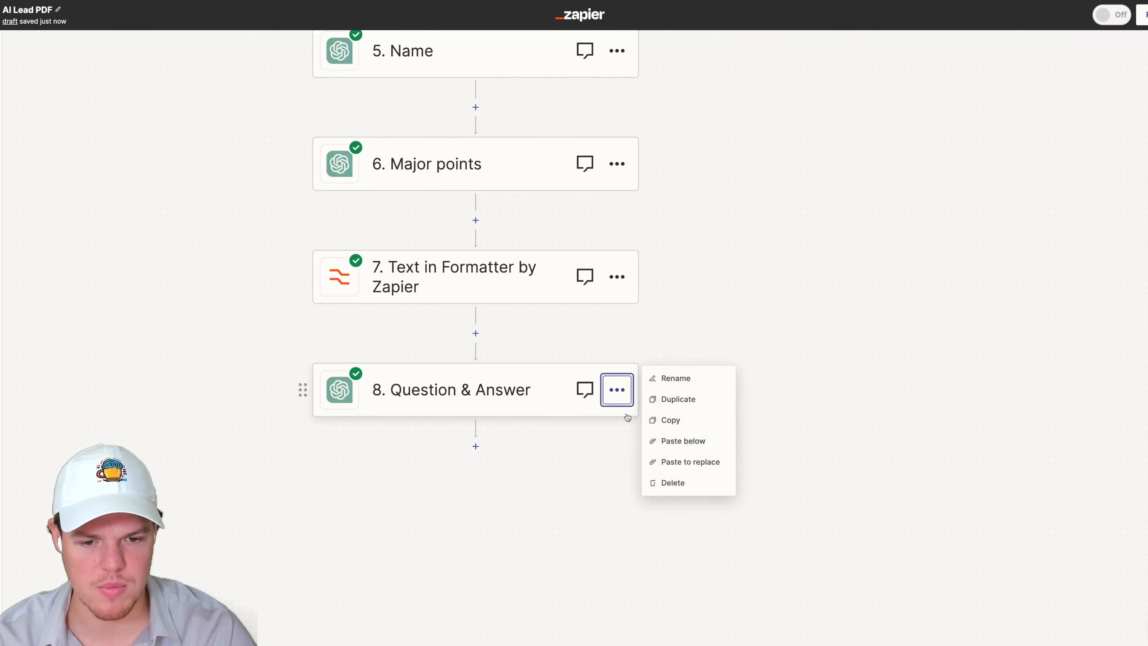
left_click(685, 401)
left_click(494, 503)
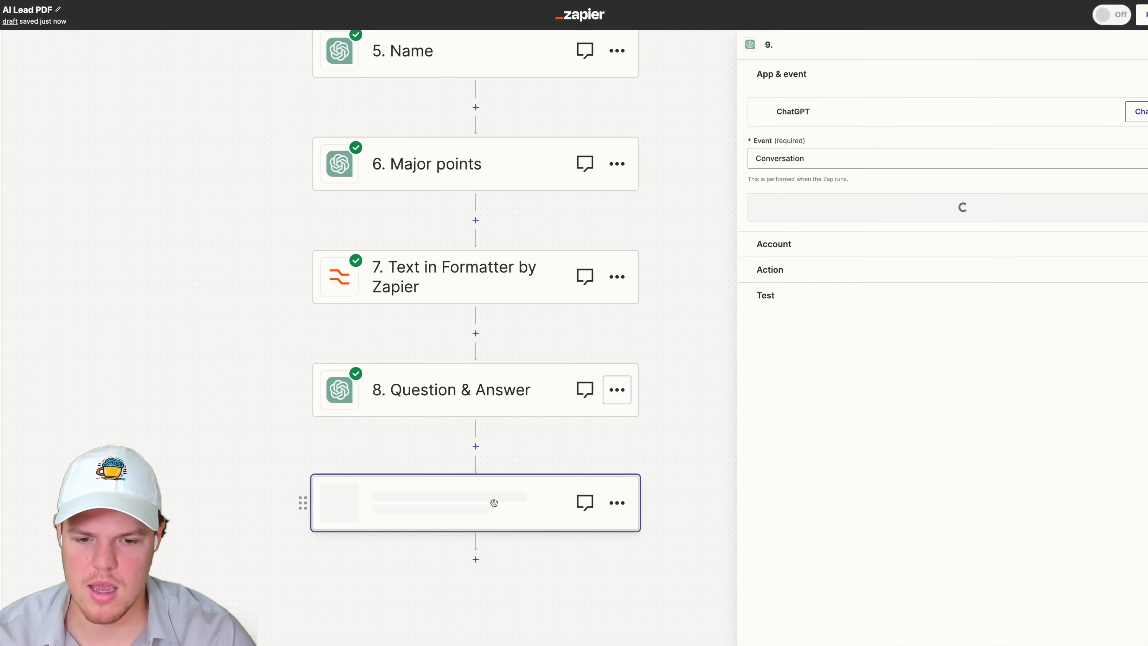
- Change the copy's User Message final instruction to Generate a compressed version giving us a general Statement of Work for this client
left_click(826, 268)
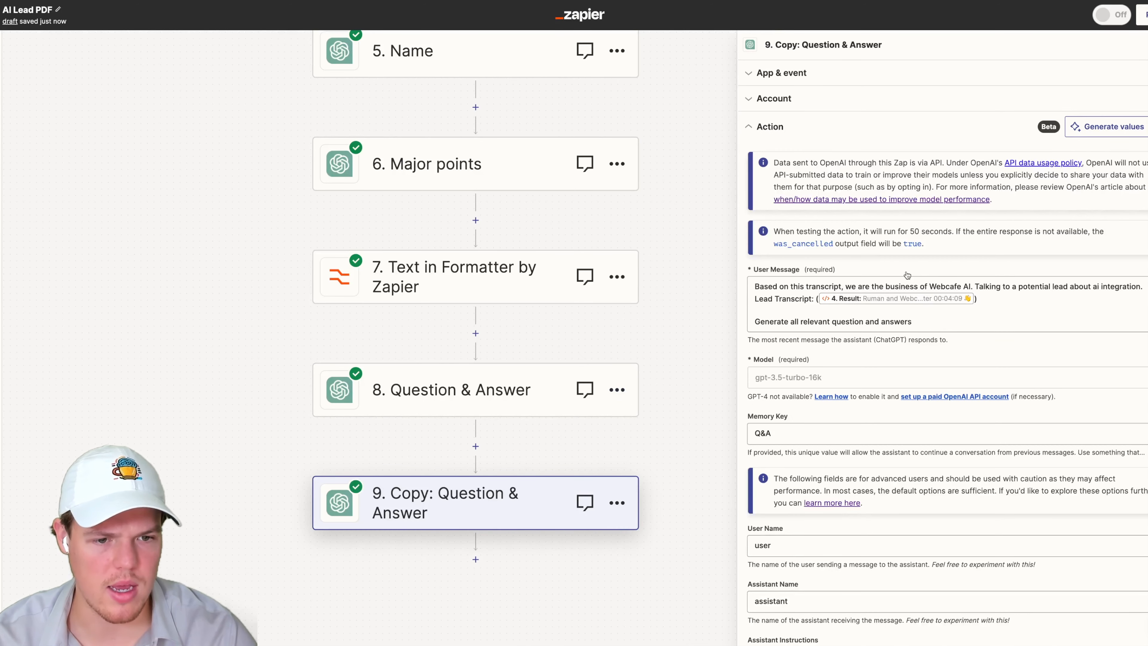
left_click_drag(946, 321, 792, 319)
type("a compres")
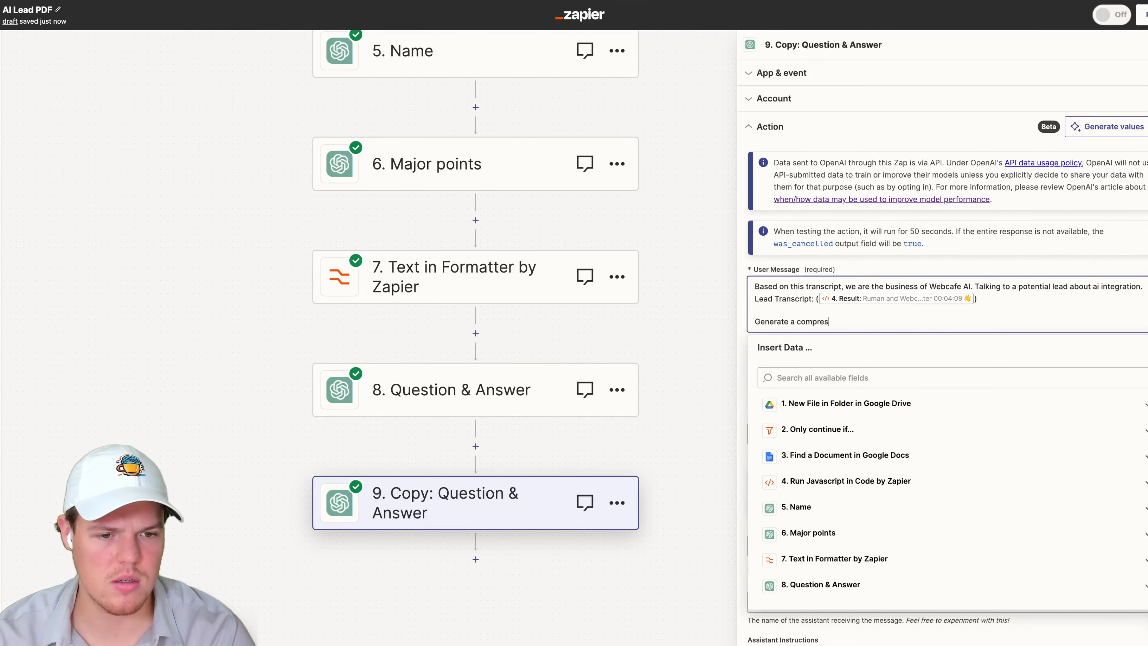
type("sed version giving us a general Statement of Work for this client")
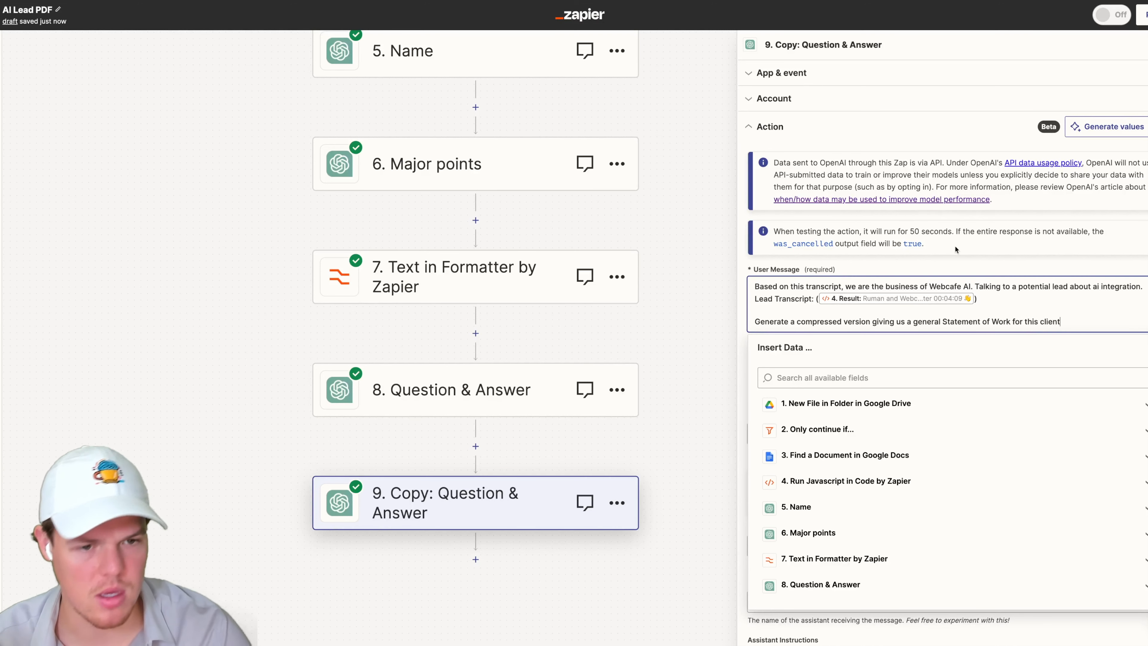
left_click(950, 261)
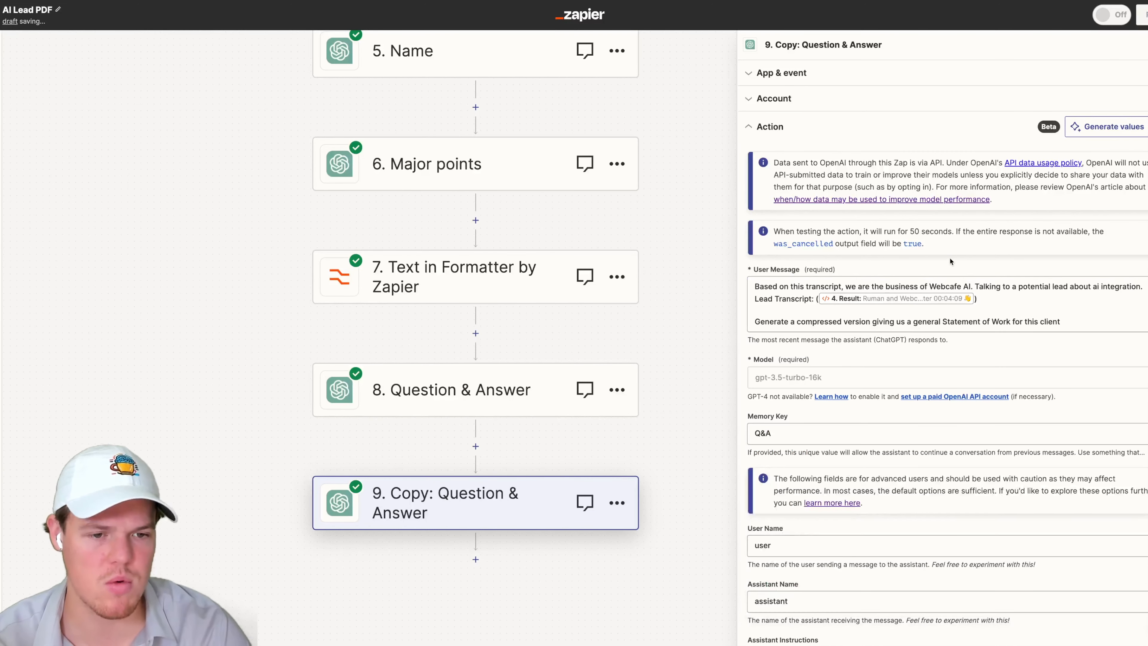
- Set the copied step's Memory Key to SOW
scroll(954, 271, "down", 2)
triple_click(827, 326)
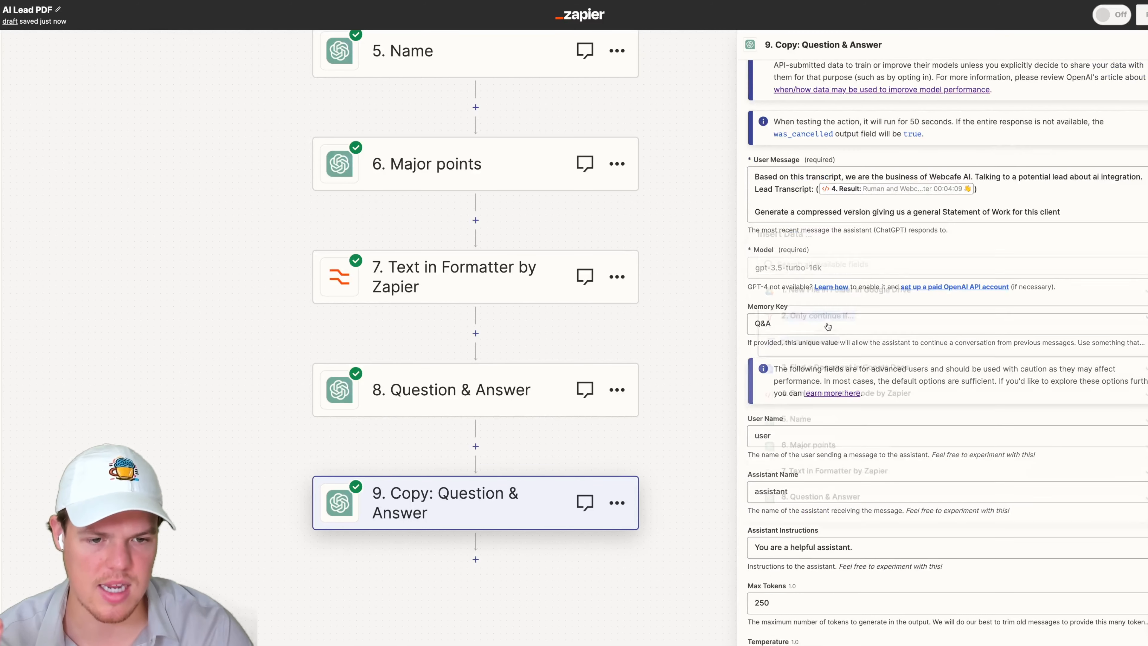
left_click(746, 230)
left_click(774, 324)
triple_click(774, 325)
type("SOW")
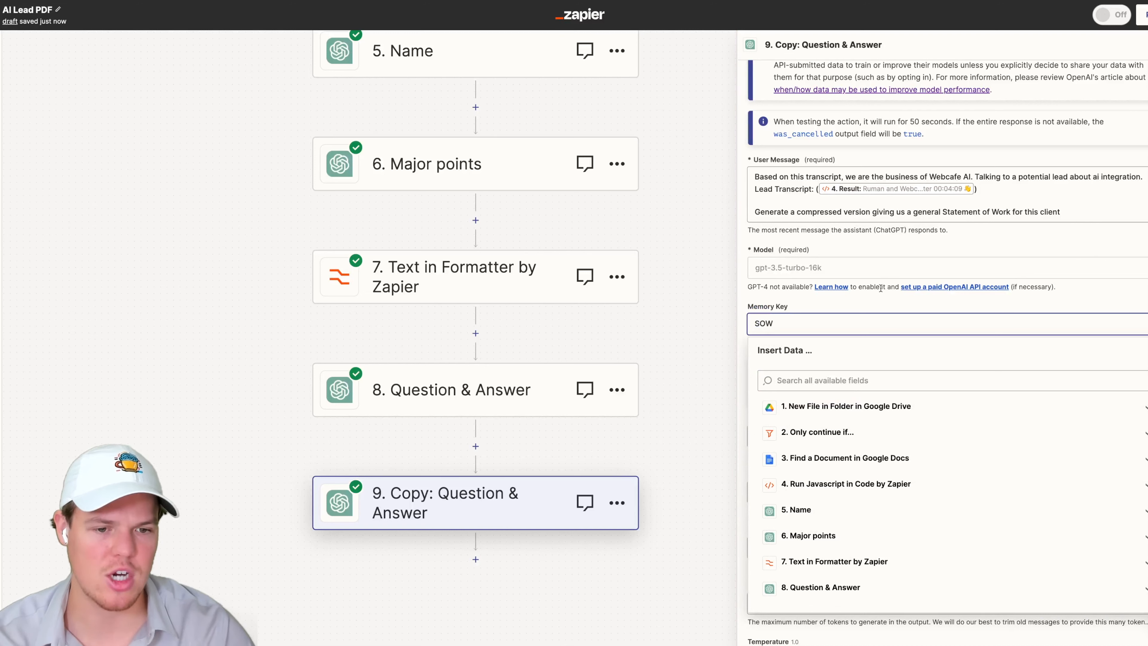
left_click(833, 300)
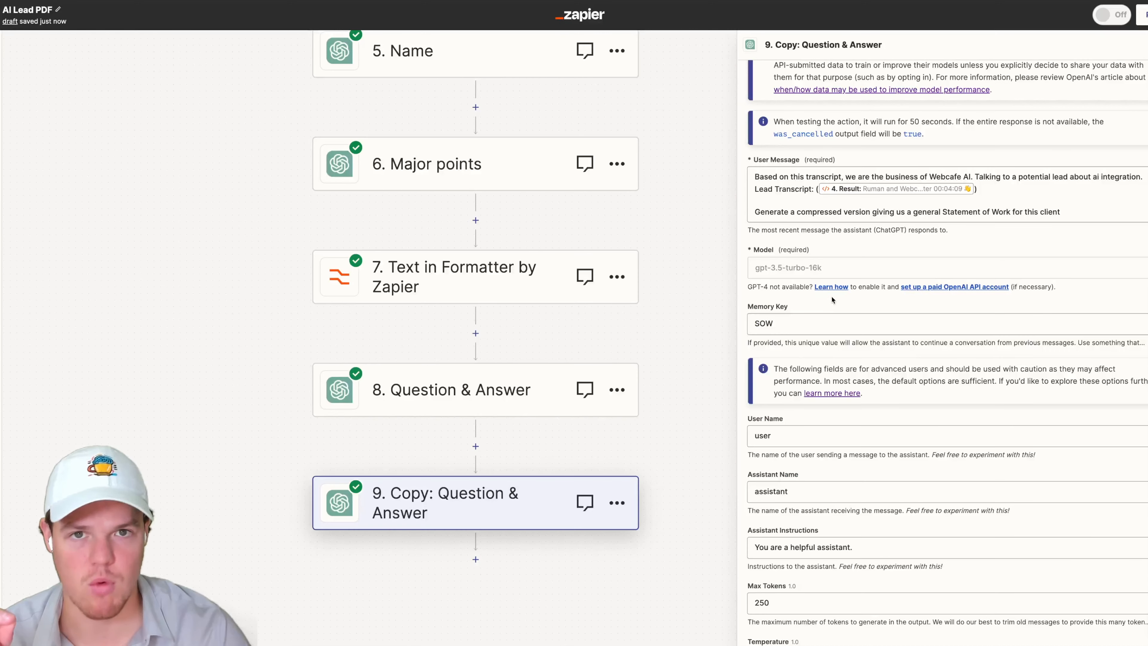
- Continue to the test section and retest the copied ChatGPT step
scroll(906, 331, "up", 1)
scroll(906, 332, "up", 1)
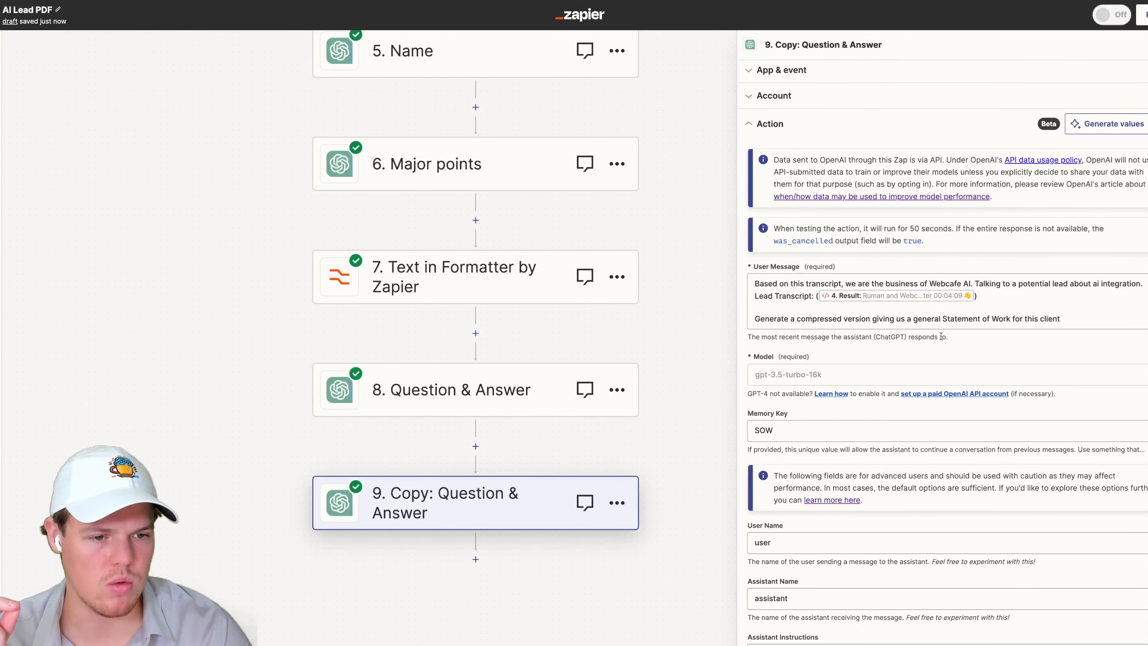
scroll(945, 339, "down", 6)
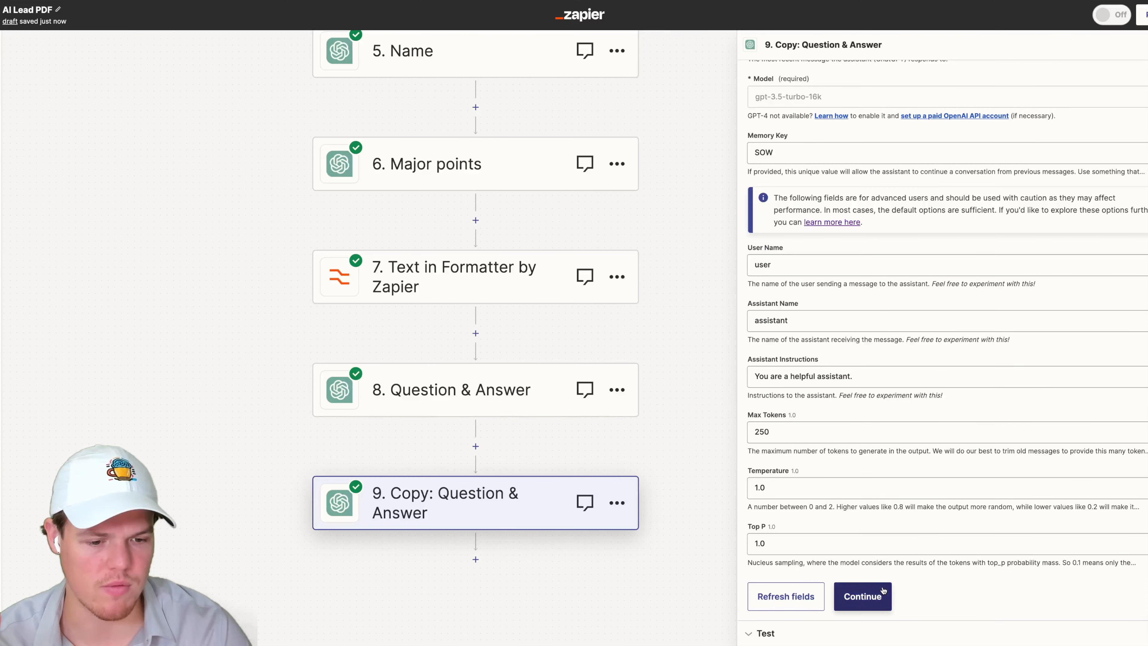
left_click(885, 590)
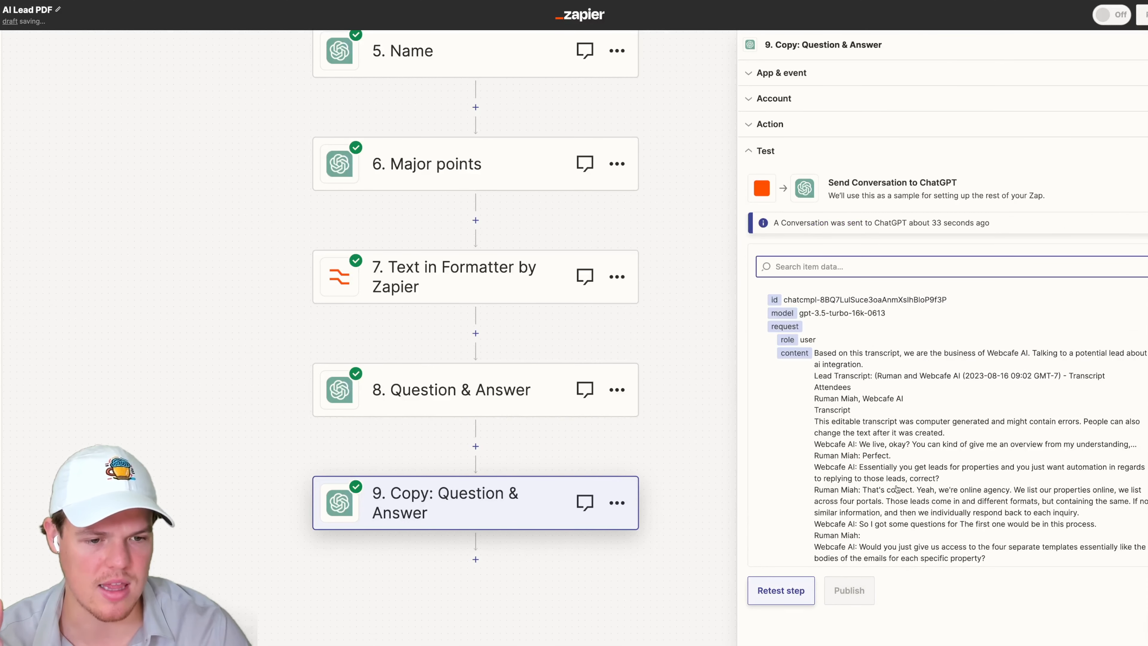
left_click(781, 590)
- Review the generated Statement of Work in the test output
scroll(918, 447, "down", 10)
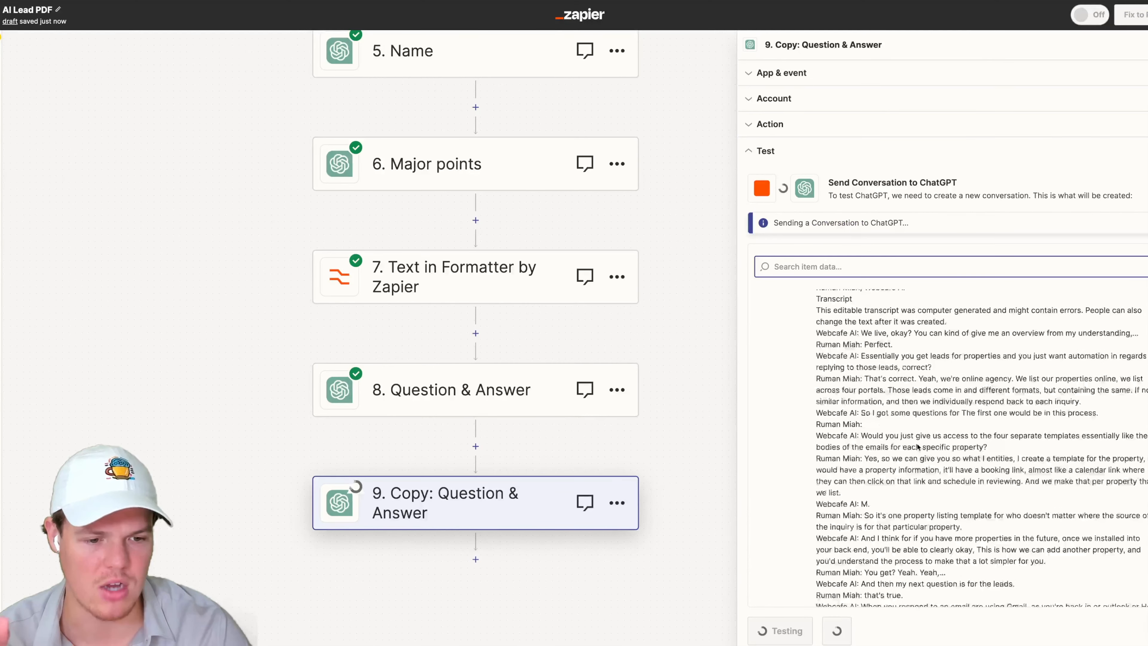
scroll(918, 441, "down", 5)
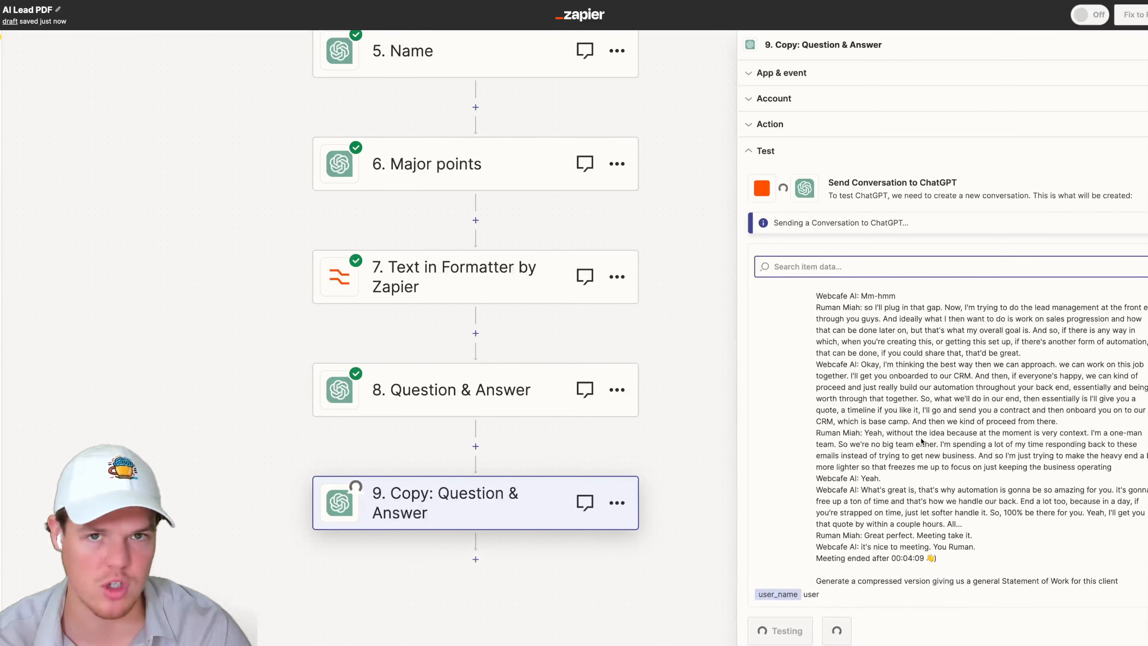
scroll(921, 438, "up", 10)
scroll(921, 437, "up", 5)
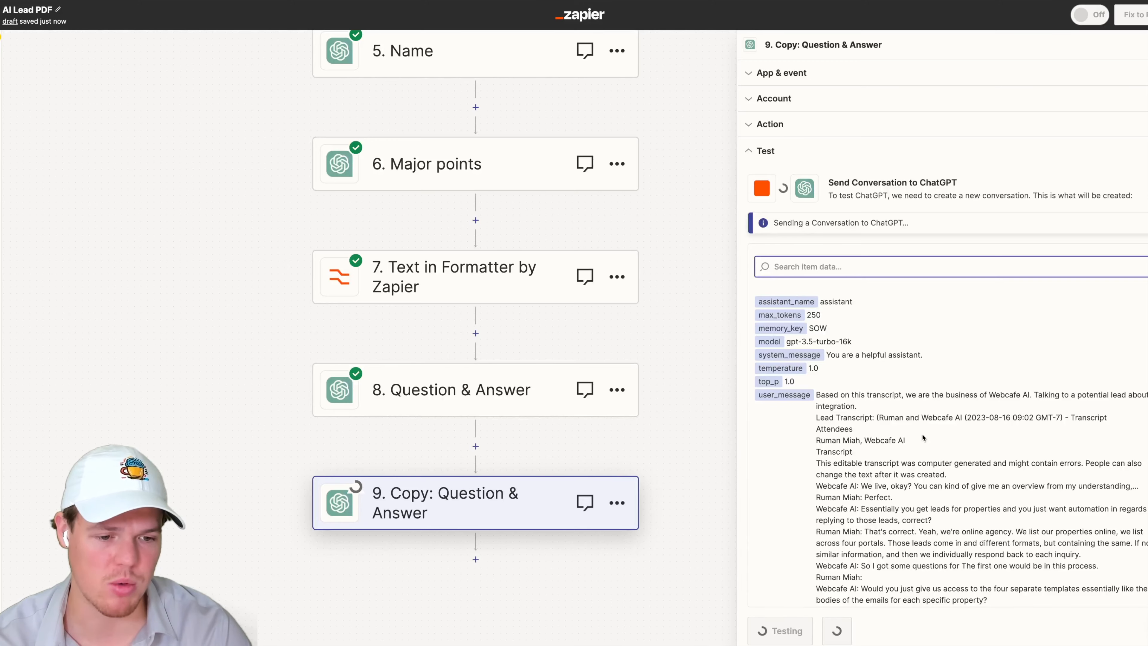
scroll(923, 437, "down", 10)
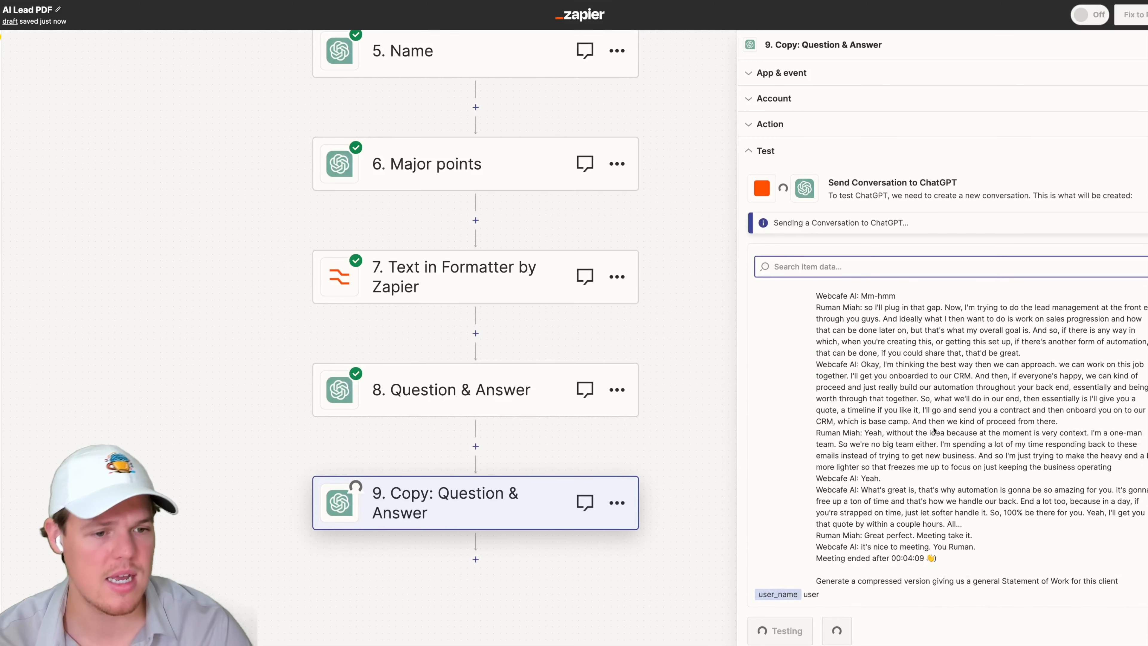
scroll(933, 430, "up", 10)
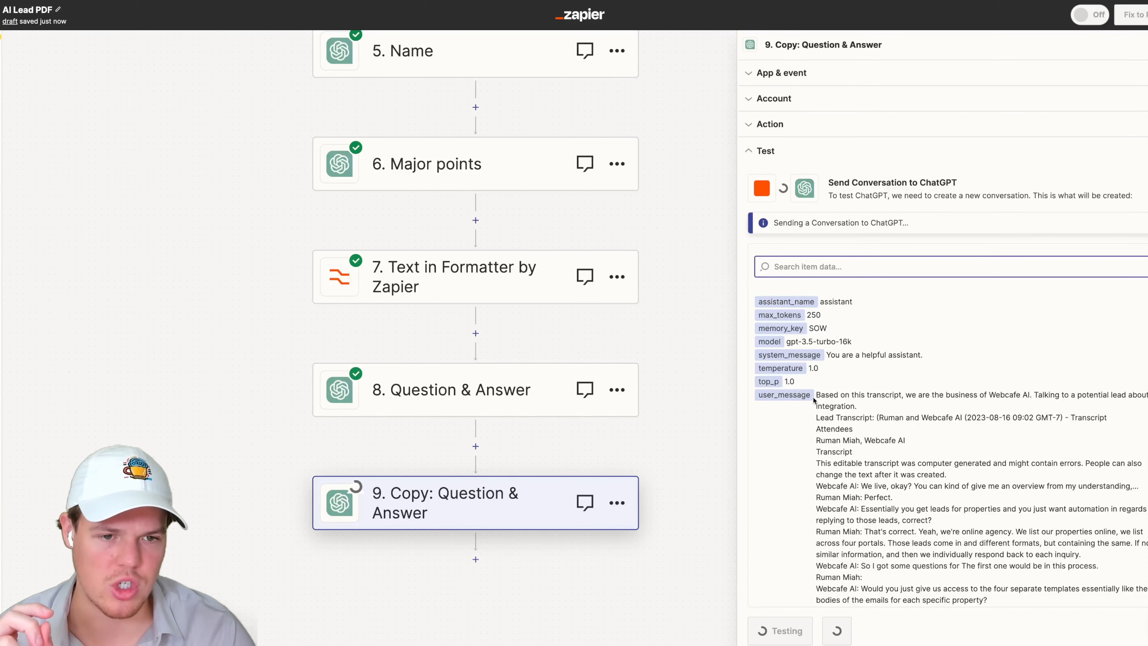
scroll(876, 383, "down", 20)
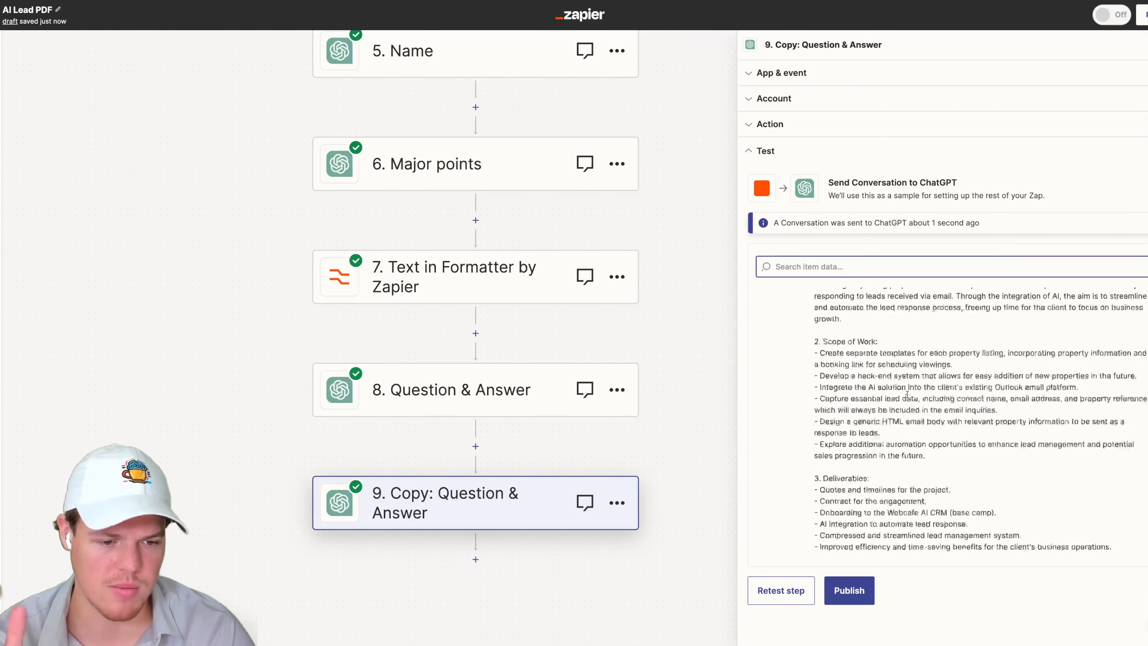
scroll(908, 393, "up", 5)
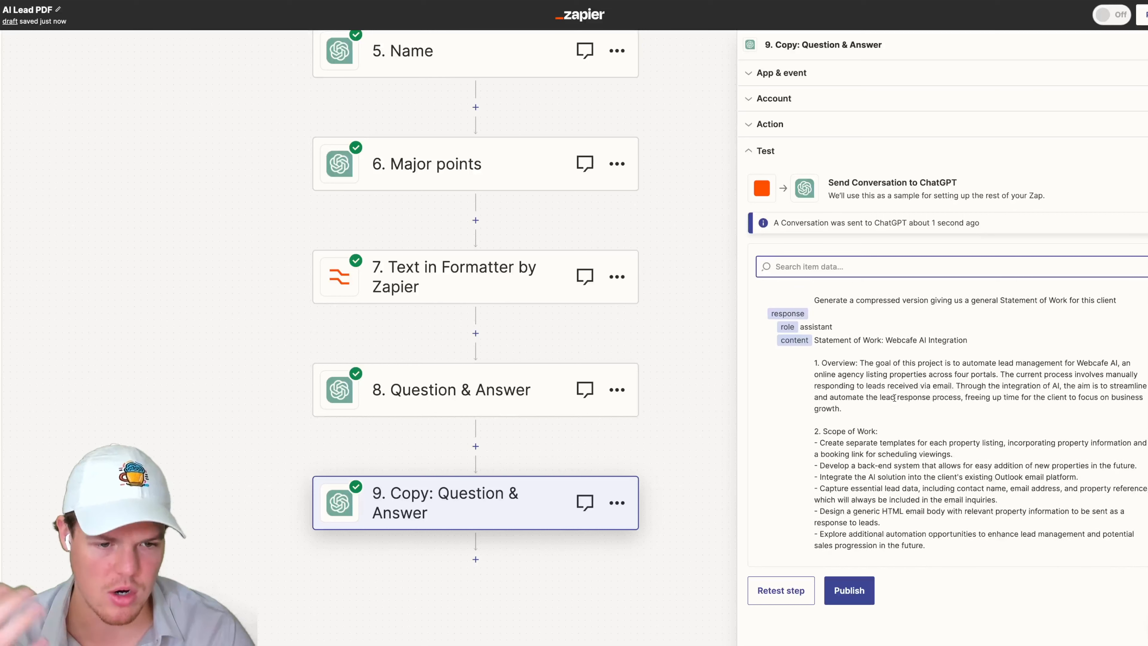
scroll(897, 406, "down", 3)
scroll(898, 405, "down", 10)
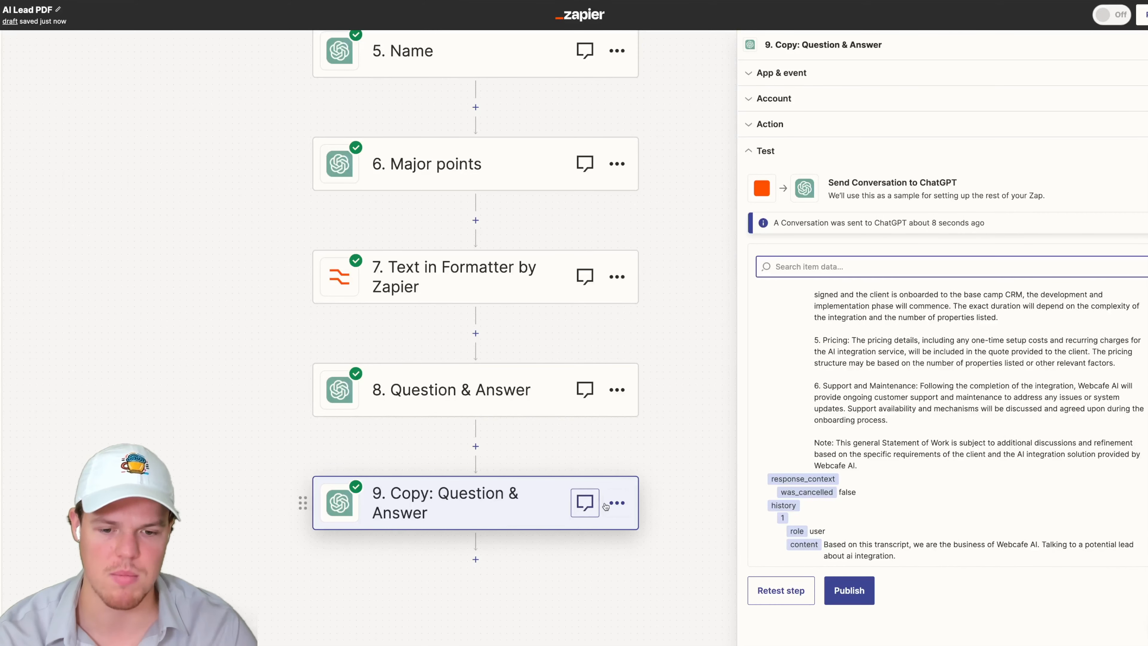
- Rename the copied step to SOW Compressed
left_click(617, 503)
left_click(669, 492)
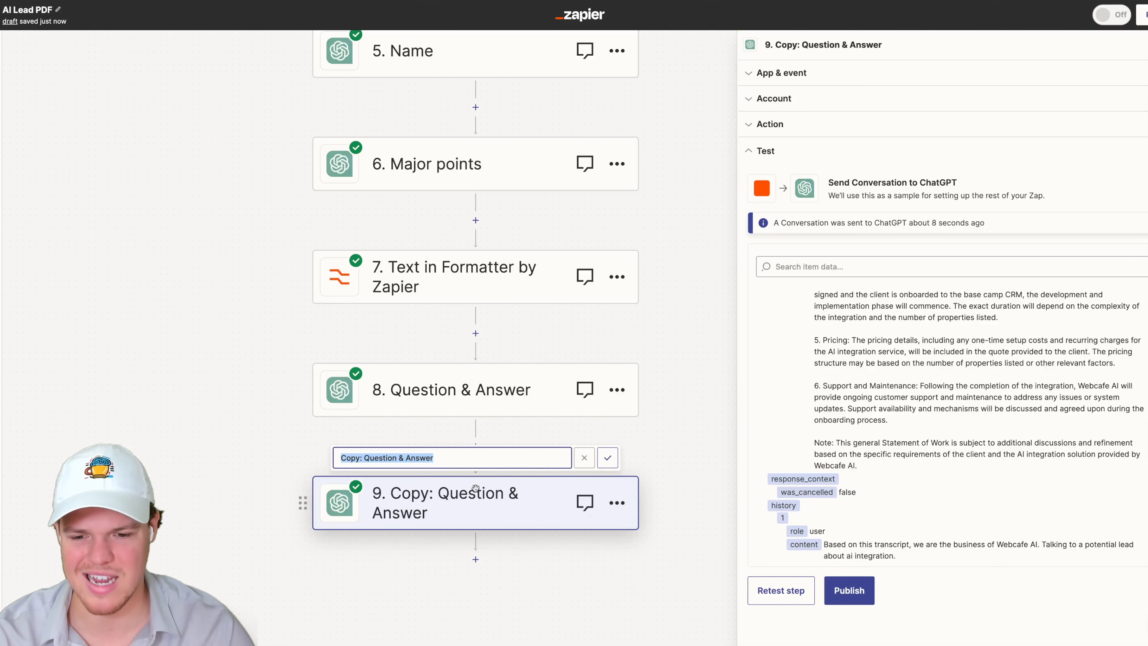
type("SOW Com")
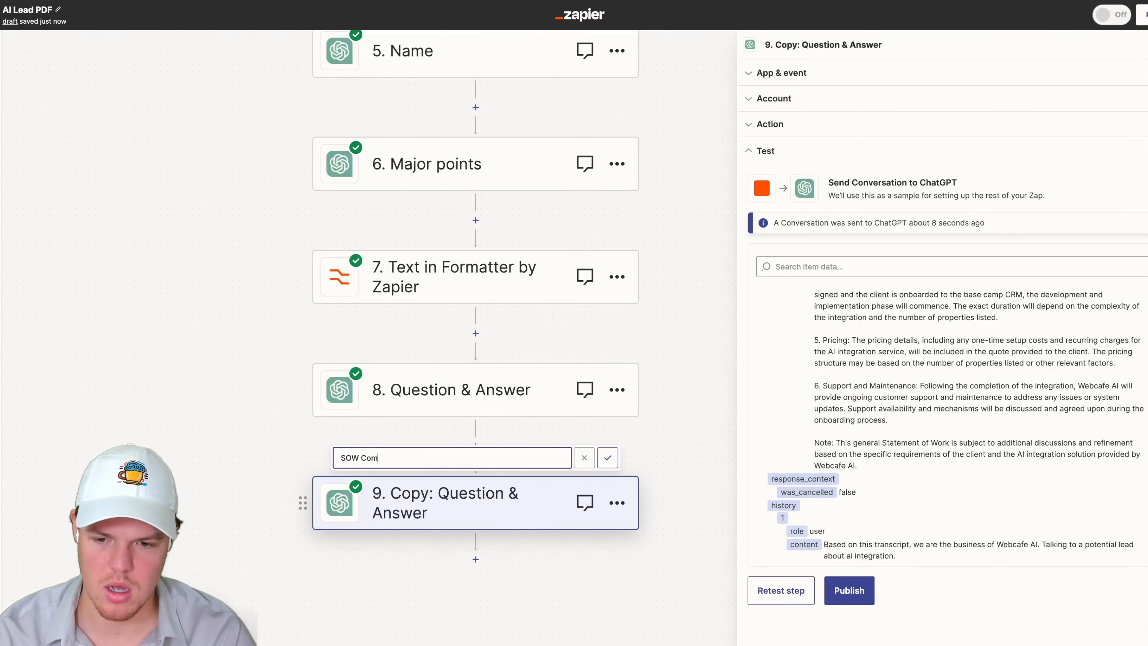
type("mressed")
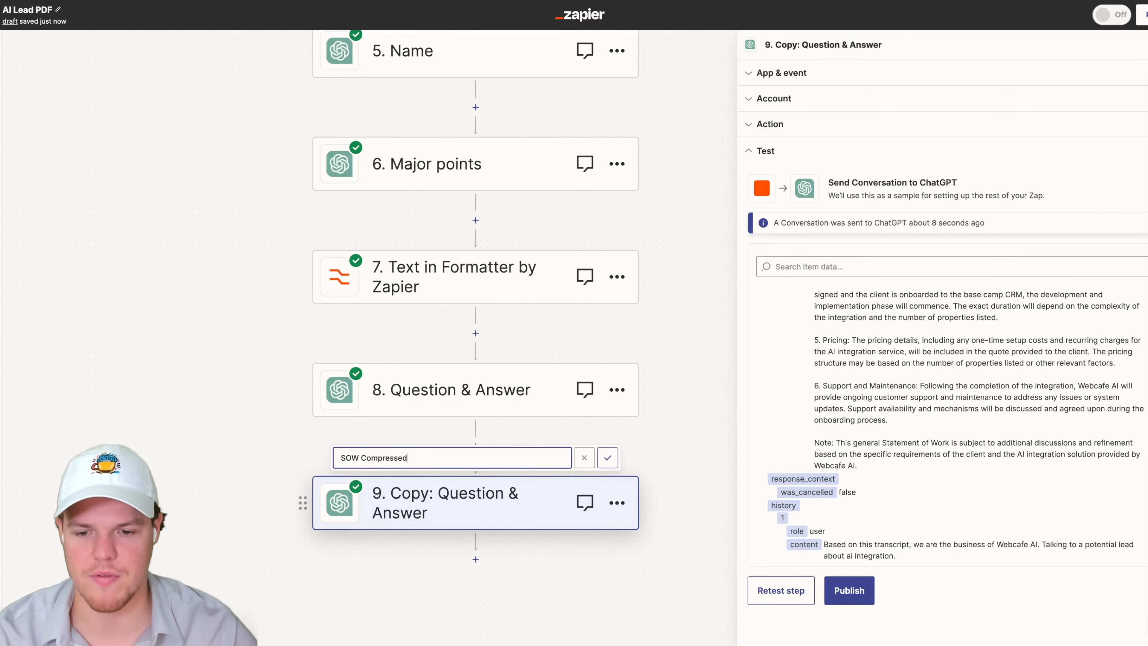
left_click(607, 457)
- Add a new ChatGPT action step after the SOW Compressed step
left_click(476, 560)
type("cha")
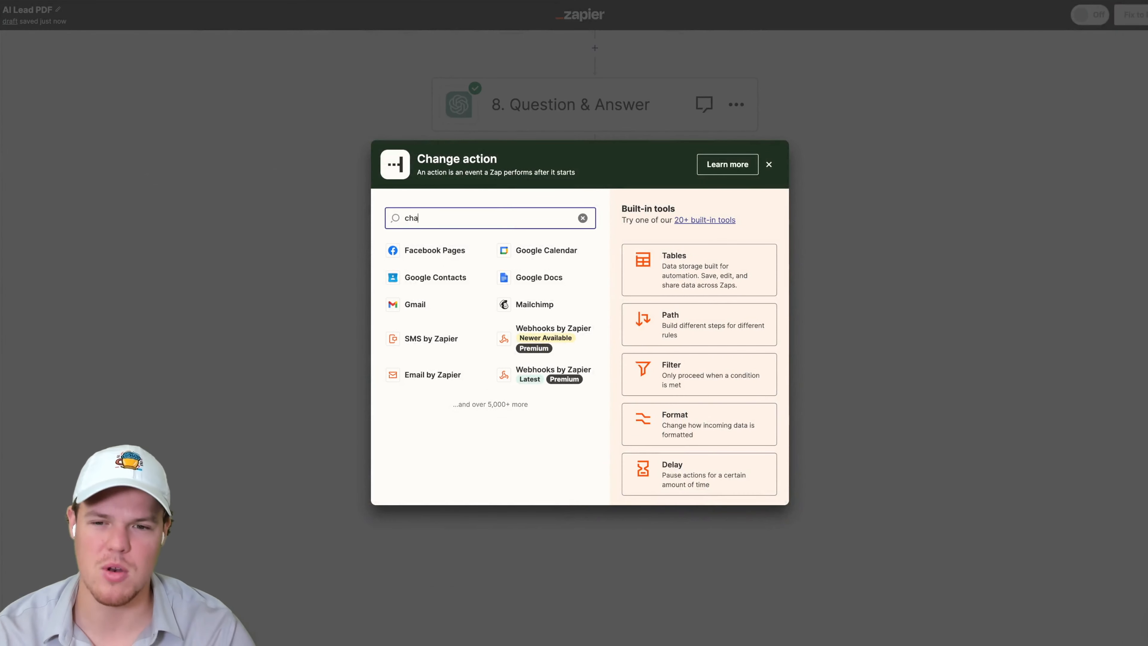
type("tgpt")
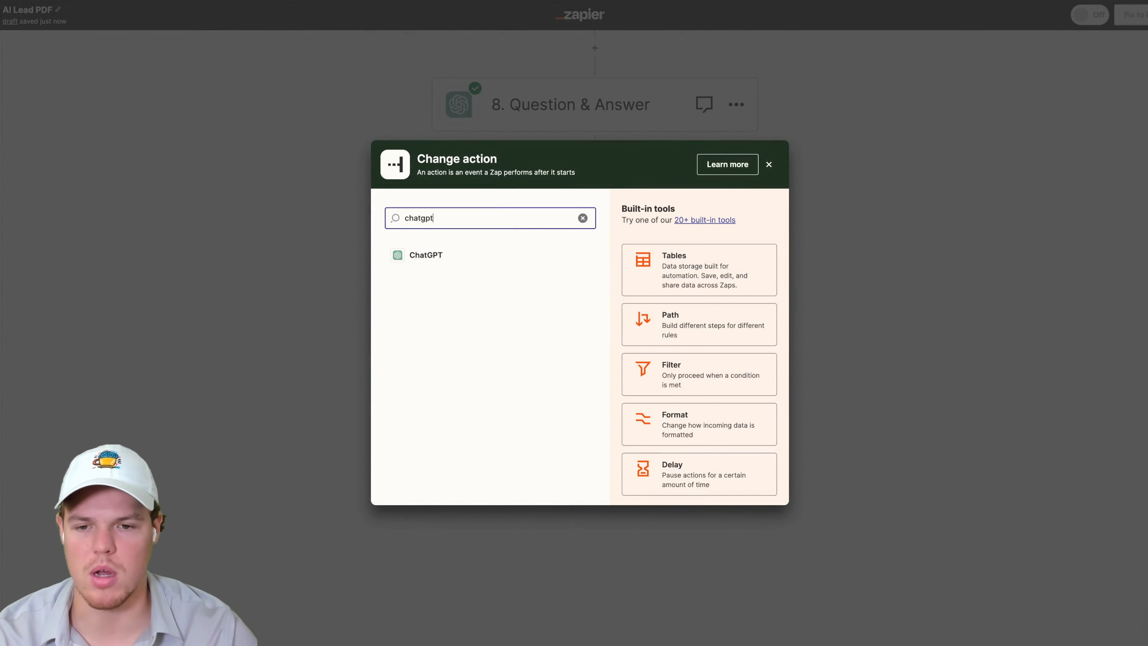
left_click(447, 266)
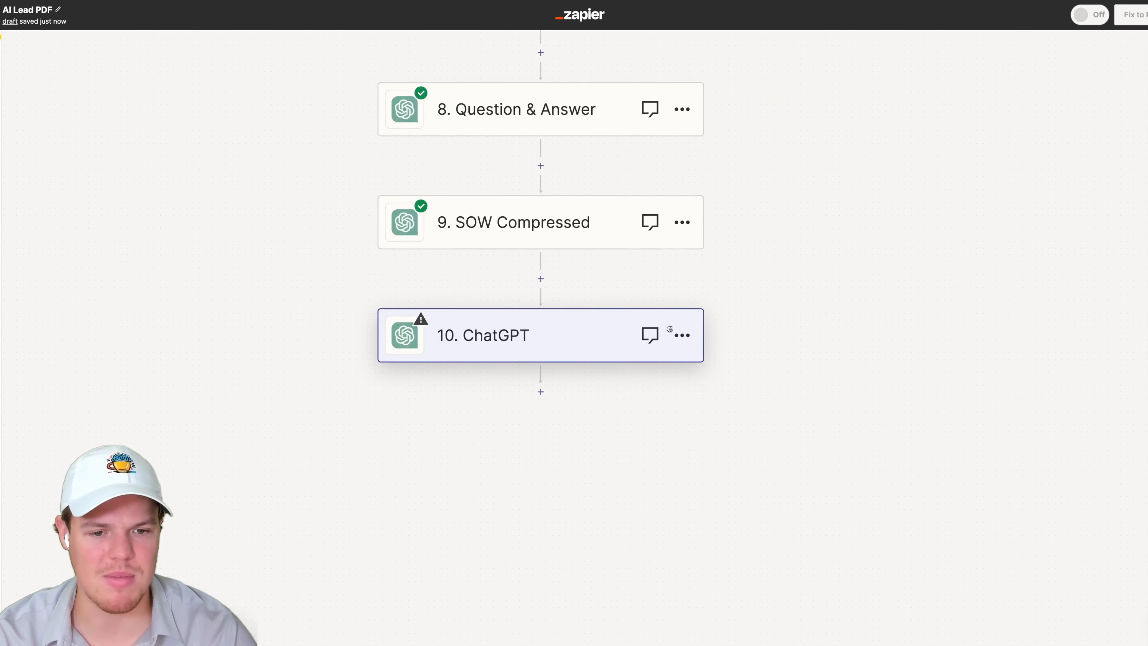
- Set the new step's event to Conversation and continue to the action settings
left_click(828, 159)
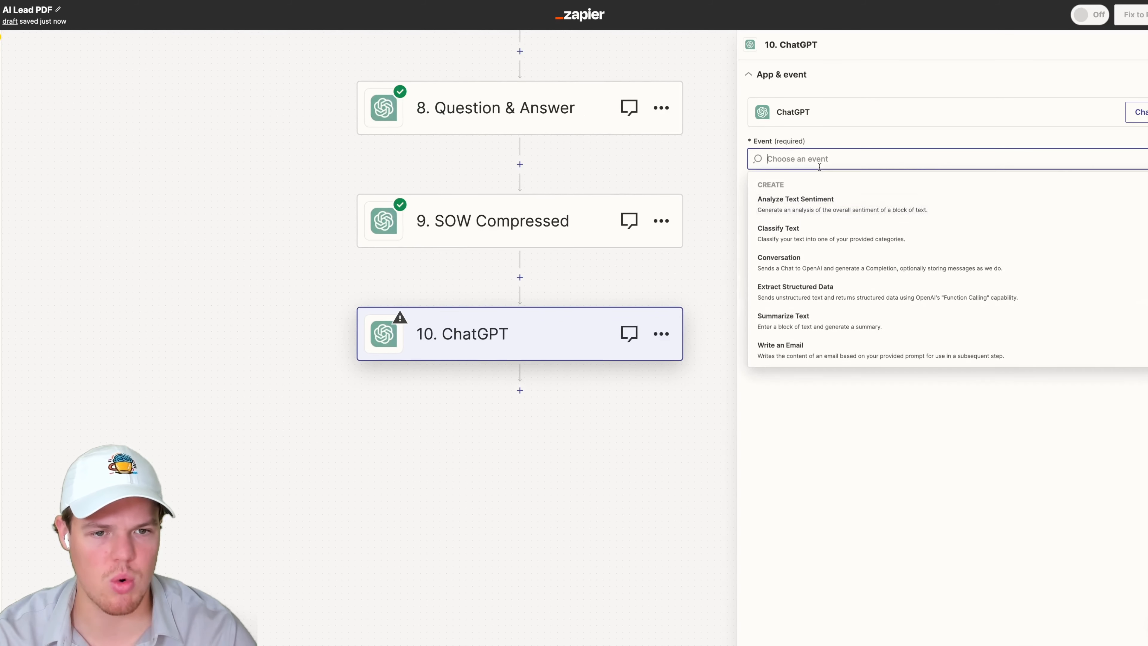
left_click(822, 257)
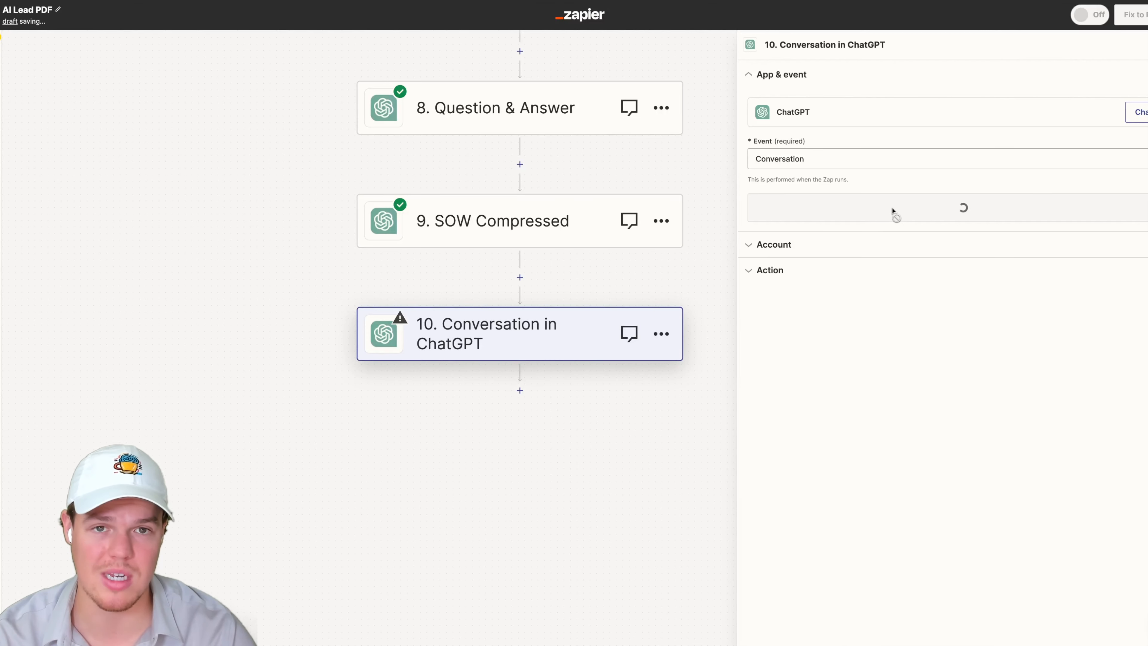
left_click(903, 214)
left_click(799, 220)
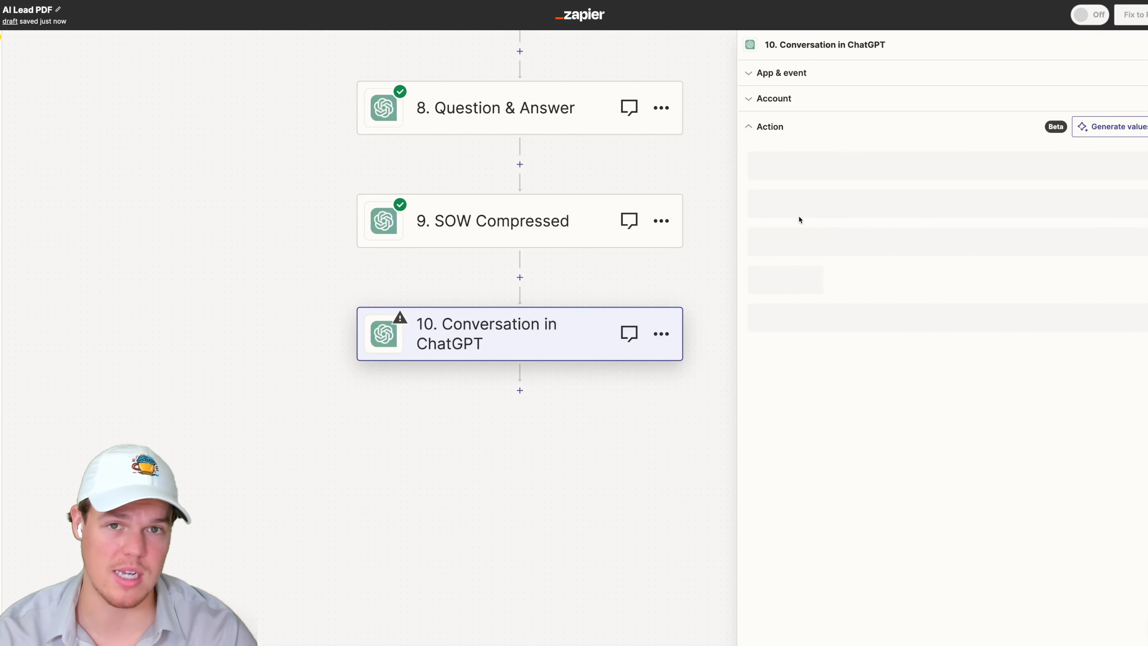
- Start the User Message with "Based on this SOW we recevied for Webcafe AI." and a new line
left_click(773, 279)
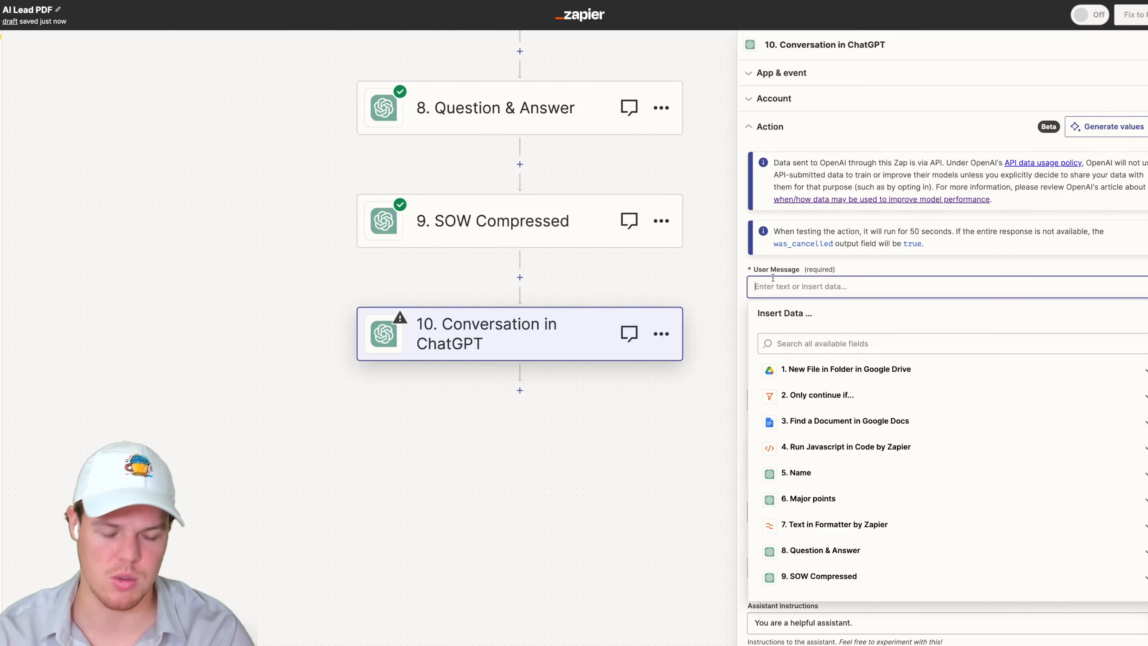
type("Based on ")
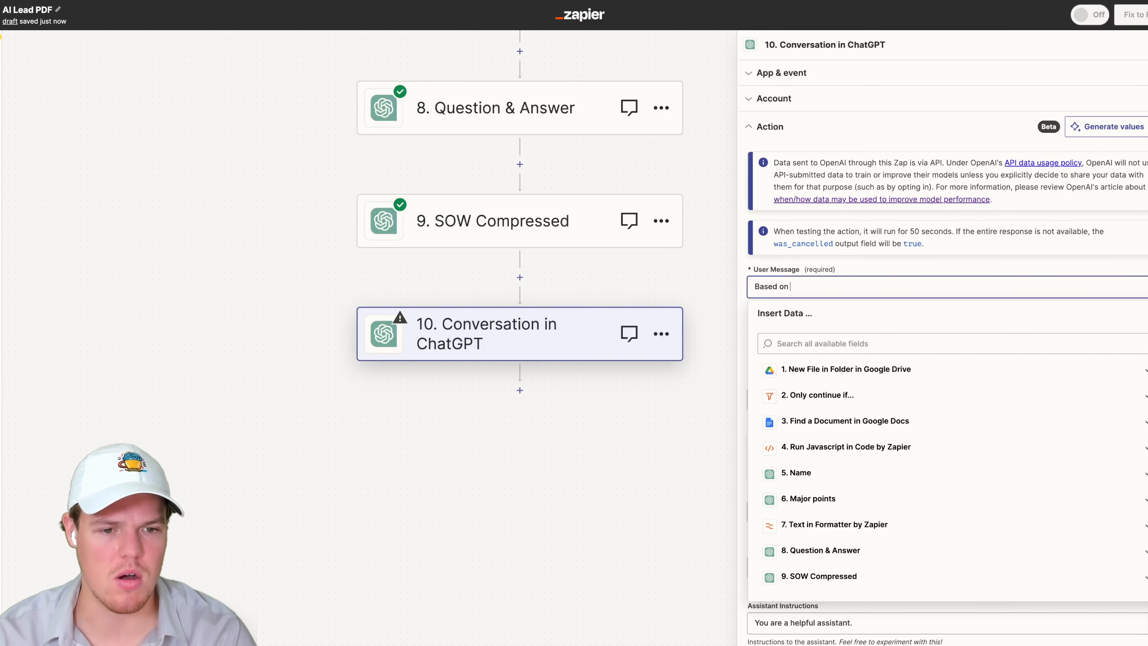
type("this SOW we r")
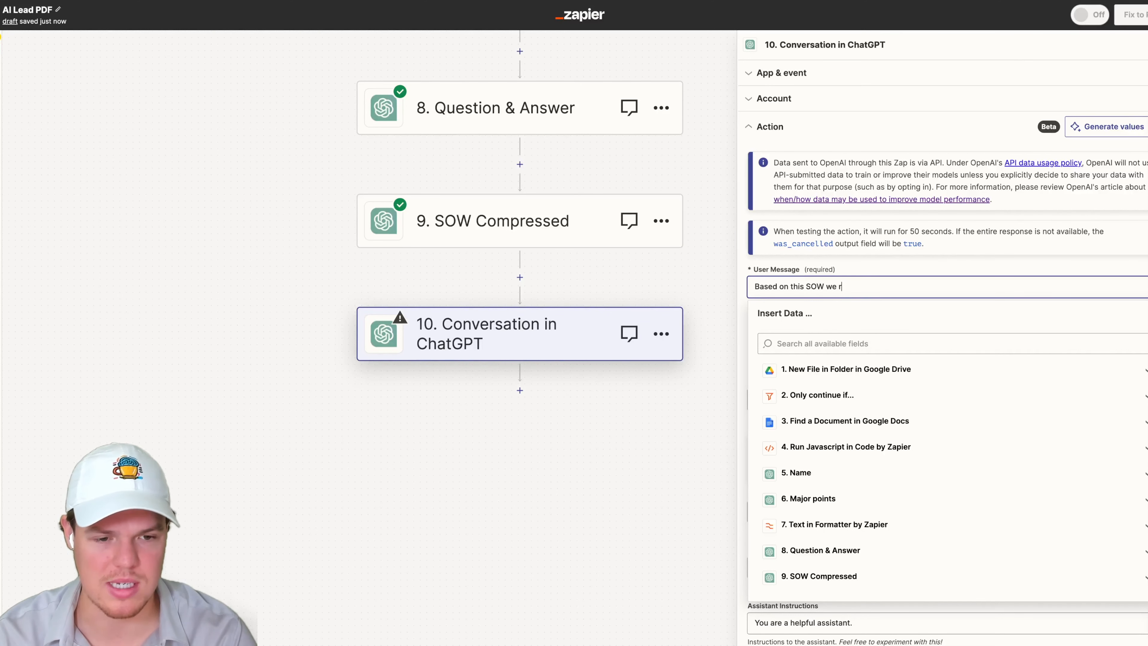
type("ecevied for W")
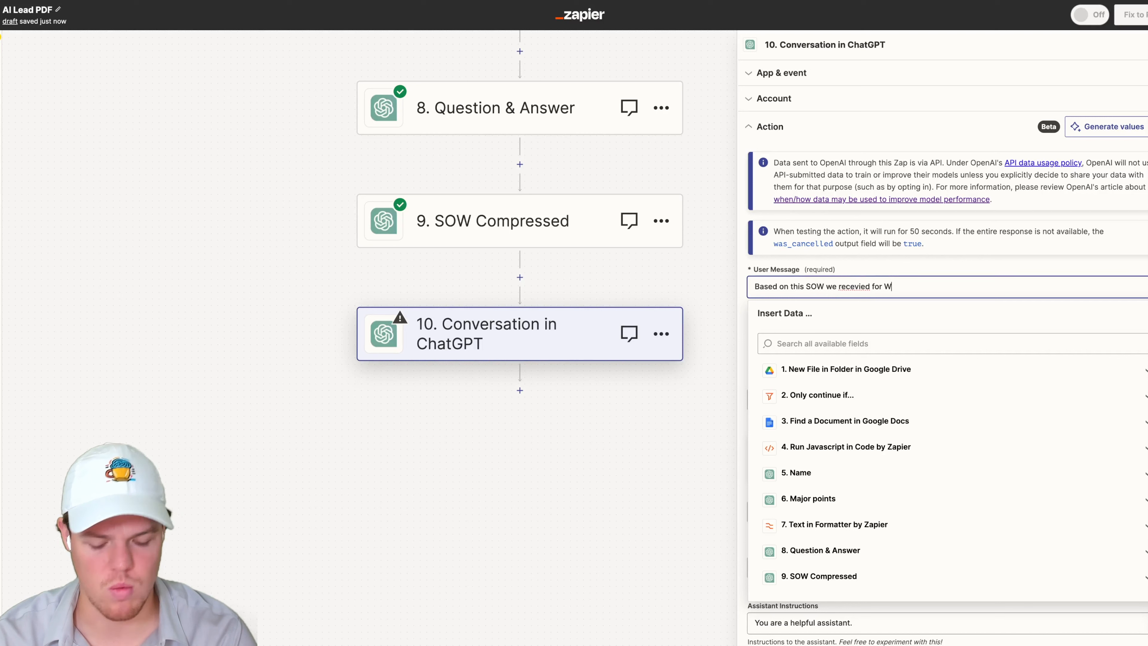
type("ebcafe AI : ()")
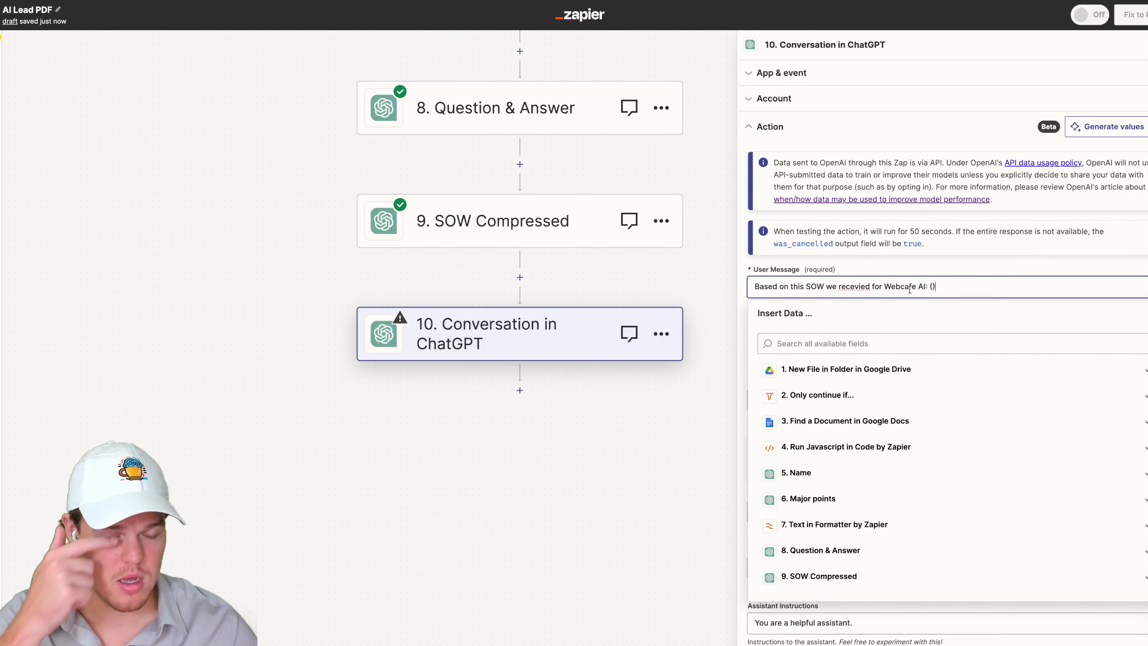
left_click(933, 287)
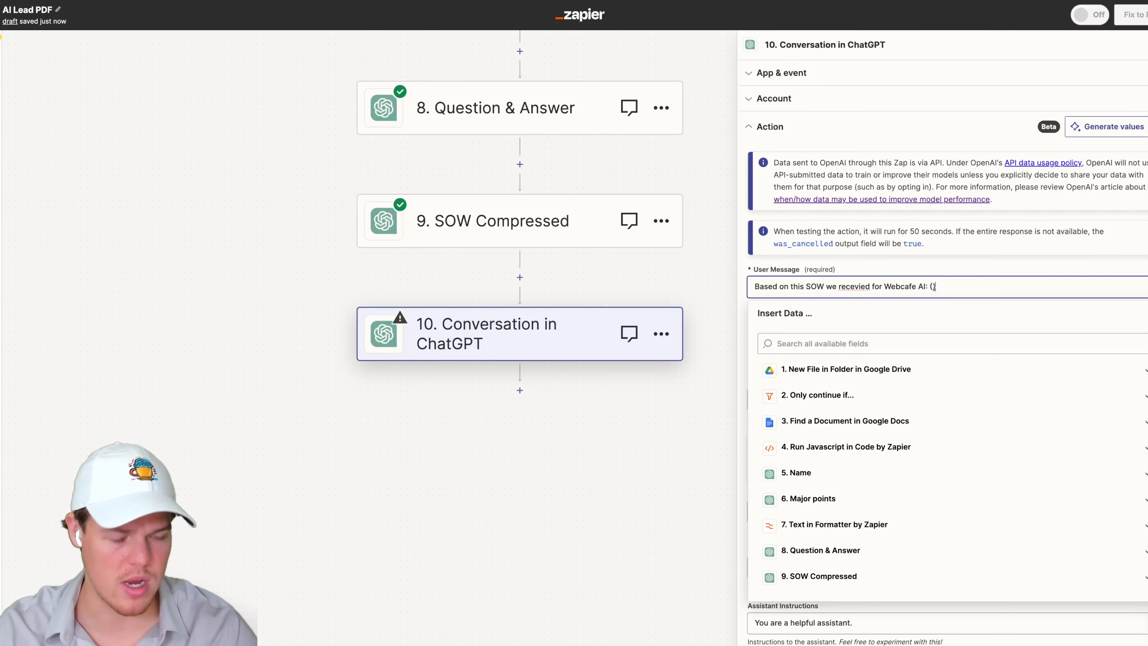
key("BackSpace")
key("BackSpace")
key("BackSpace")
key("BackSpace")
type(".")
key("Return")
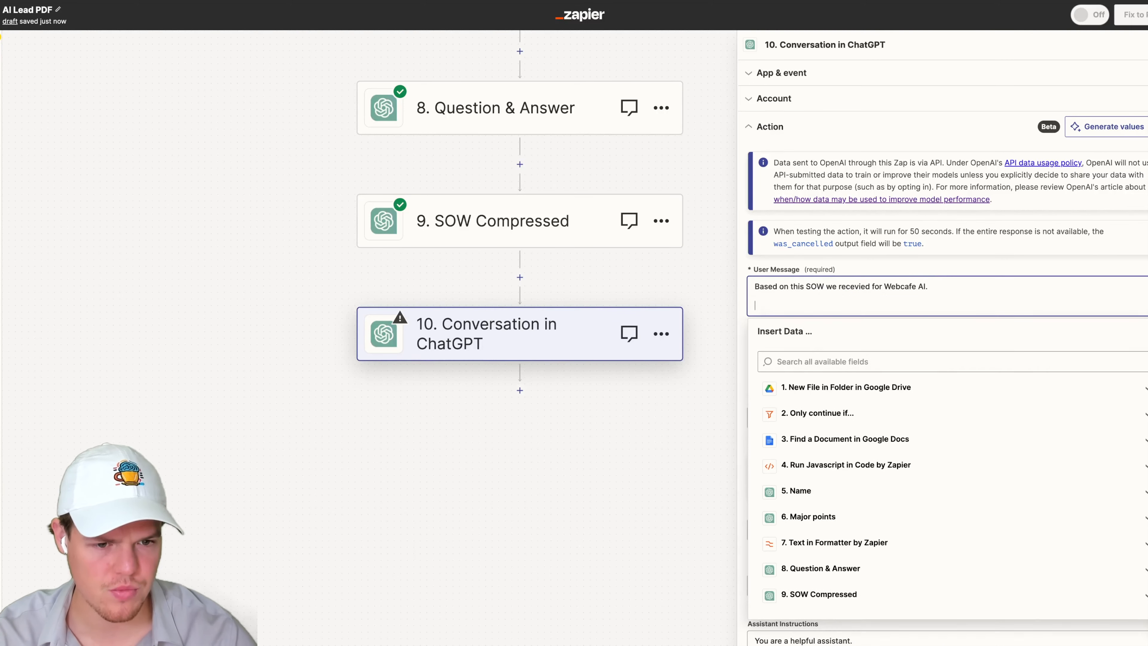
- Add "SOW: ()" and insert the SOW Compressed step's Reply inside the parentheses
type("SOW: (")
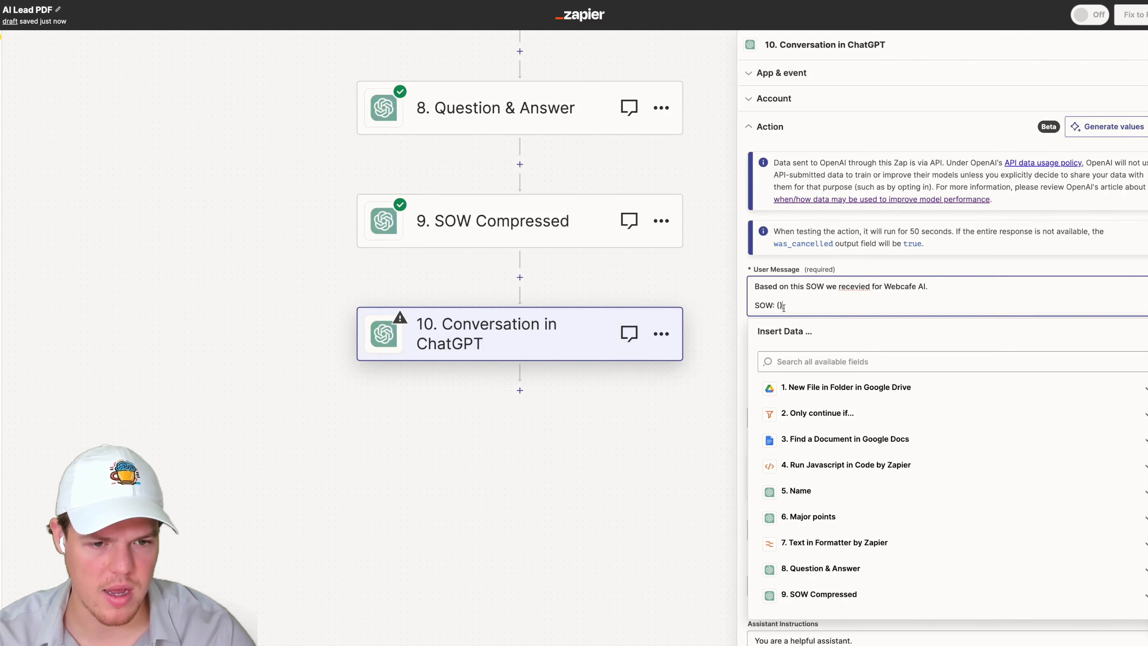
left_click(821, 596)
scroll(823, 598, "down", 5)
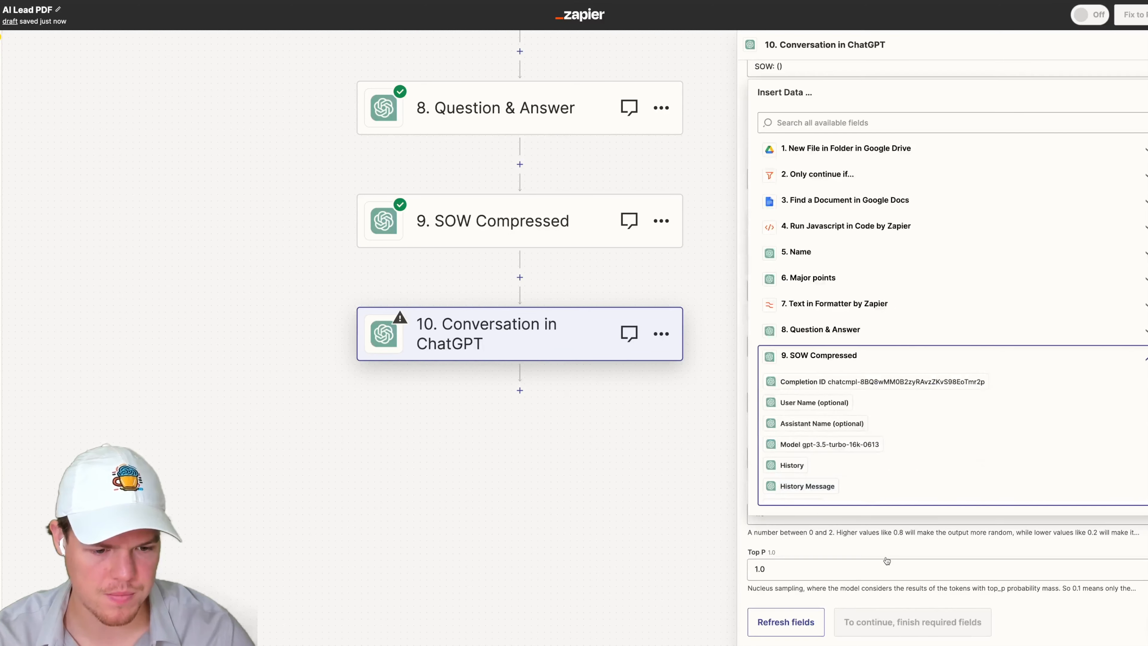
left_click(874, 470)
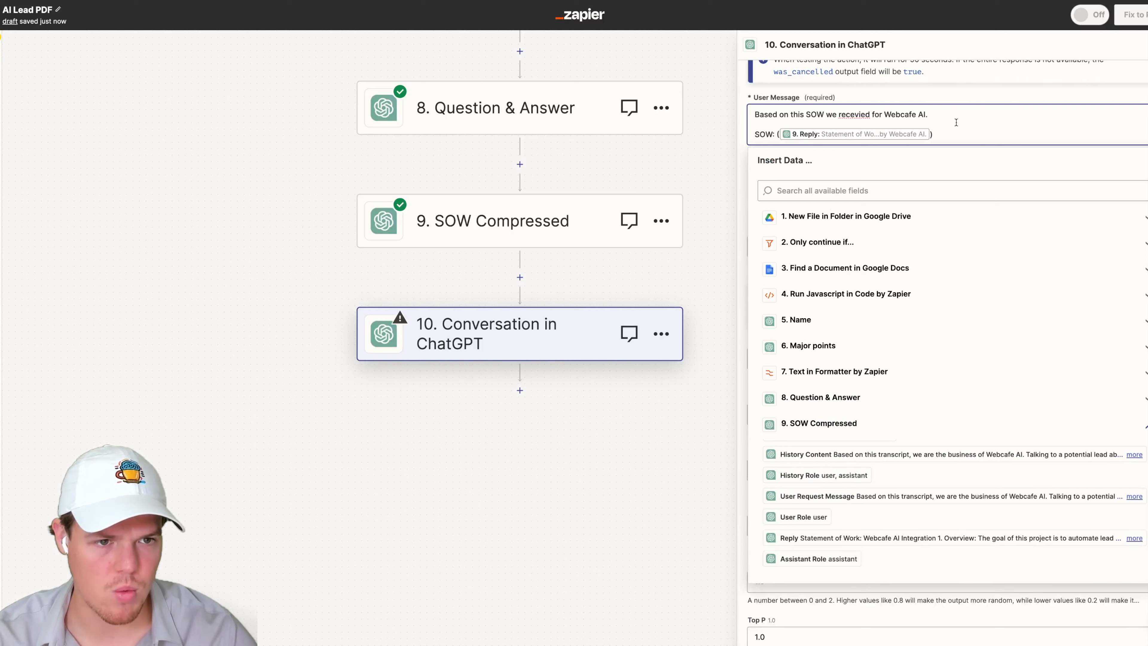
- Add the line "Generate a SOW that follows these guidelines.:" followed by a blank line
key("Return")
type("G")
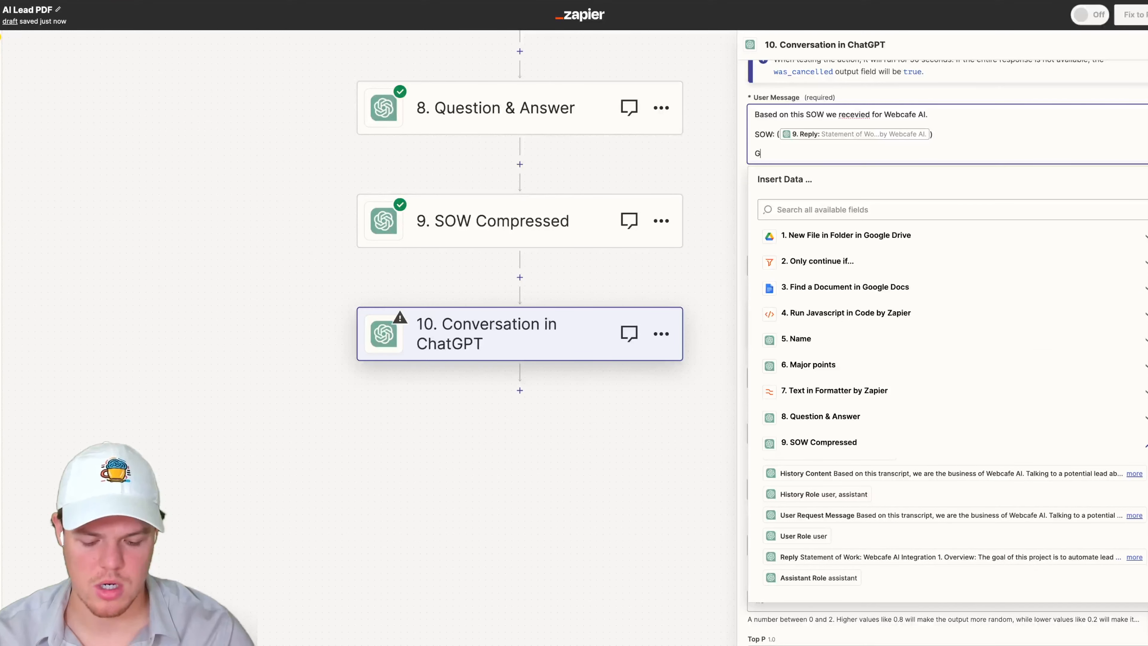
type("enerate a ")
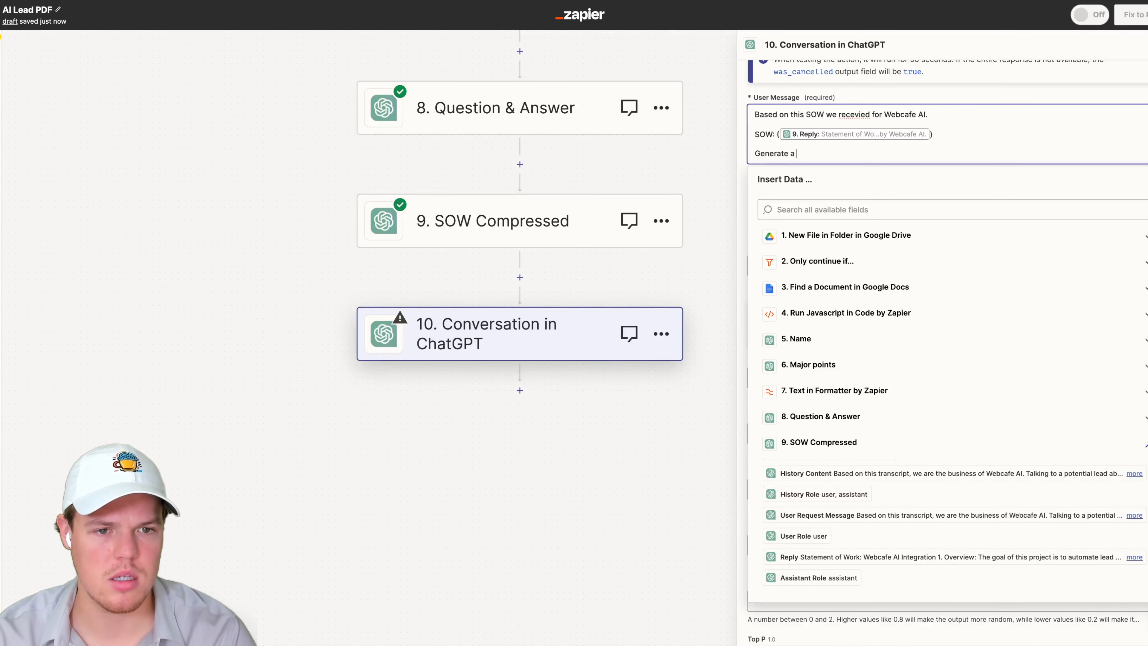
type("SOW t")
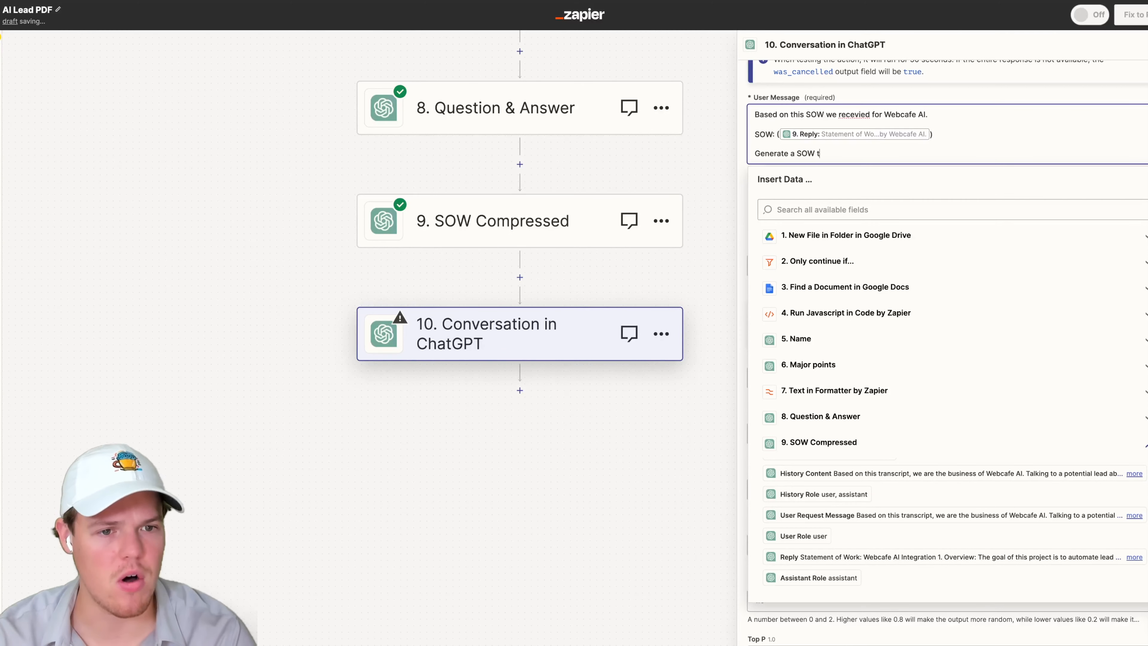
type("hat f")
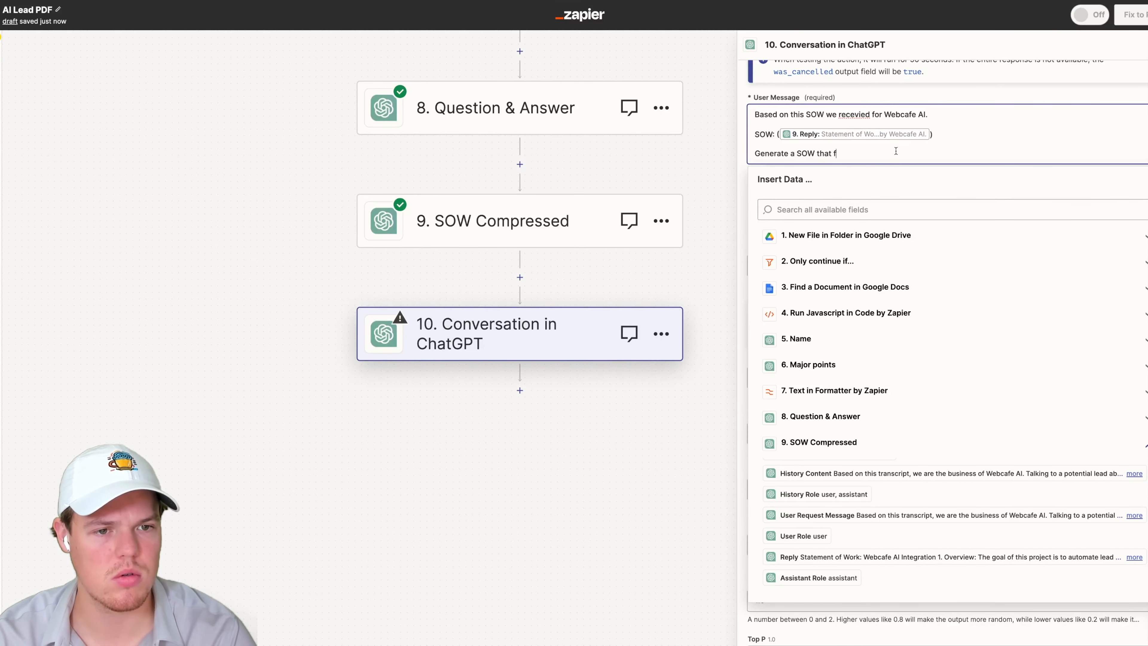
type("ollows these ")
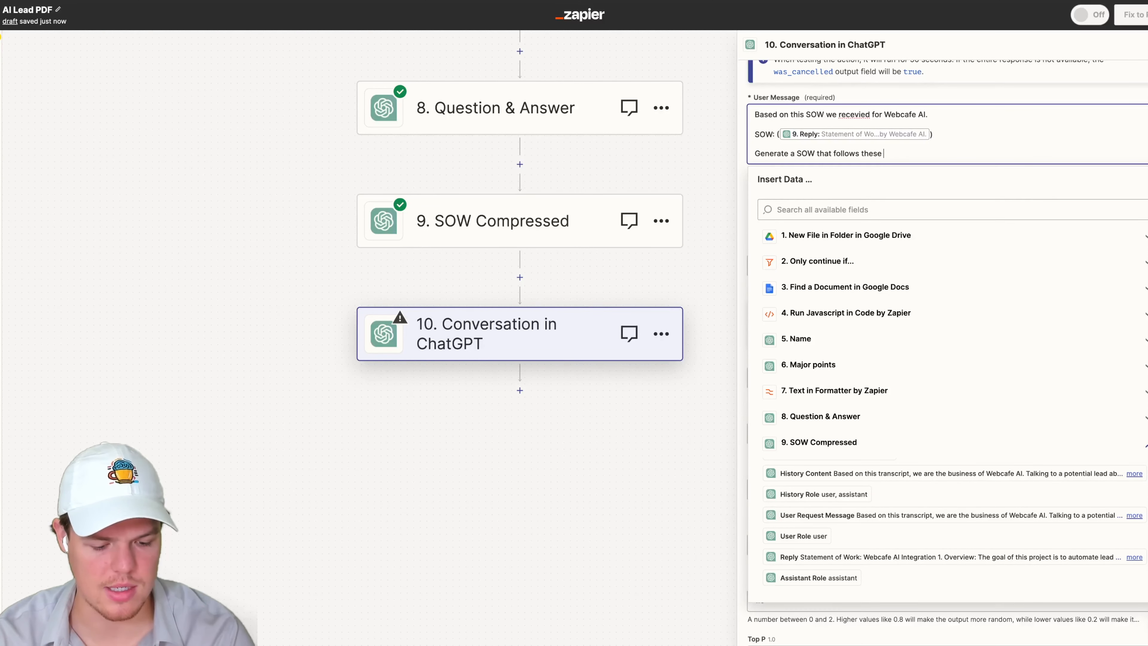
type("guidel")
key("BackSpace")
type("elin")
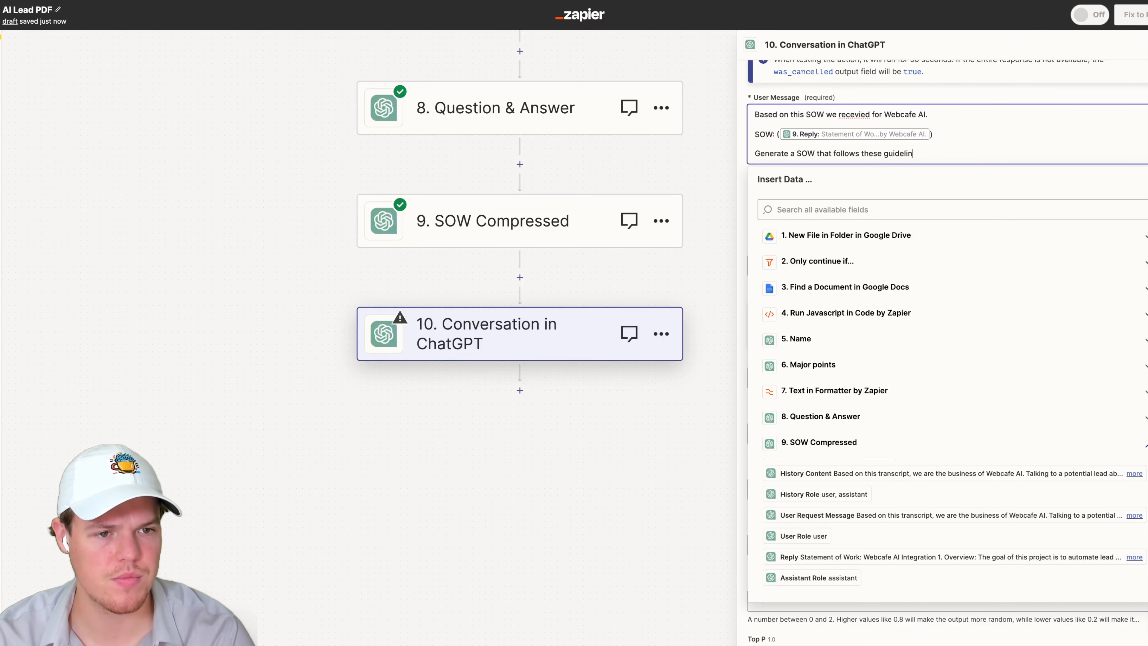
type("es.:")
key("Return")
key("Return")
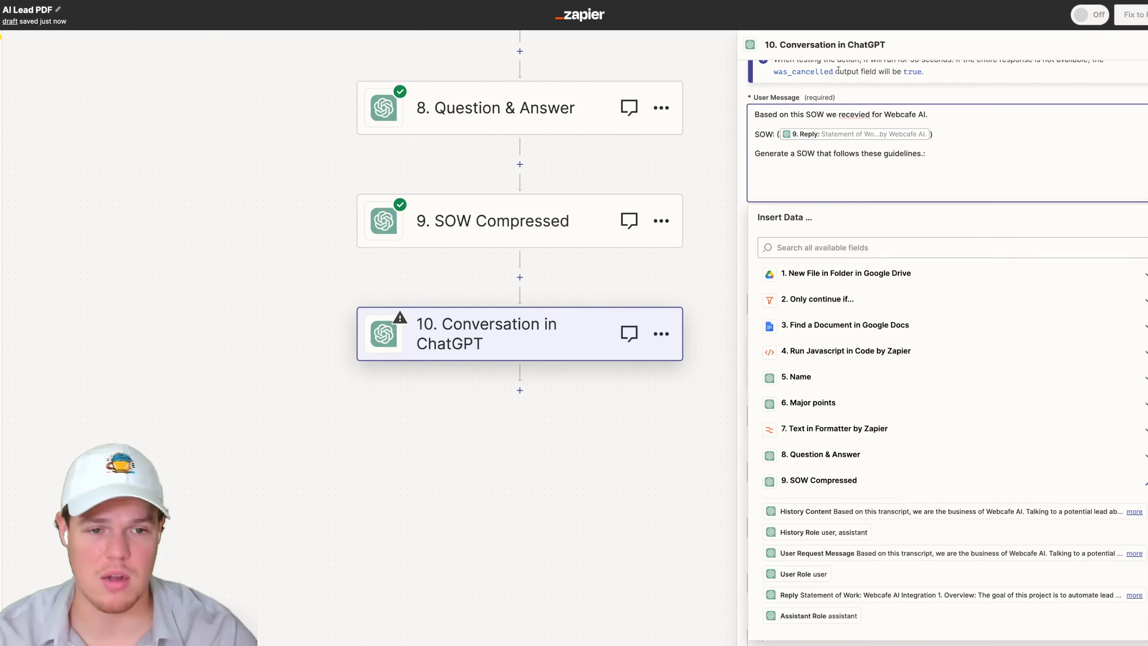
- Add guideline "1) Typical work takes 1-2 weeks to complete." to the User Message
scroll(830, 84, "up", 2)
type("1) Typical work takes 1-2 weeks to complete.")
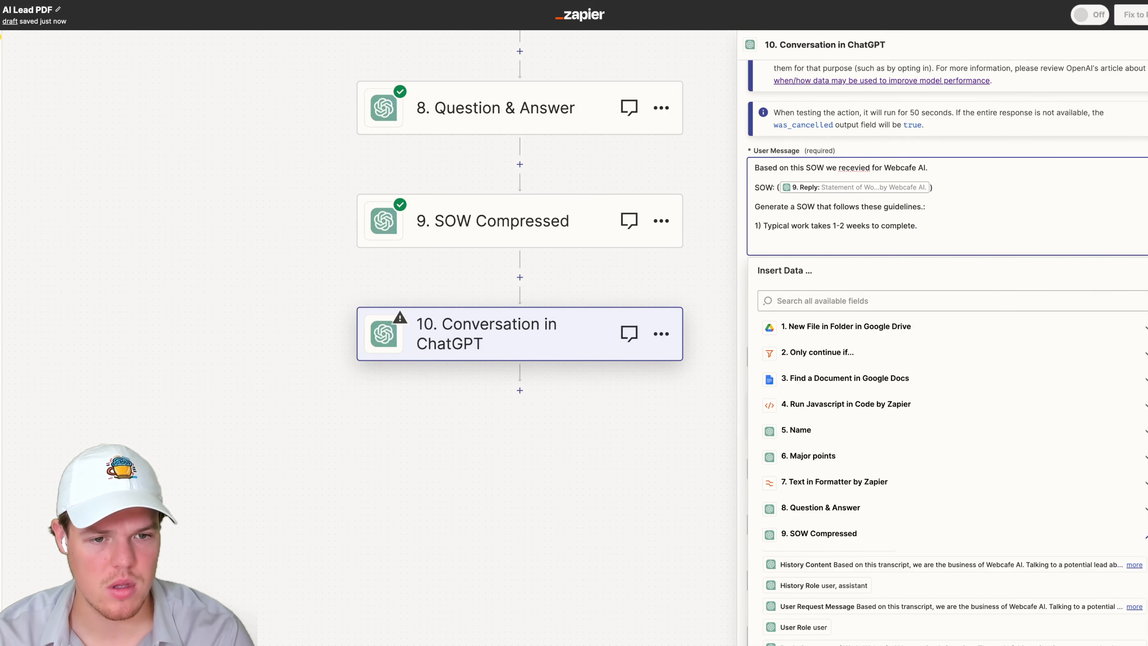
key("Return")
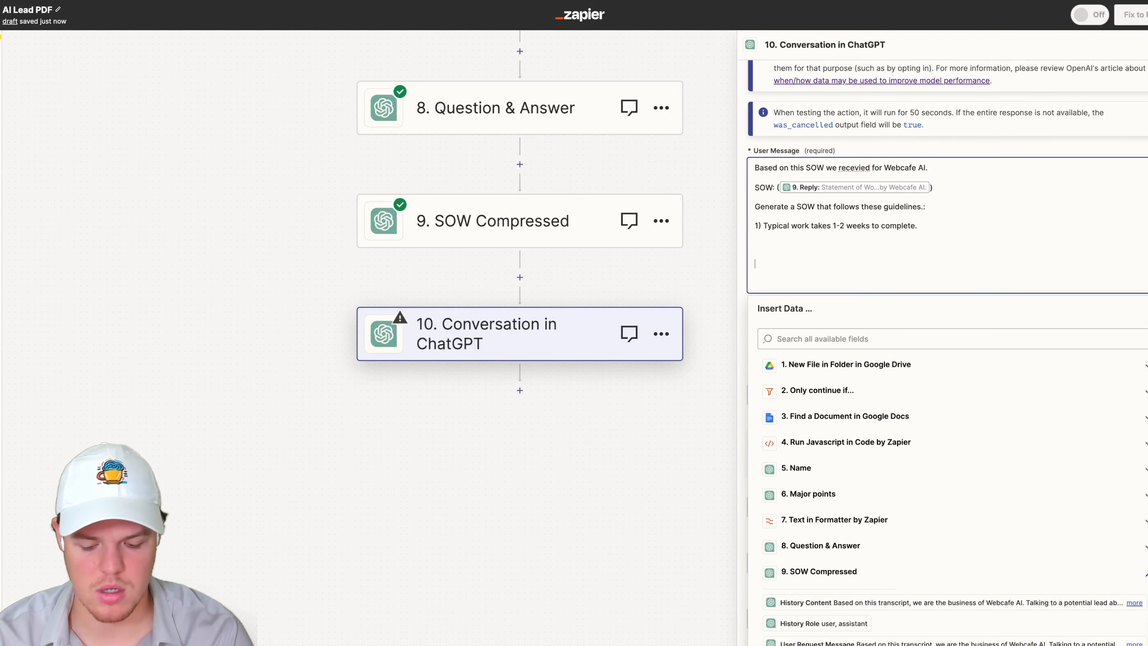
- Add guideline "2)Our CRM is Basecamp" on the next line of the User Message
type("2)Mini")
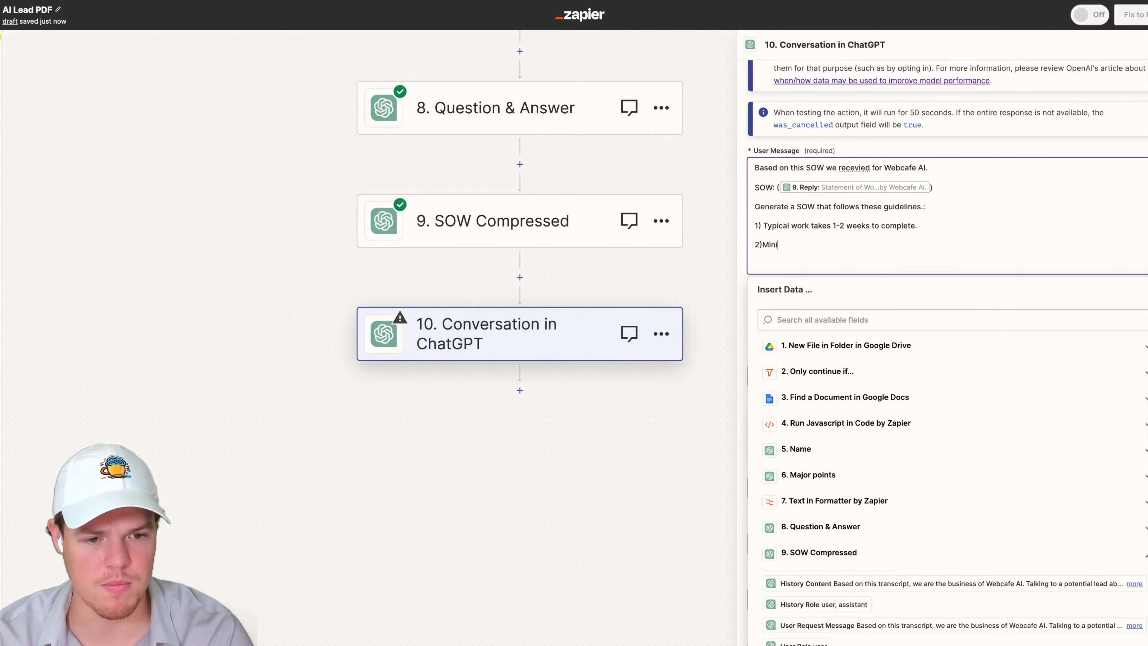
type("mu")
key("BackSpace")
key("BackSpace")
key("BackSpace")
key("BackSpace")
key("BackSpace")
key("BackSpace")
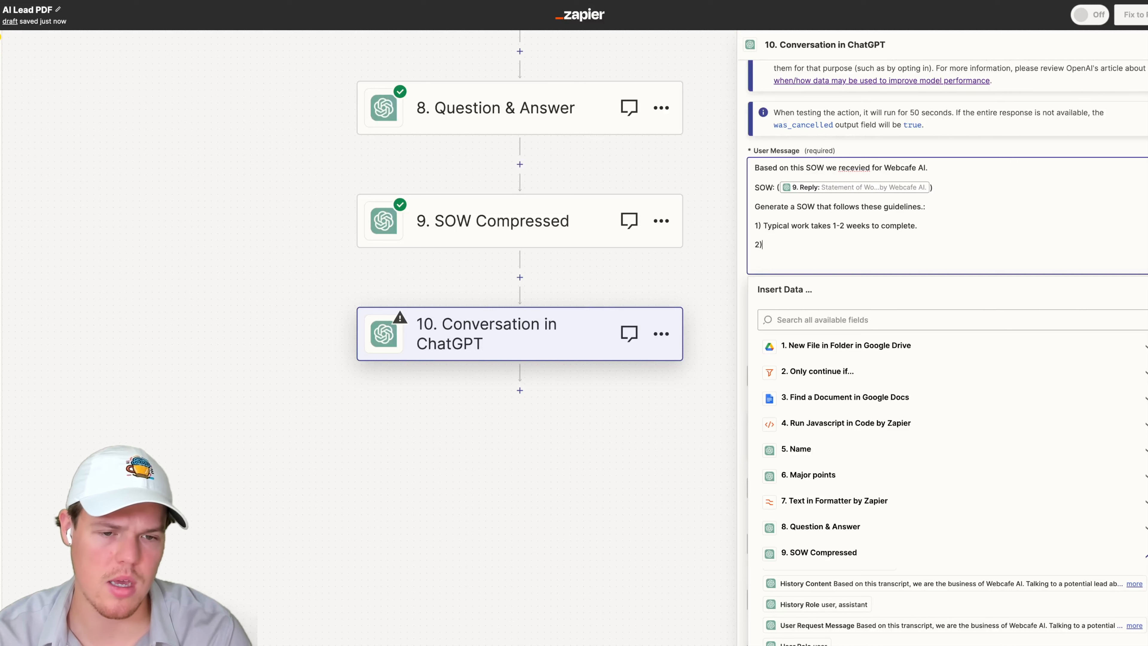
type("Our CRM is ")
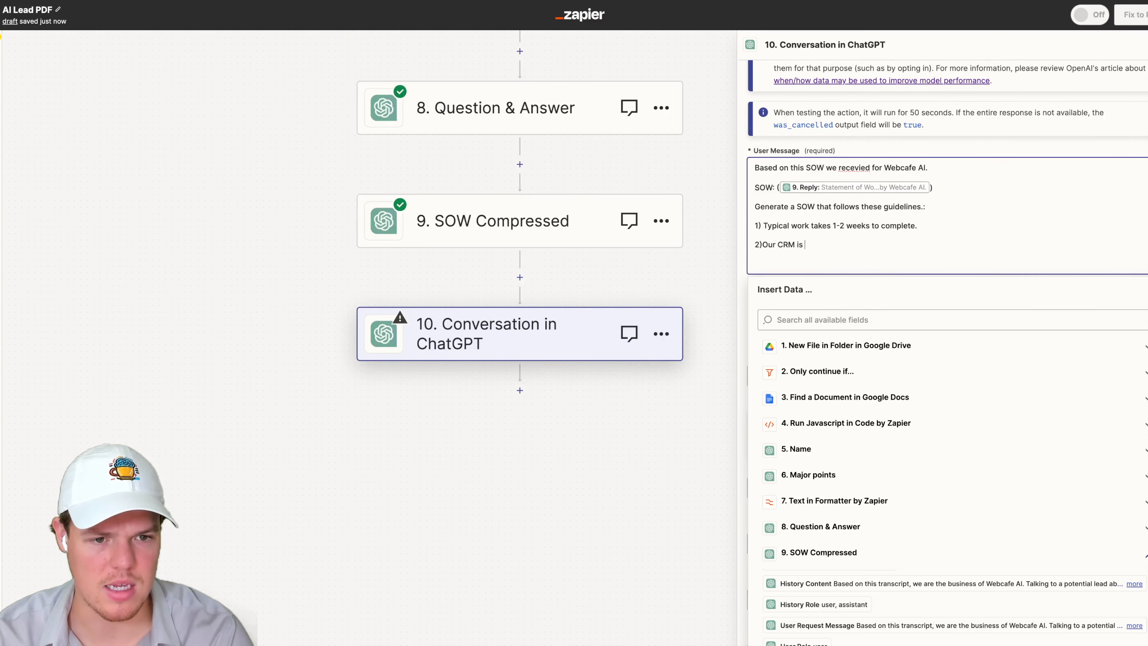
type("Basecamp")
key("Return")
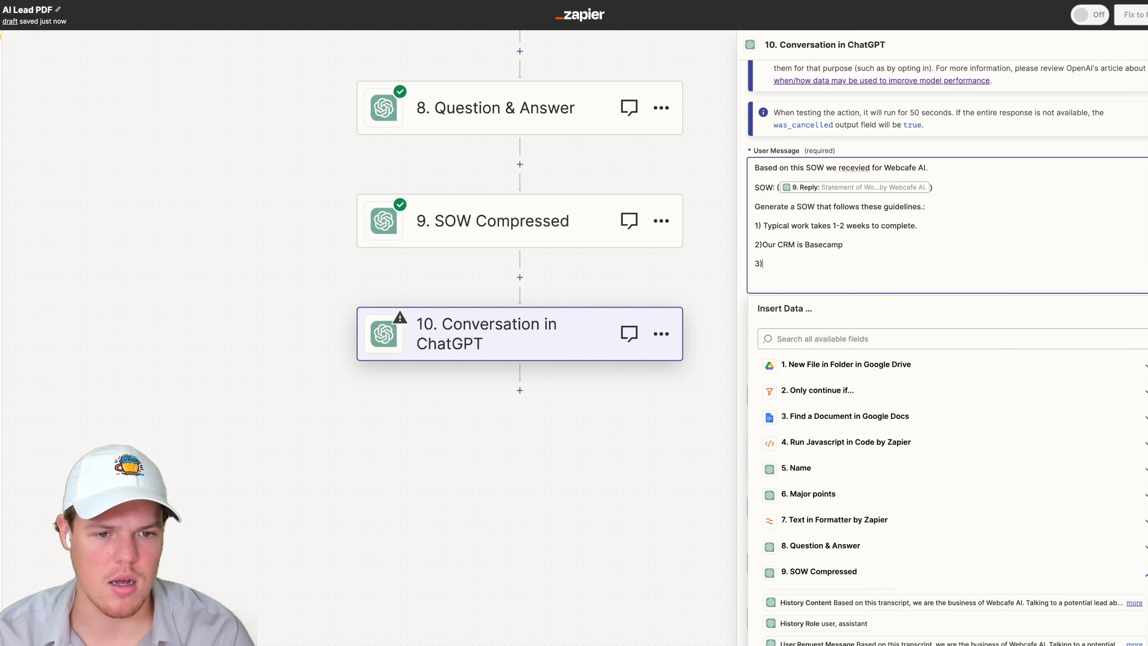
- Add guideline "3)List all software relevant" on the next line of the User Message
type("3)List ")
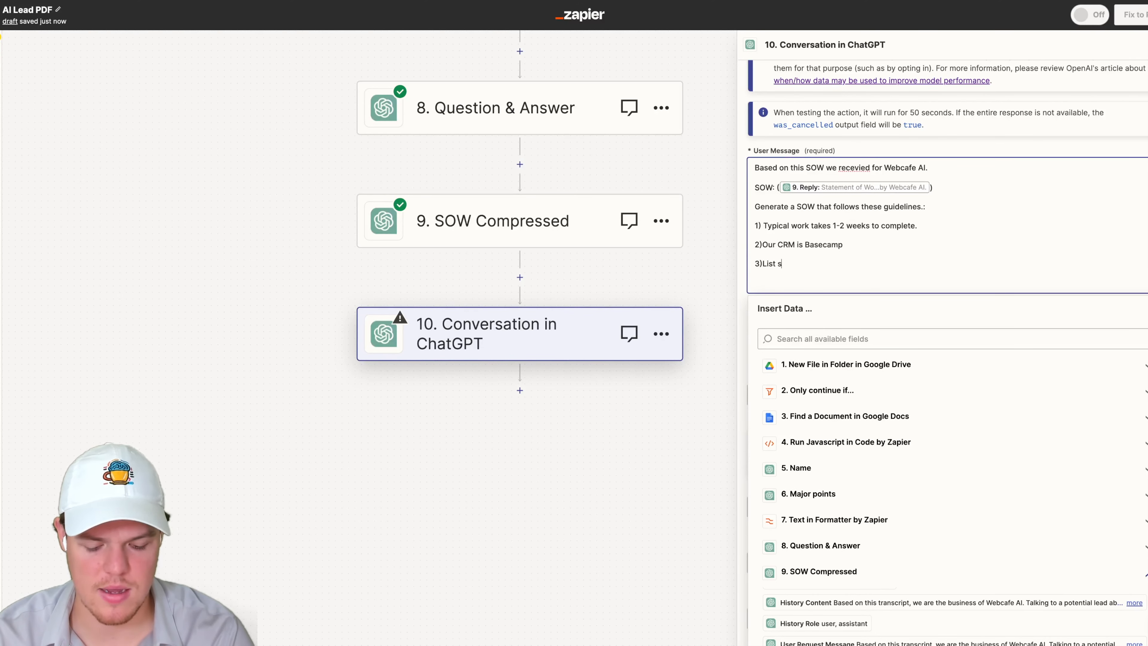
type("all ")
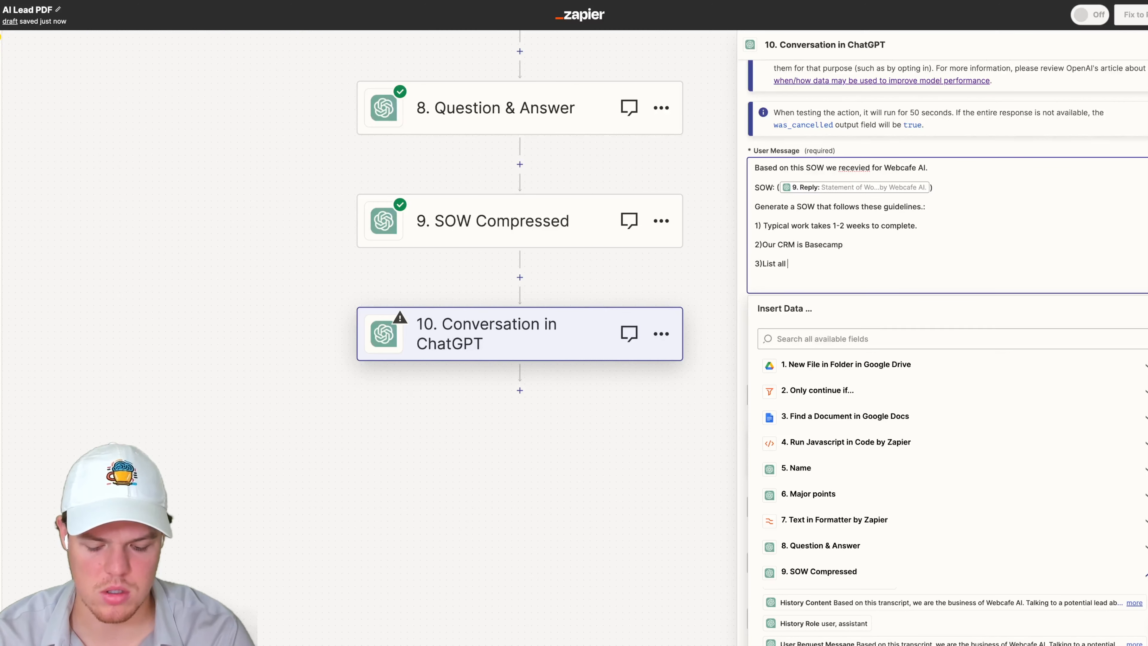
type("soft")
key("BackSpace")
type("ftware")
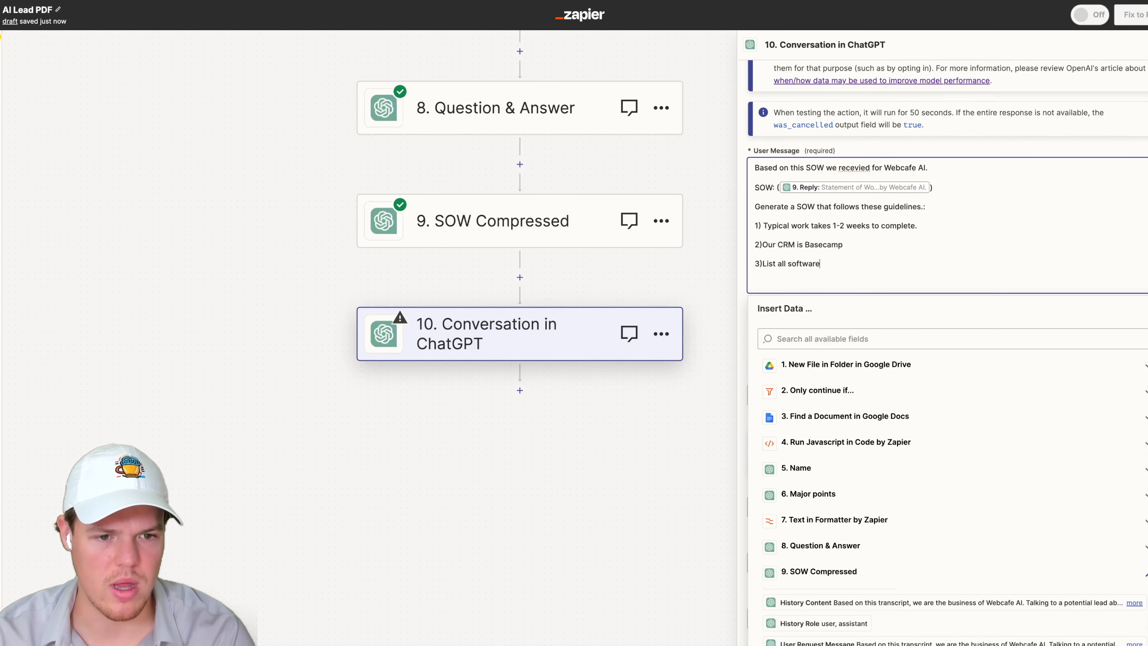
type(" releva")
key("BackSpace")
key("BackSpace")
type("evant")
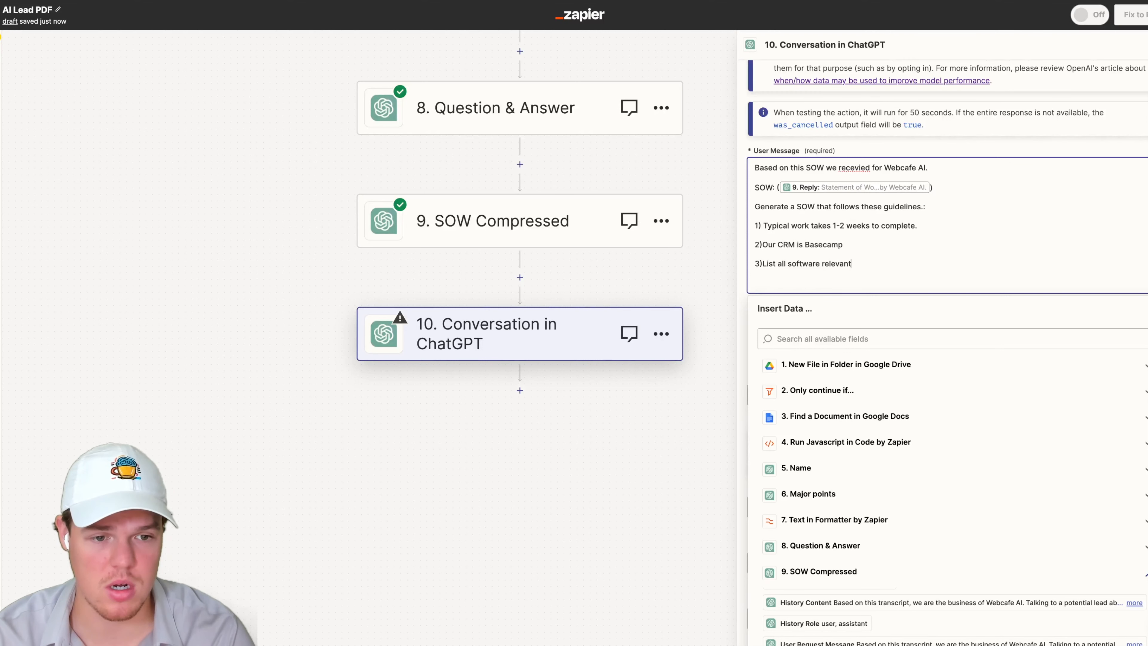
key("Return")
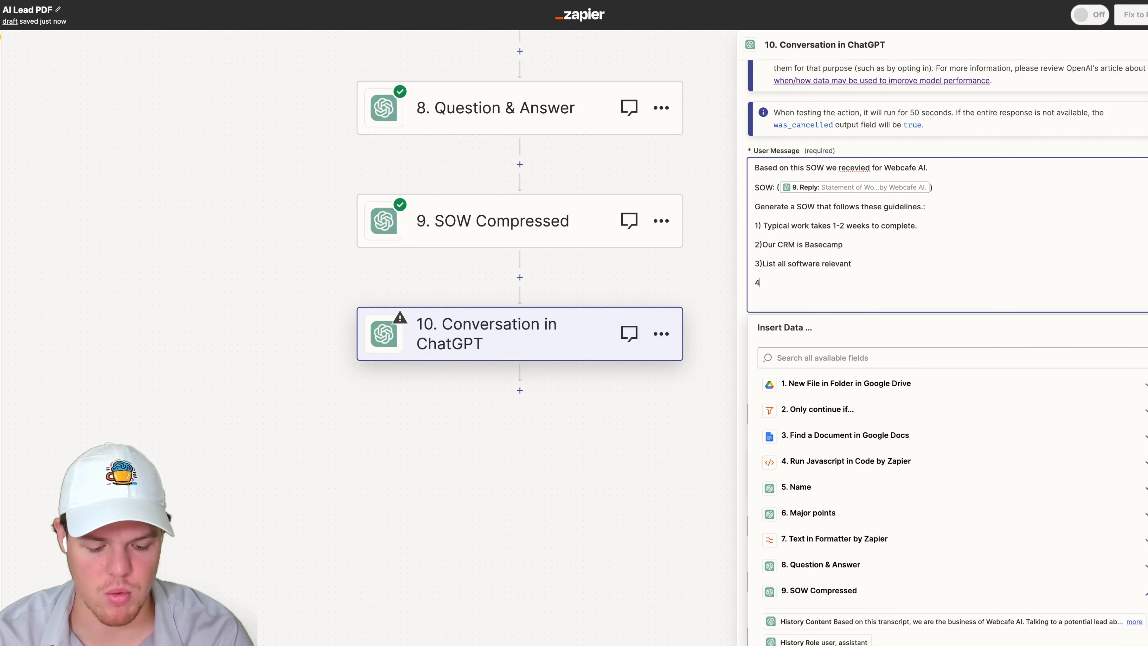
- Add guideline "4) 50% up front and other 50% on completion" on the next line of the User Message, correcting the spelling of "other"
type("4) %0%")
key("BackSpace")
key("BackSpace")
key("BackSpace")
type("50% ")
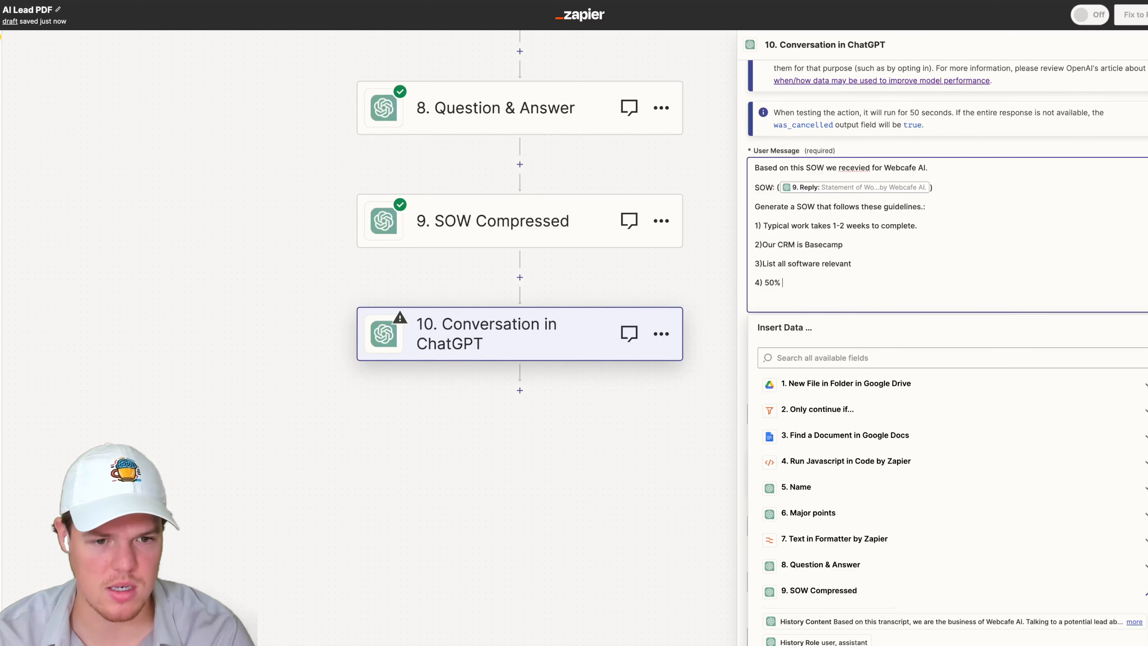
type("up fron")
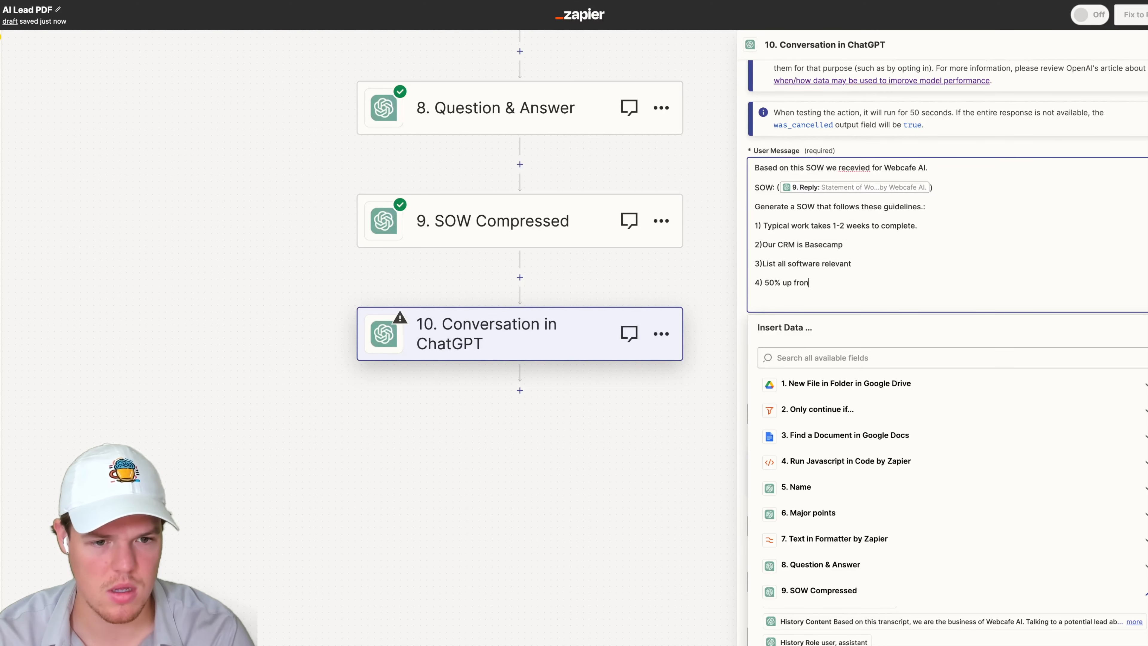
type("t anand ot")
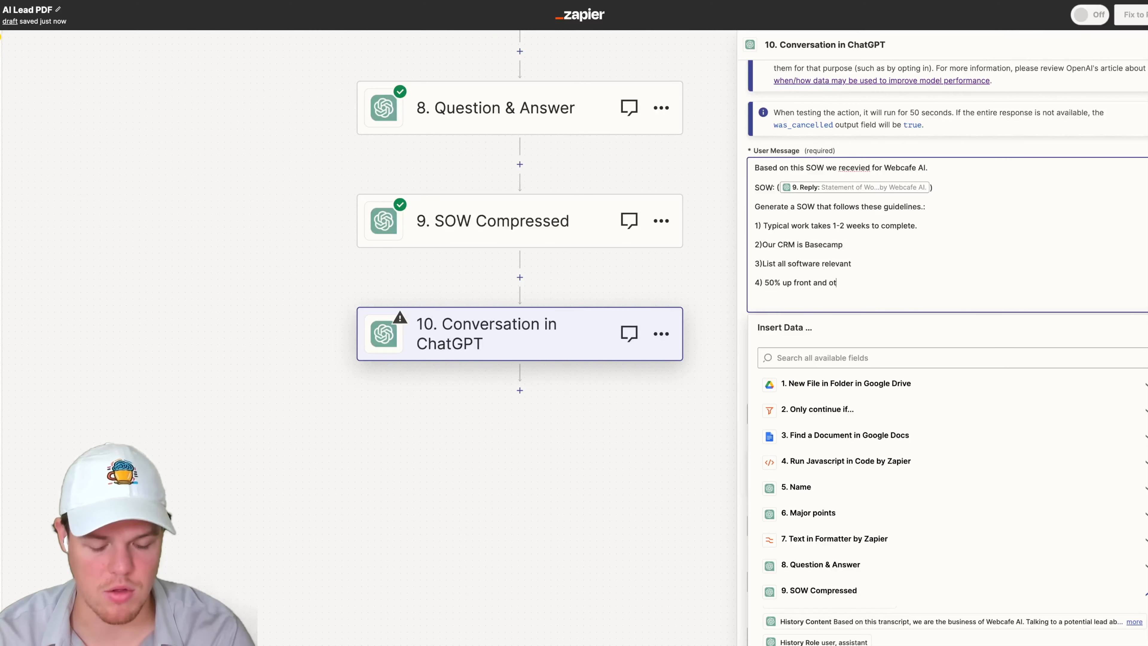
type("hr 50% ")
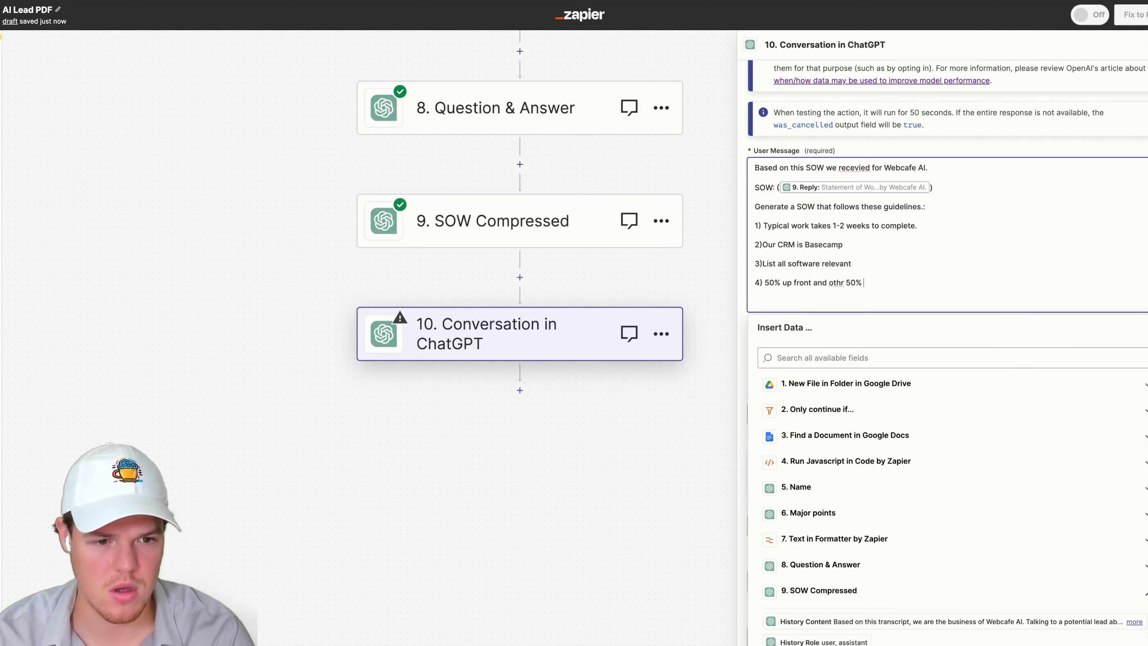
type("on completion")
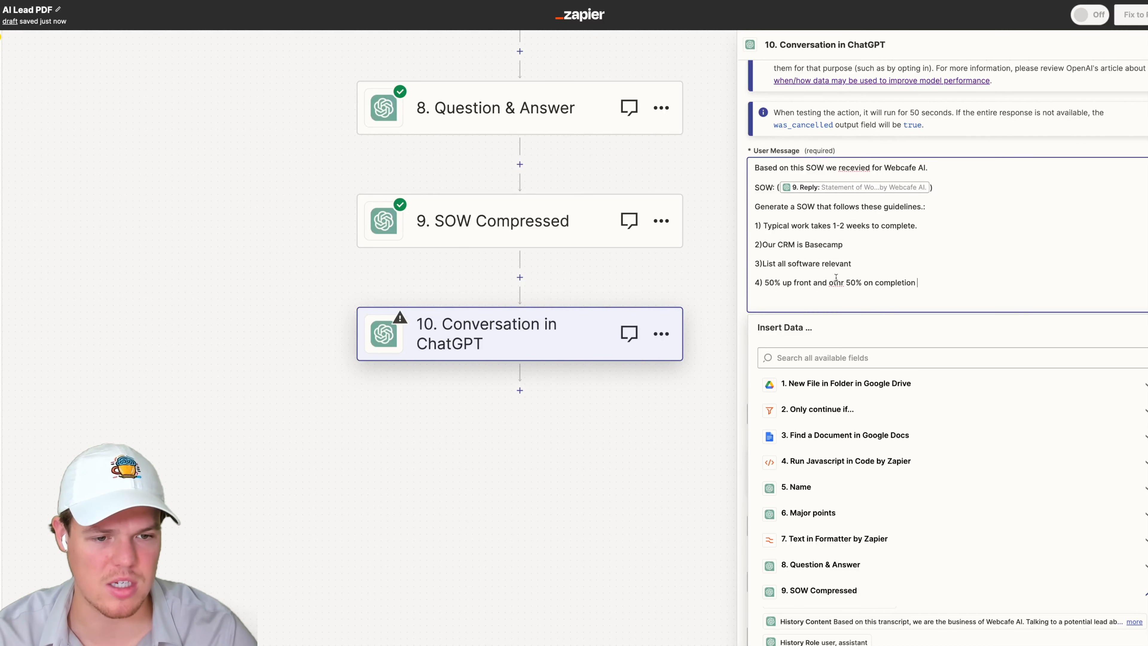
right_click(836, 277)
left_click(906, 286)
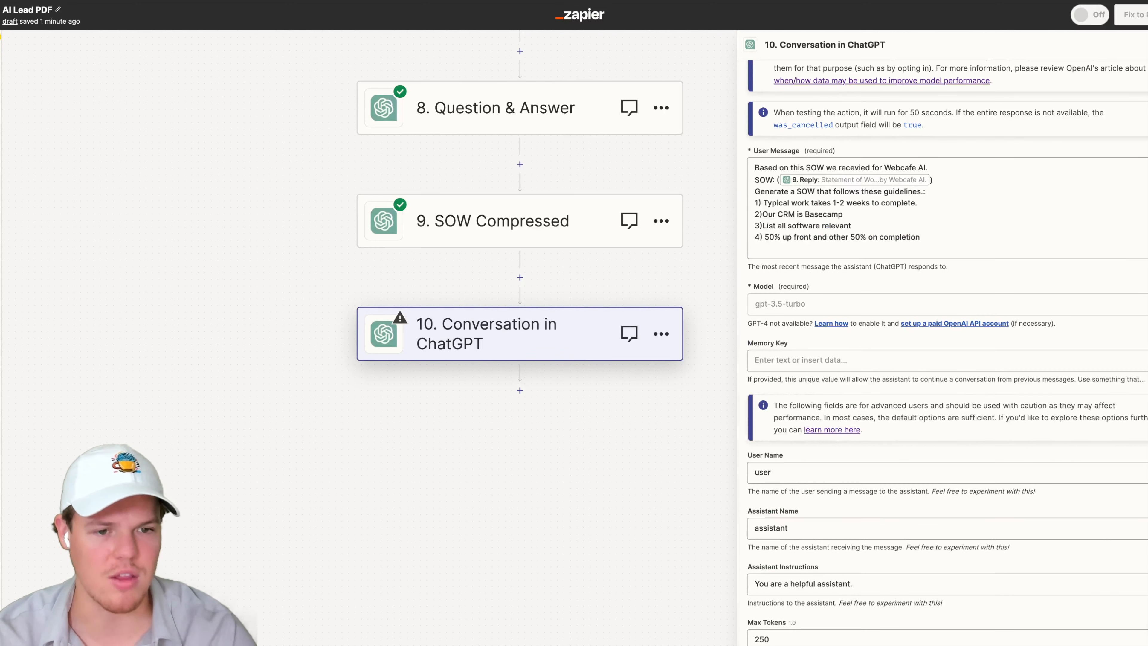
- Set the Conversation in ChatGPT model to gpt-4 and the Memory Key to sow4
left_click(822, 303)
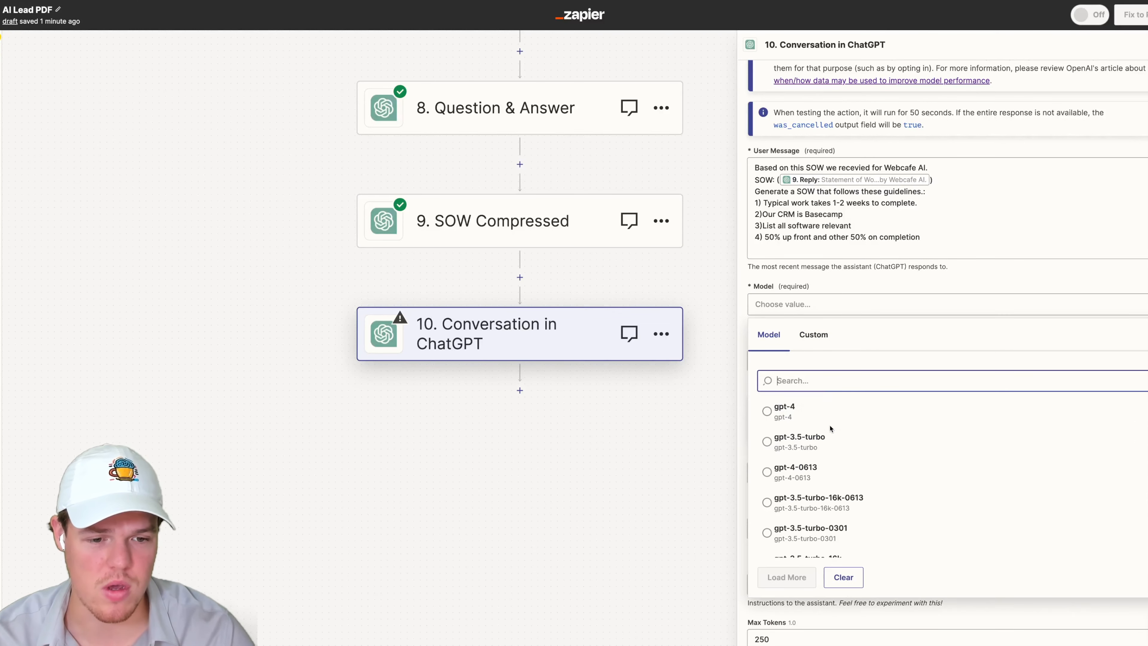
left_click(1006, 410)
left_click(962, 302)
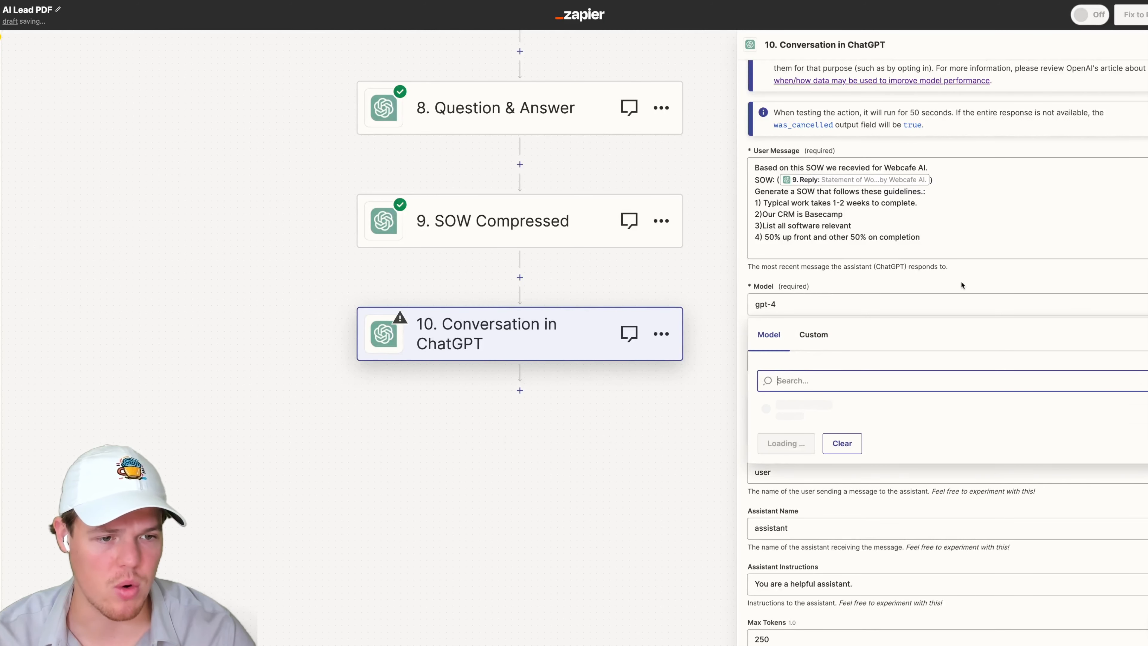
left_click(934, 304)
left_click(836, 361)
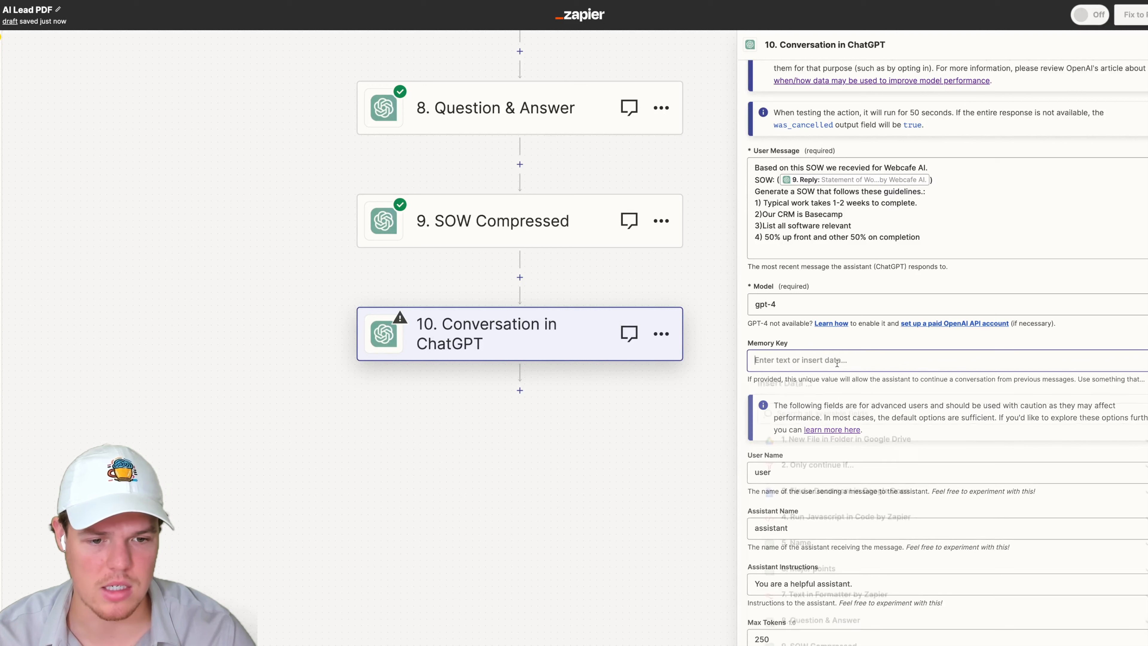
type("sow4")
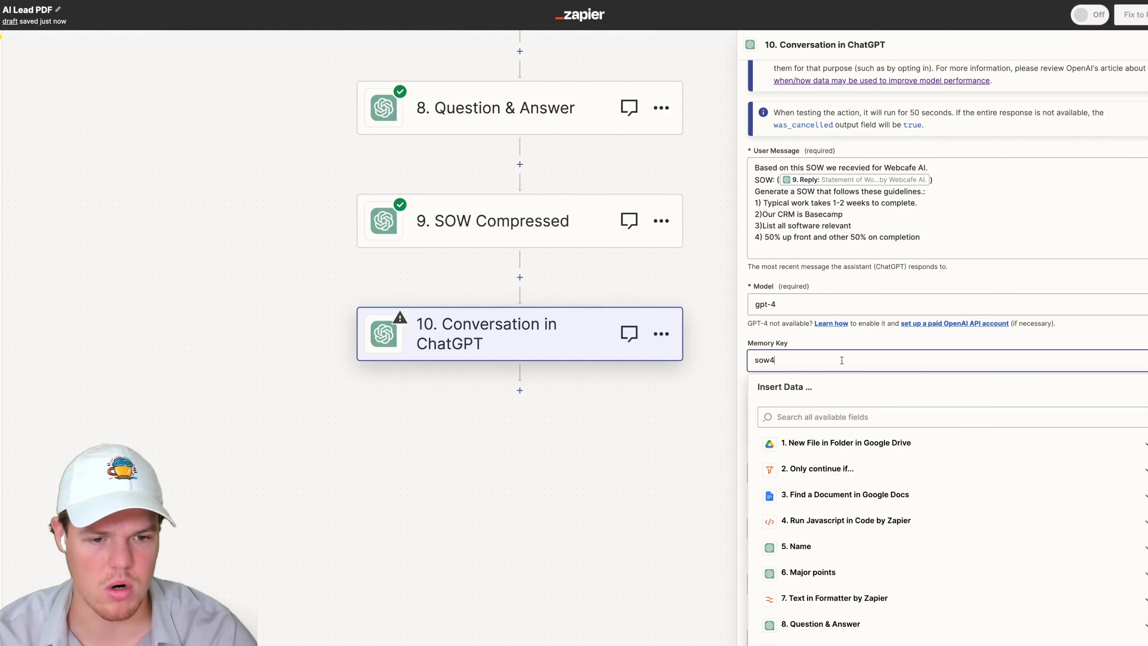
left_click(898, 335)
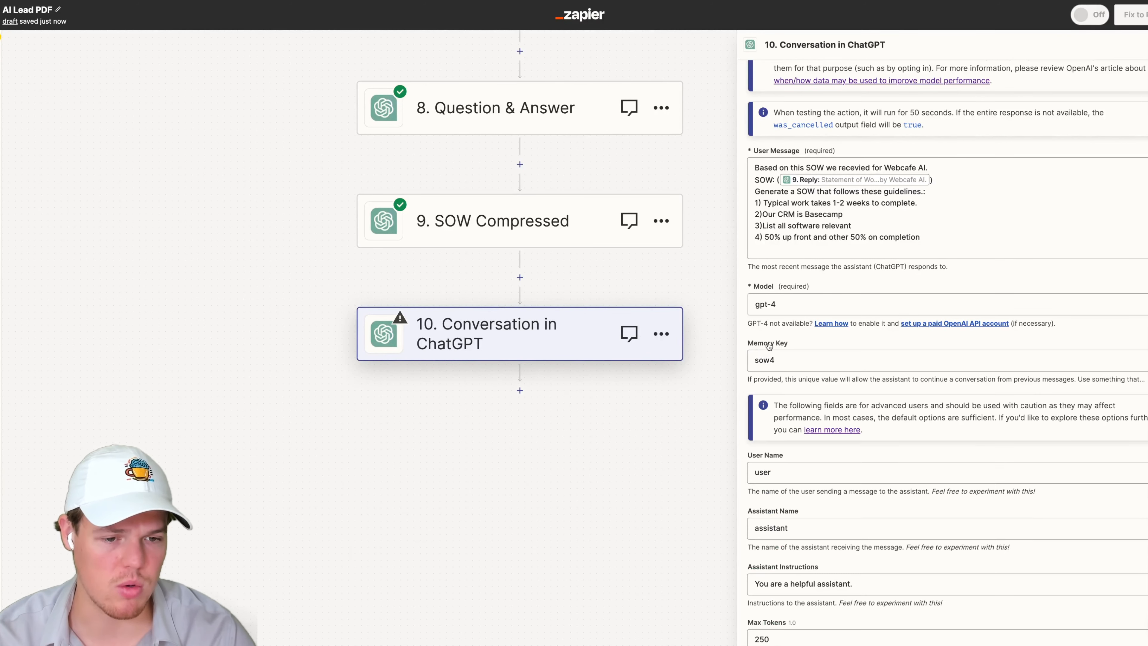
- Continue to the test section and run a test of the Conversation in ChatGPT step
scroll(890, 453, "down", 5)
left_click(863, 596)
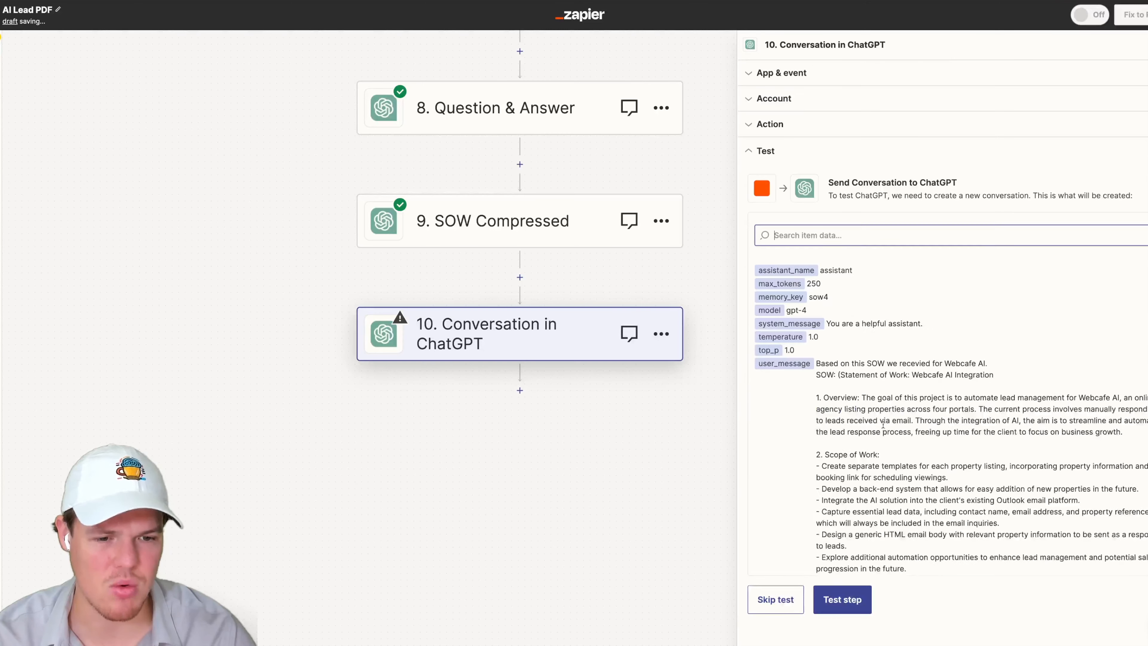
scroll(859, 542, "down", 5)
left_click(842, 599)
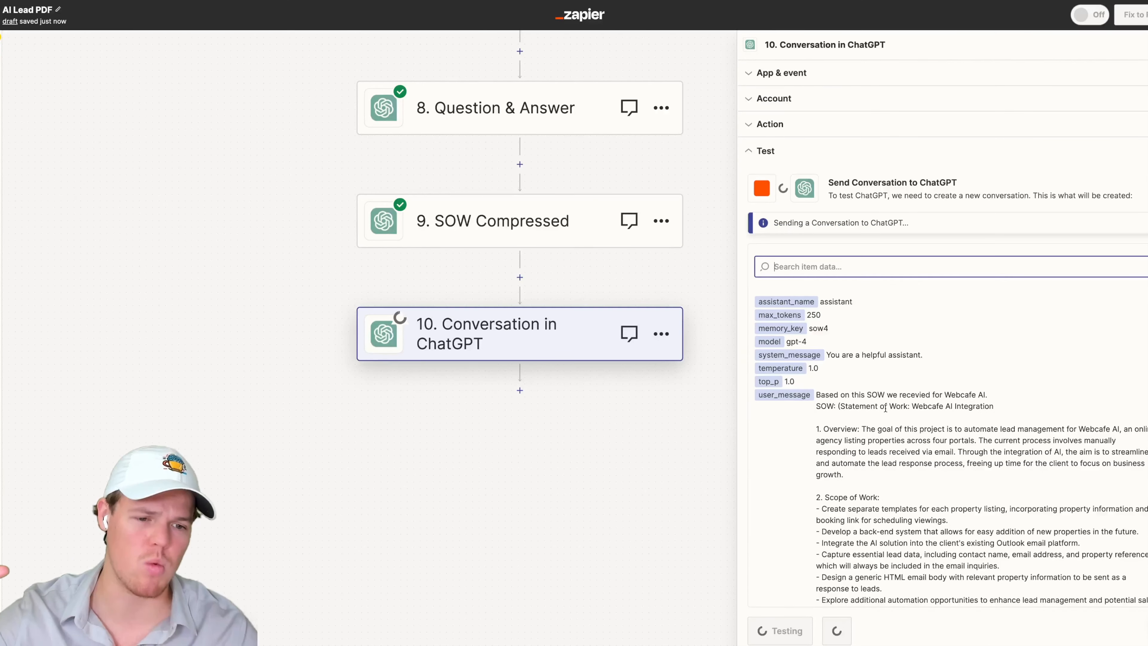
scroll(890, 408, "down", 5)
scroll(890, 407, "down", 4)
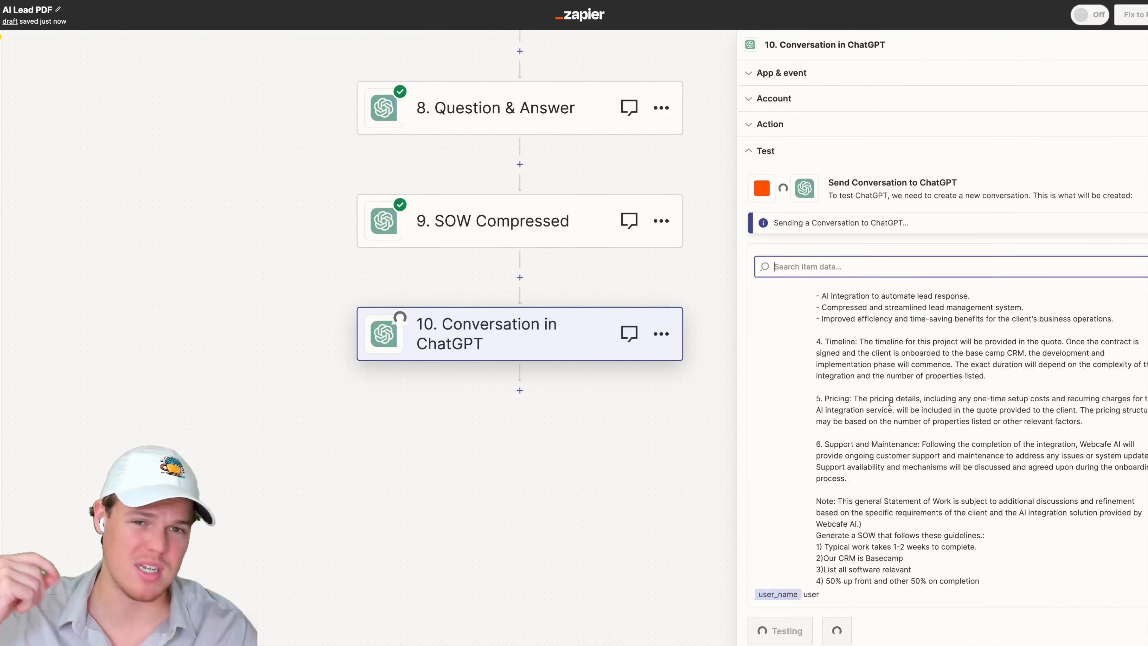
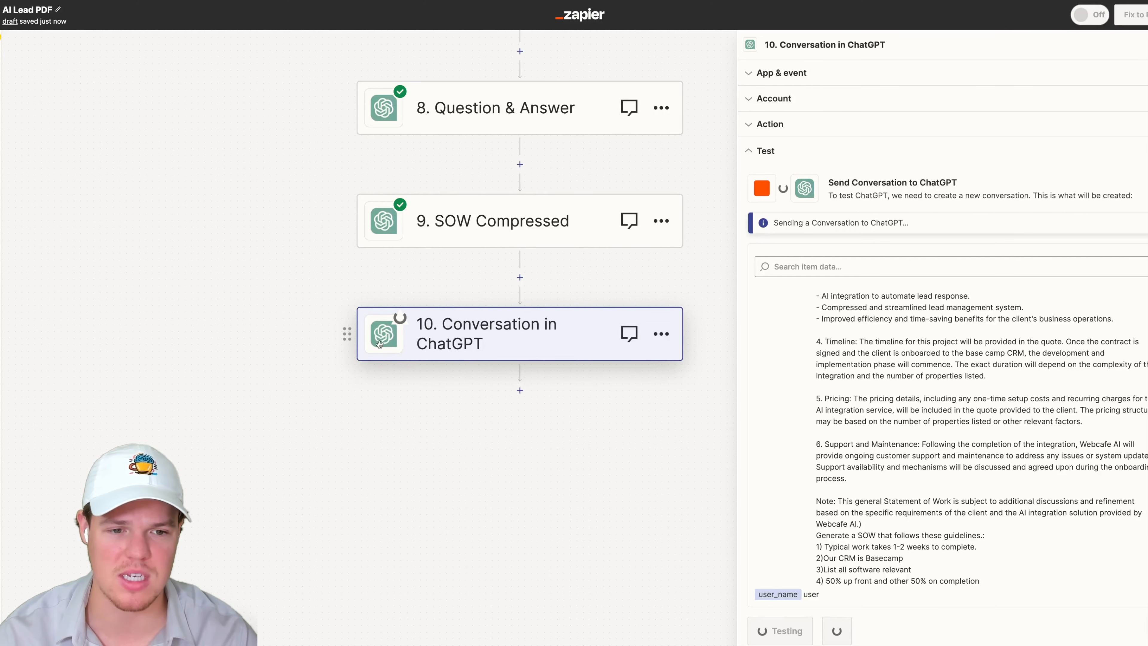
- Review the generated Statement of Work in the Conversation in ChatGPT test output
scroll(306, 310, "up", 1)
left_click_drag(306, 311, 274, 263)
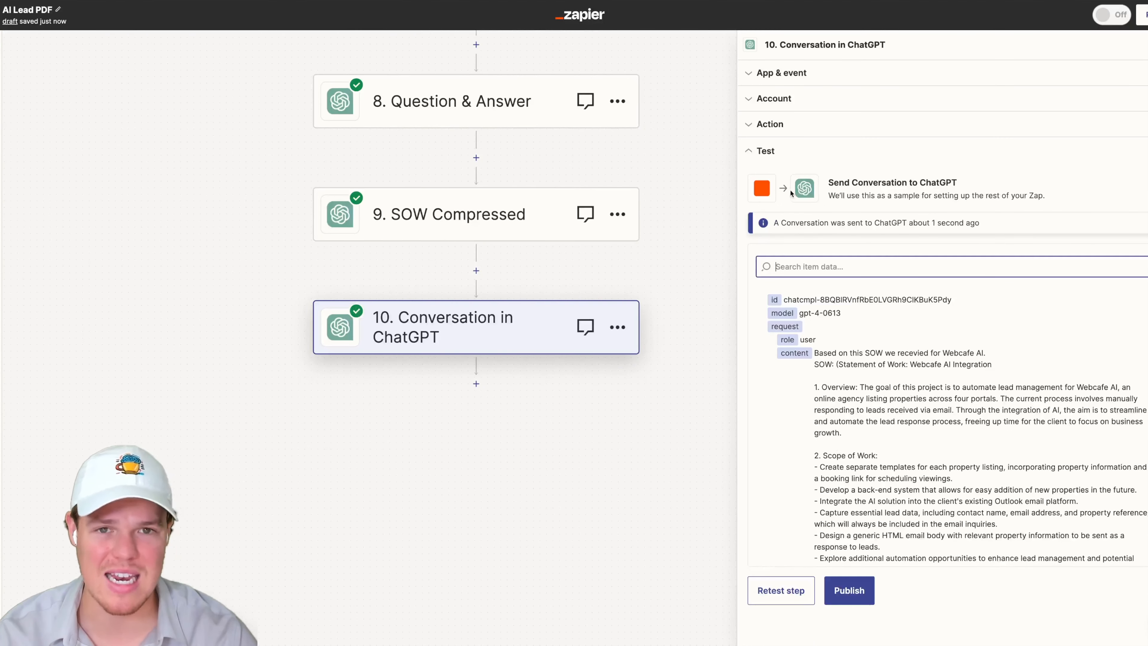
scroll(872, 372, "down", 5)
scroll(872, 372, "down", 15)
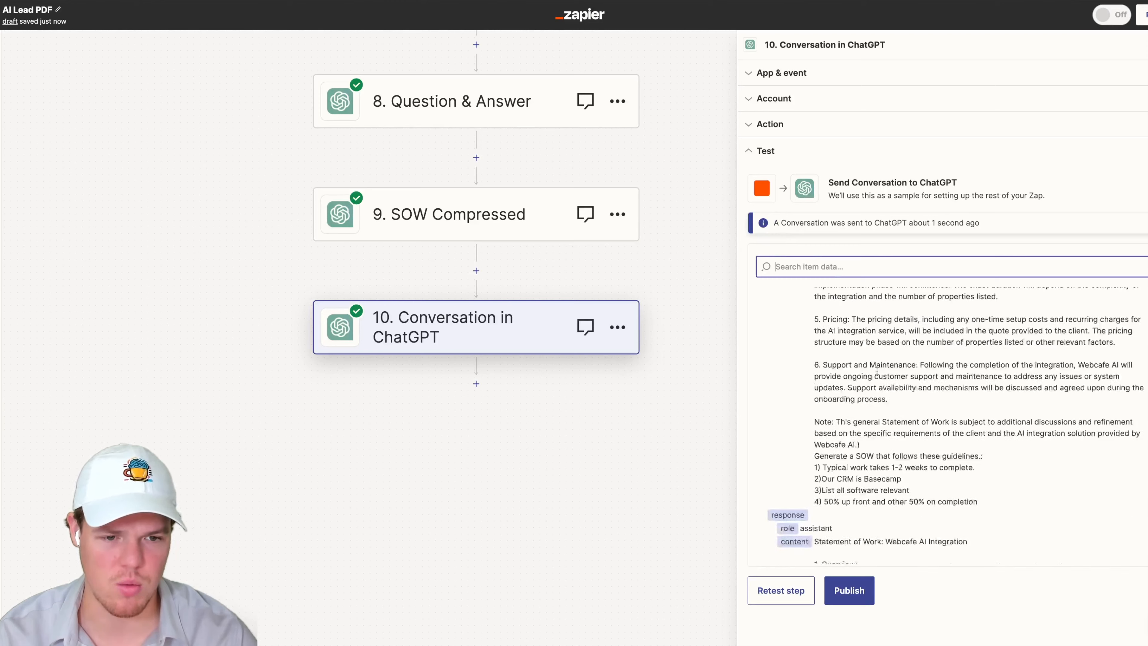
scroll(877, 371, "up", 3)
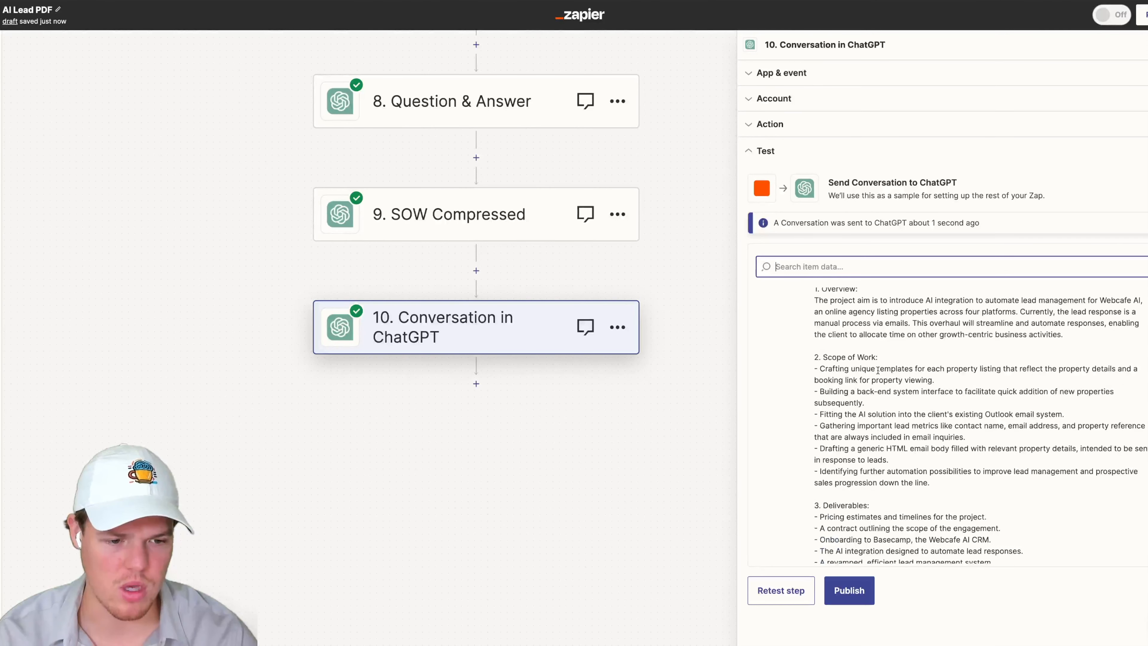
left_click_drag(854, 322, 909, 320)
scroll(916, 343, "down", 2)
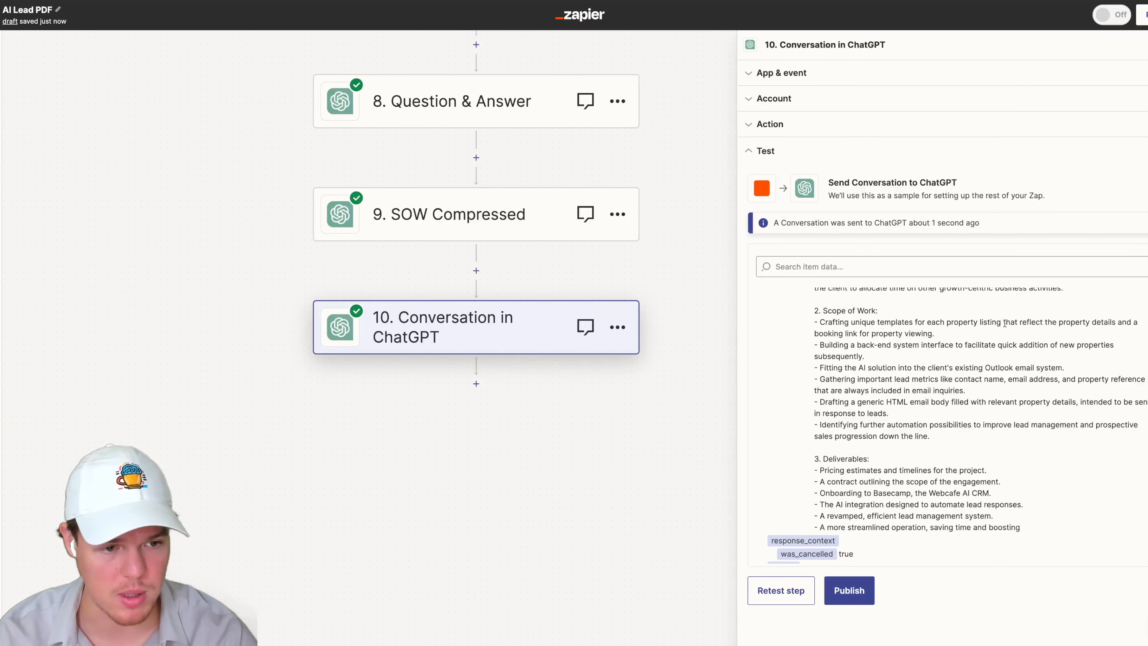
scroll(1099, 324, "up", 3)
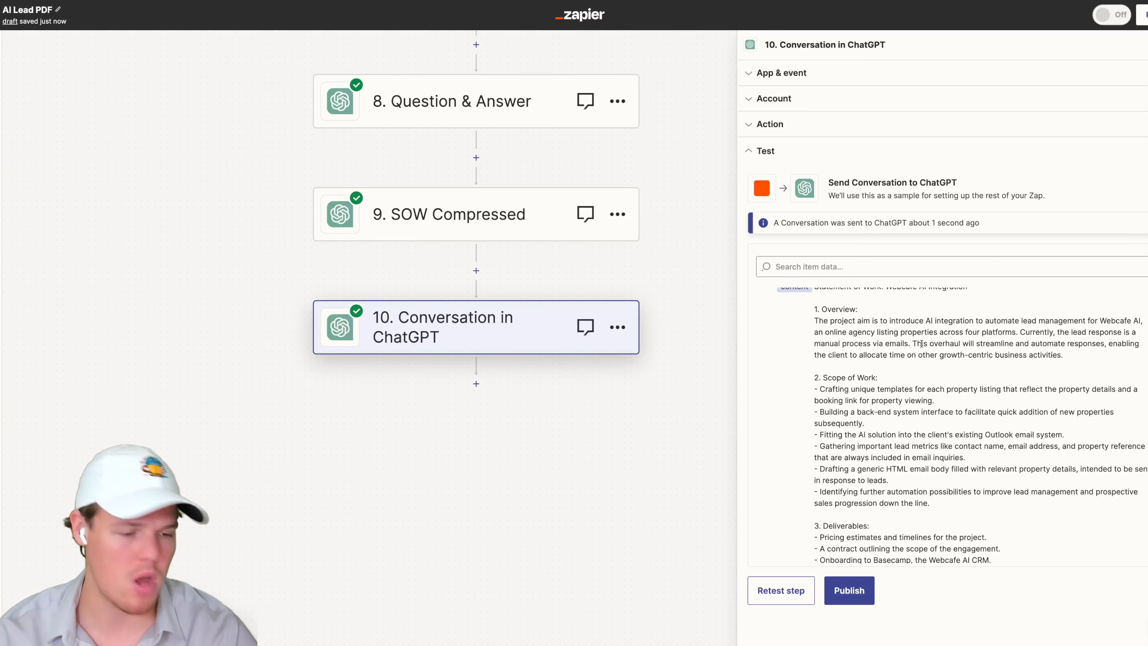
left_click_drag(668, 305, 708, 288)
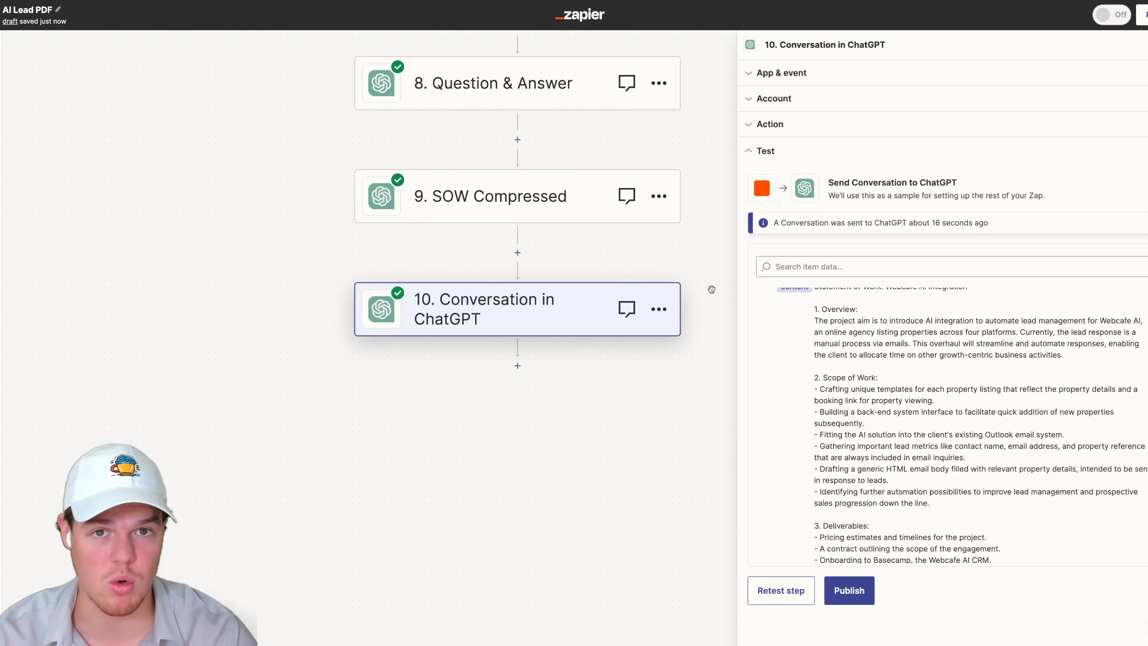
left_click_drag(608, 395, 602, 379)
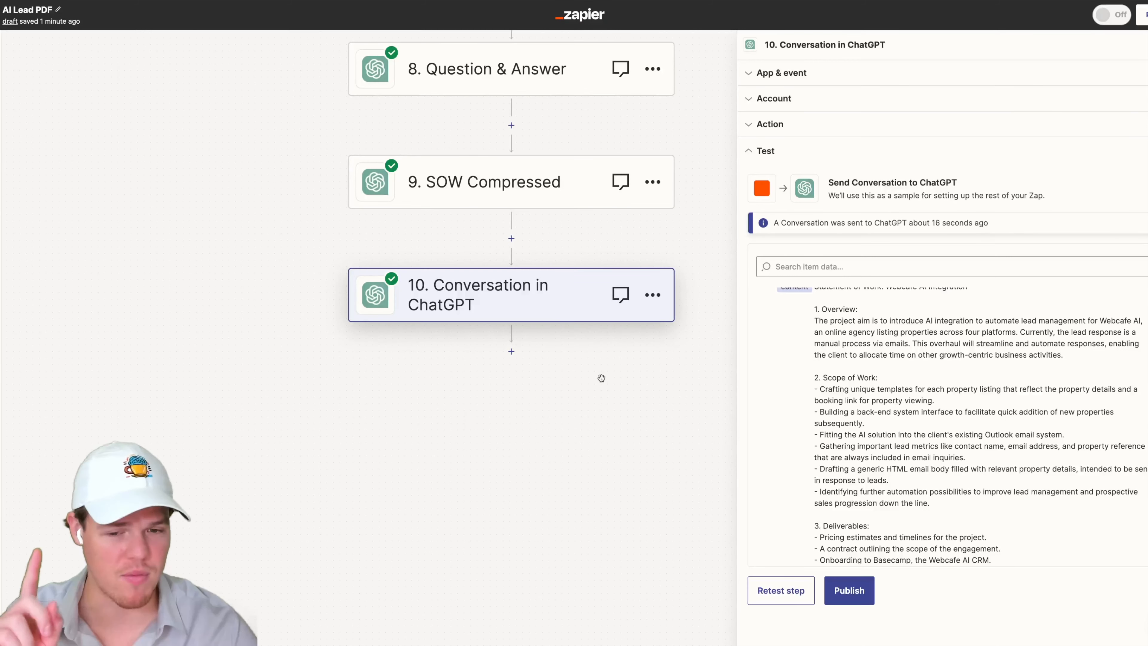
- Add a Google Slides action after the Conversation in ChatGPT step with the event Create Presentation From Template
left_click(511, 352)
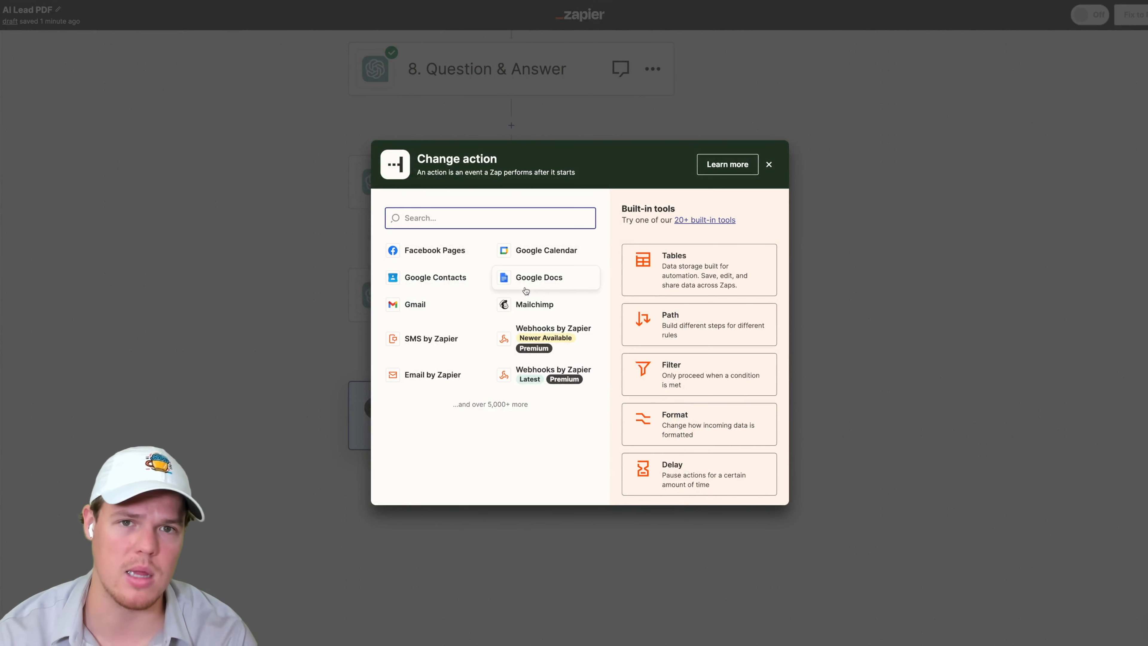
type("goog")
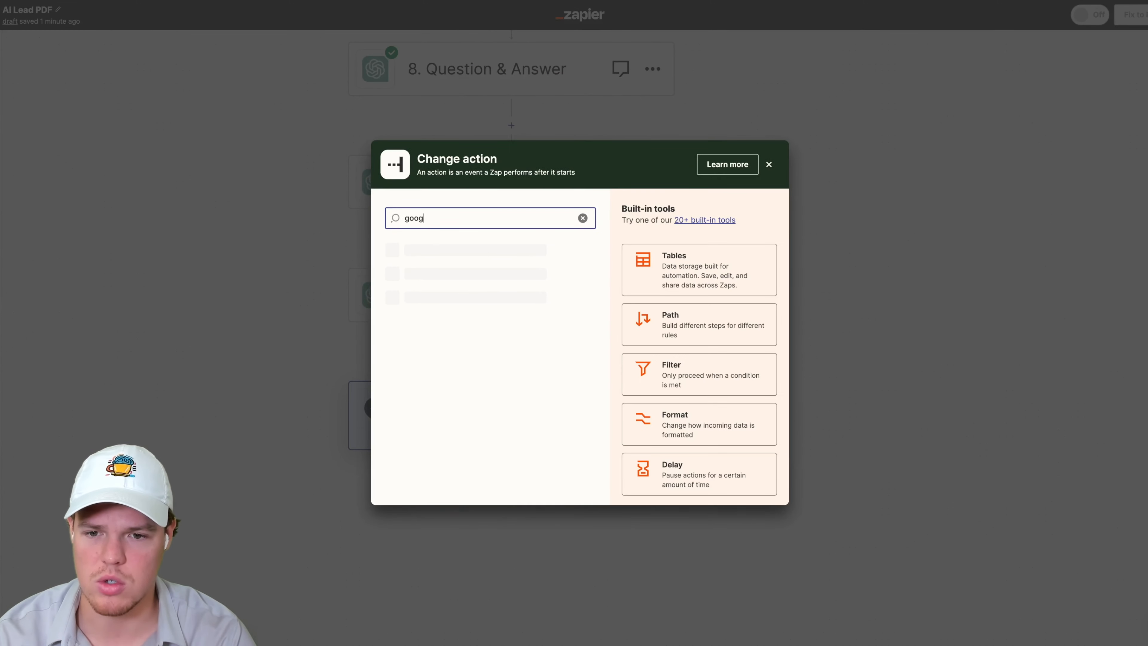
type("le slide")
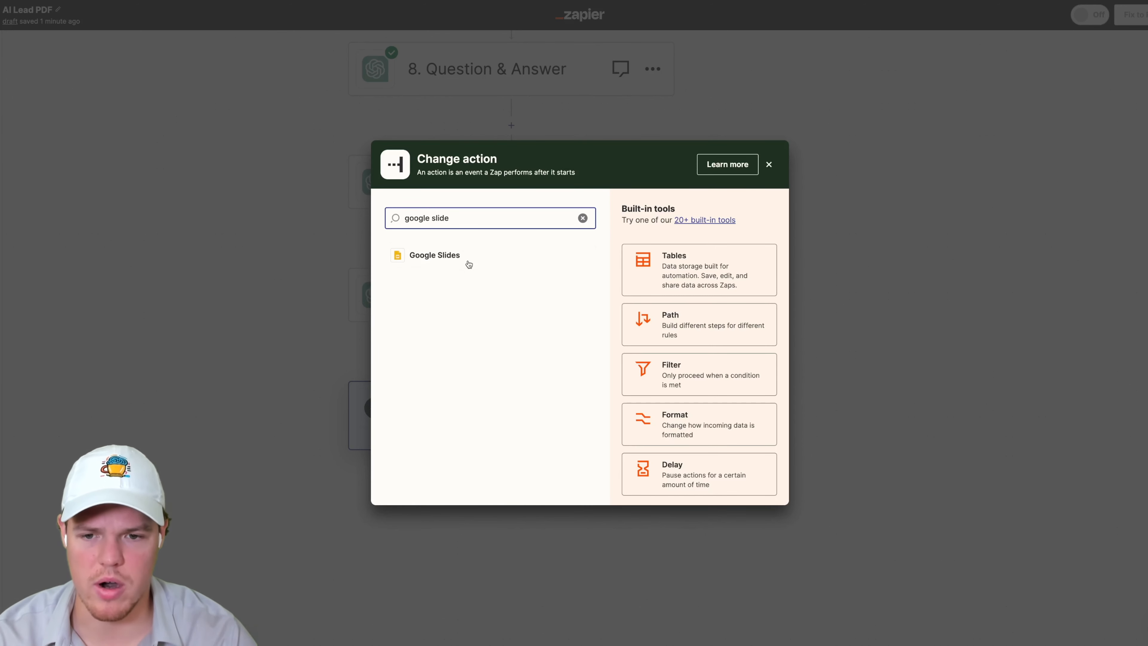
left_click(468, 264)
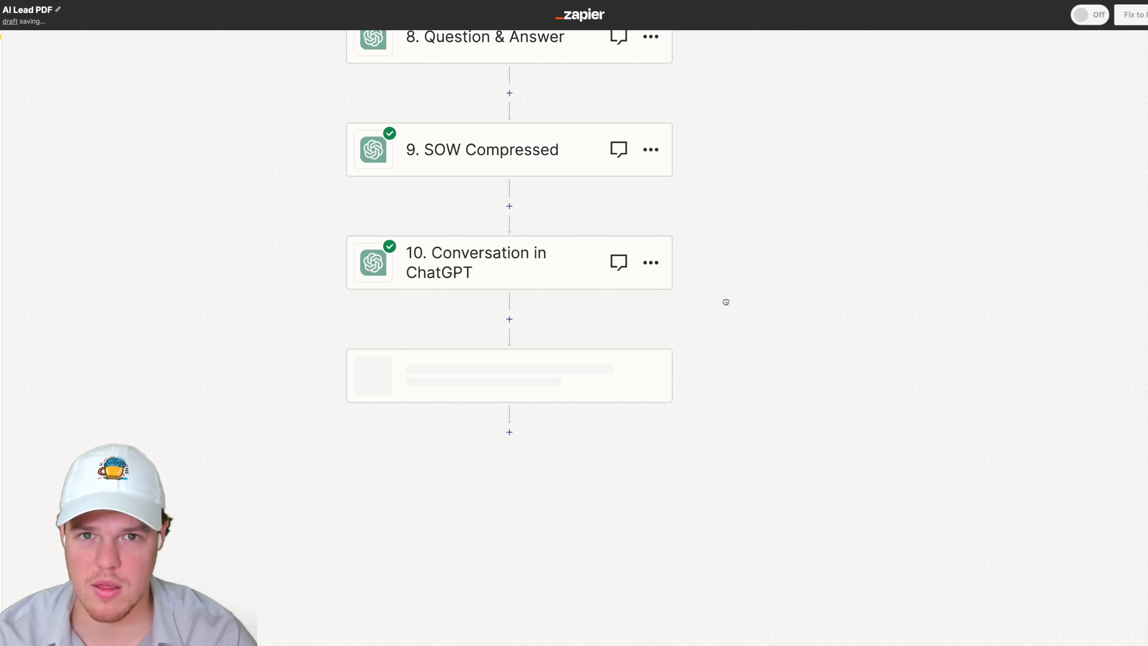
left_click(795, 165)
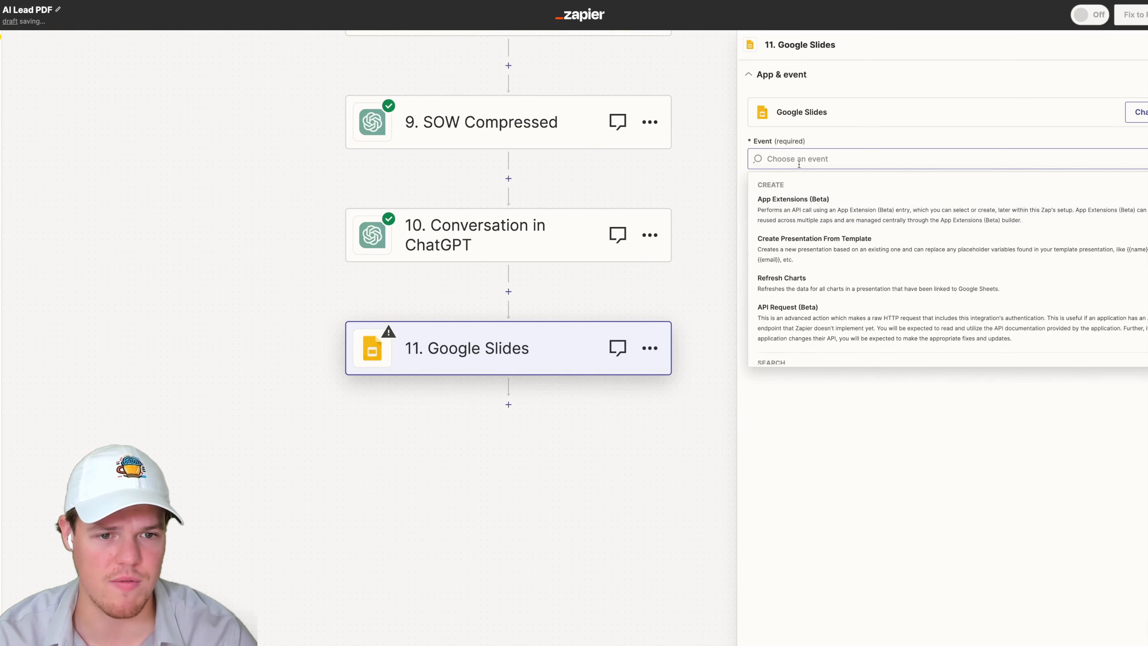
left_click(832, 252)
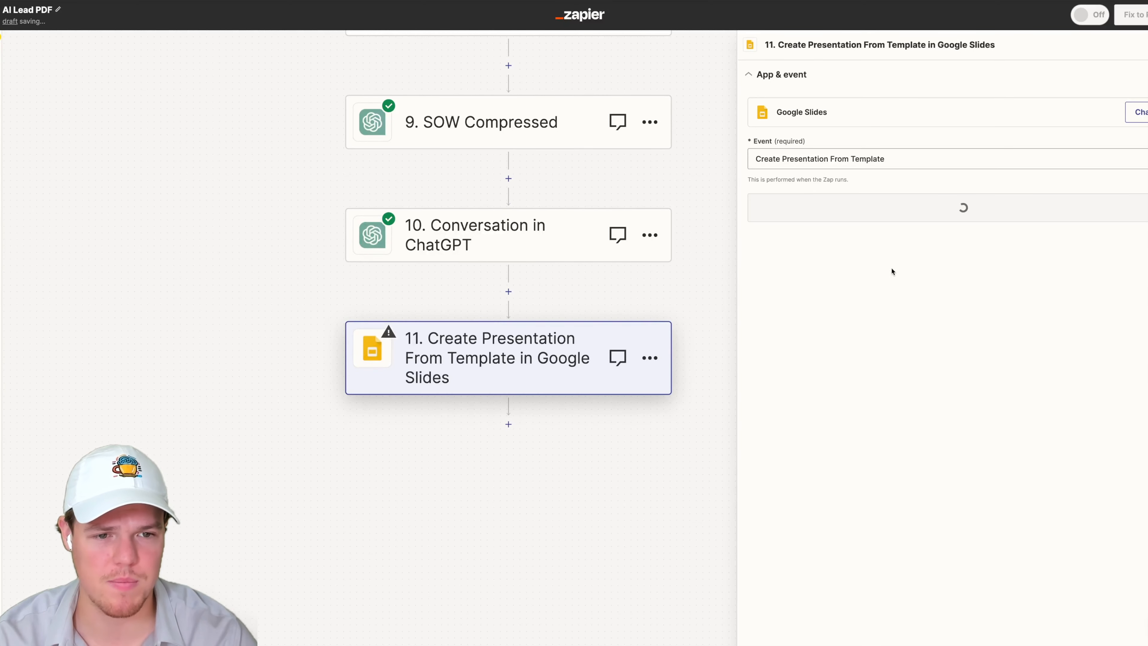
- Confirm the Google Slides account and open the action's settings fields
left_click(925, 208)
left_click(776, 213)
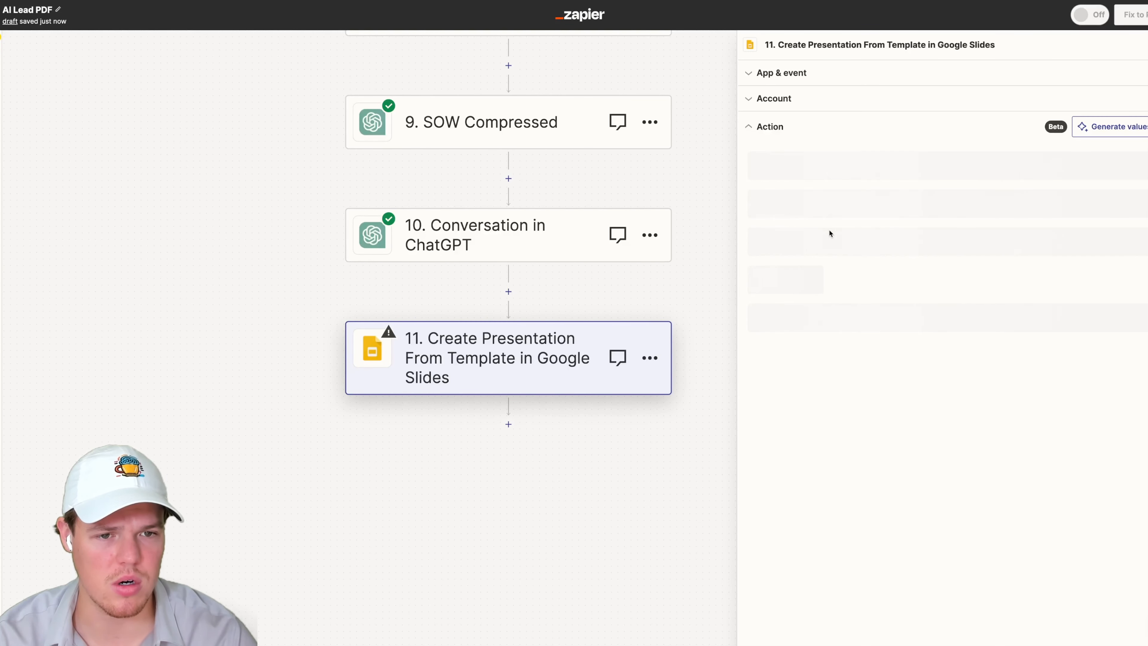
left_click(859, 173)
left_click(873, 146)
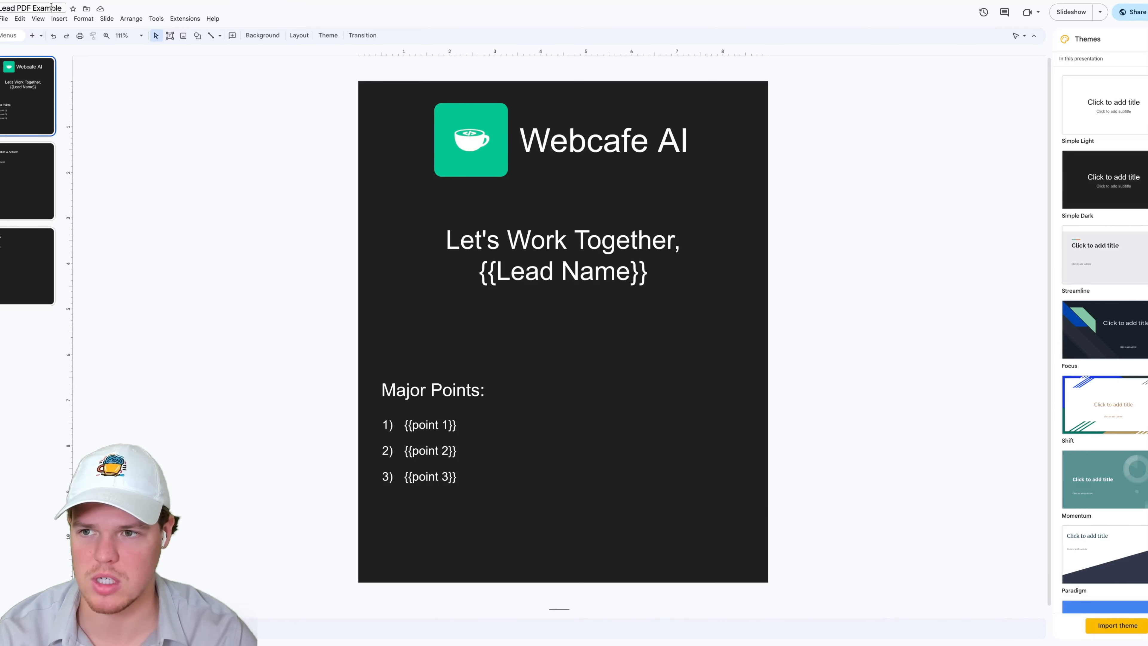
- Copy the template name Lead PDF Example from the Slides file and paste it as the Title of New Presentation
left_click(34, 5)
key("ctrl+c")
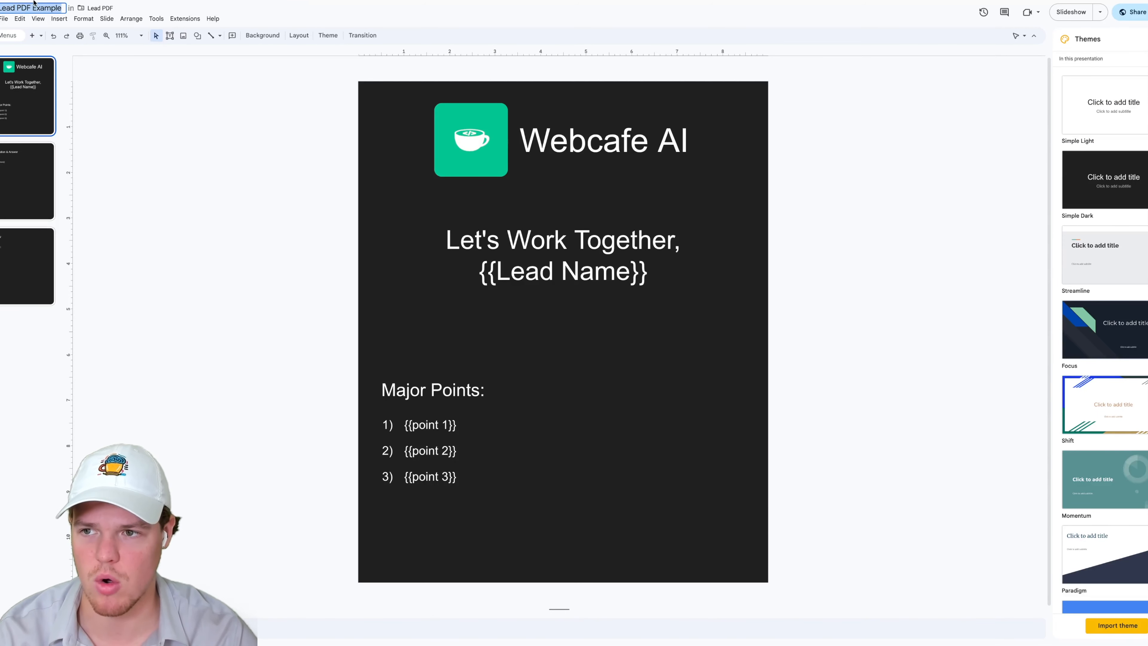
left_click(109, 88)
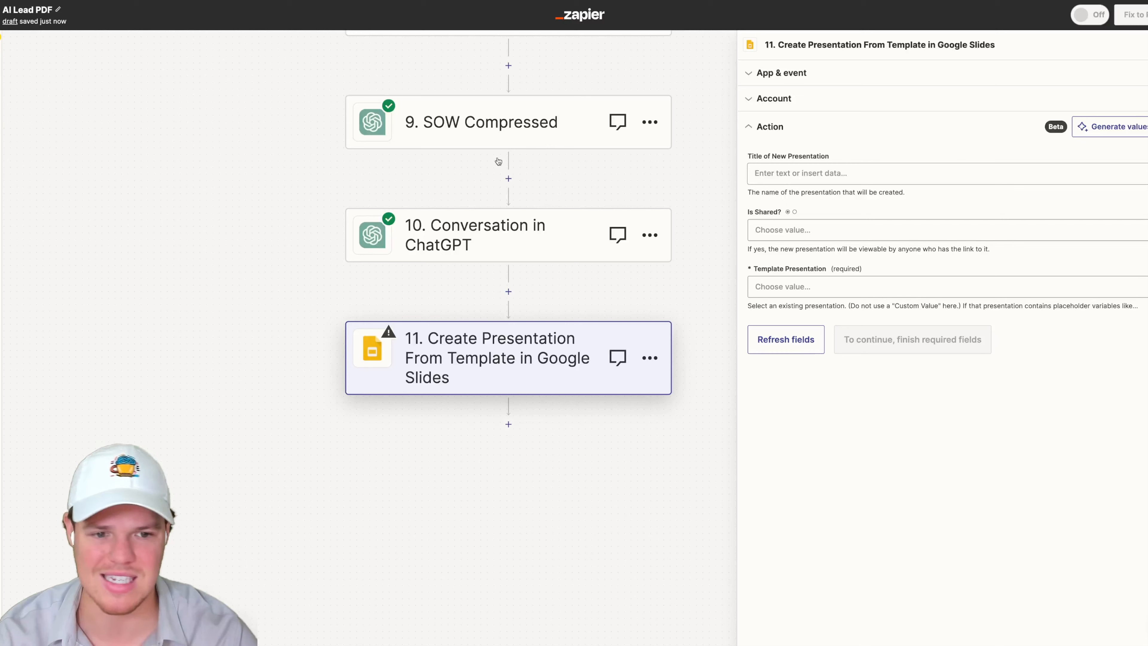
left_click(795, 173)
key("ctrl+v")
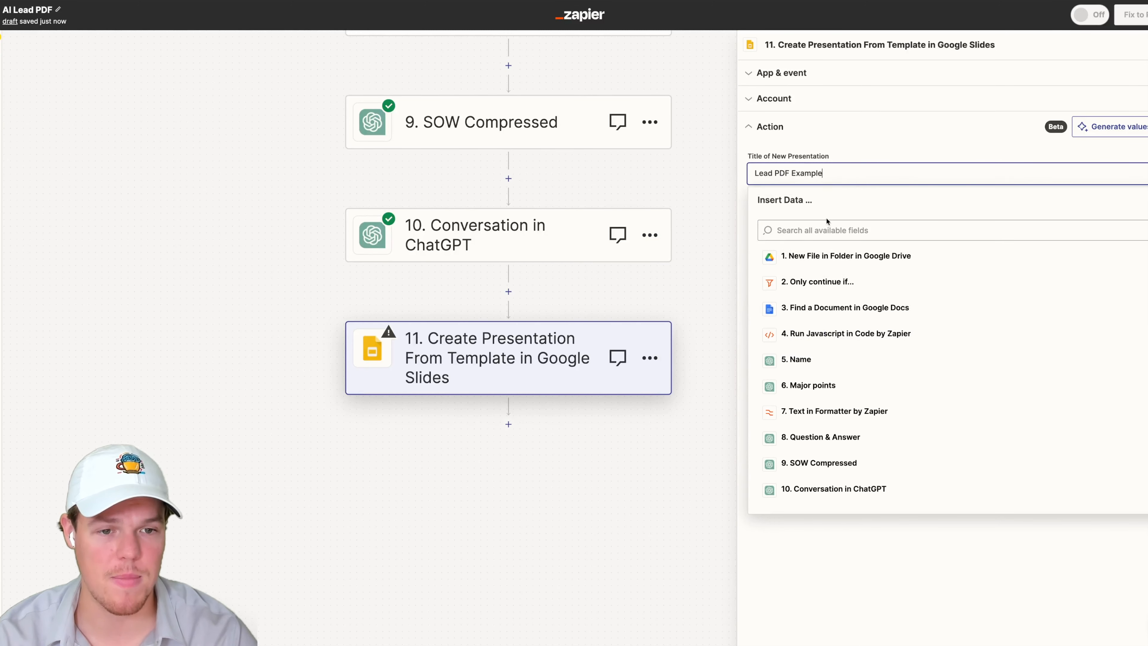
left_click(874, 137)
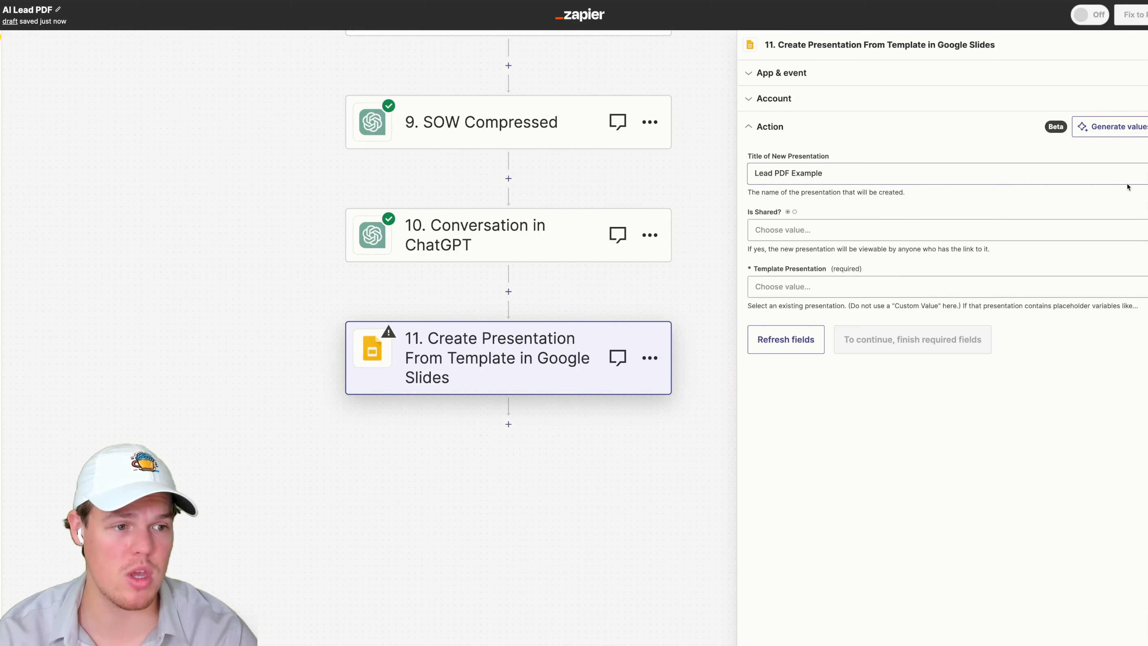
- Set the Is Shared? option to False
left_click(965, 230)
left_click(796, 368)
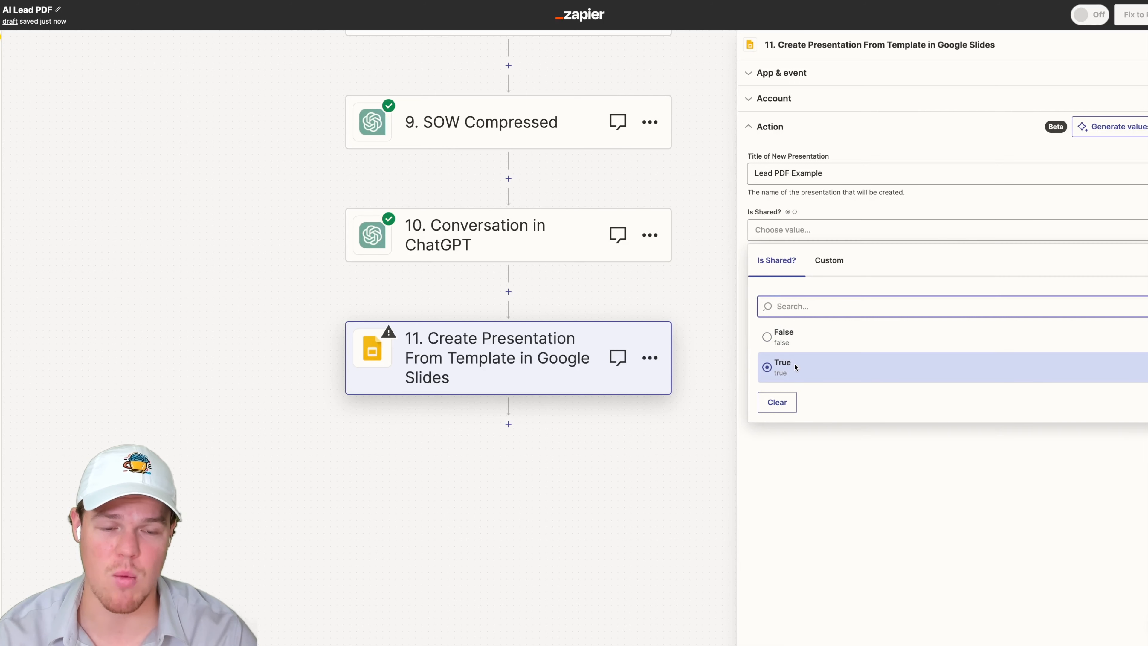
left_click(836, 233)
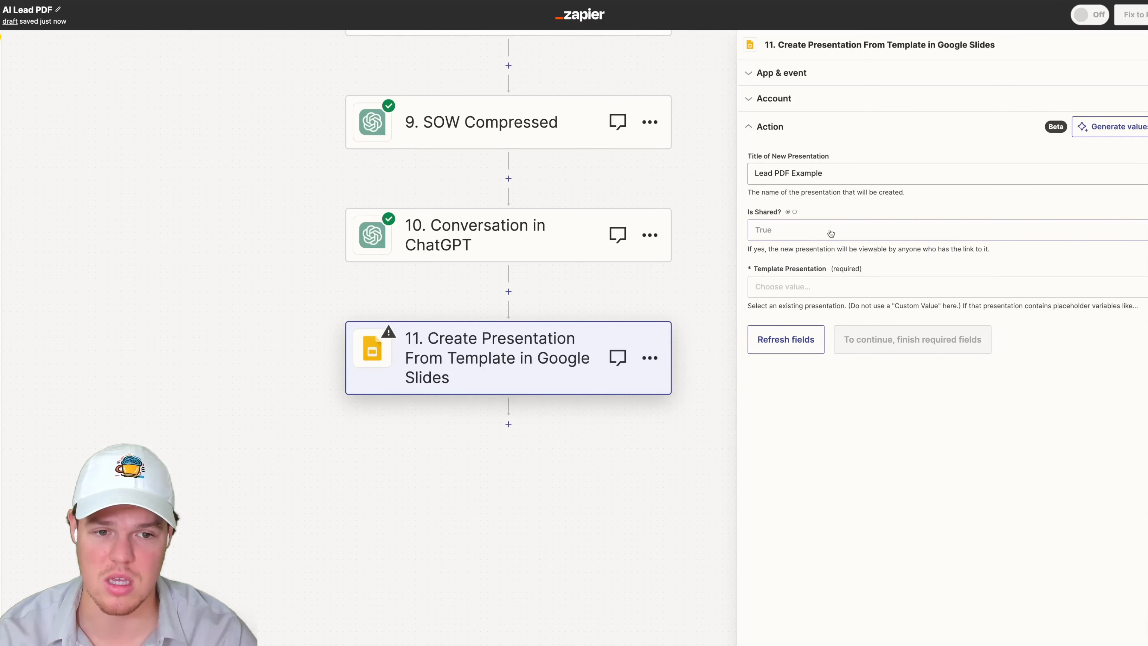
left_click(862, 232)
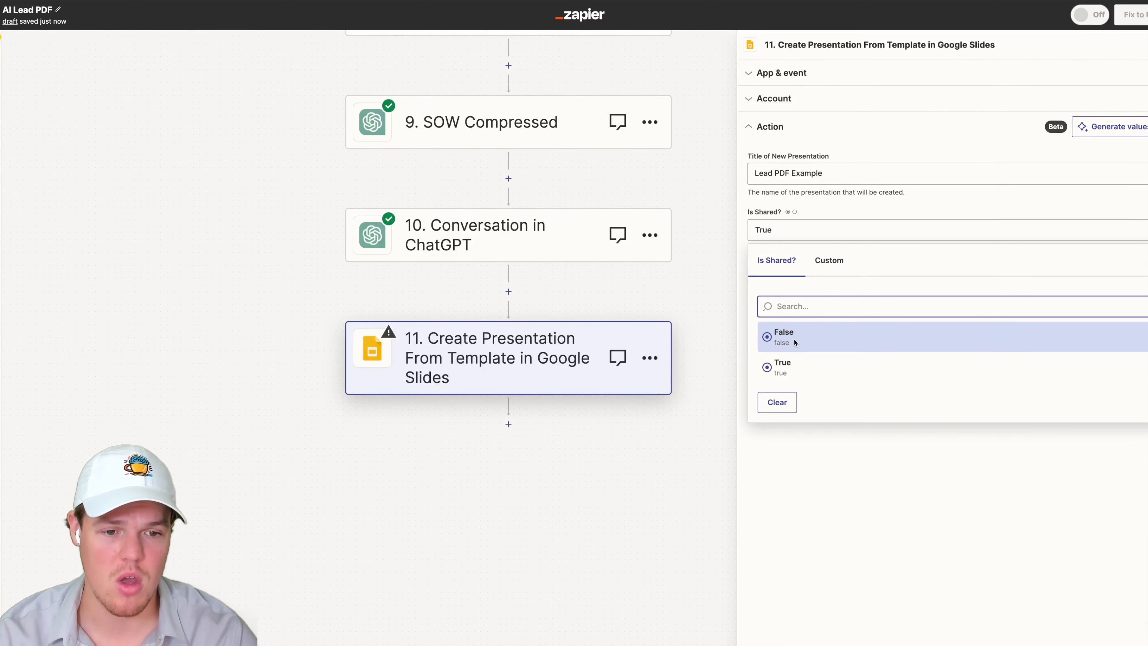
left_click(959, 202)
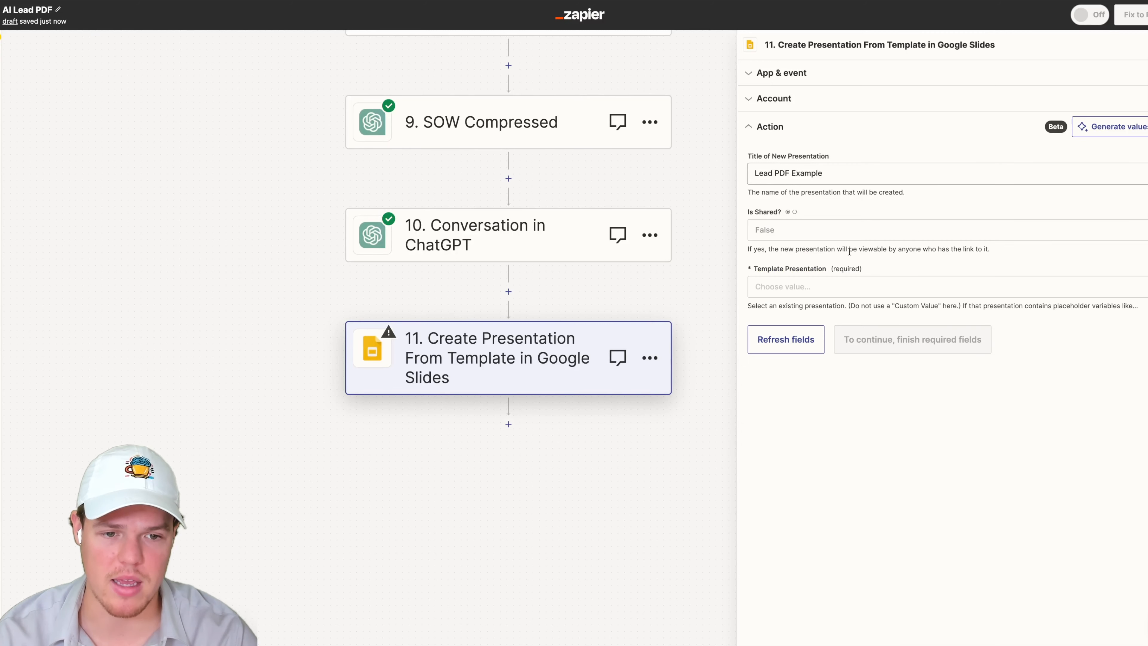
- Select Lead PDF Example as the Template Presentation
left_click(813, 284)
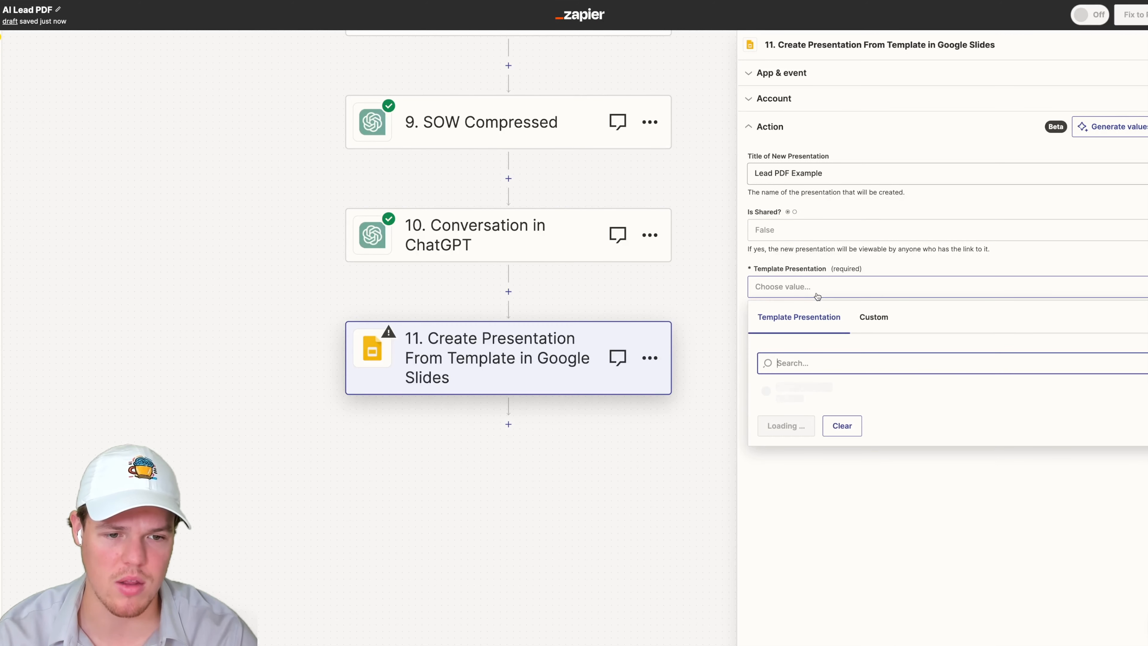
left_click(813, 392)
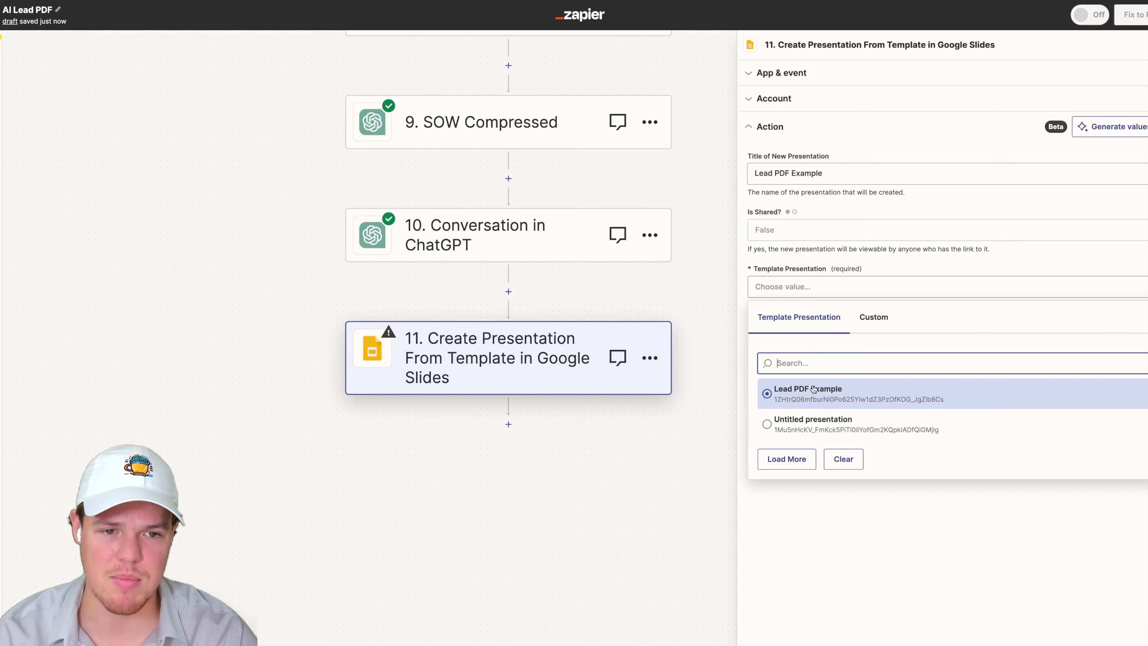
triple_click(814, 174)
key("BackSpace")
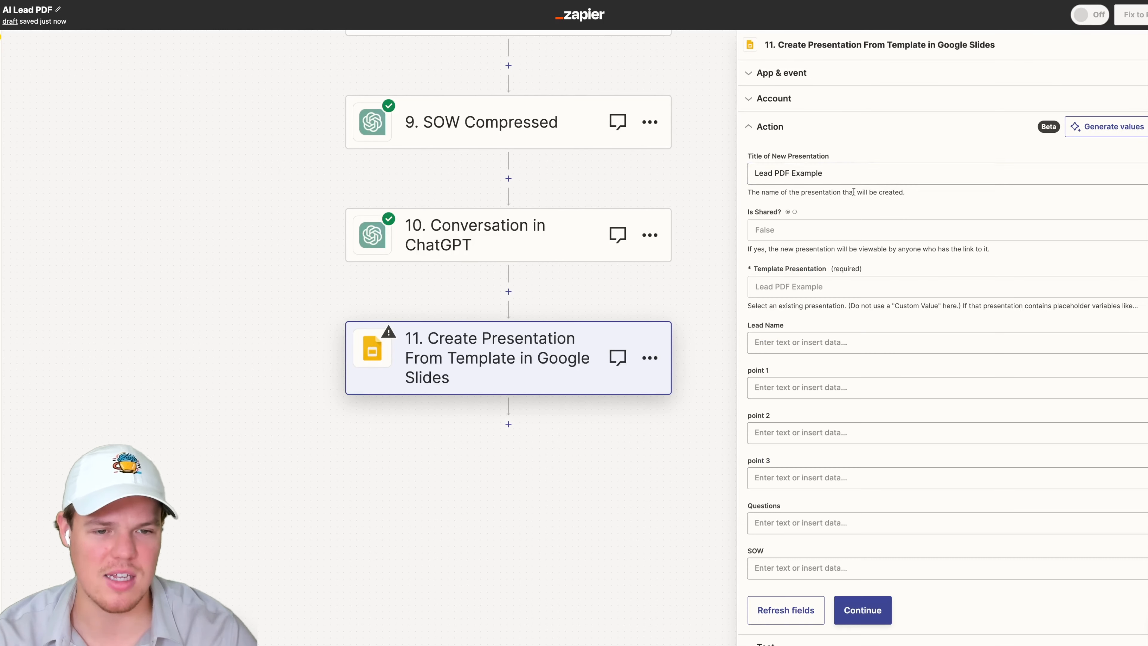
- Set the Title of New Presentation to the Name step's Reply followed by " - Welcome To Webcafe AI"
left_click(827, 181)
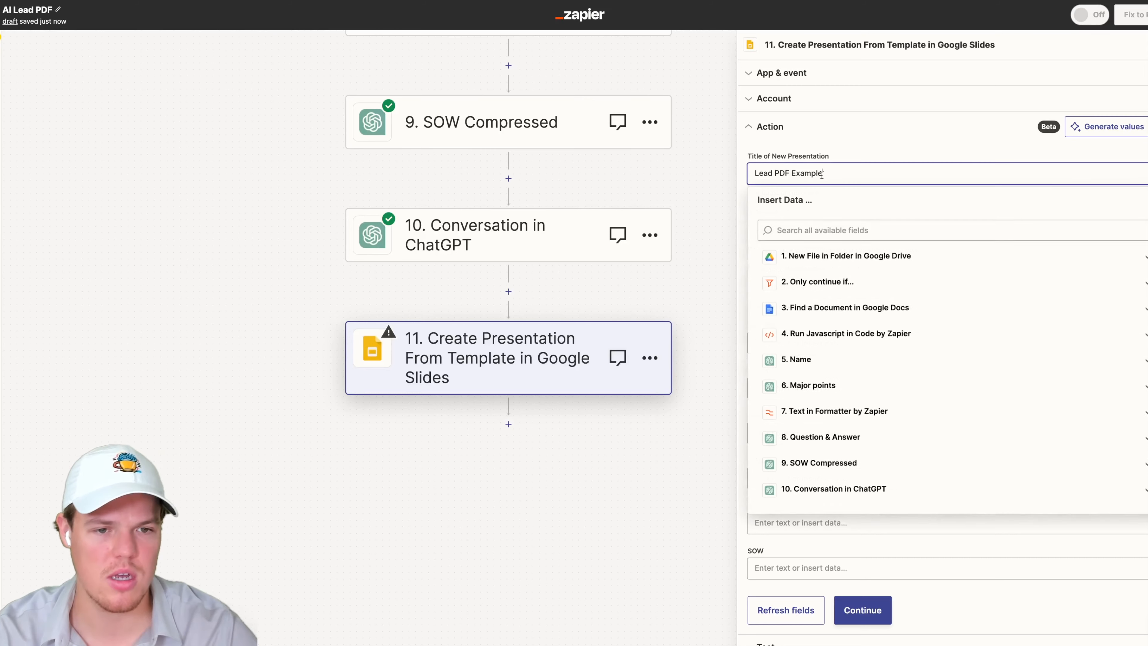
triple_click(823, 174)
key("BackSpace")
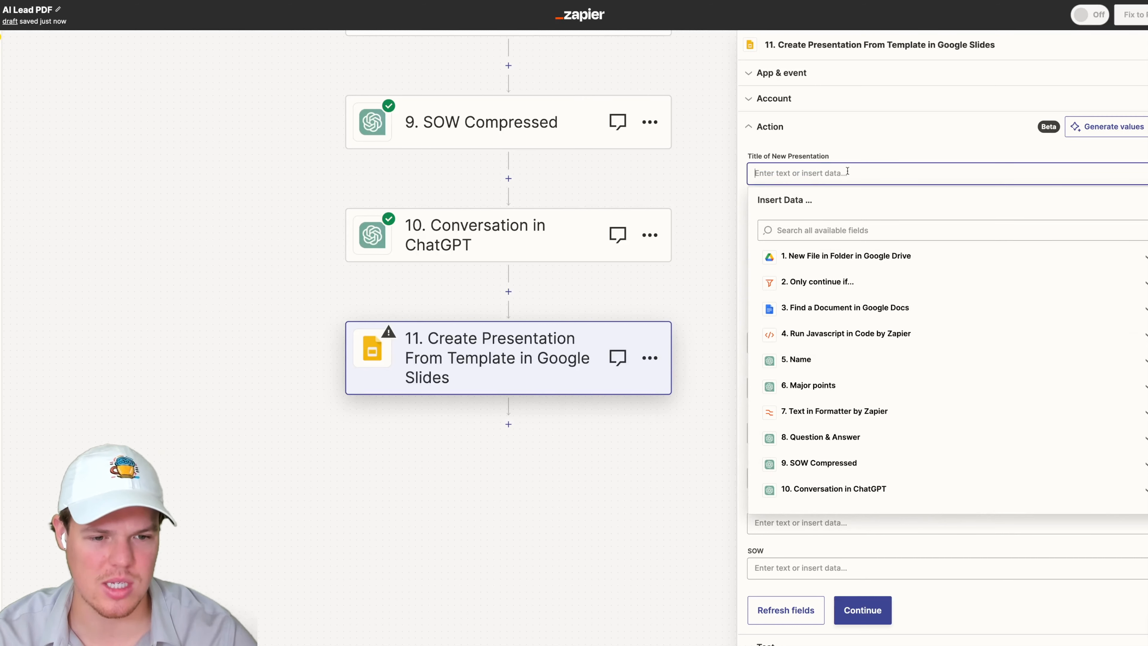
left_click(893, 360)
left_click(802, 473)
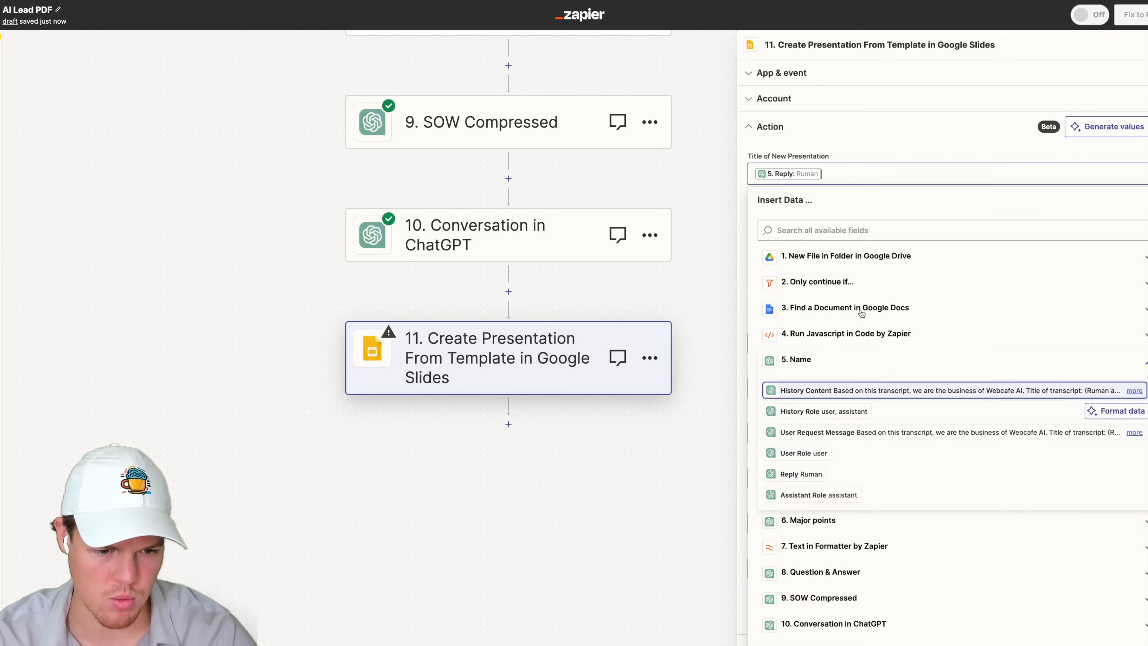
left_click(865, 147)
left_click(841, 174)
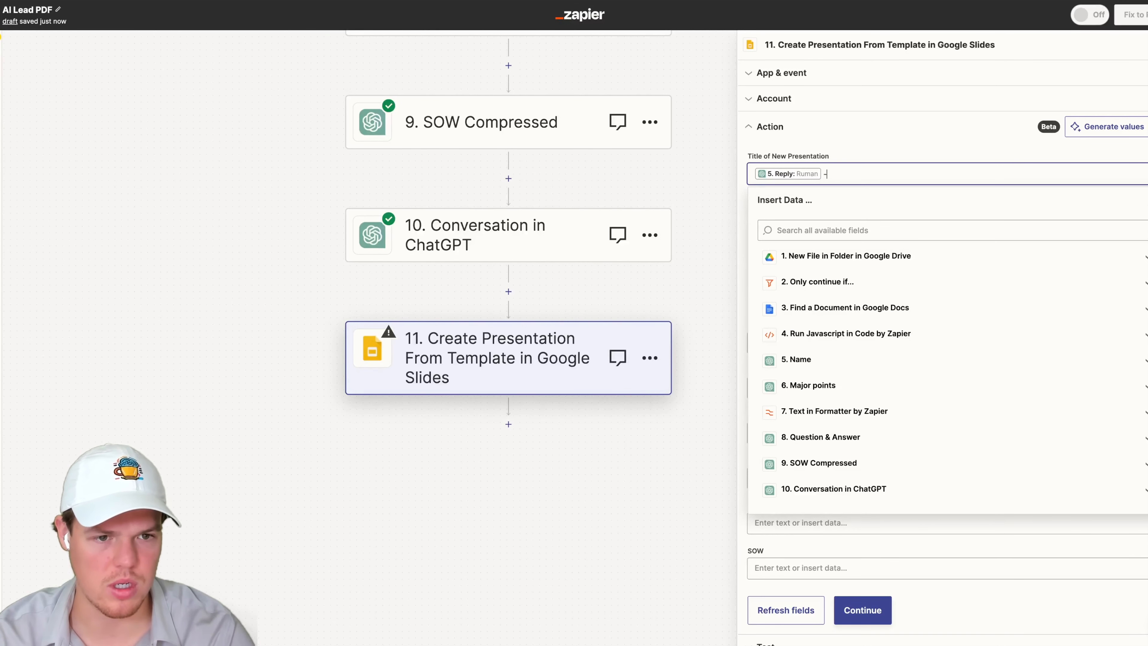
type("- Welcome To Webcafe AI")
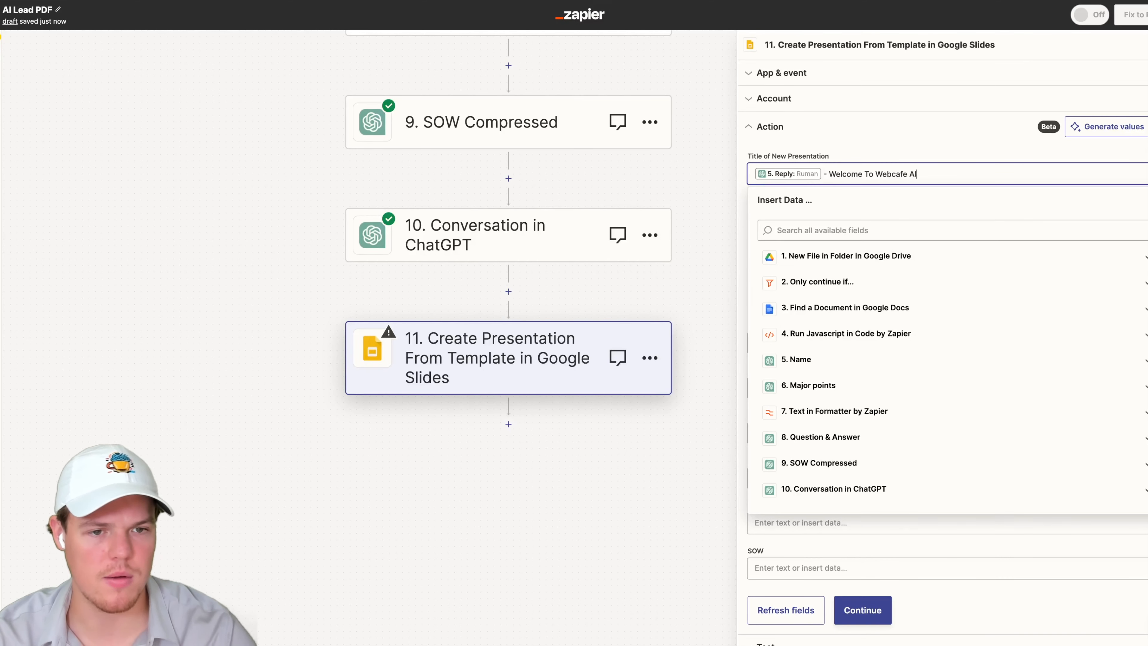
left_click(932, 143)
- Map the Lead Name placeholder field to the Reply output of the Name step
scroll(929, 211, "down", 1)
left_click(819, 328)
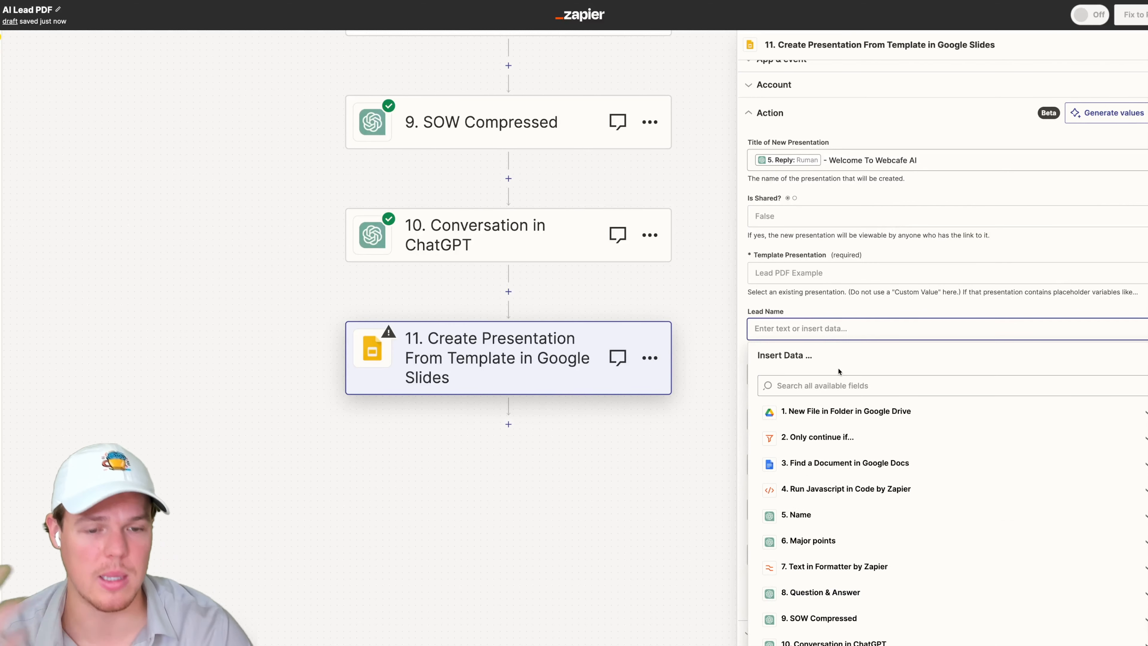
scroll(835, 481, "down", 1)
left_click(833, 491)
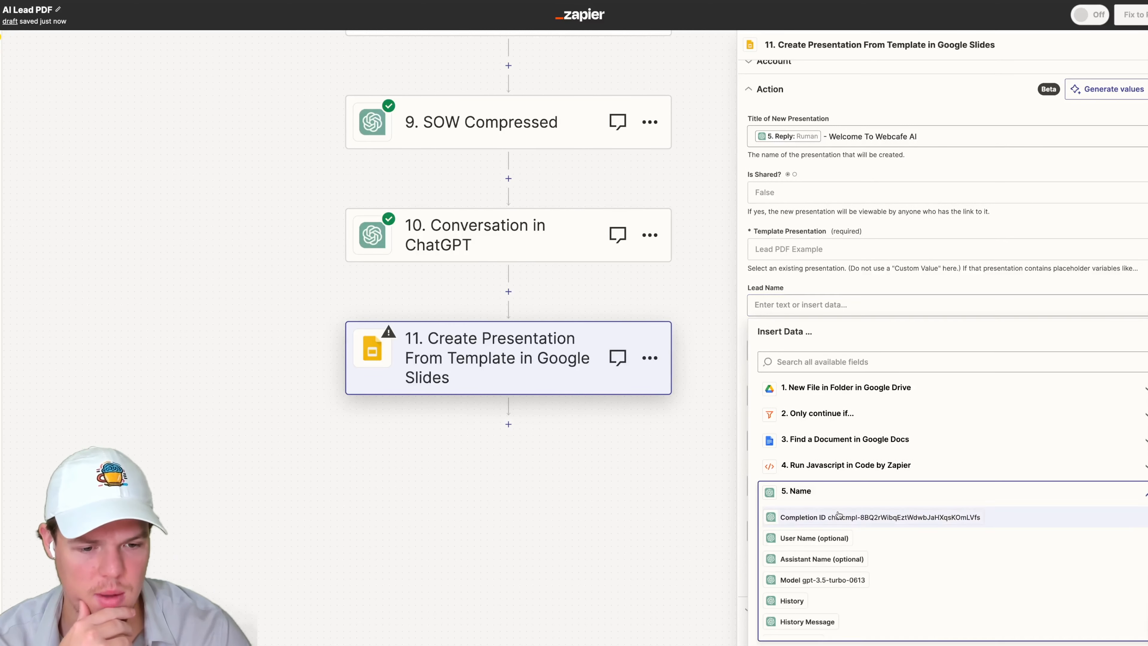
left_click(832, 606)
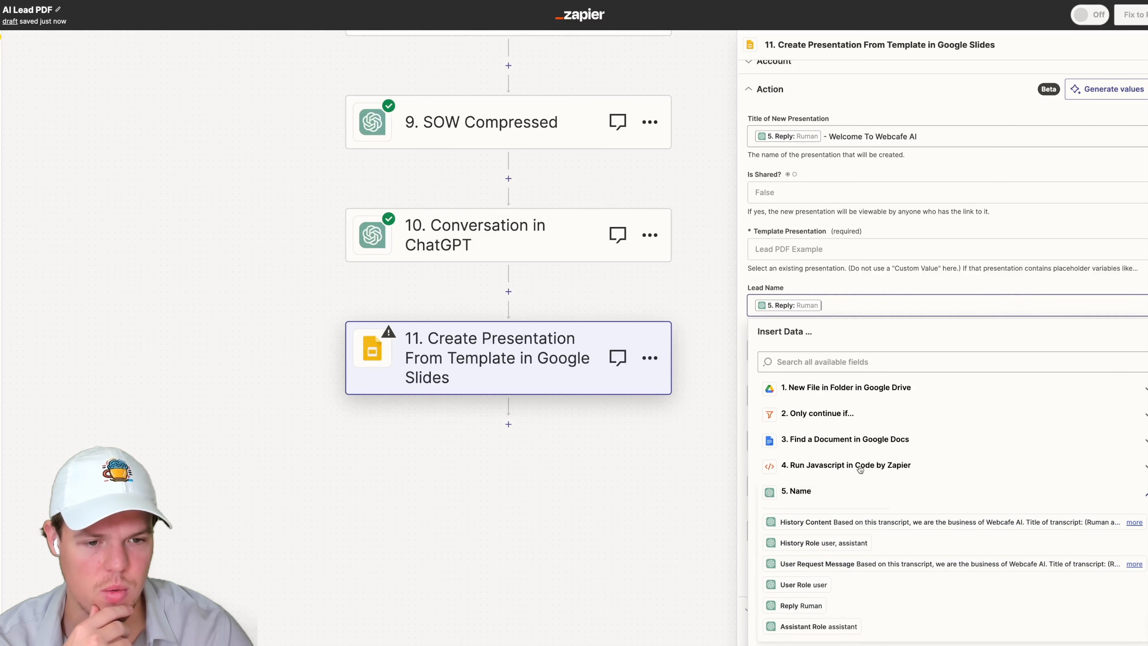
left_click(893, 280)
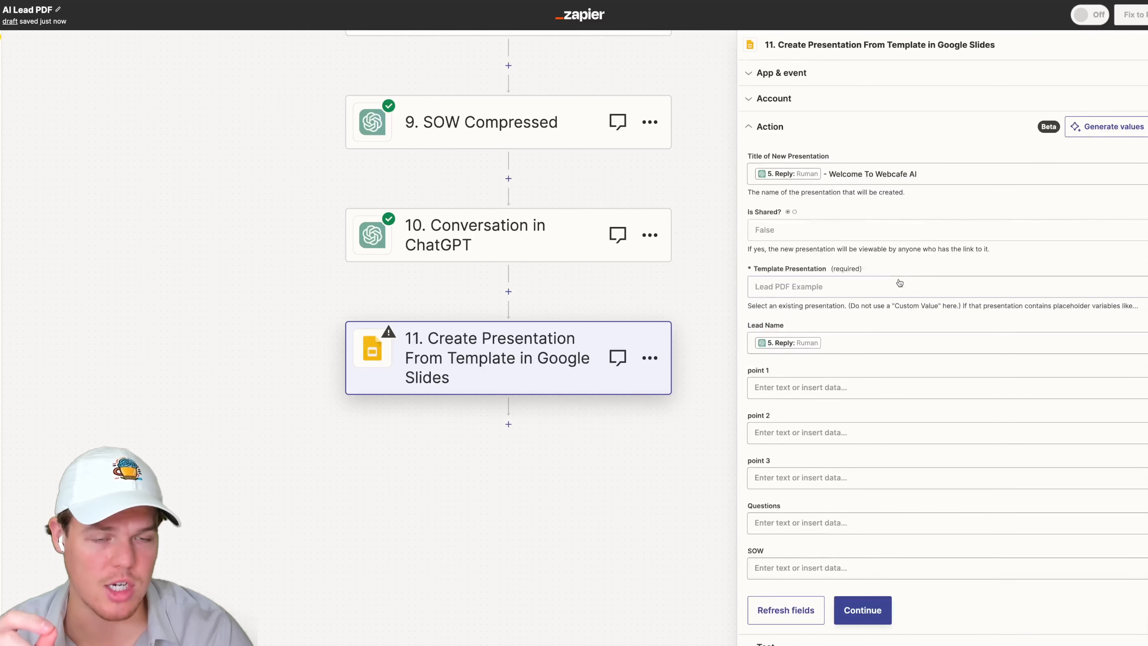
left_click(879, 374)
scroll(879, 344, "down", 3)
left_click(850, 520)
scroll(850, 498, "down", 5)
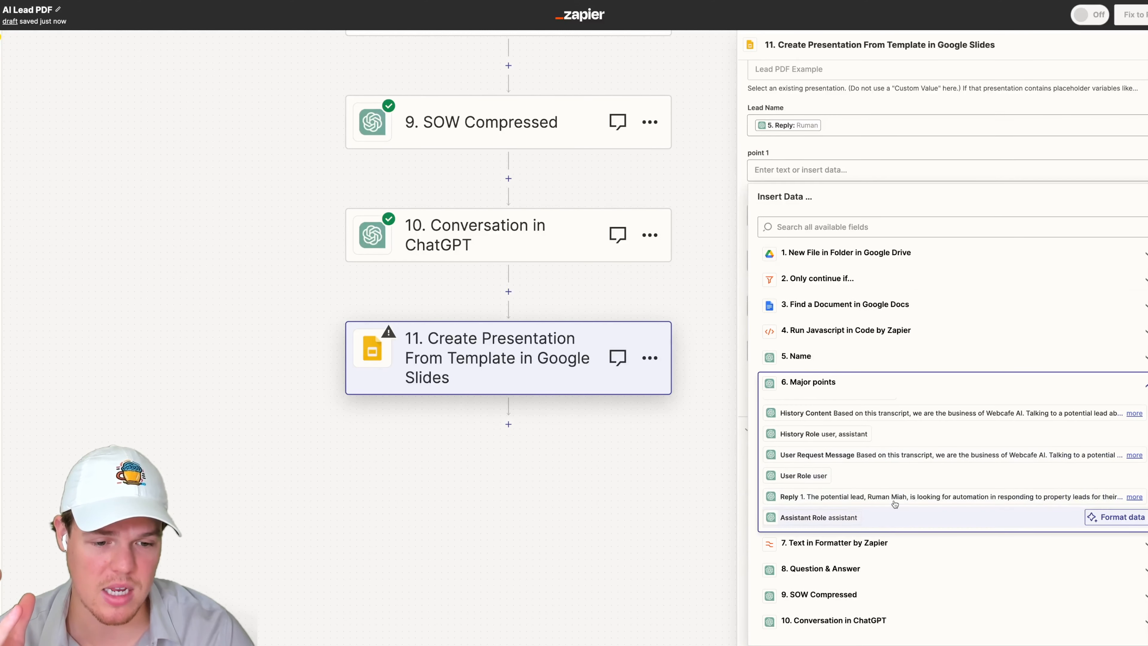
left_click(884, 497)
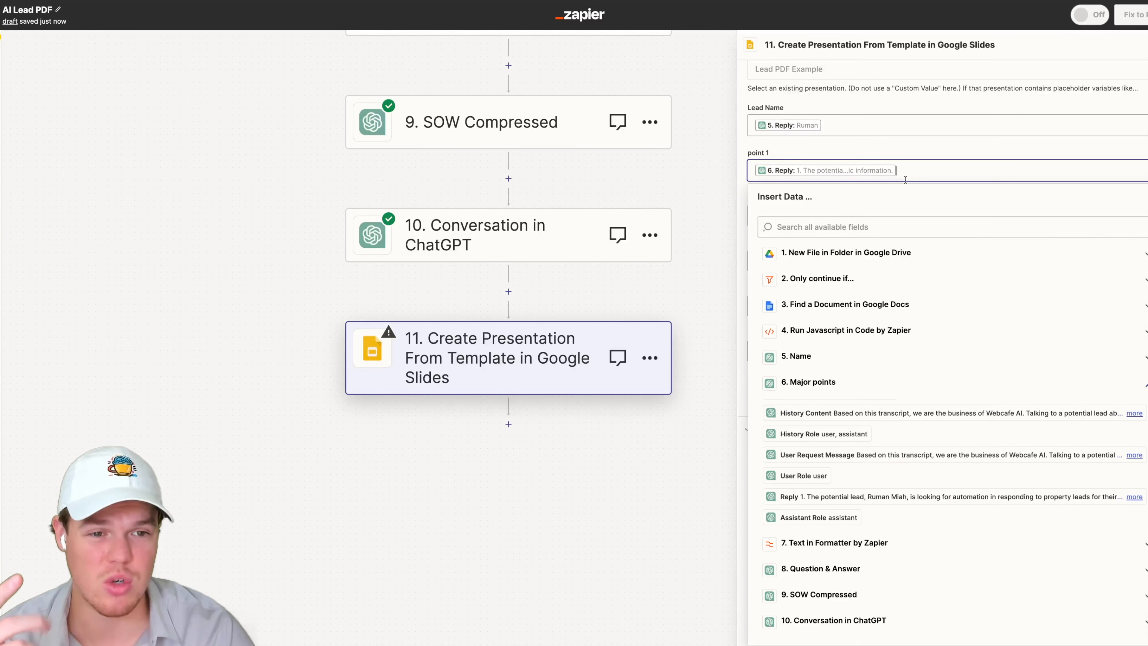
key("BackSpace")
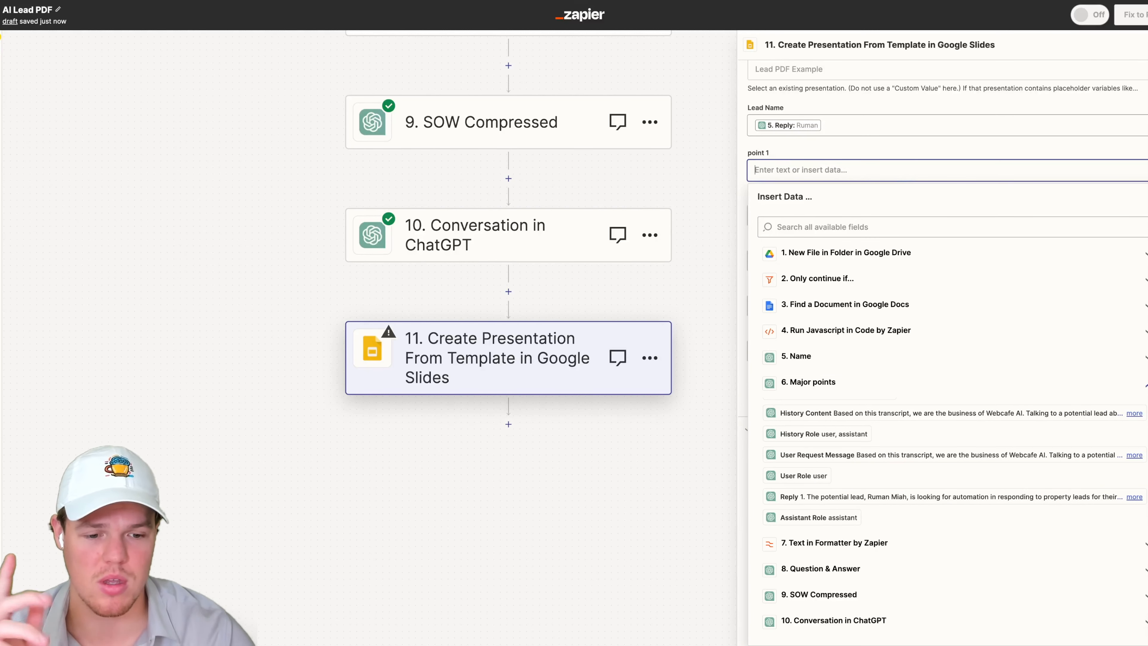
- Map the point 1 field to Output Item 1 of the Text in Formatter step
left_click(834, 542)
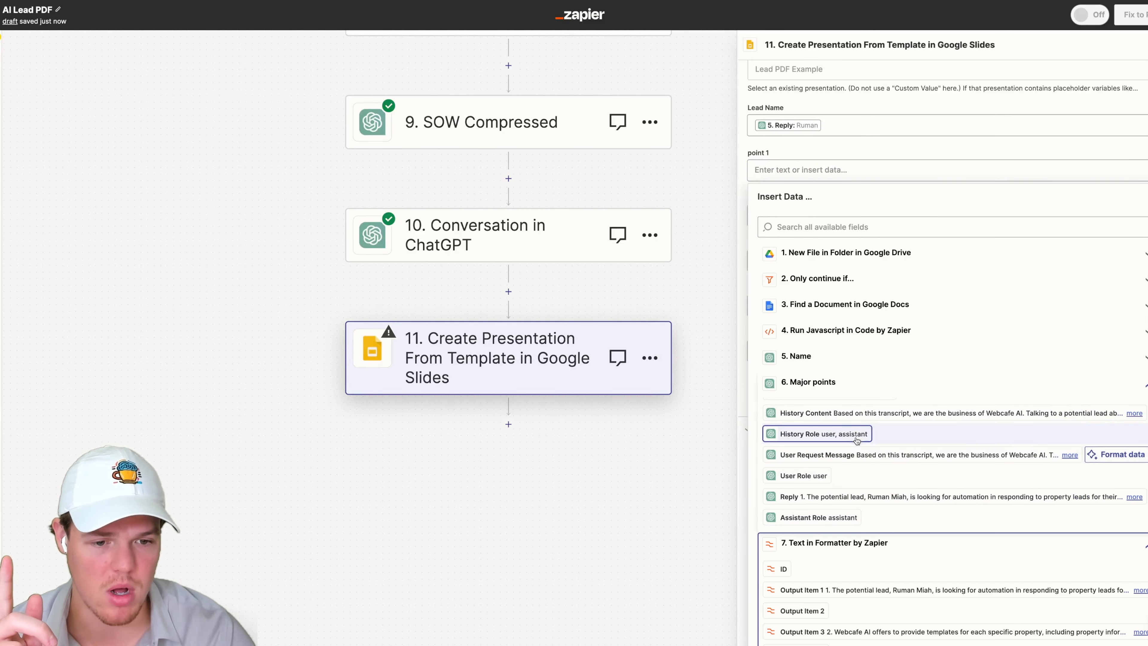
left_click(852, 389)
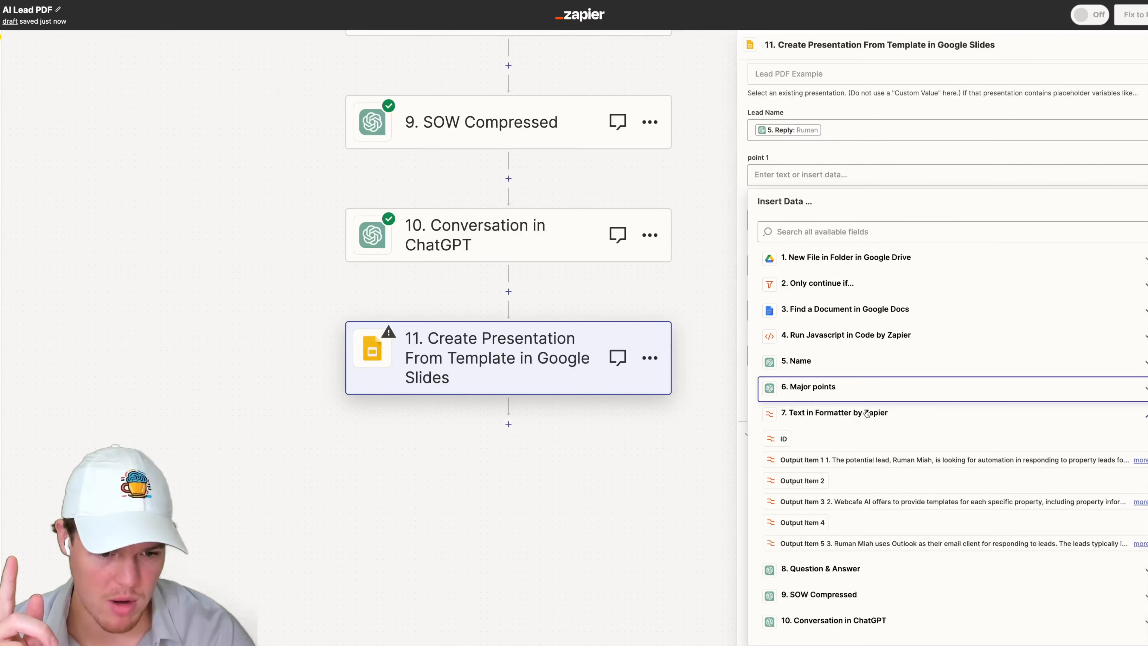
left_click(848, 460)
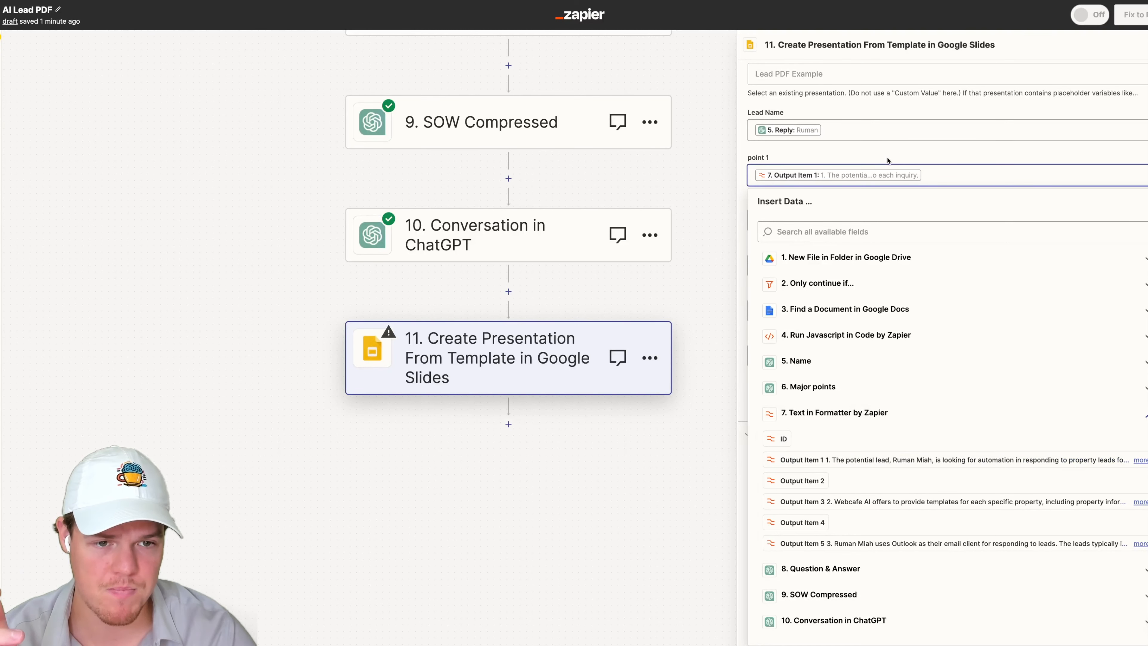
left_click(887, 160)
key("Escape")
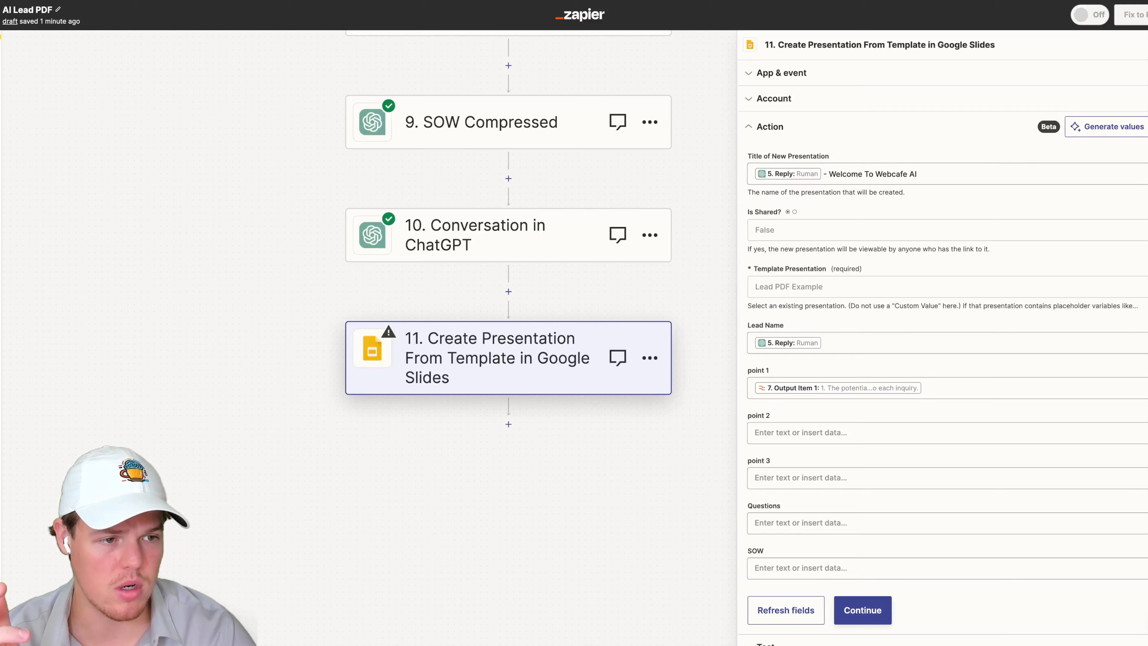
- Map the point 2 field to Output Item 3 of the Text in Formatter step
left_click(822, 432)
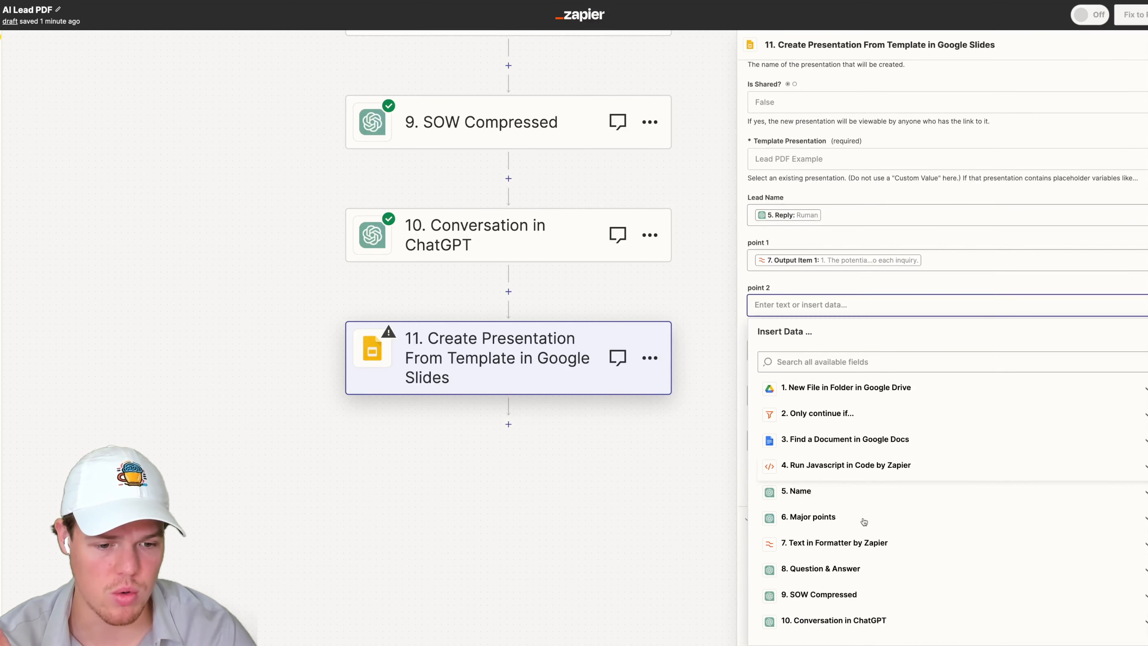
left_click(809, 501)
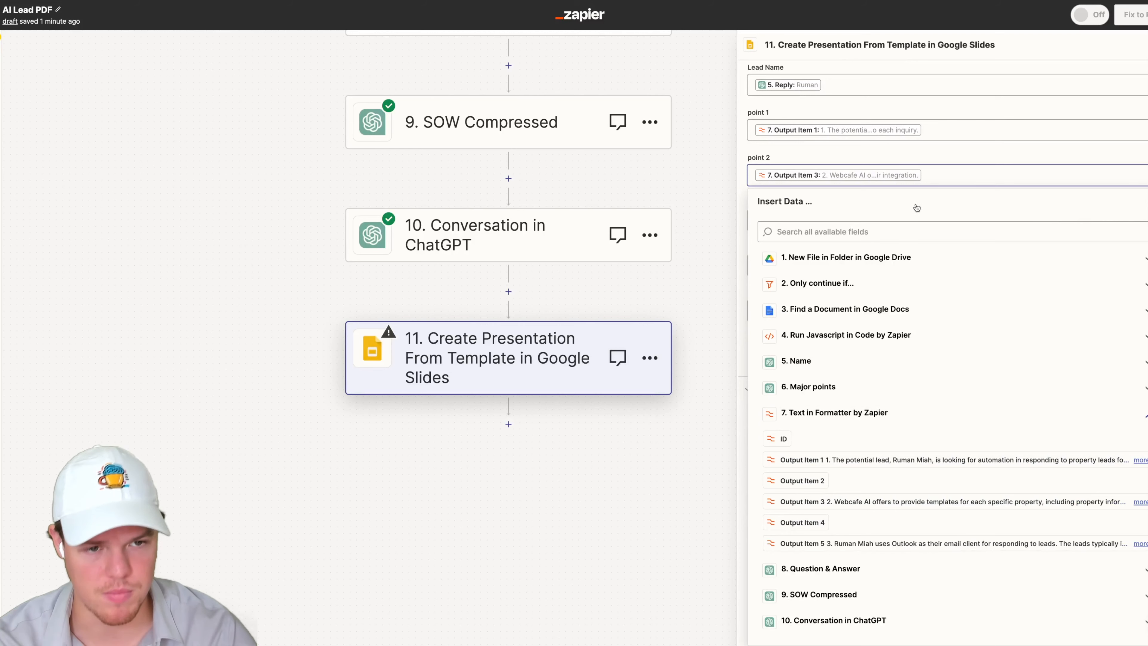
key("Escape")
- Map the point 3 field to Output Item 5 of the Text in Formatter step
scroll(860, 336, "down", 1)
left_click(860, 477)
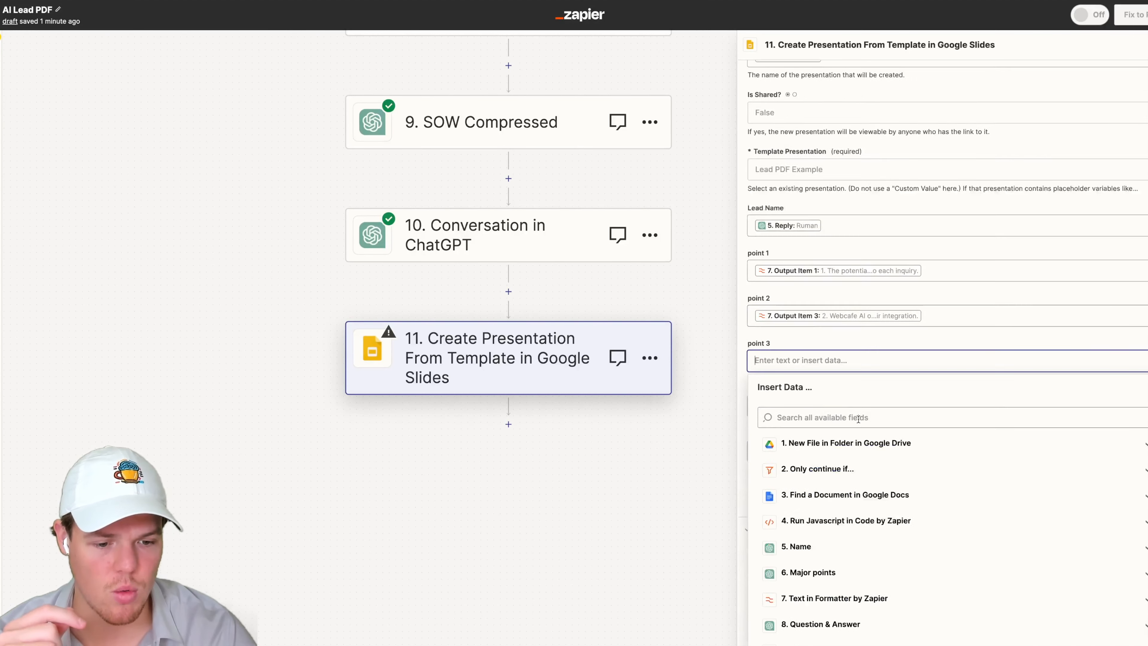
scroll(859, 559, "down", 3)
left_click(859, 545)
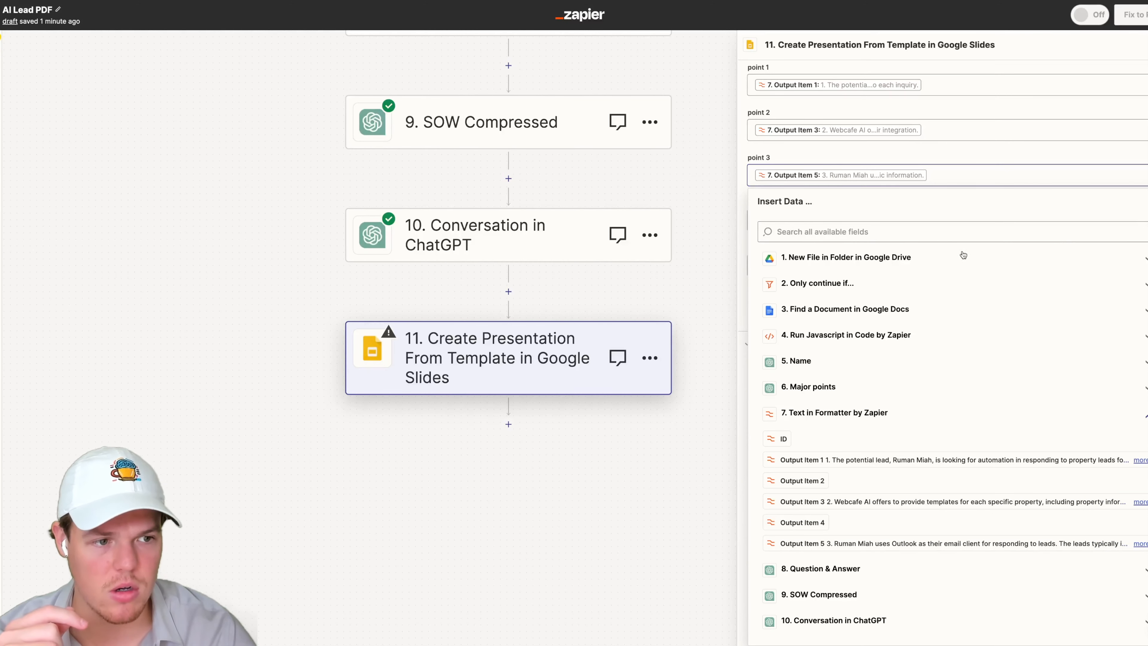
key("Escape")
- Map the Questions field to the Reply output of the Question & Answer step
left_click(825, 508)
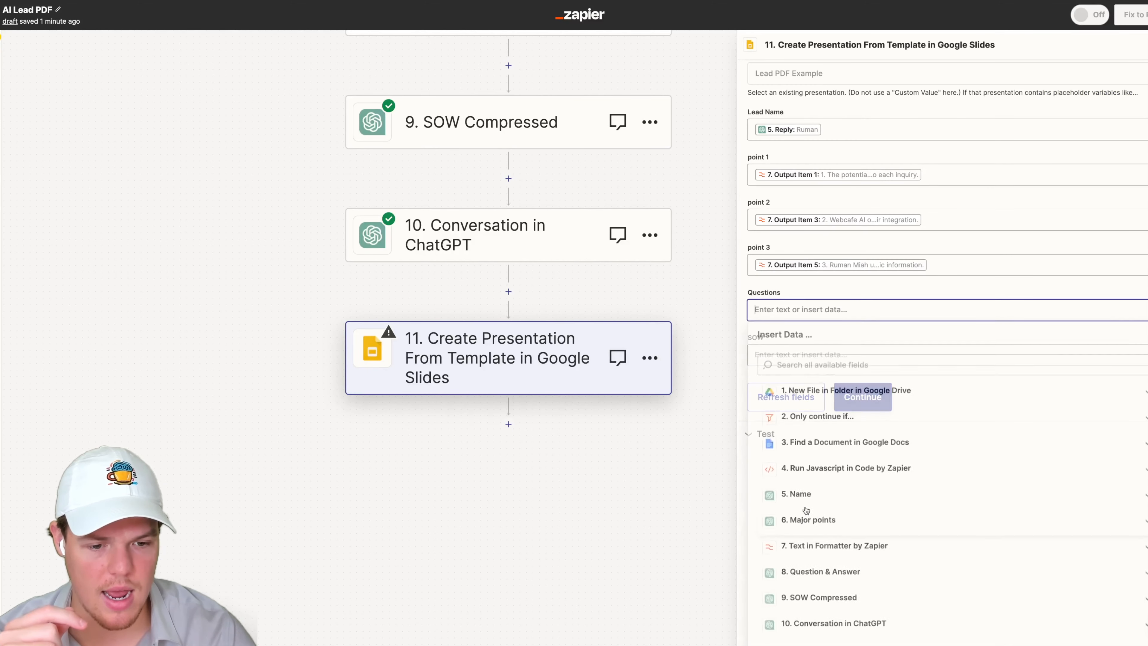
scroll(830, 415, "down", 5)
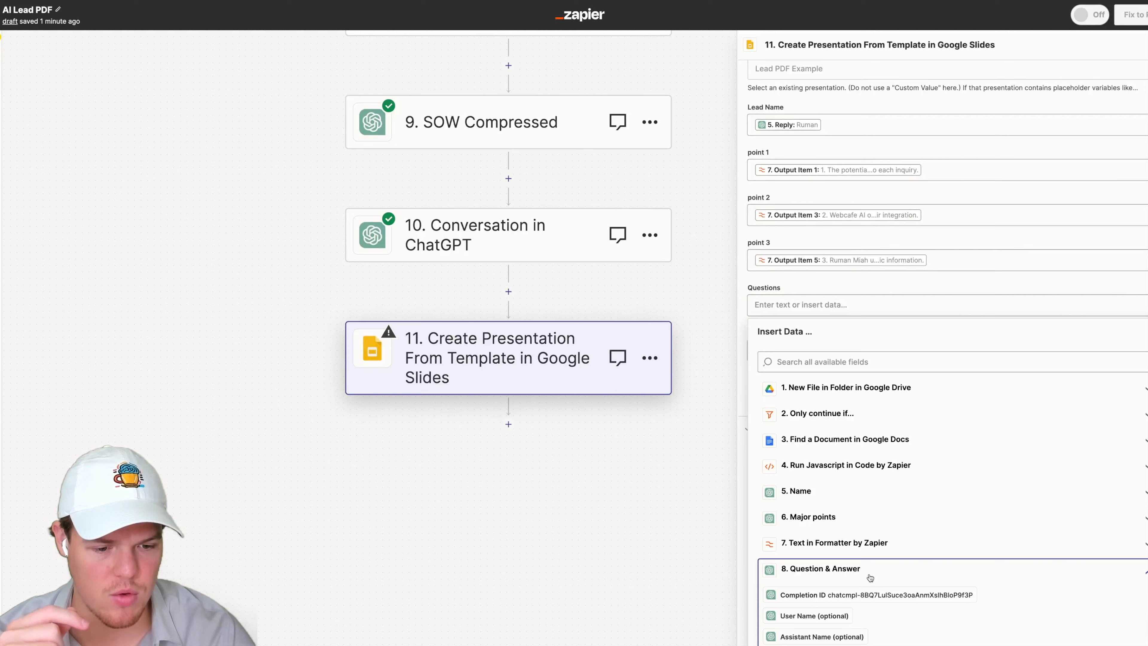
left_click(849, 571)
left_click(875, 555)
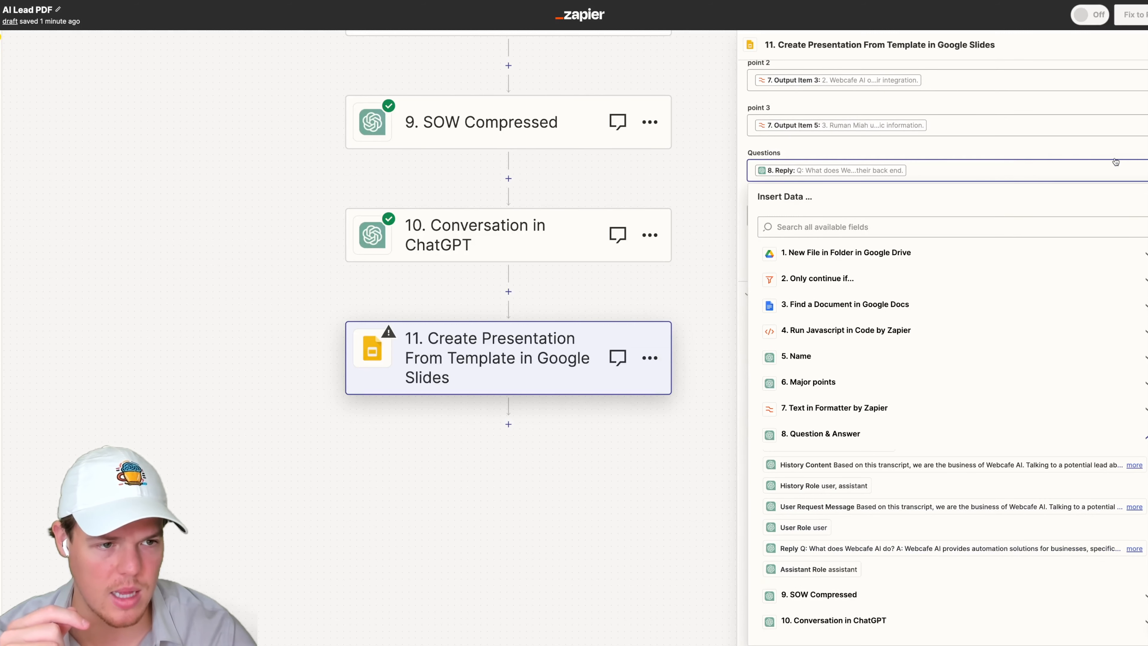
left_click(905, 206)
- Map the SOW field to the Reply output of the Conversation in ChatGPT step
left_click(834, 554)
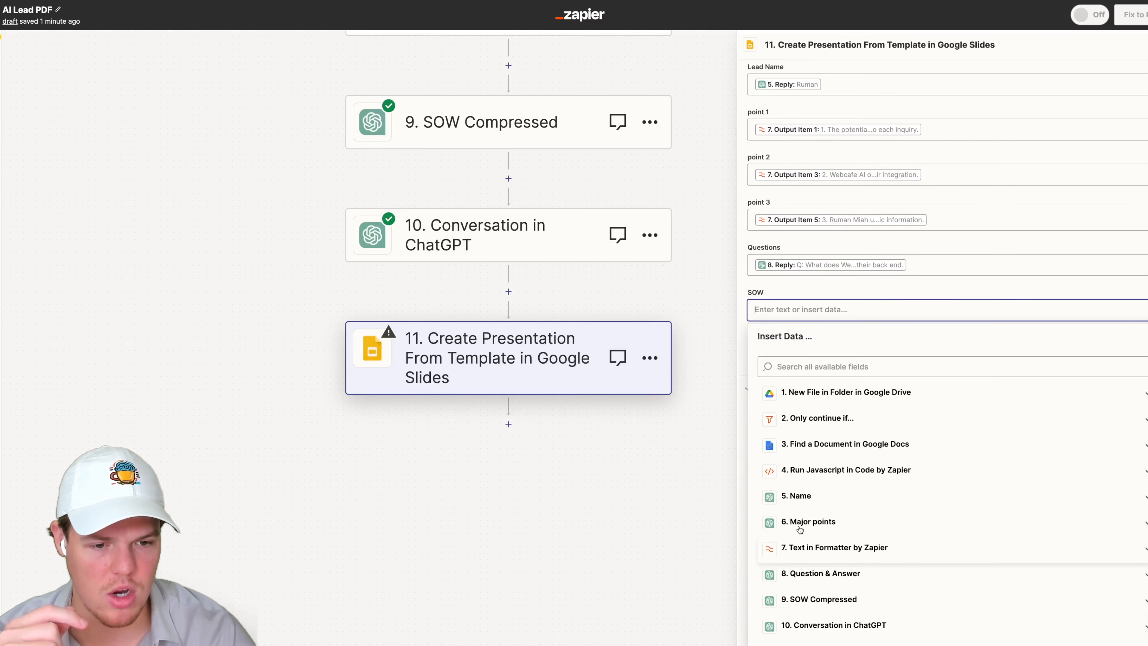
left_click(834, 625)
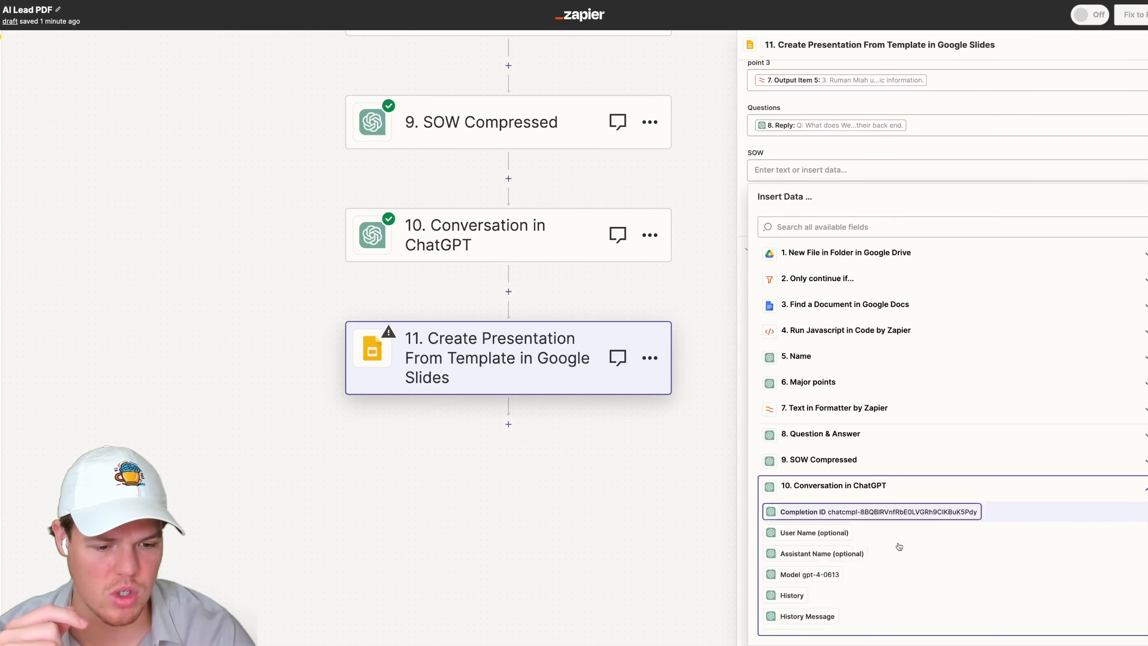
left_click(890, 600)
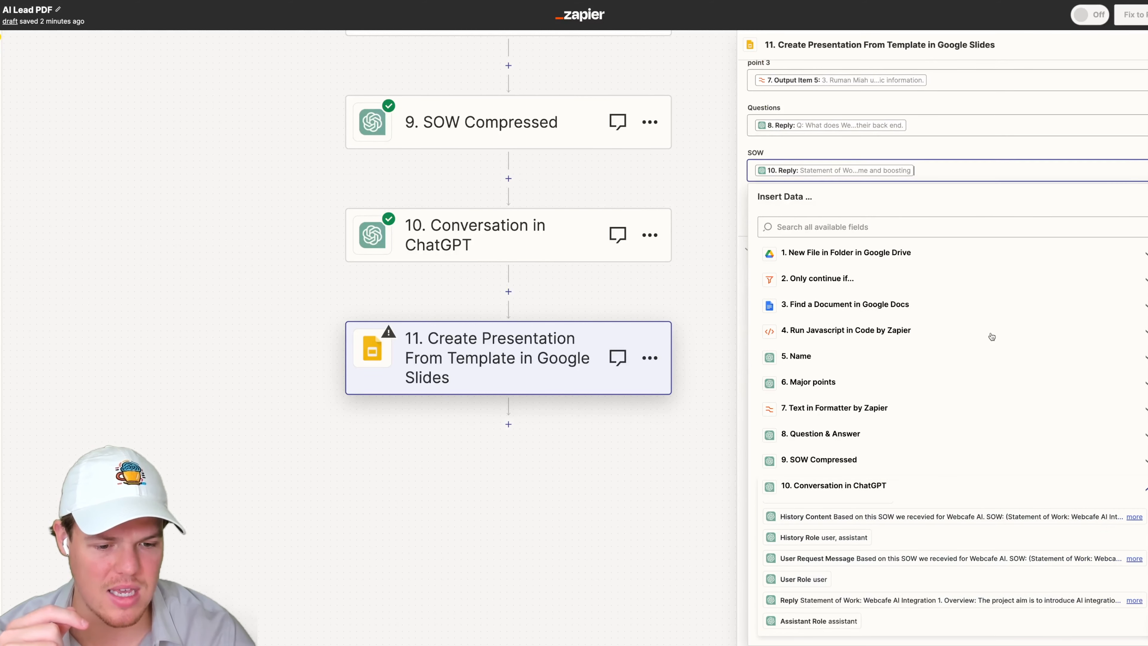
left_click(1100, 156)
- Continue to testing and run the test for the Google Slides step
left_click(855, 600)
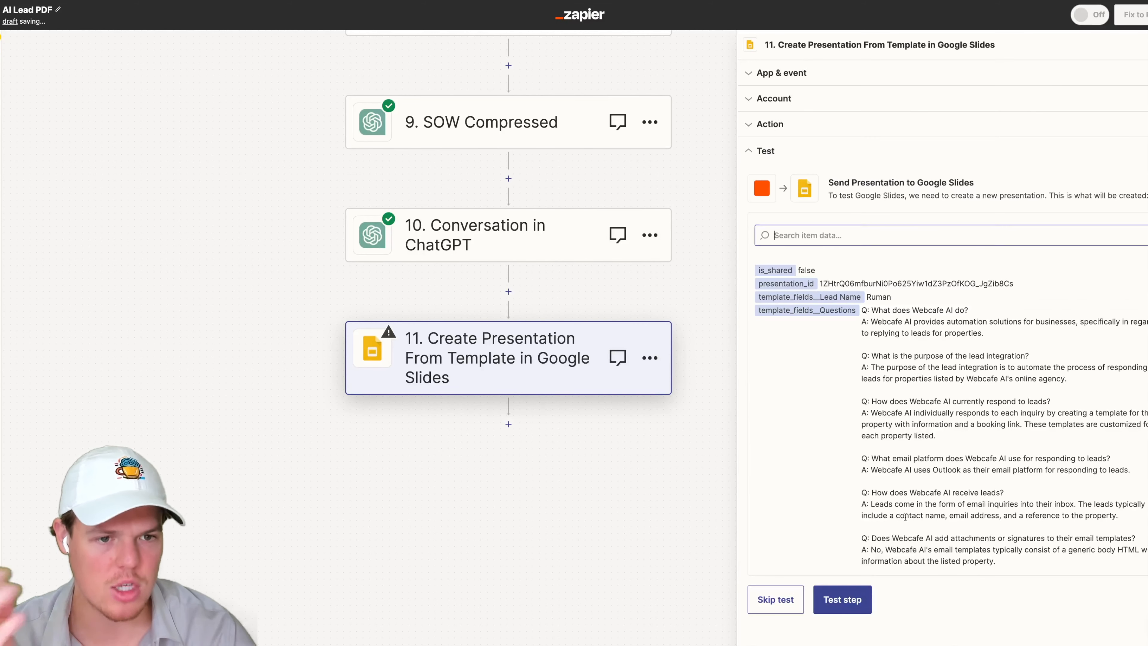
left_click(843, 600)
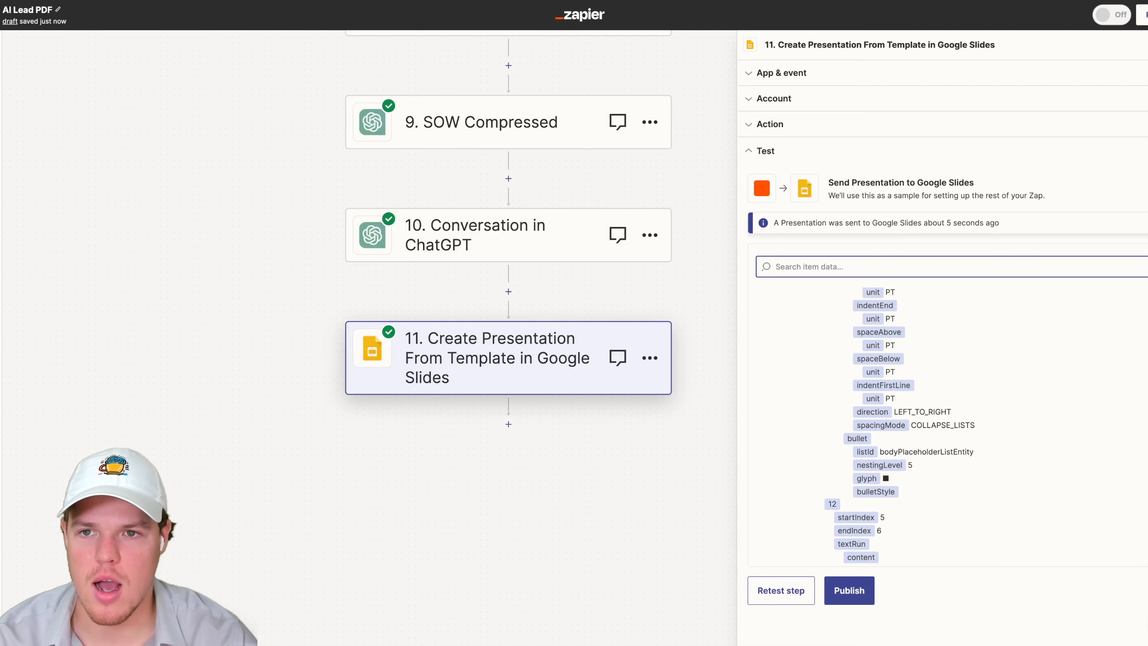
- Switch to Google Drive and open the newly created Ruman - Welcome To Webcafe AI presentation
left_click(118, 1)
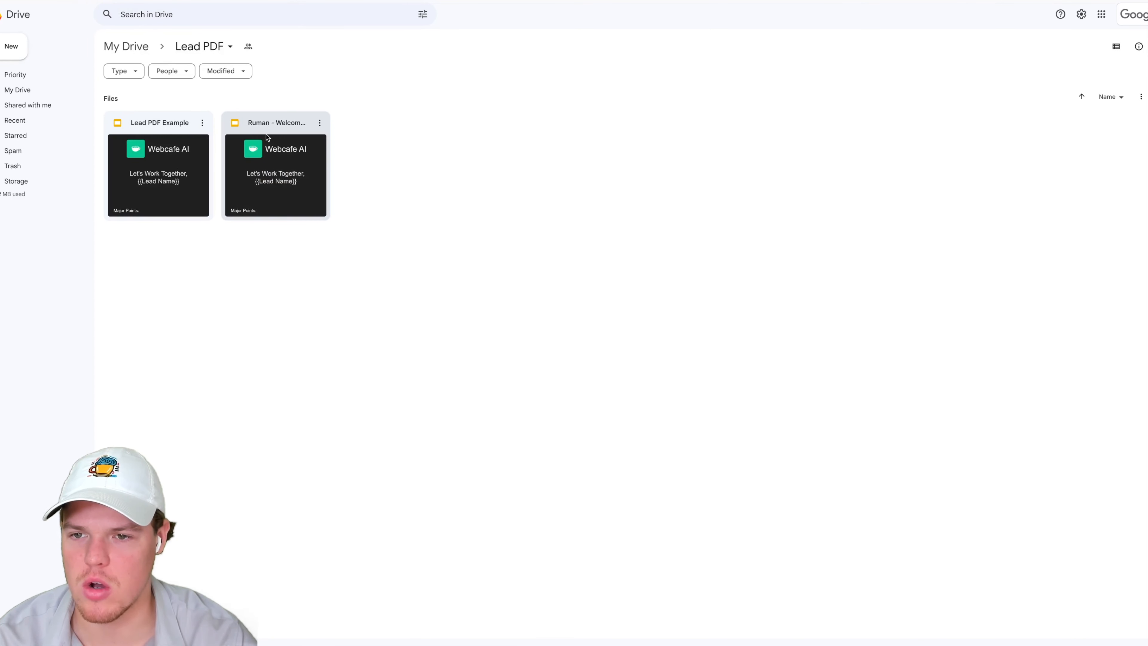
double_click(267, 137)
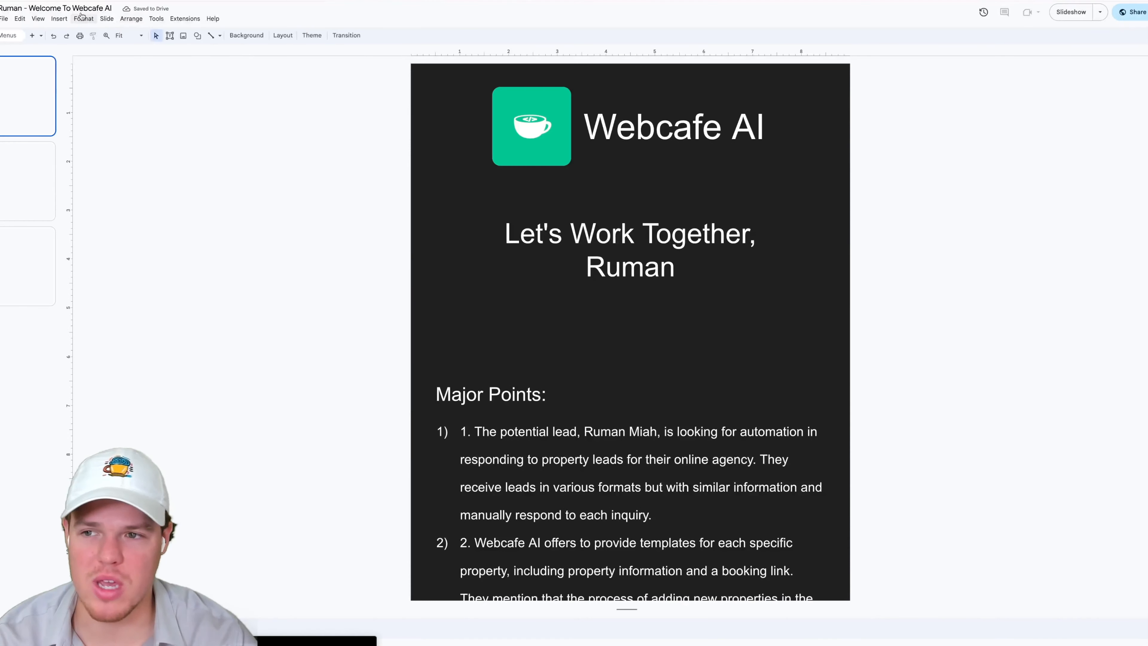
- Select all the Major Points text on the first slide and reduce its font size
scroll(230, 180, "down", 1)
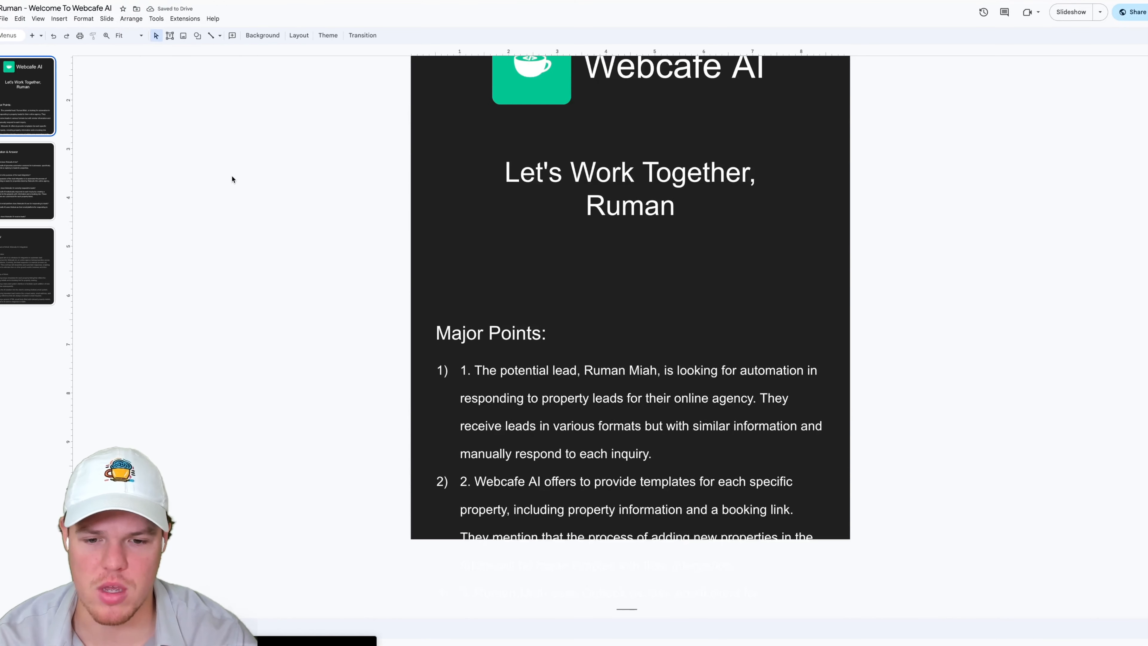
left_click(630, 413)
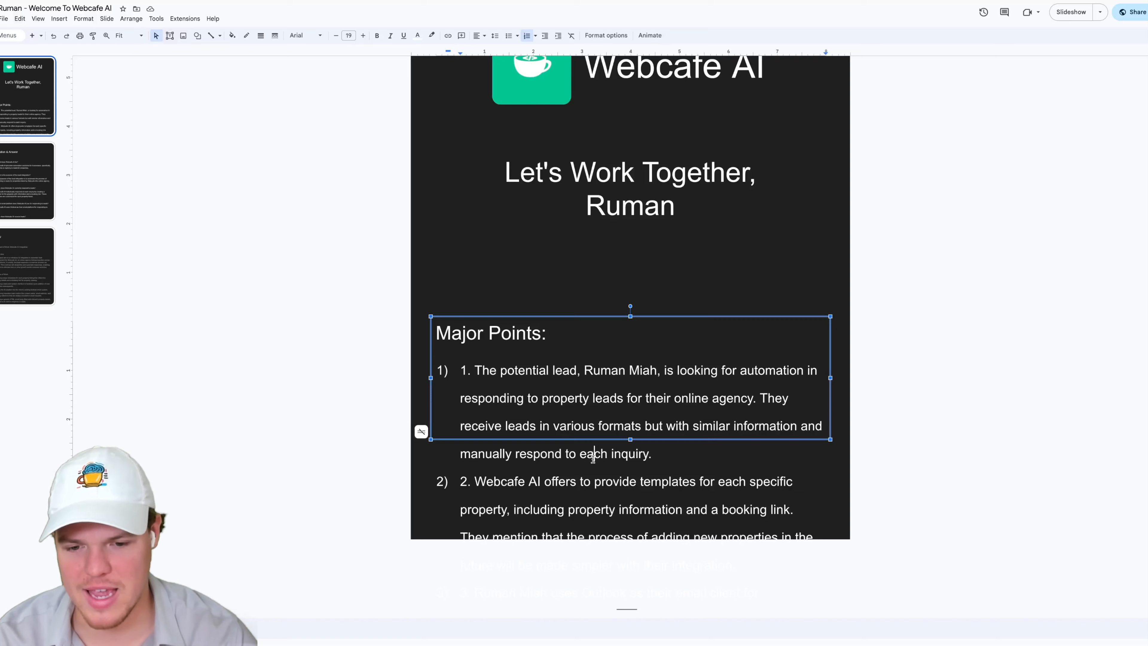
double_click(608, 398)
key("ctrl+a")
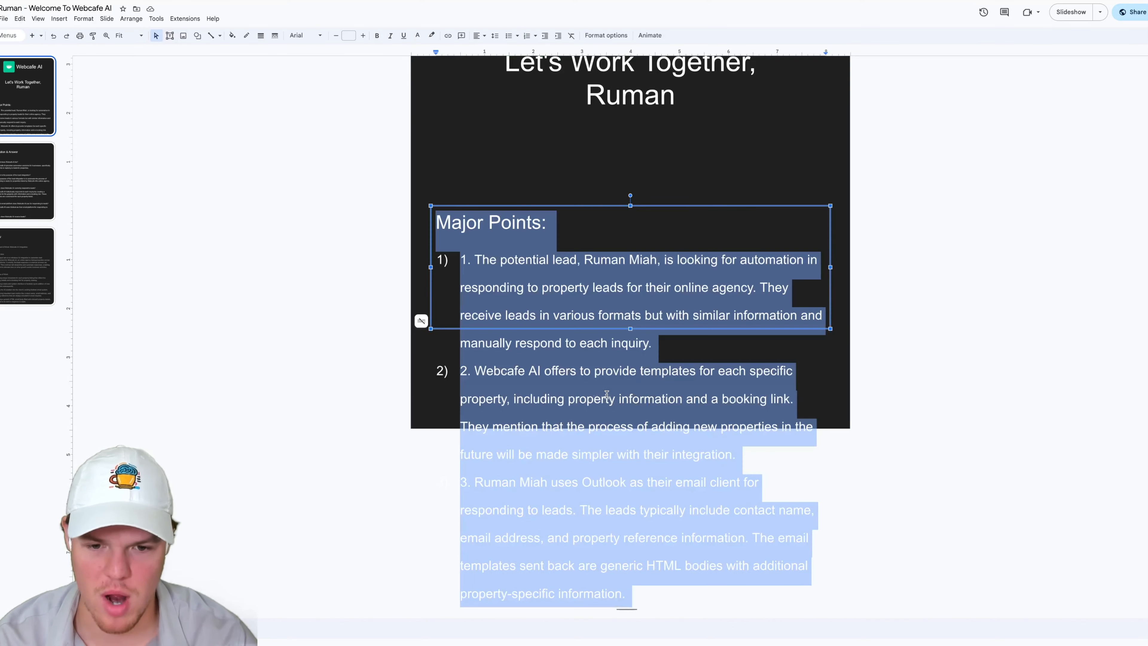
scroll(407, 294, "up", 5)
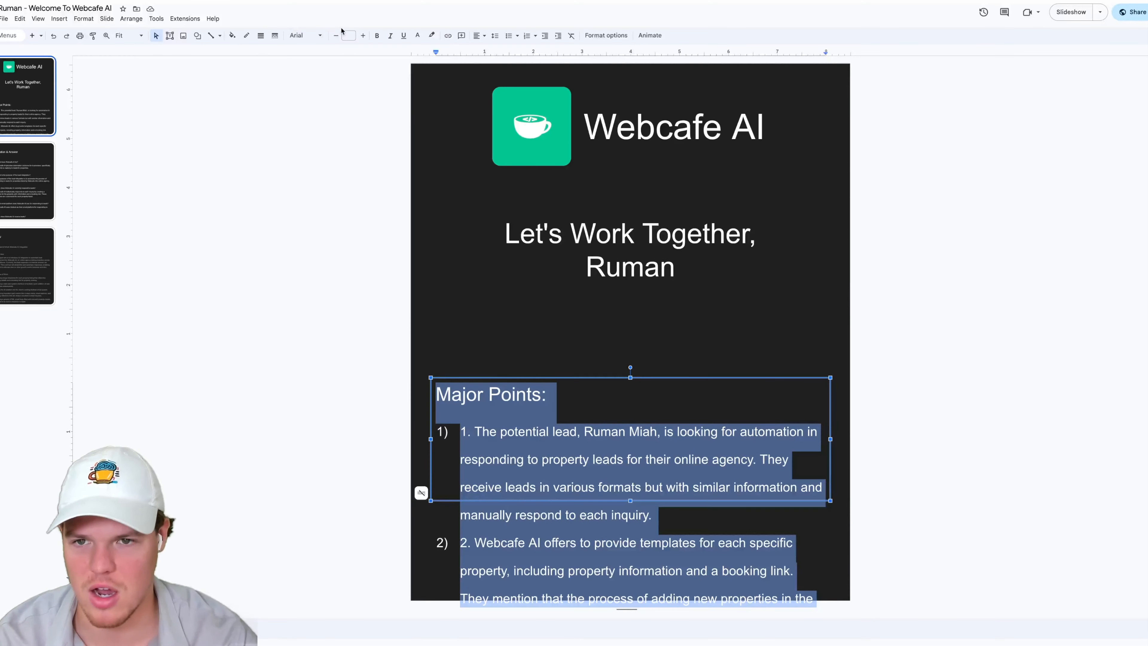
left_click(340, 36)
double_click(339, 35)
double_click(339, 35)
double_click(339, 35)
double_click(339, 36)
double_click(339, 35)
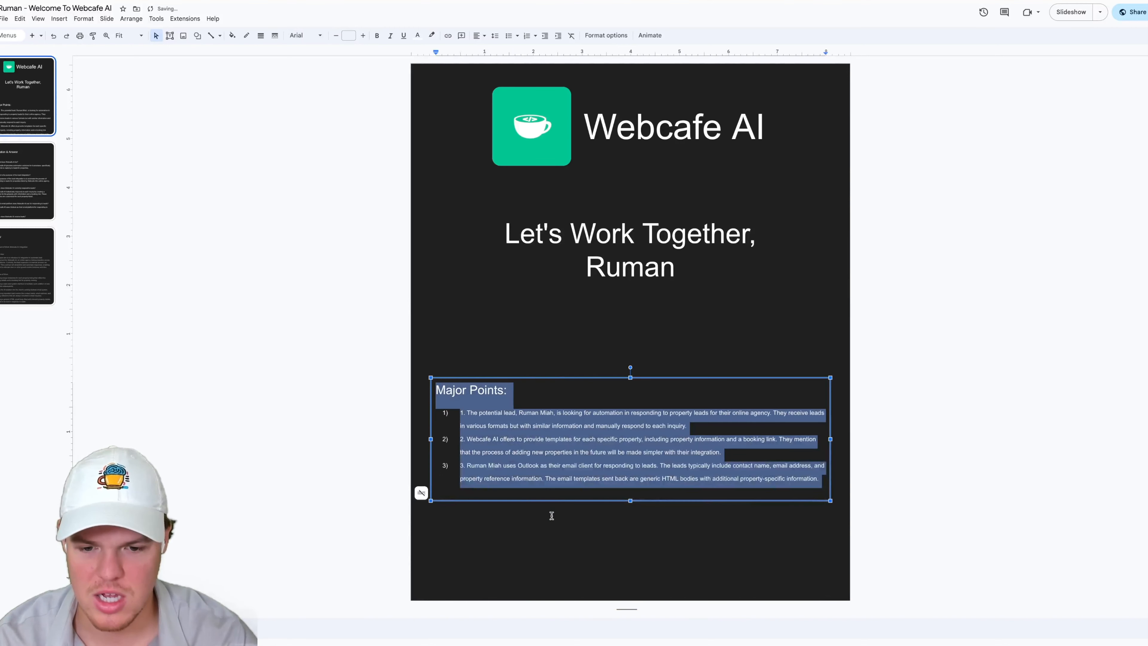
left_click(539, 453)
left_click(282, 425)
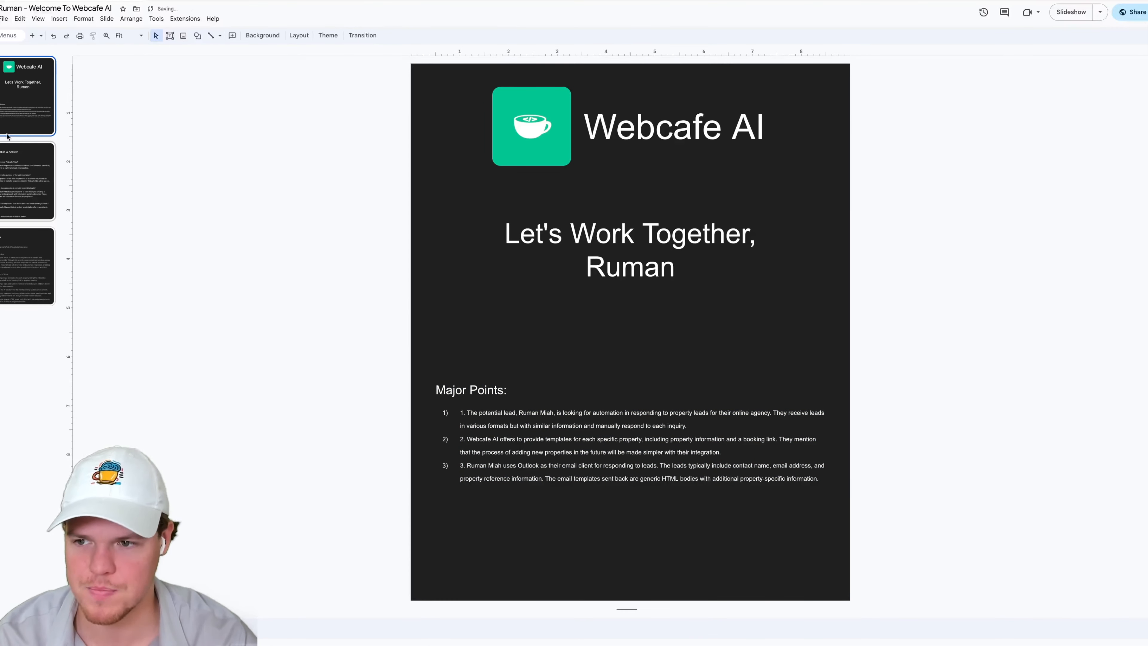
left_click(11, 157)
left_click(525, 317)
double_click(540, 313)
key("ctrl+a")
left_click(513, 282)
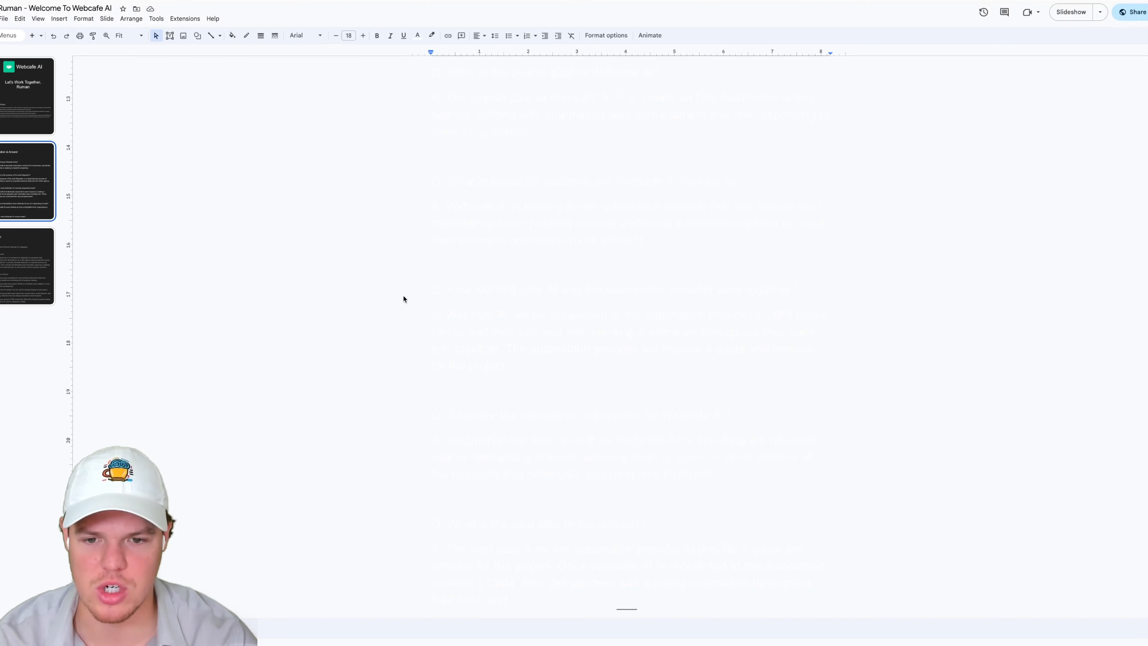
key("ctrl+z")
- Select all the Question & Answer text on the second slide and reduce its font size to 7
left_click(596, 337)
left_click(57, 202)
left_click(559, 376)
key("ctrl+a")
left_click(526, 293)
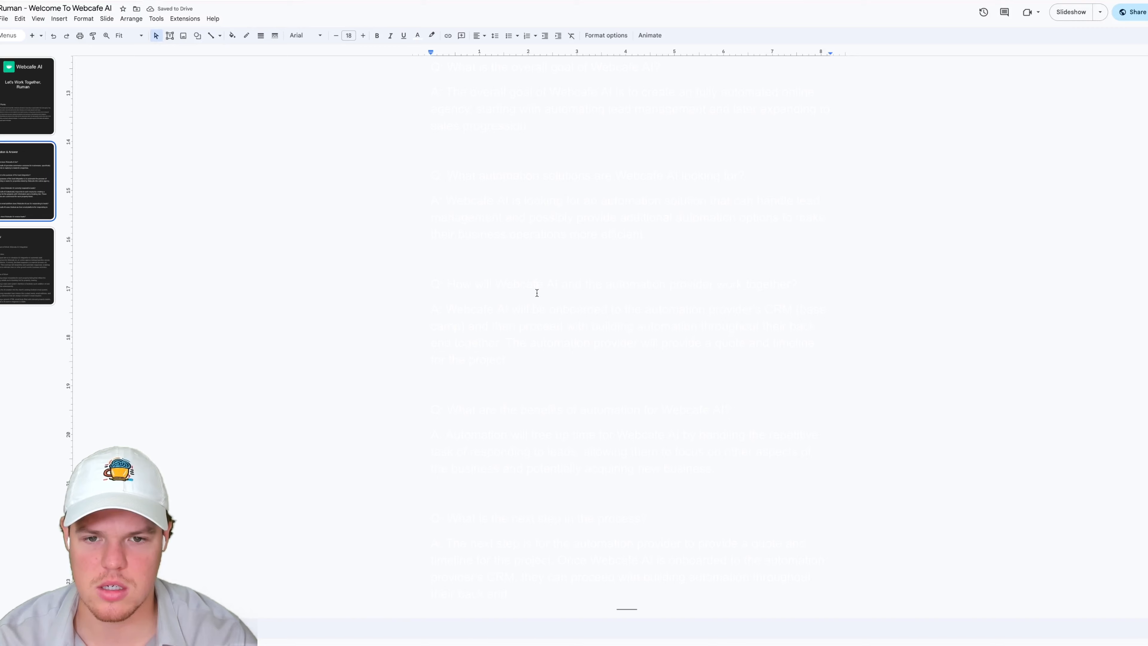
key("ctrl+a")
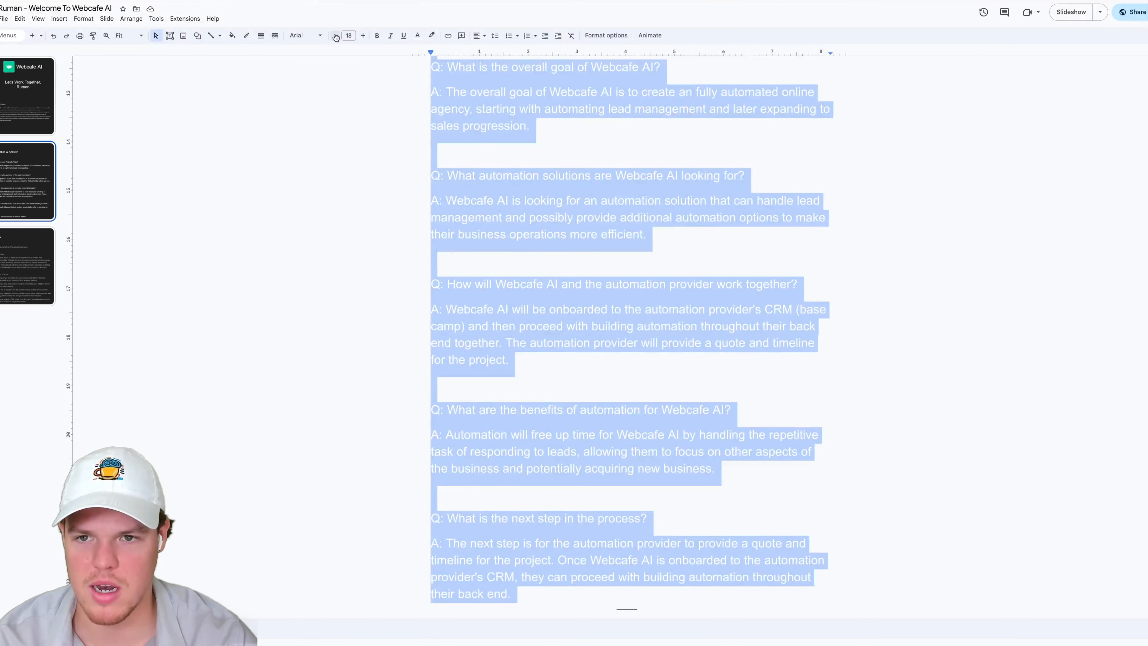
left_click(336, 36)
left_click(336, 36)
left_click(336, 36)
left_click(336, 37)
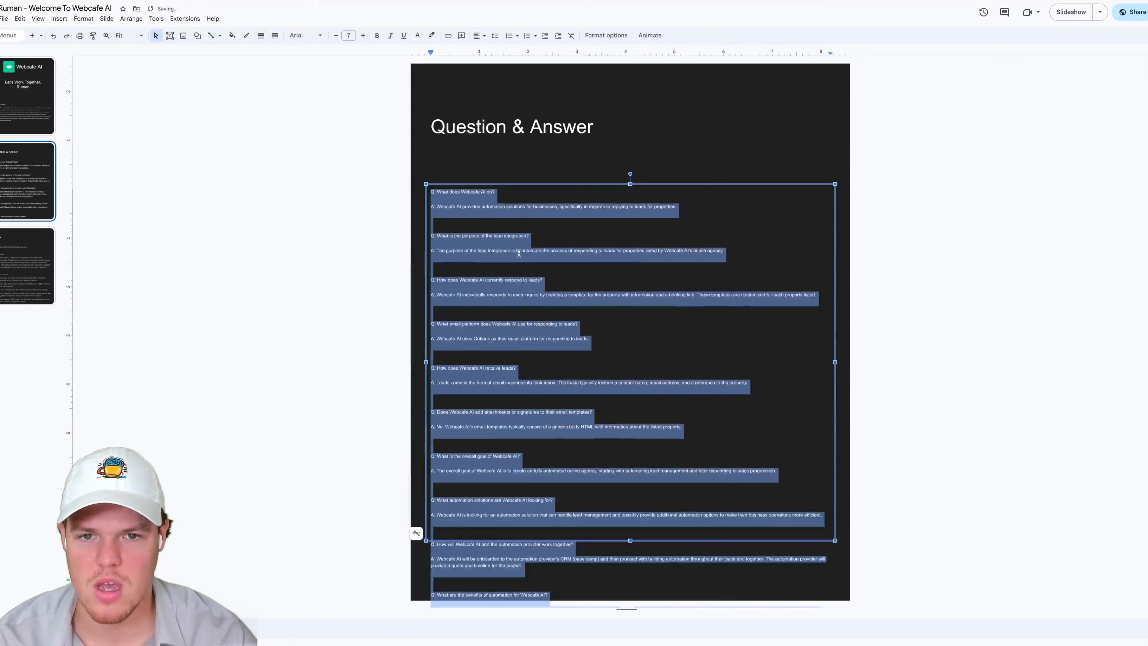
left_click(461, 249)
left_click(789, 170)
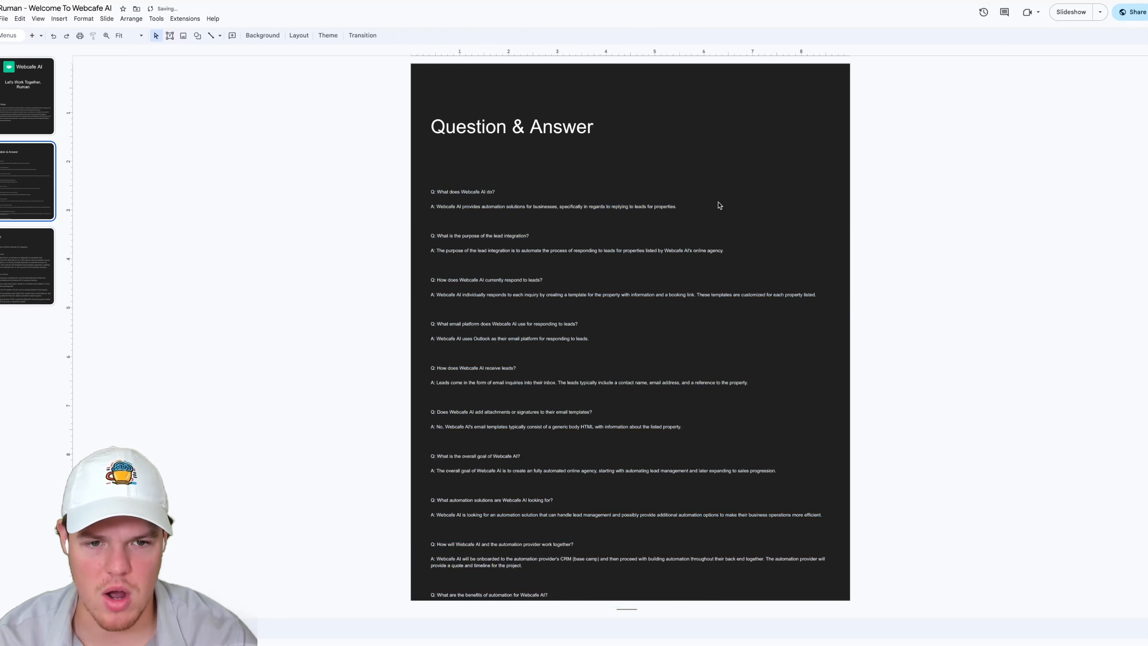
- Move the question-and-answer text box up on the second slide
left_click(671, 205)
left_click_drag(671, 206, 674, 155)
left_click(25, 112)
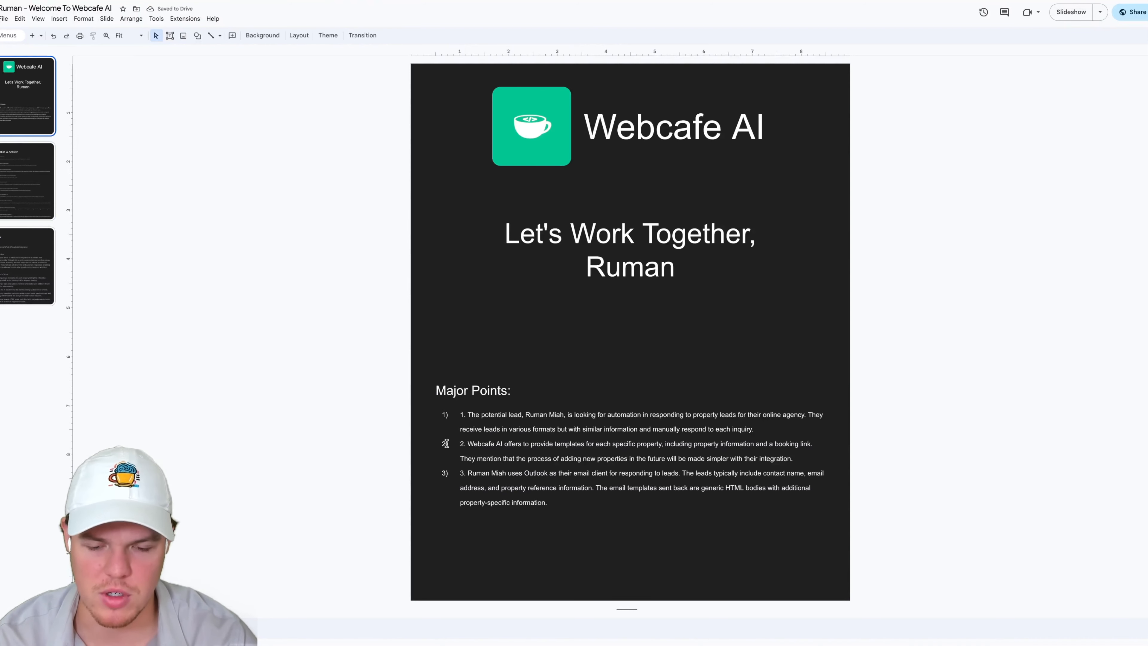
- Select all the SOW text on the third slide and reduce its font size
left_click(50, 277)
left_click(595, 371)
key("ctrl+a")
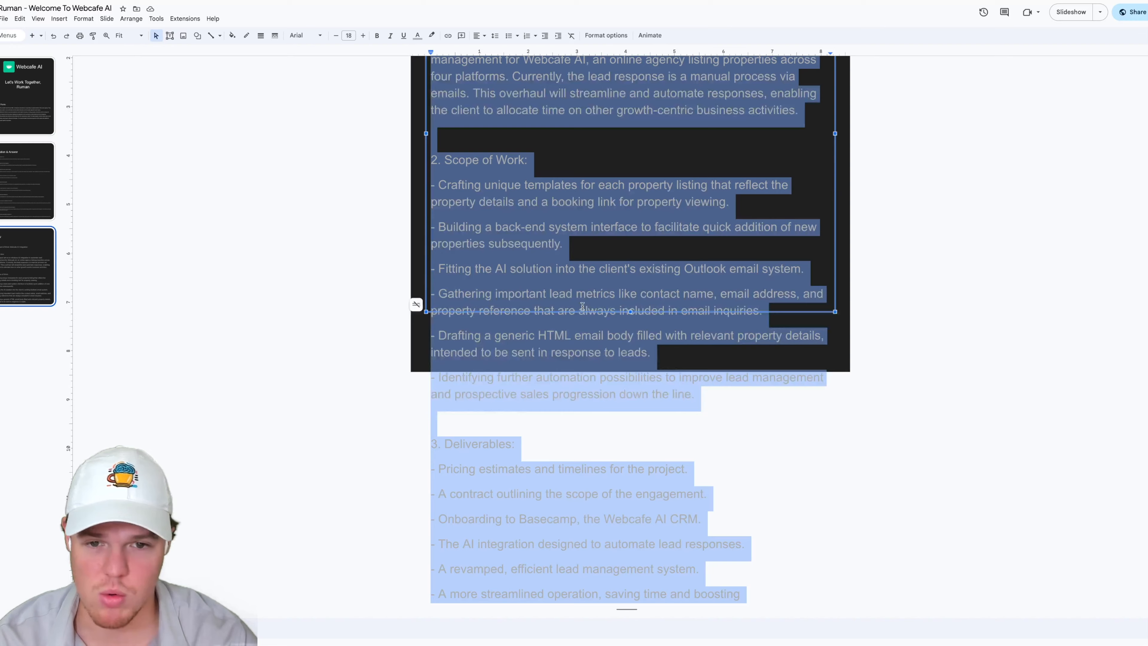
left_click(336, 35)
left_click(336, 36)
left_click(335, 35)
left_click(336, 35)
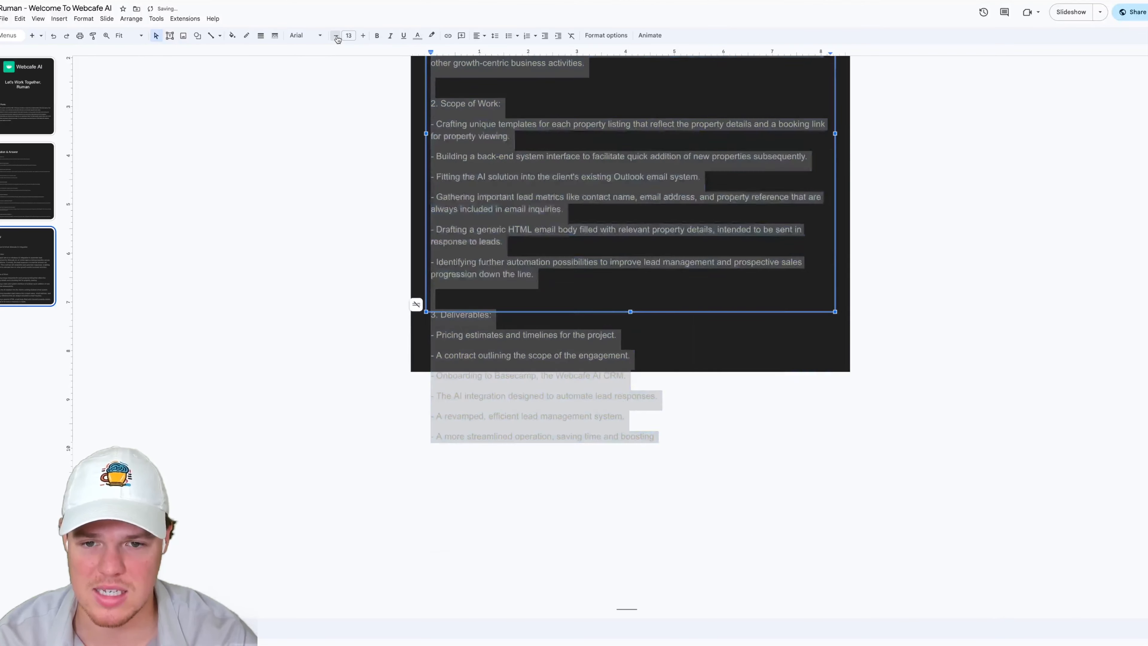
left_click(336, 36)
left_click(335, 35)
left_click(336, 35)
left_click(336, 36)
left_click(690, 306)
left_click(894, 326)
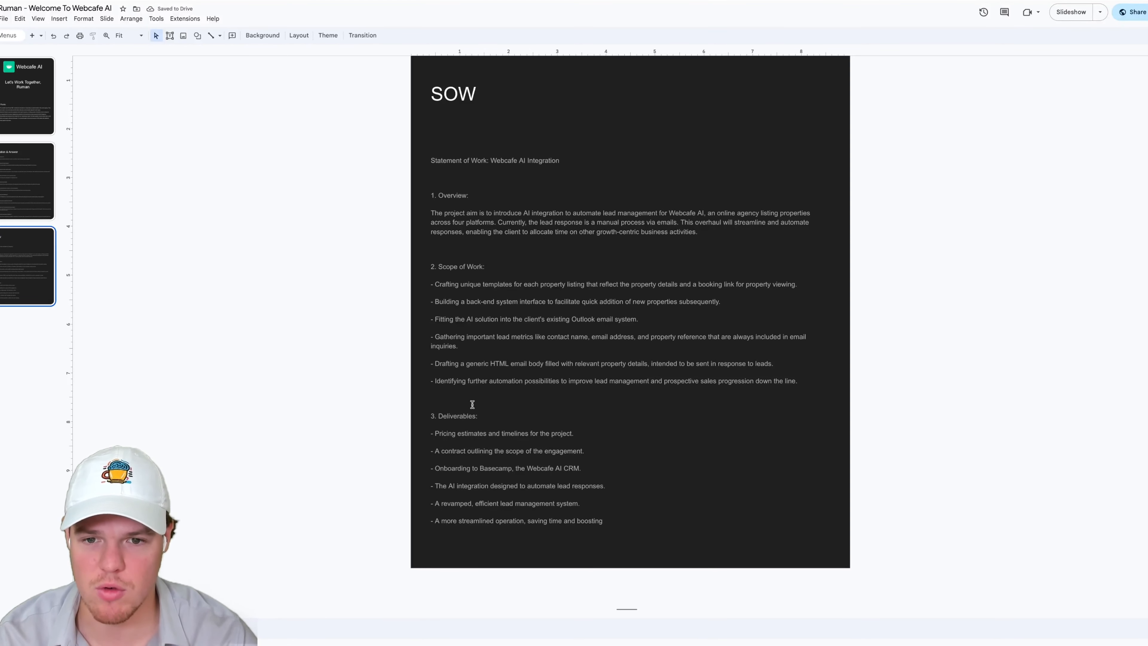
- Review the question-and-answer text on the second slide
scroll(436, 191, "up", 3)
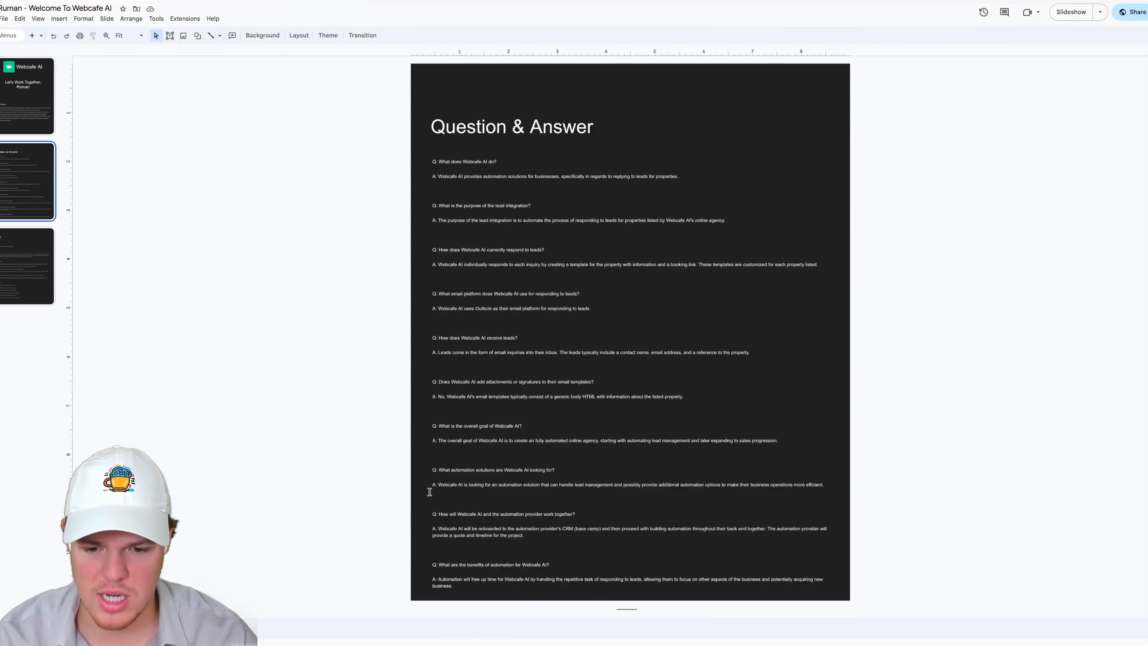
left_click(39, 107)
double_click(639, 271)
left_click(605, 364)
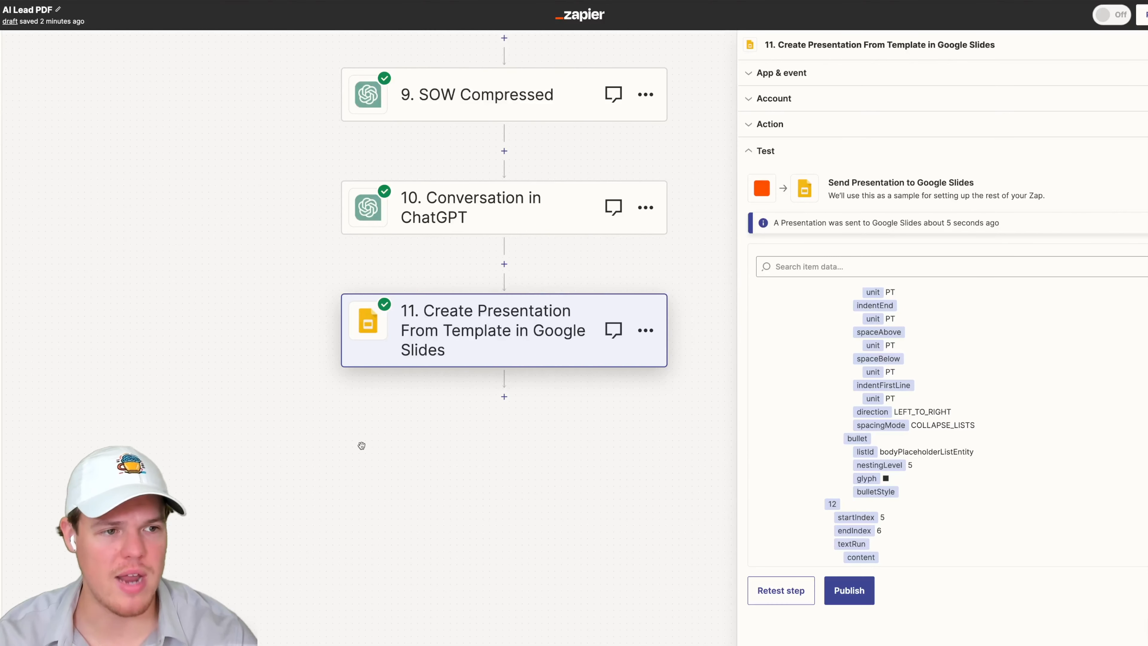
- Add a Google Slides step after step 11 using the Find Presentation event
left_click(504, 397)
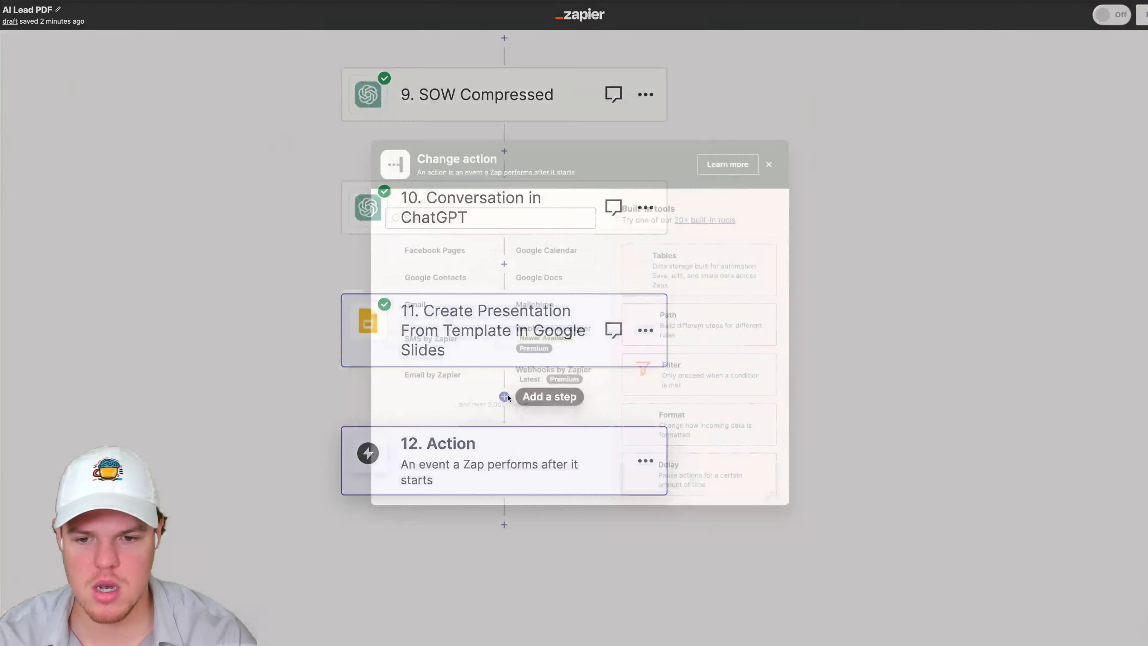
type("google sli")
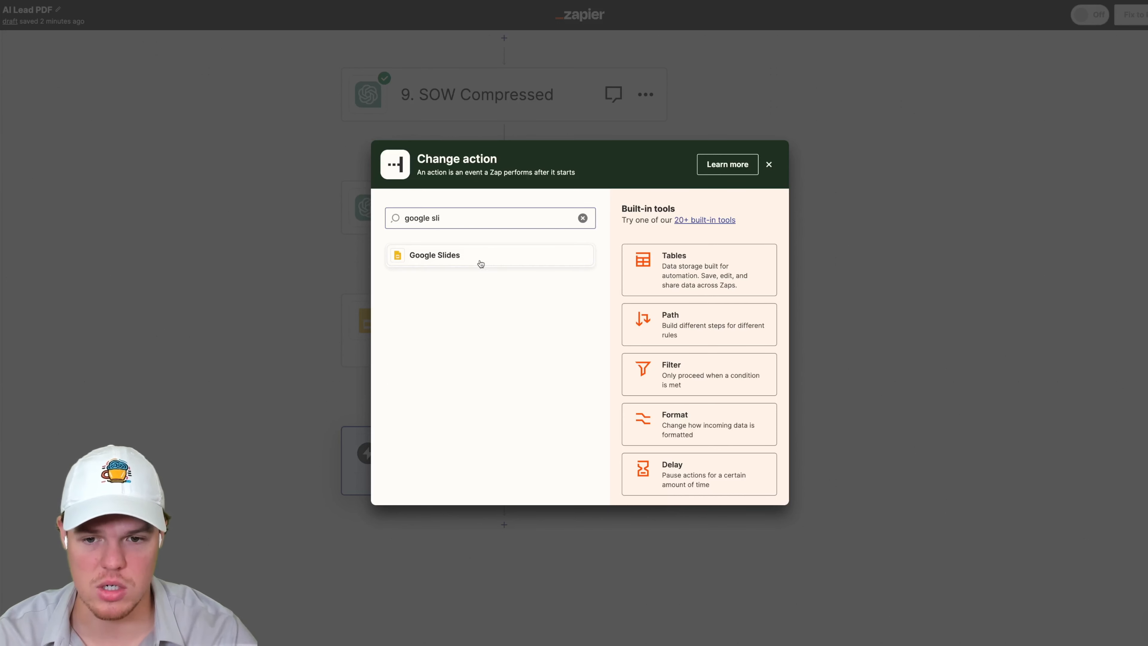
left_click(498, 259)
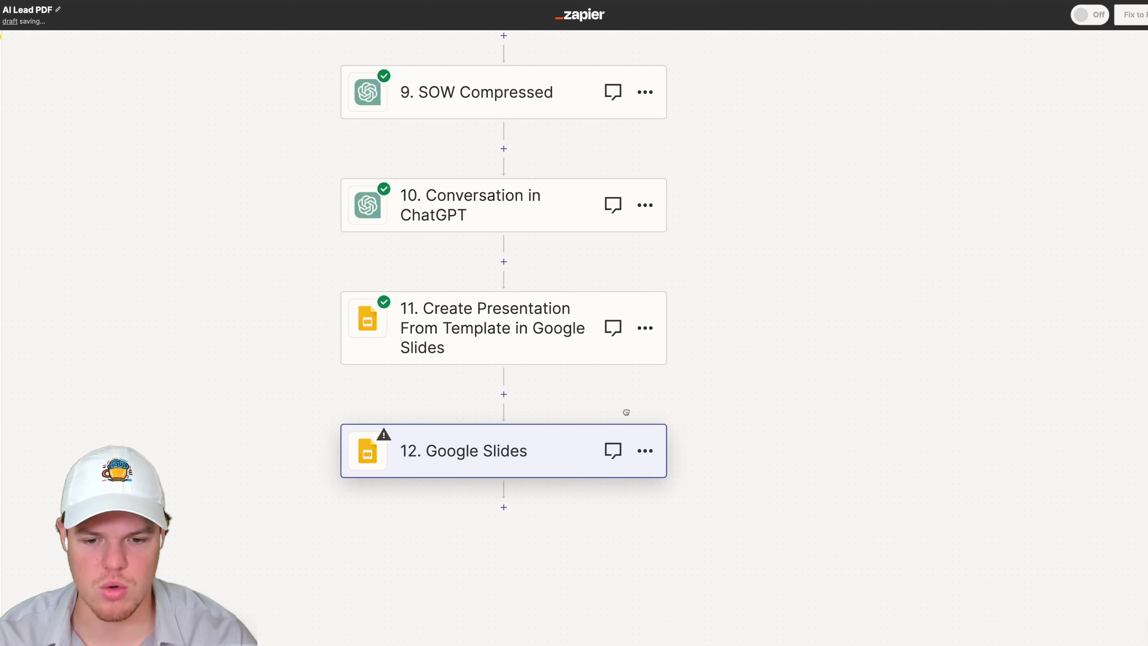
scroll(536, 441, "down", 2)
left_click(514, 409)
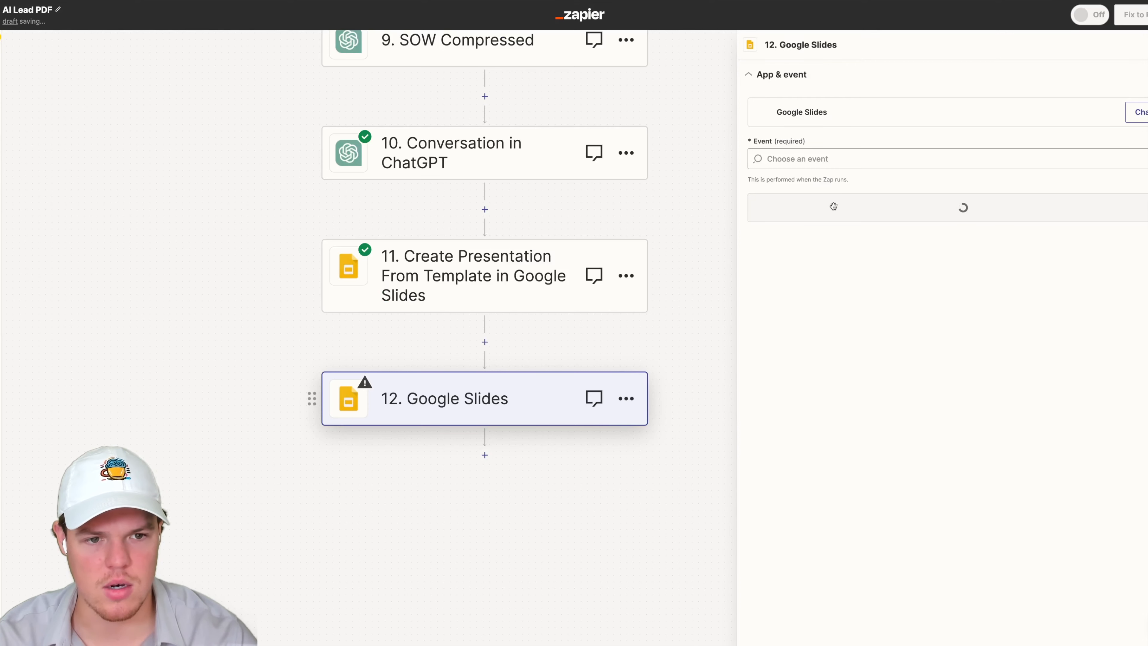
left_click(815, 159)
scroll(849, 332, "down", 1)
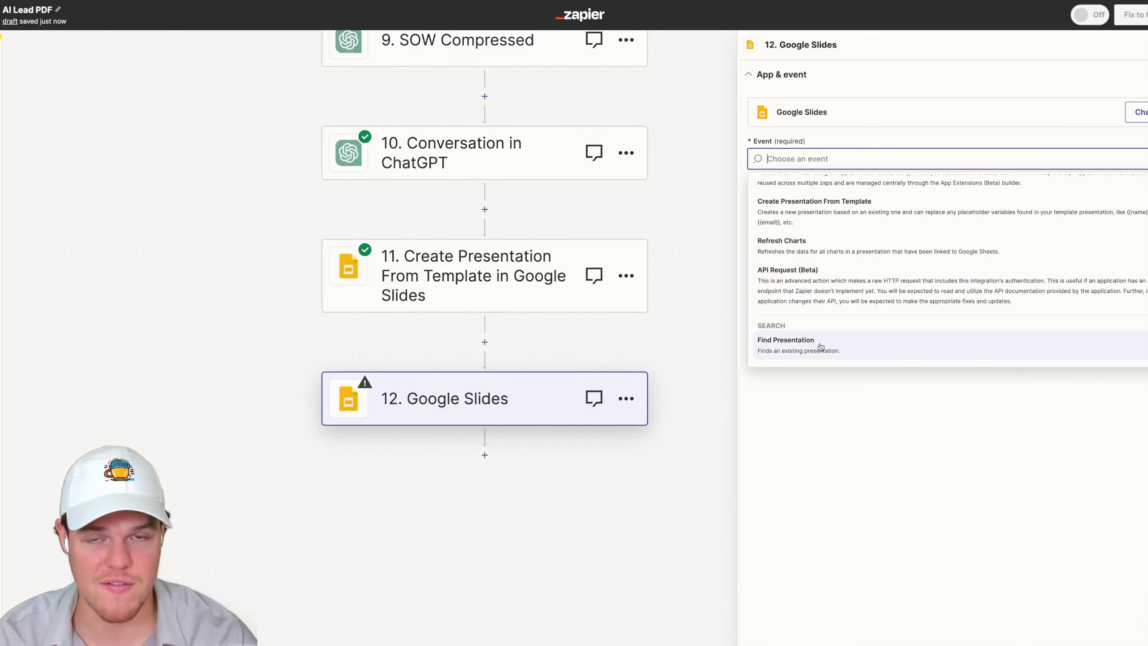
left_click(853, 340)
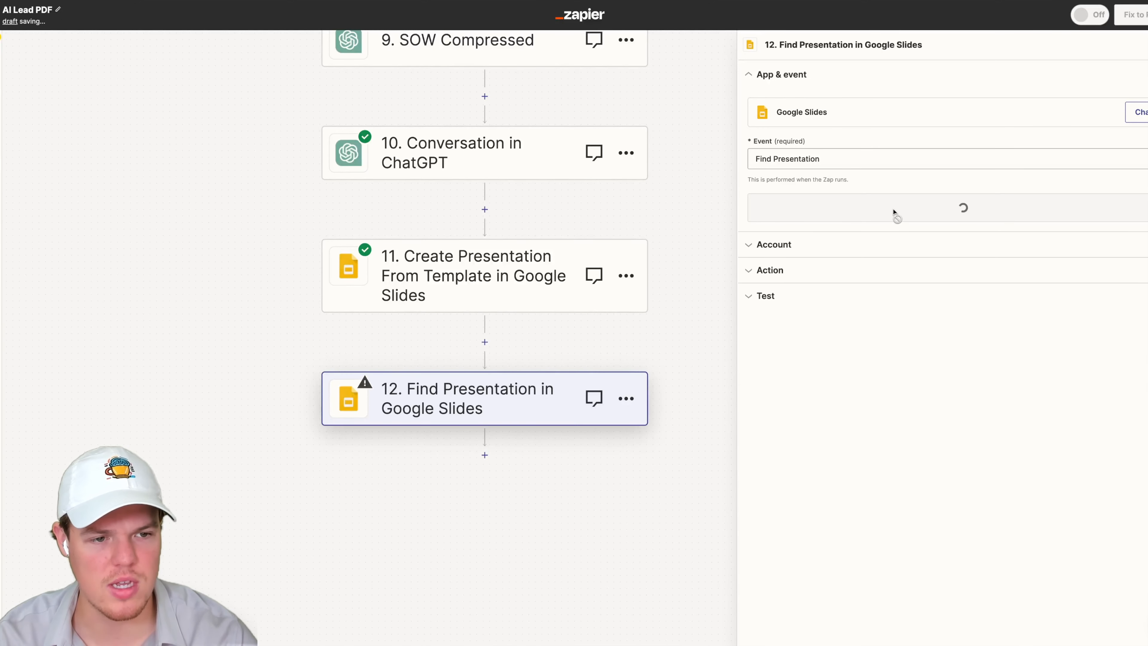
- Confirm the Google Slides account and map the Name field to step 11's presentation Title
left_click(946, 211)
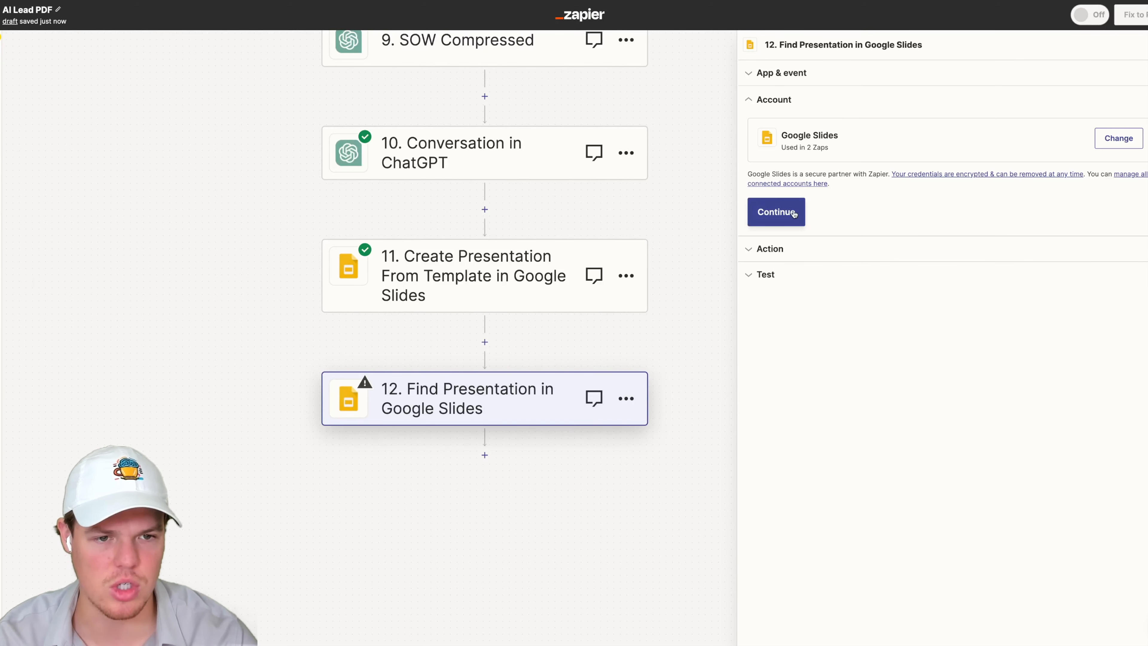
left_click(777, 215)
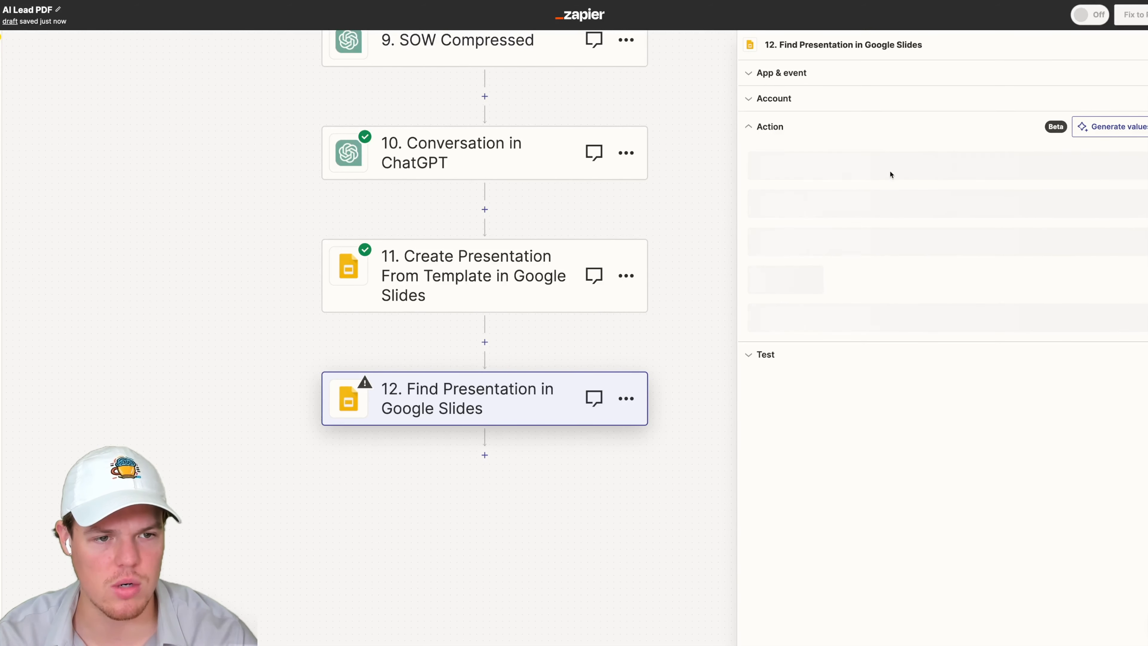
left_click(864, 170)
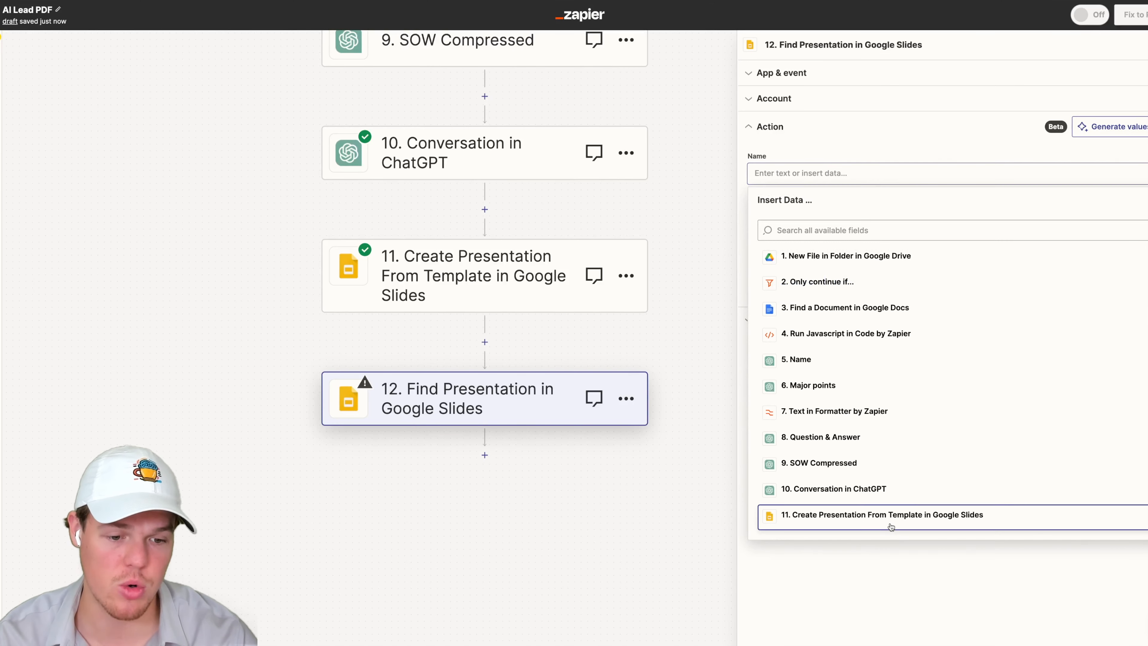
left_click(886, 515)
left_click(859, 512)
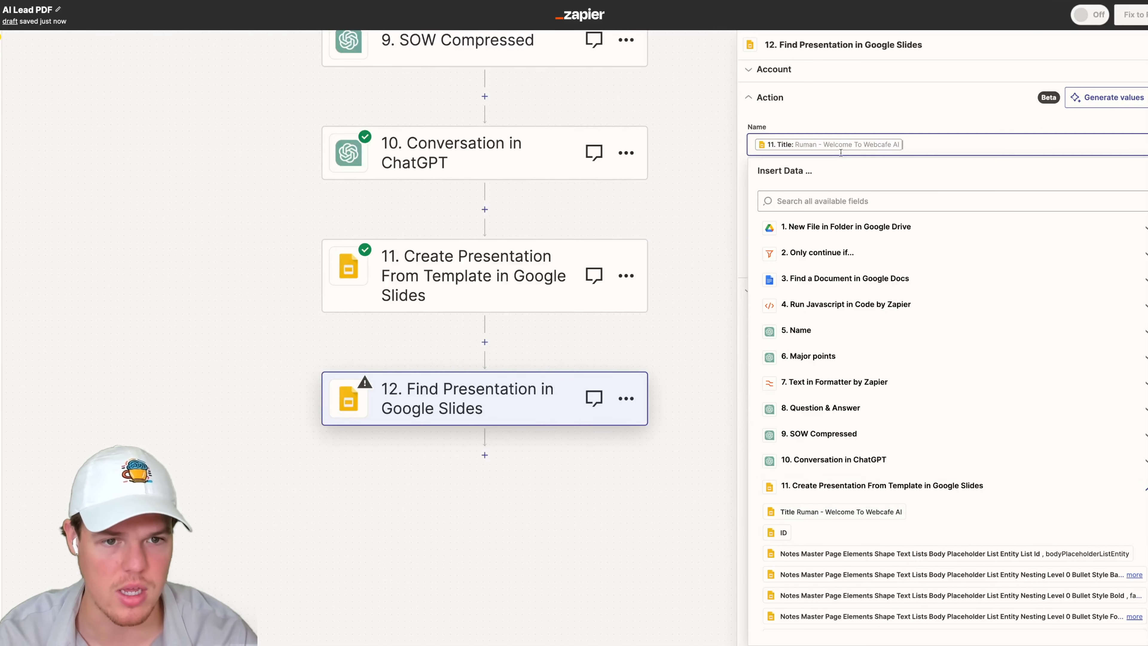
- Continue and test the Find Presentation step
left_click(898, 125)
left_click(862, 284)
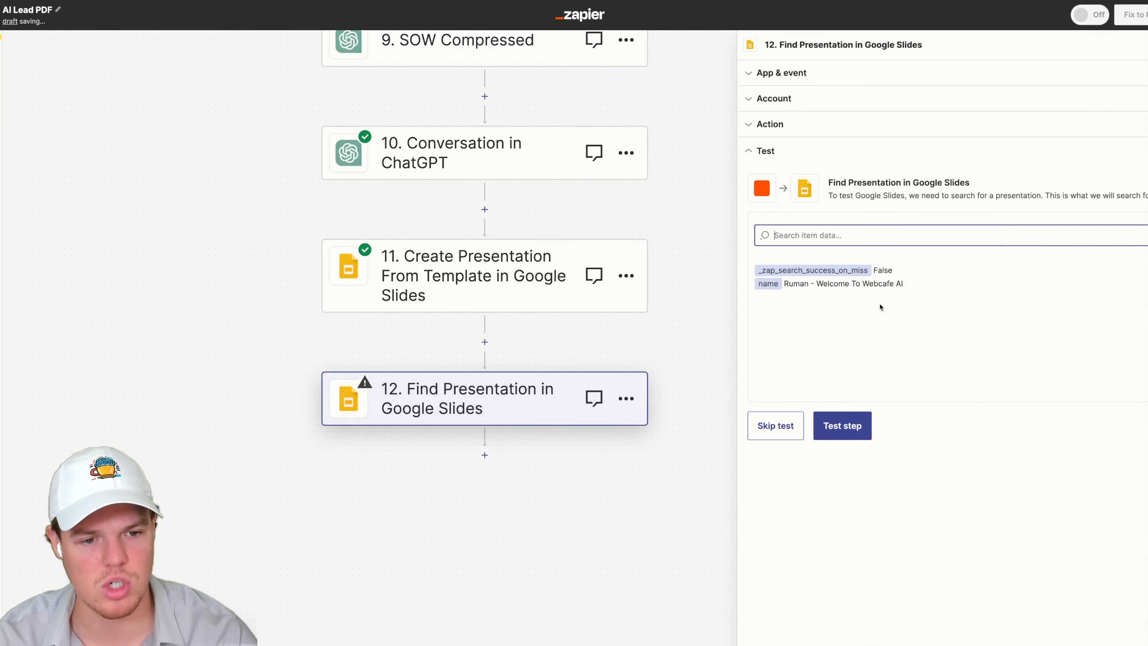
left_click(860, 432)
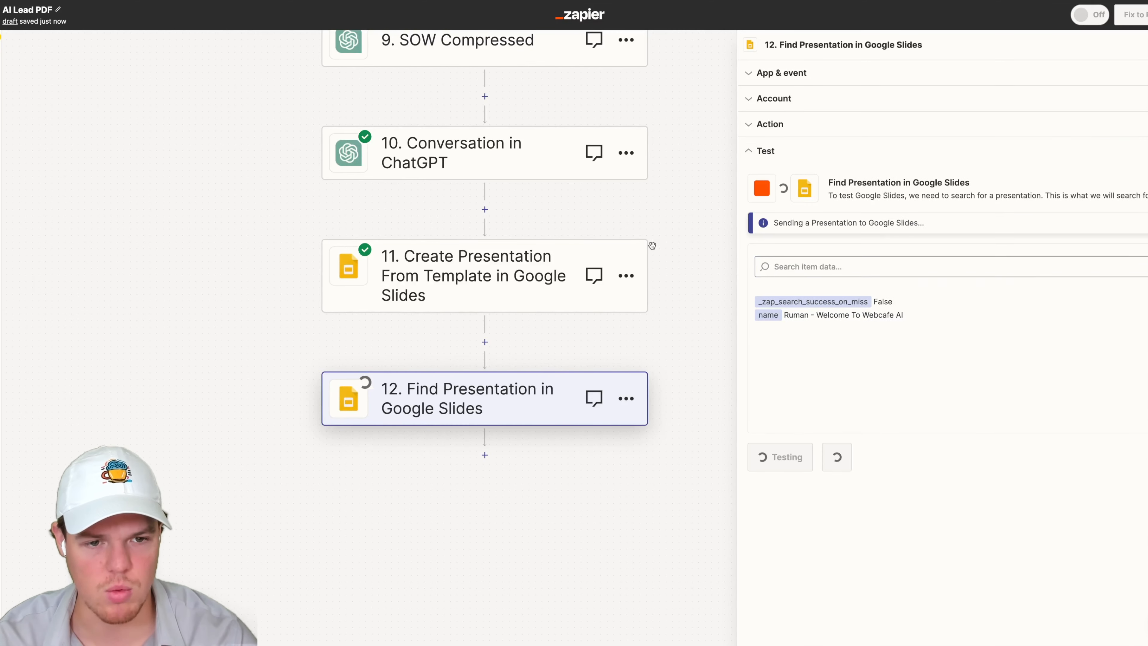
scroll(650, 261, "down", 5)
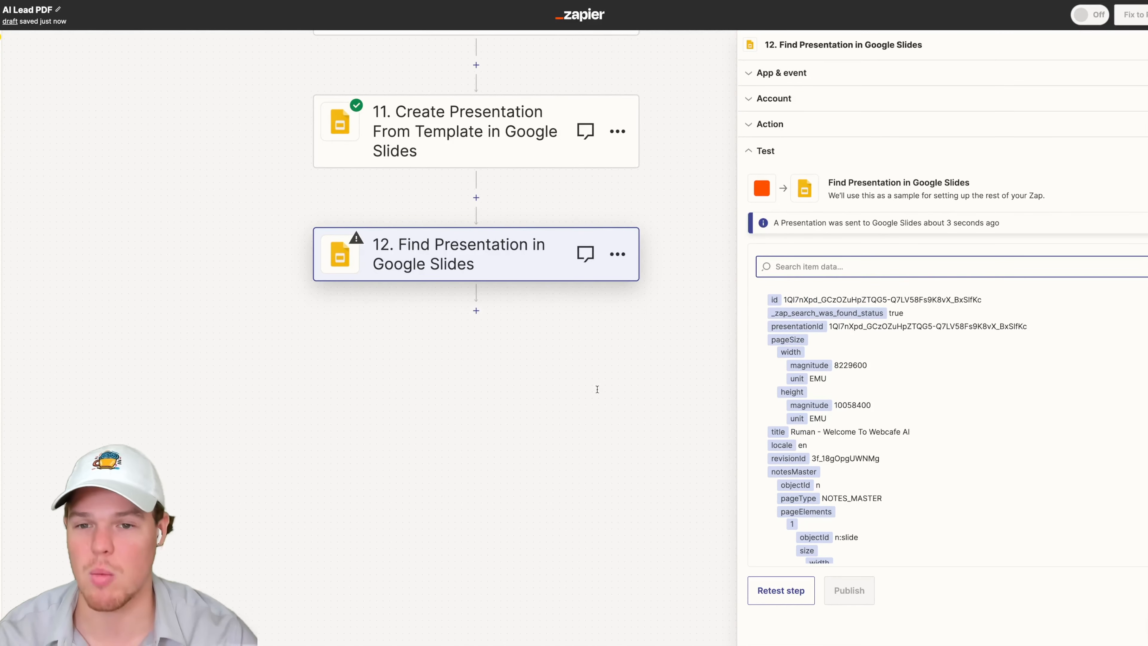
- Examine the saved Works?.txt API request response file
scroll(597, 390, "up", 2)
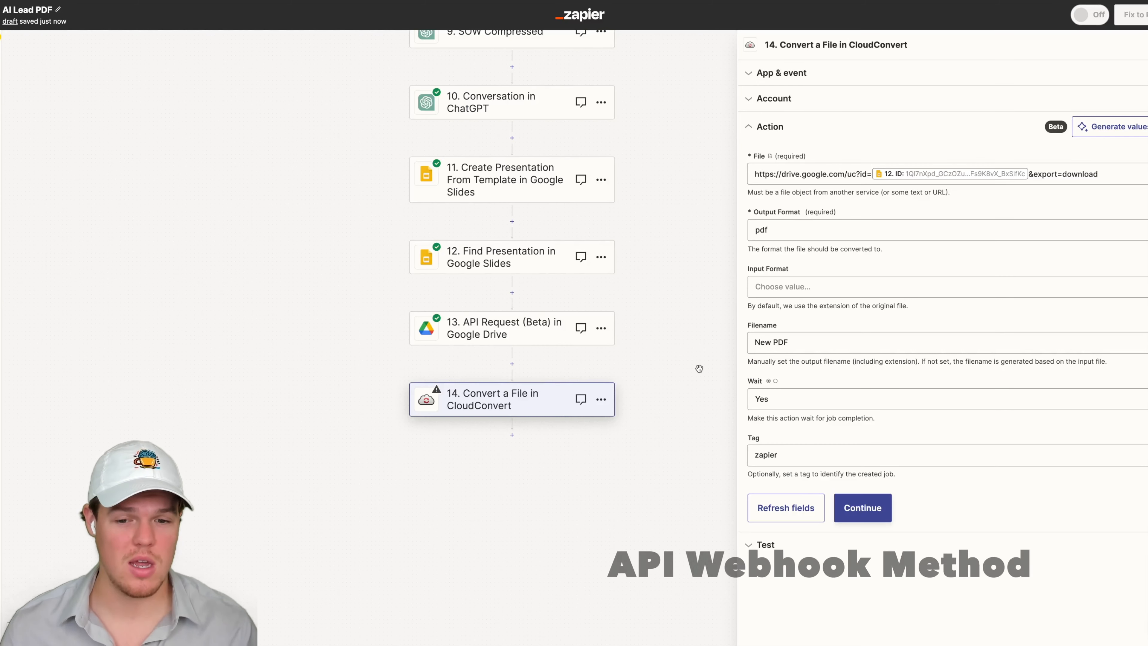
scroll(694, 345, "up", 1)
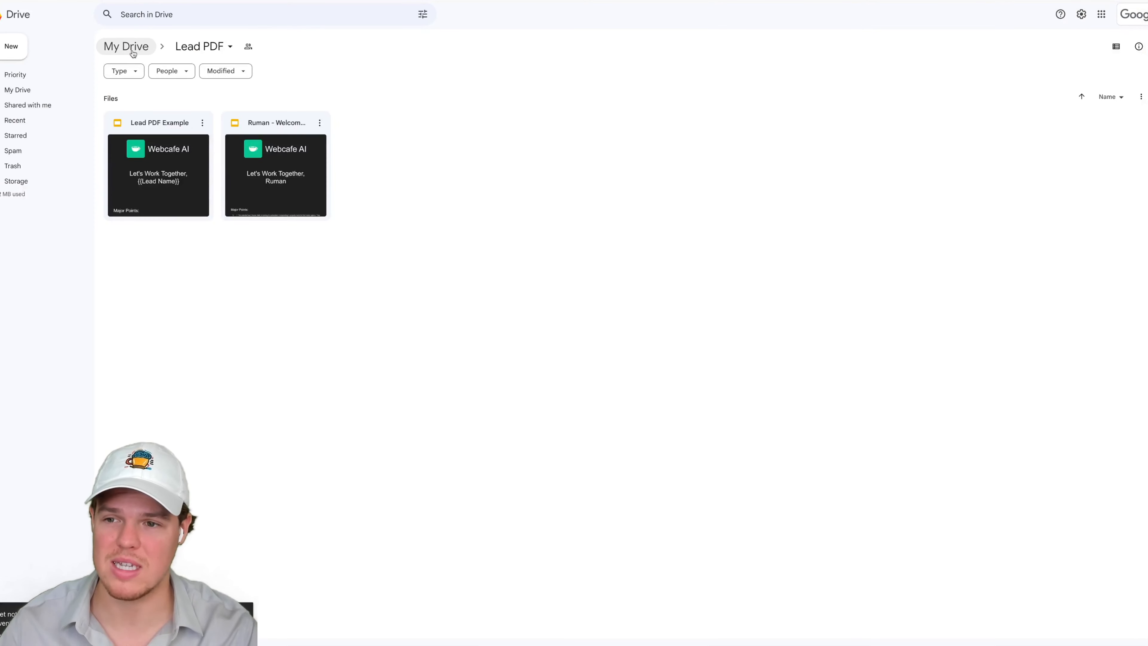
left_click(132, 53)
double_click(161, 137)
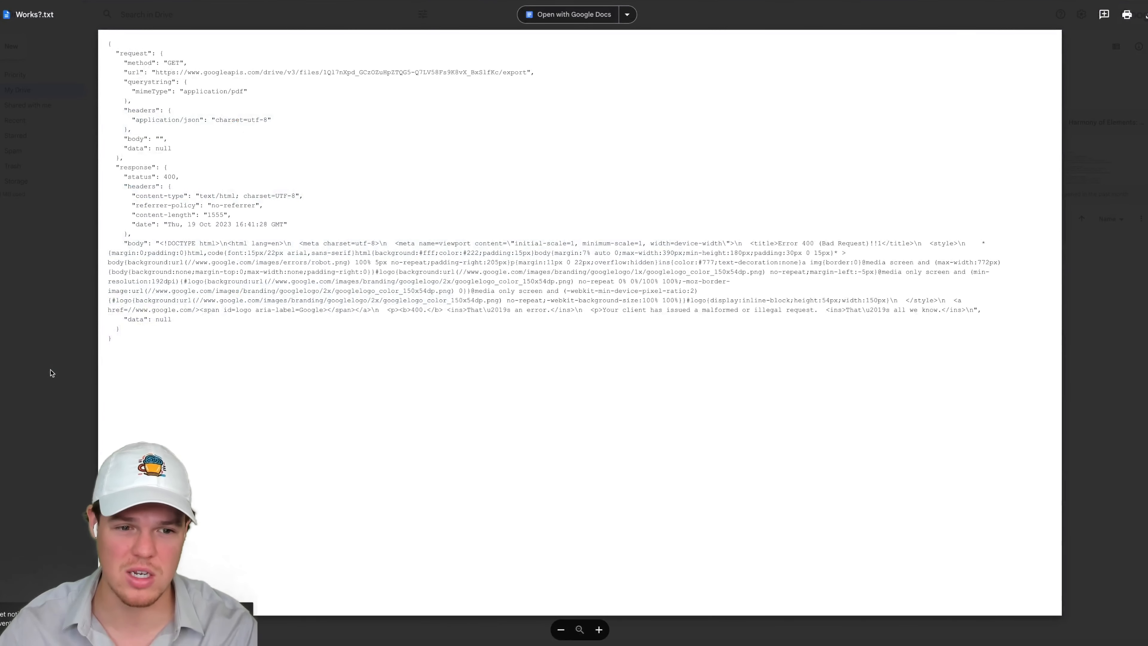
left_click(50, 379)
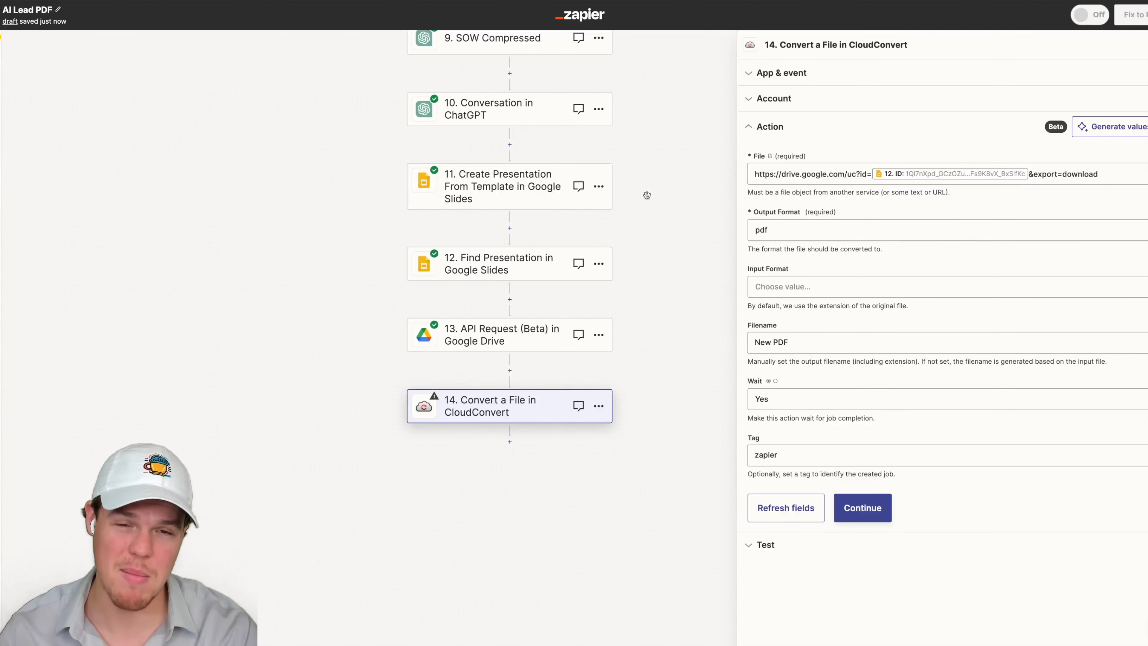
- Delete the CloudConvert conversion step and the Google Drive API Request step from the Zap
left_click_drag(634, 202, 645, 179)
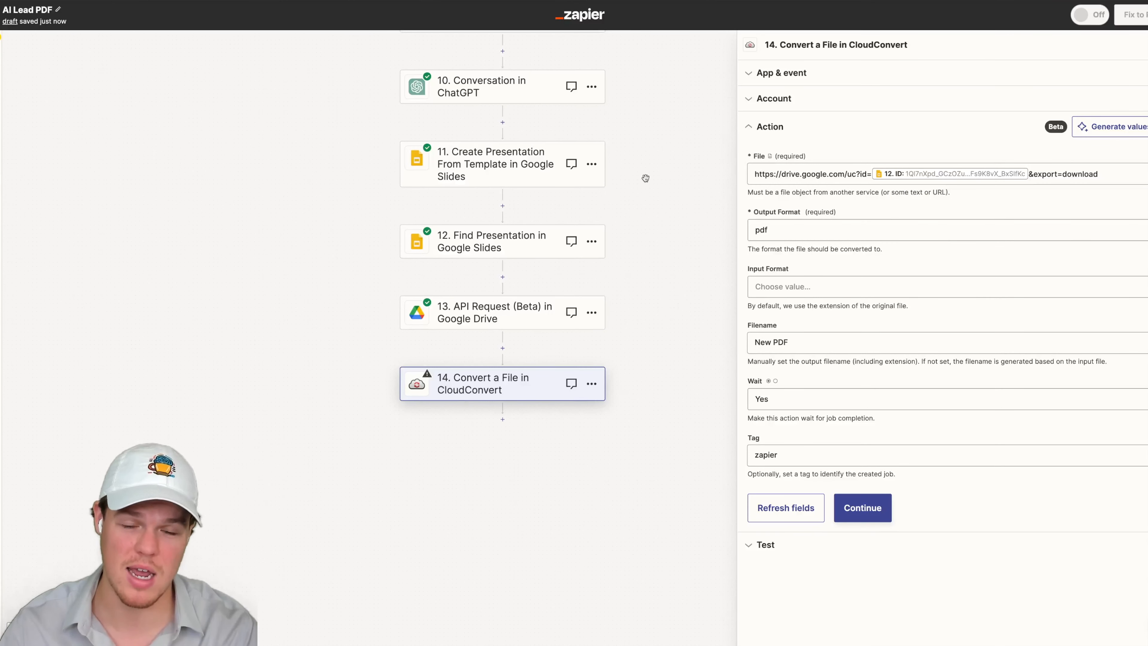
left_click_drag(648, 190, 648, 172)
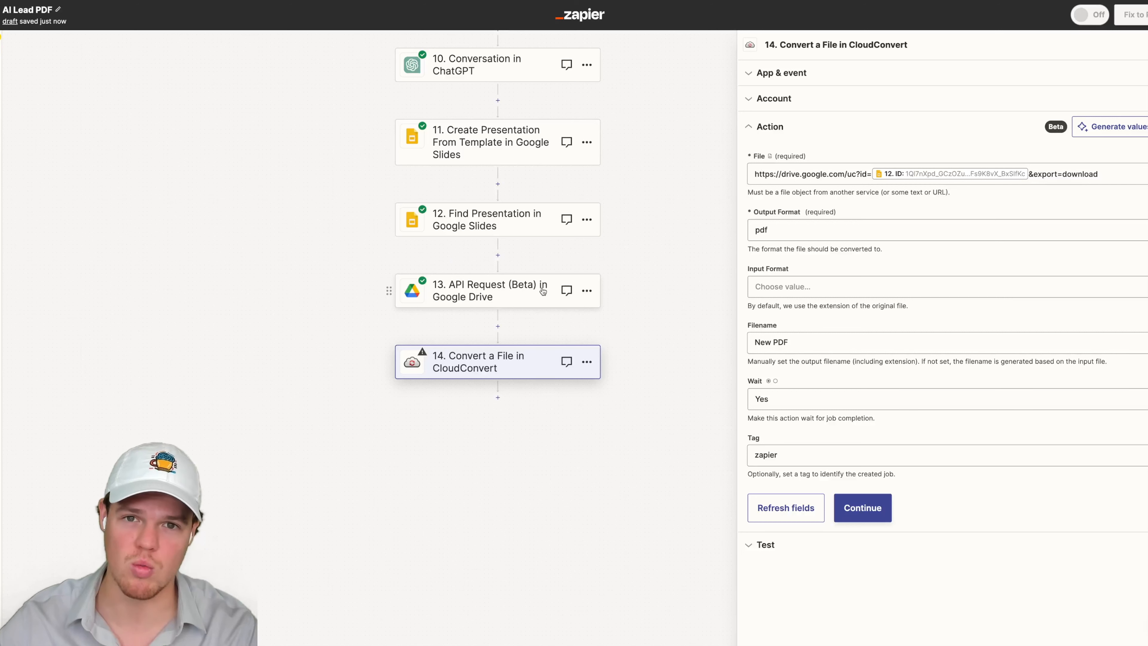
left_click_drag(642, 276, 628, 267)
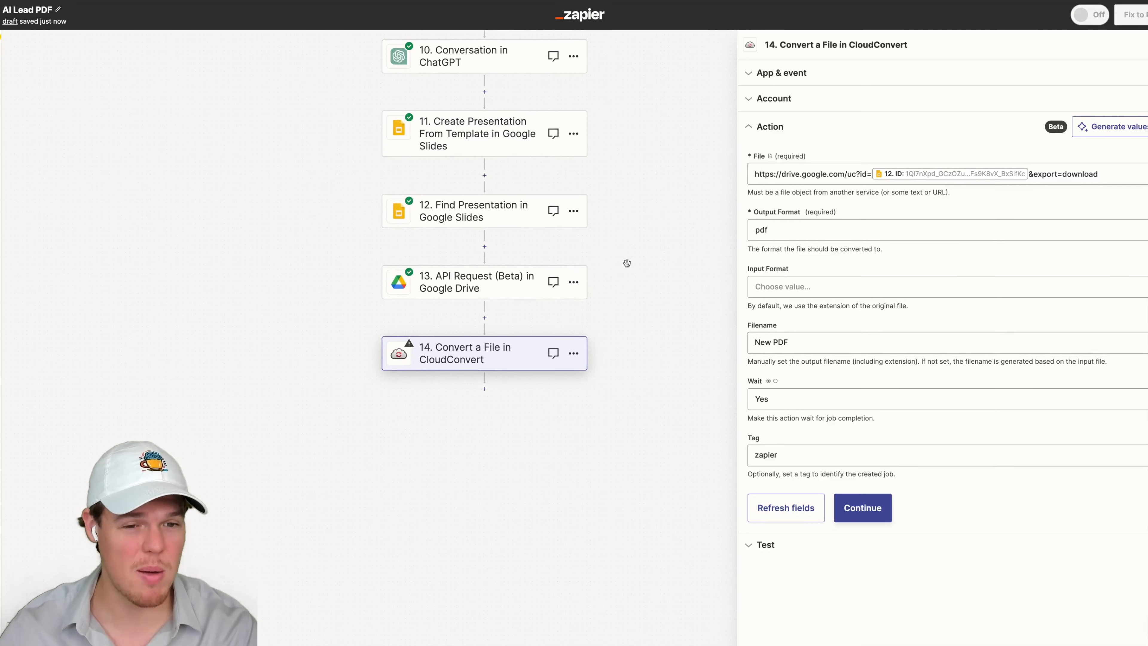
left_click_drag(627, 261, 630, 249)
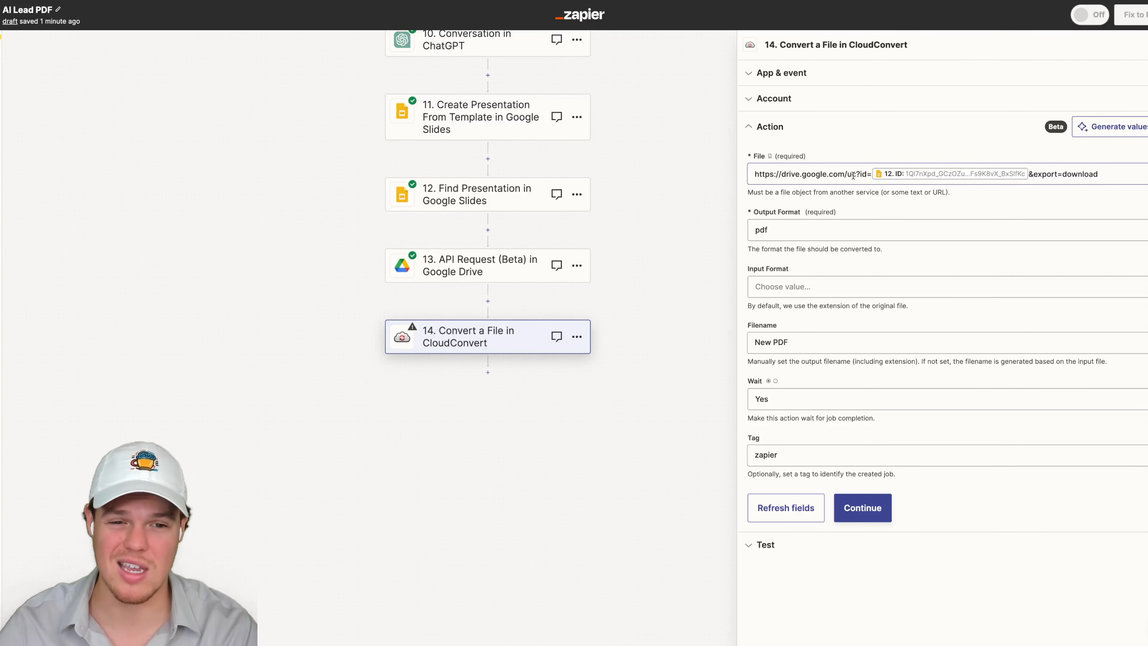
left_click(576, 336)
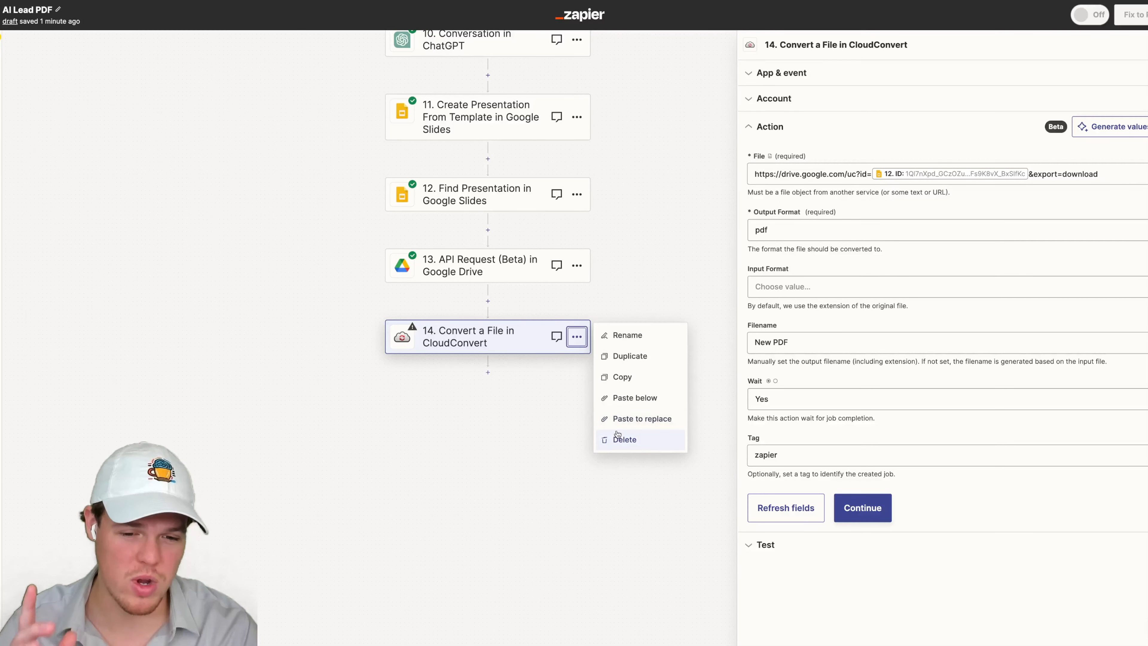
left_click(619, 438)
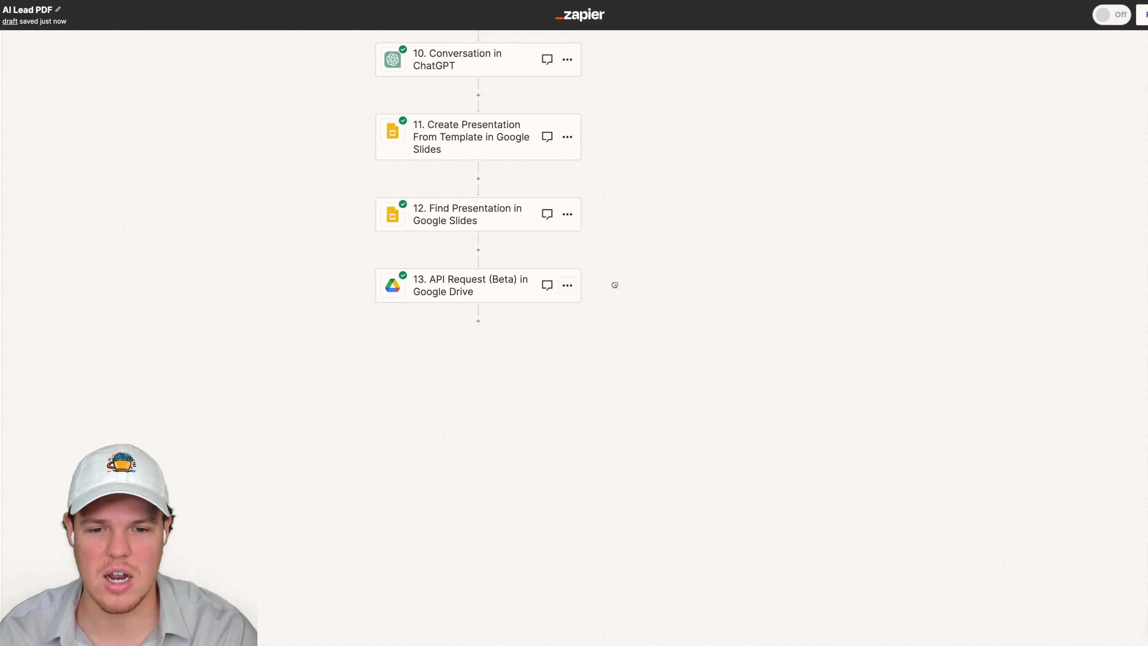
left_click(567, 286)
left_click(613, 388)
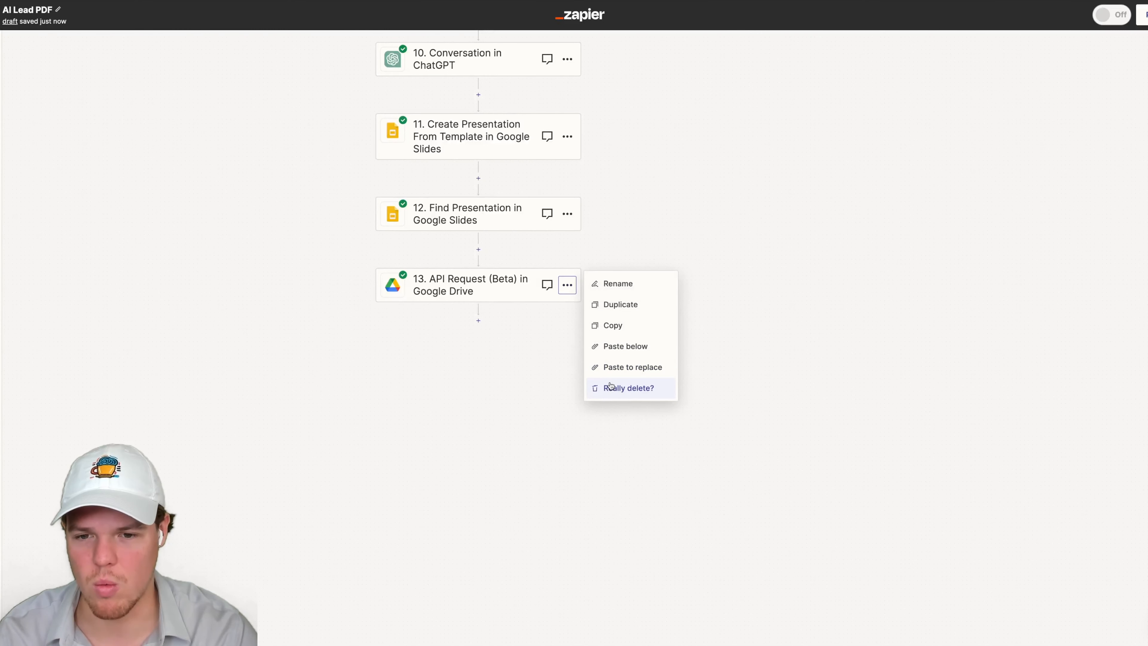
left_click(617, 388)
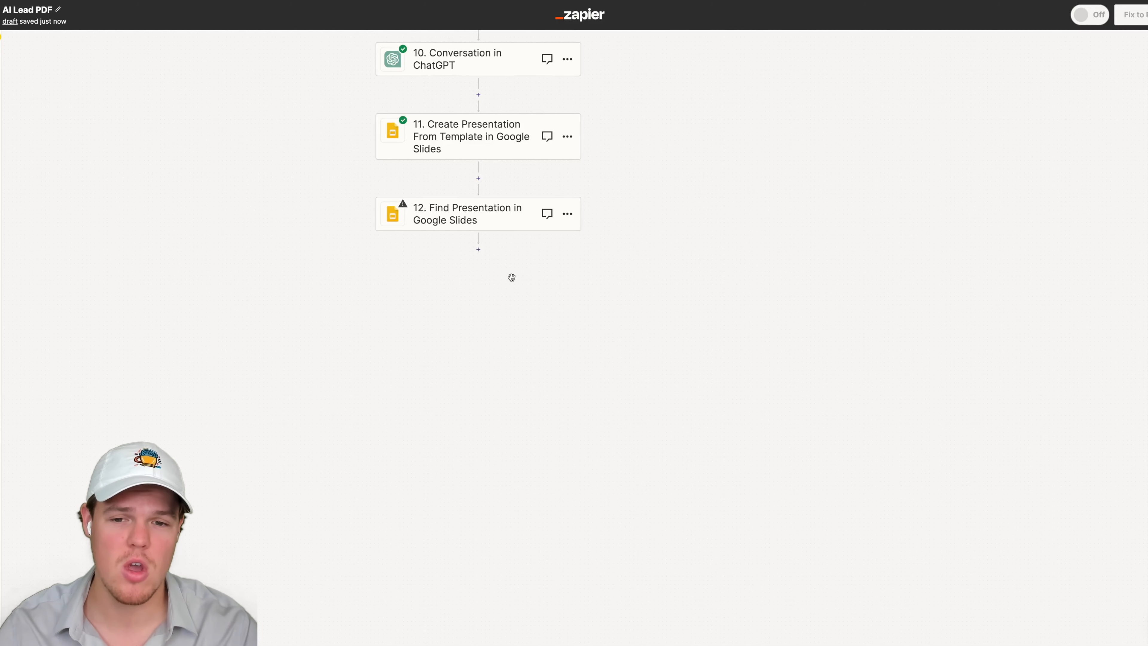
- Add a Gmail step after Find Presentation using the Send Email event
left_click(478, 249)
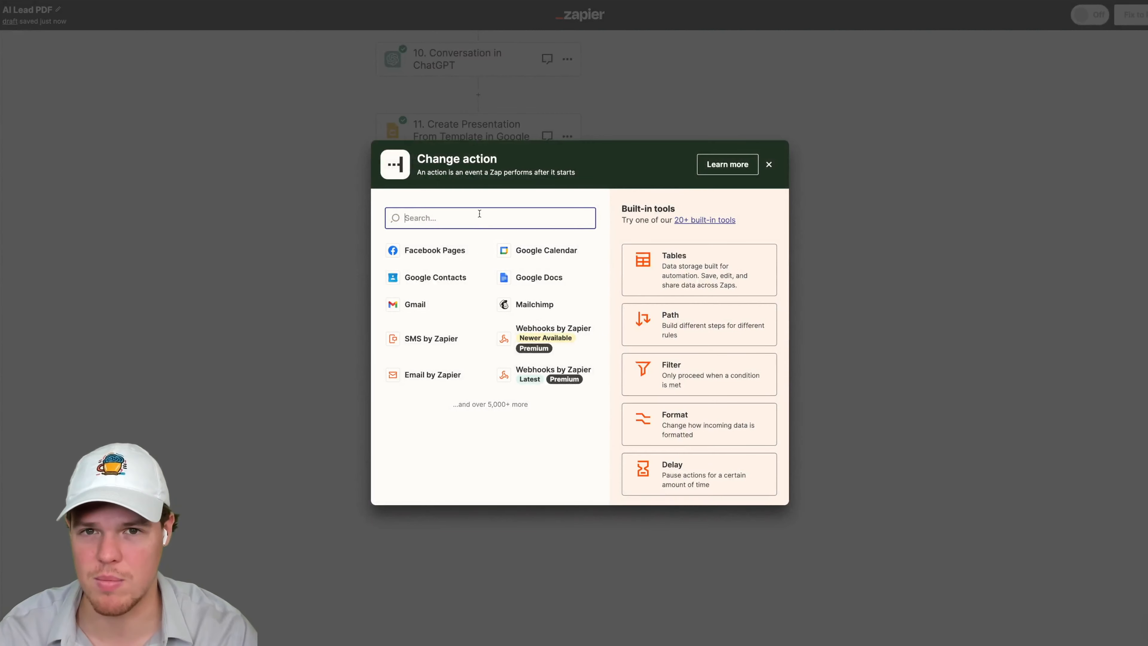
type("d")
key("BackSpace")
type("gm")
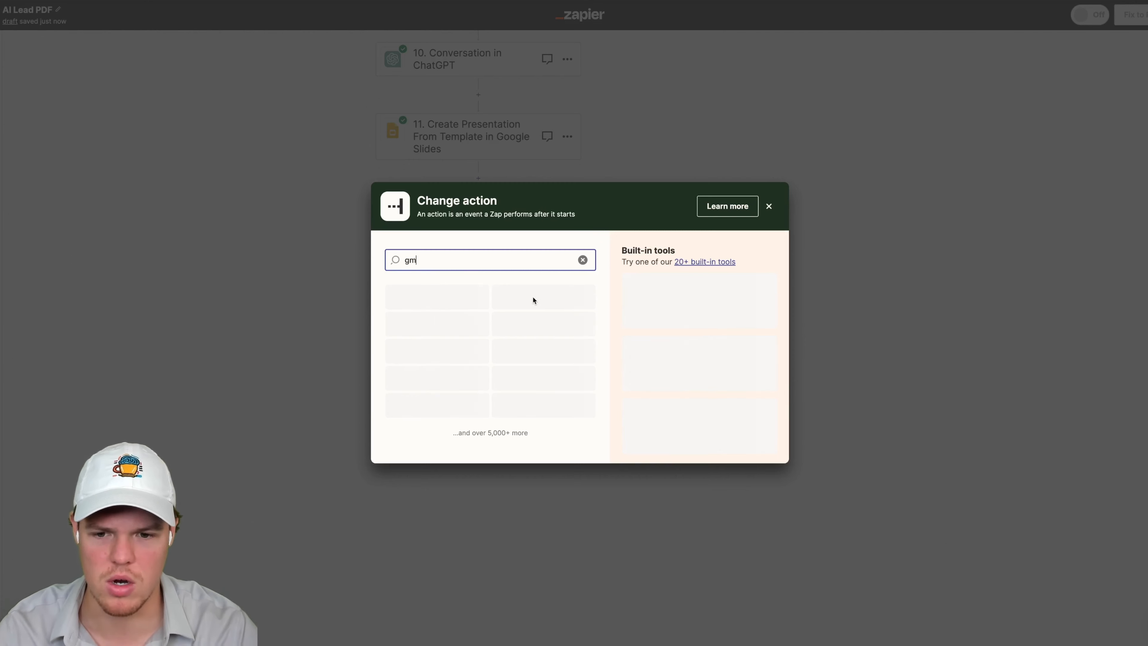
left_click(495, 260)
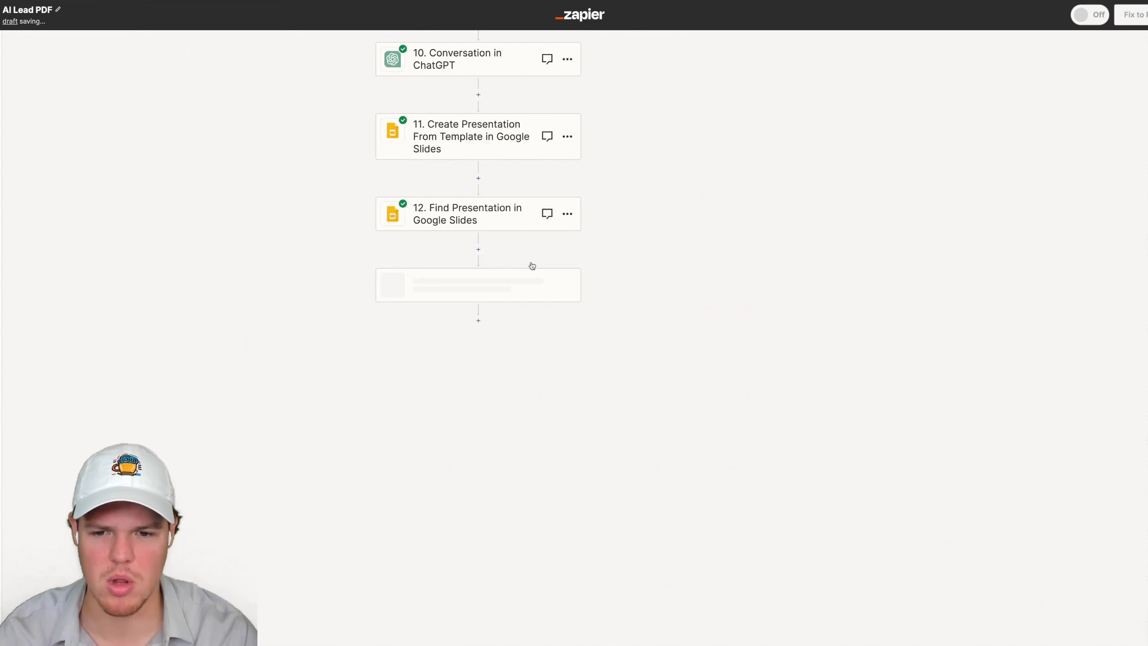
left_click_drag(679, 210, 719, 204)
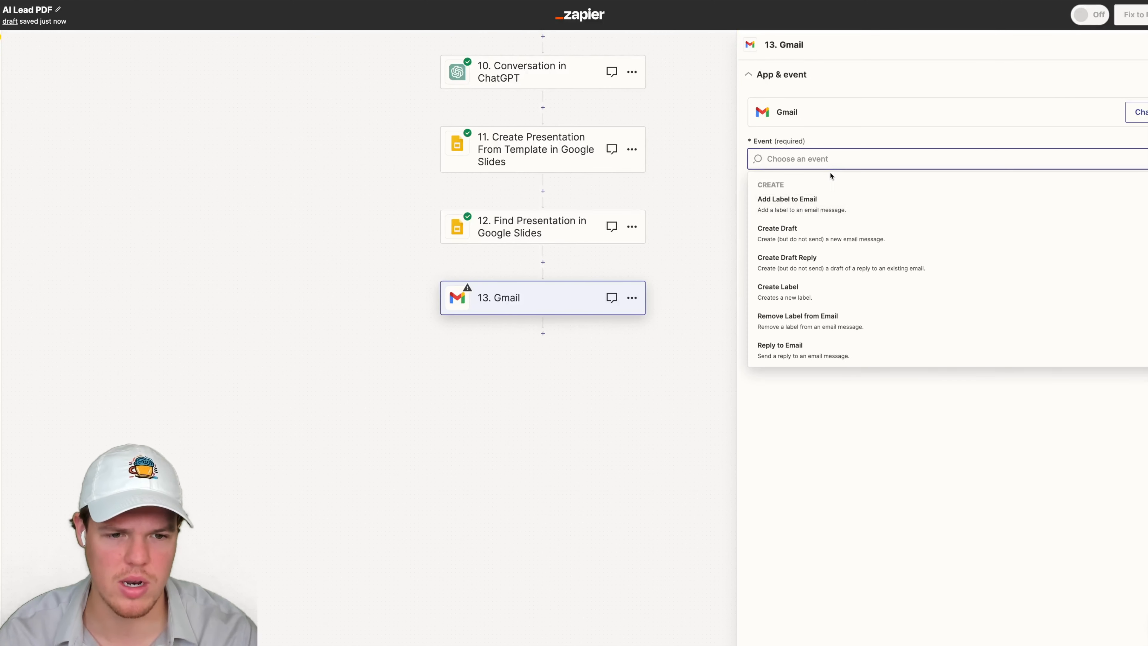
scroll(818, 331, "down", 2)
left_click(813, 304)
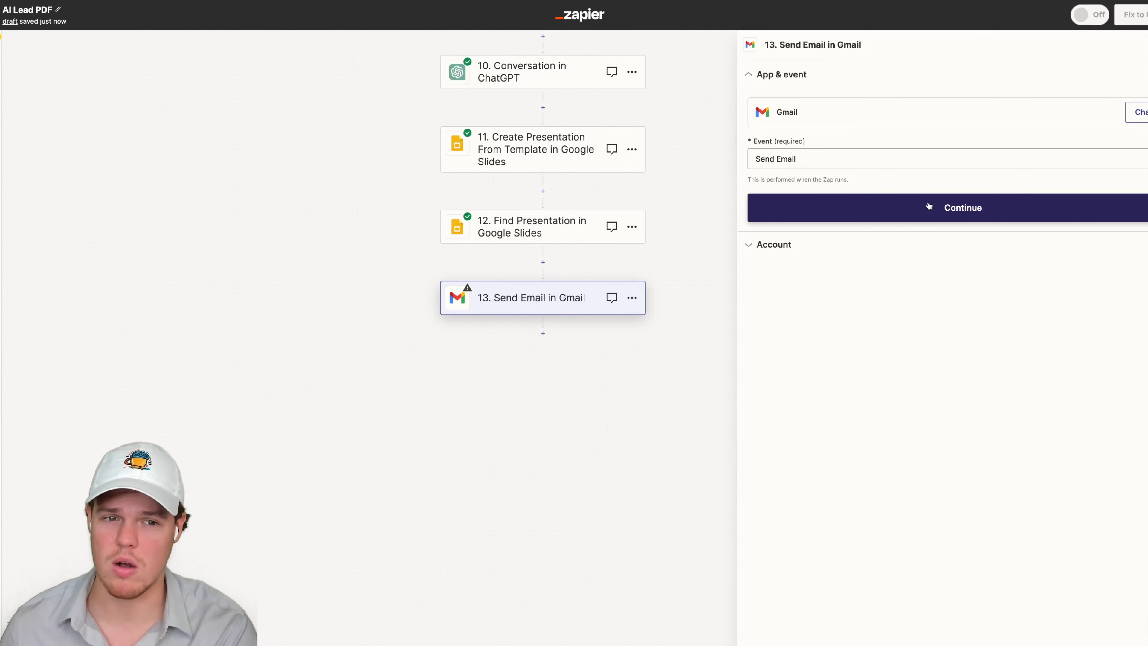
- Continue to the Gmail action fields and set the email subject to "Test Lead"
left_click(929, 206)
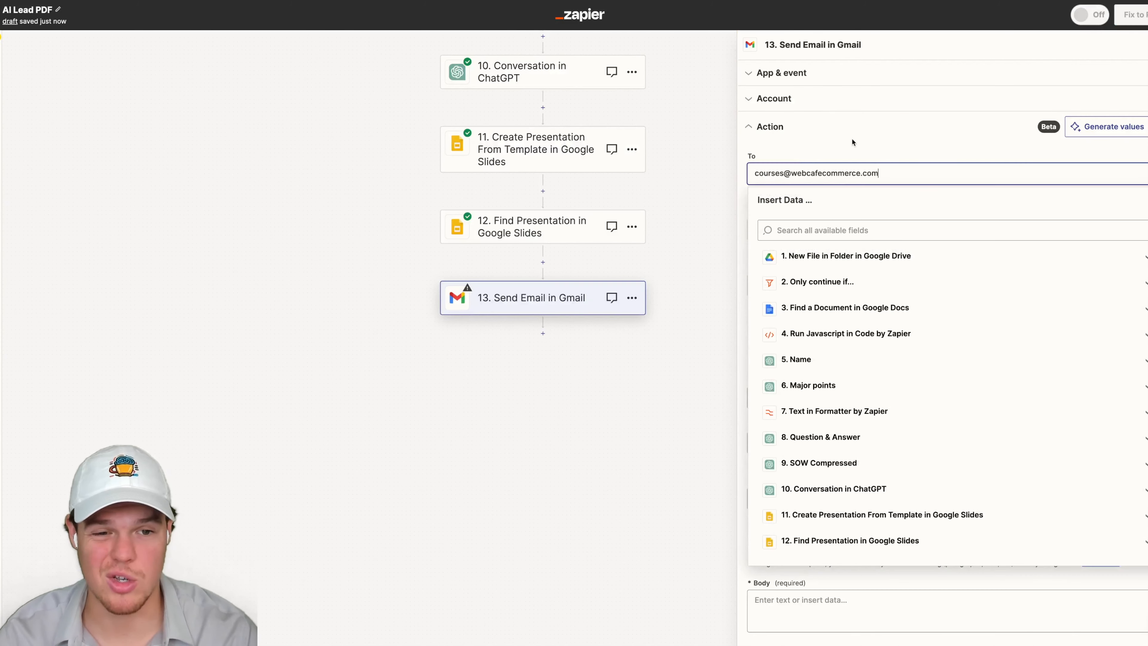
scroll(870, 148, "down", 1)
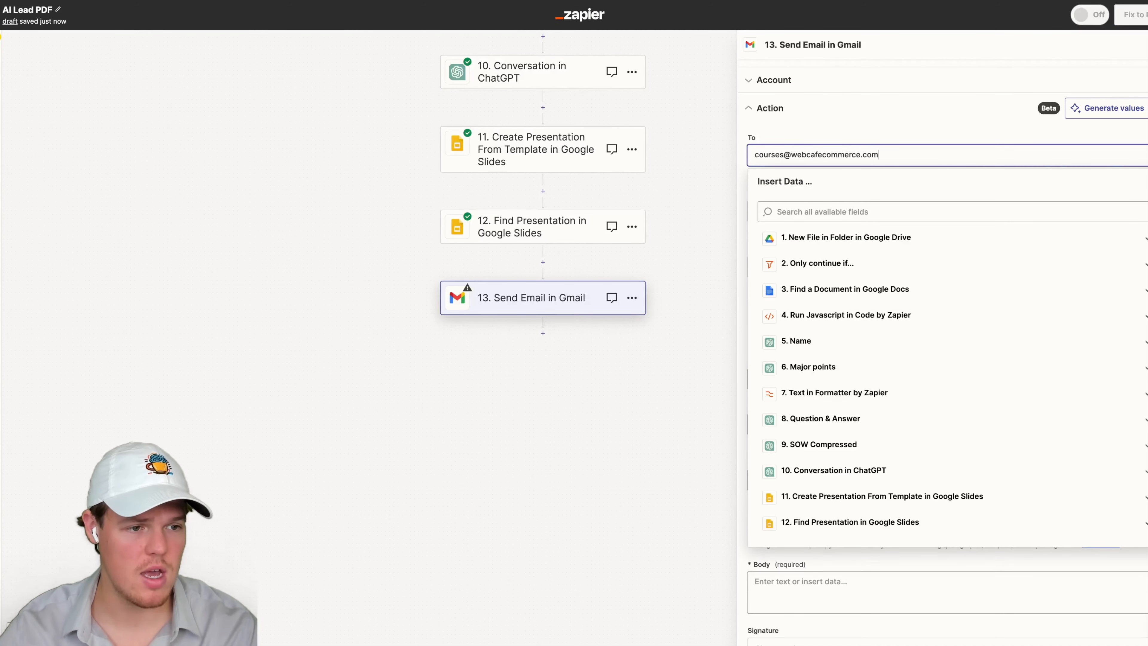
scroll(890, 142, "down", 5)
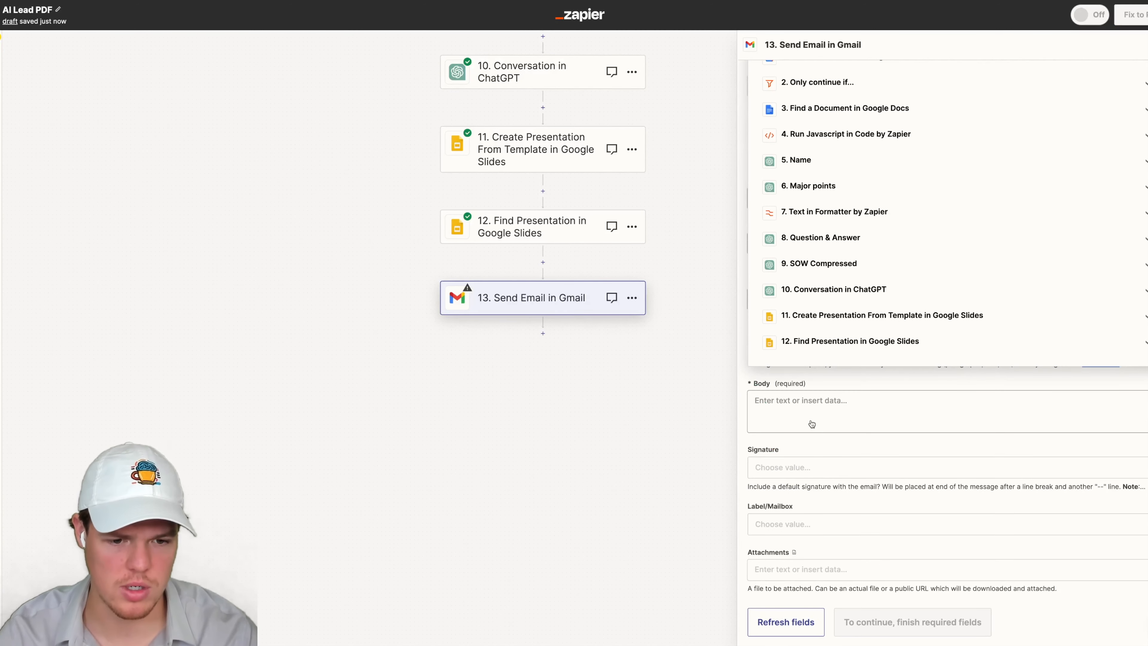
left_click(810, 423)
scroll(807, 407, "up", 5)
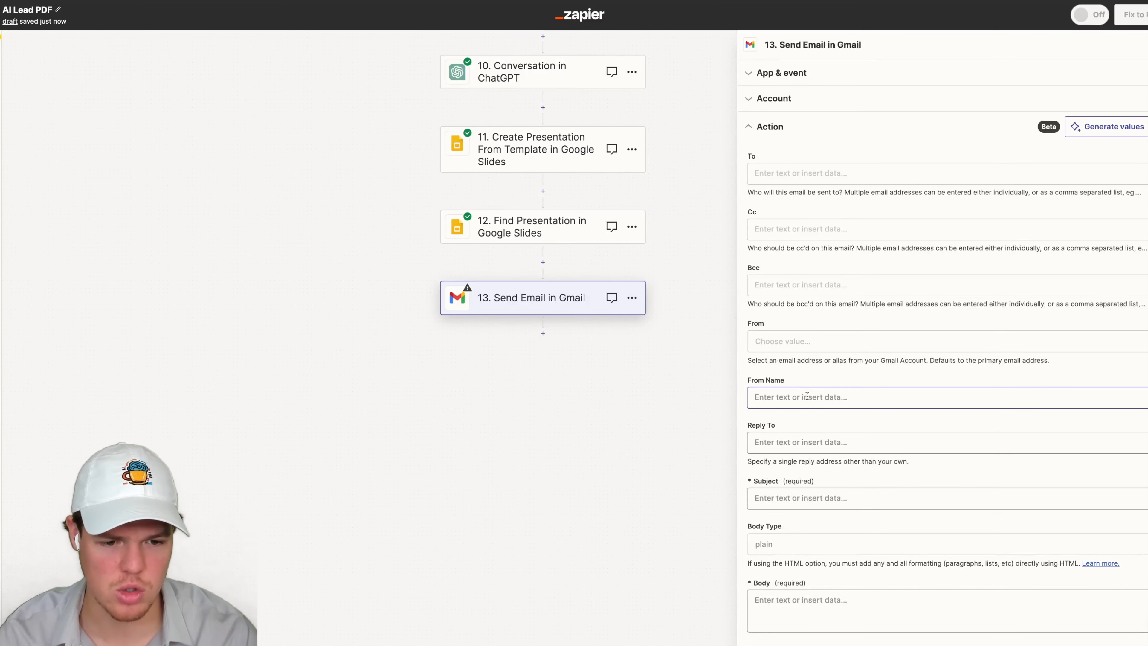
scroll(801, 459, "down", 5)
left_click(793, 304)
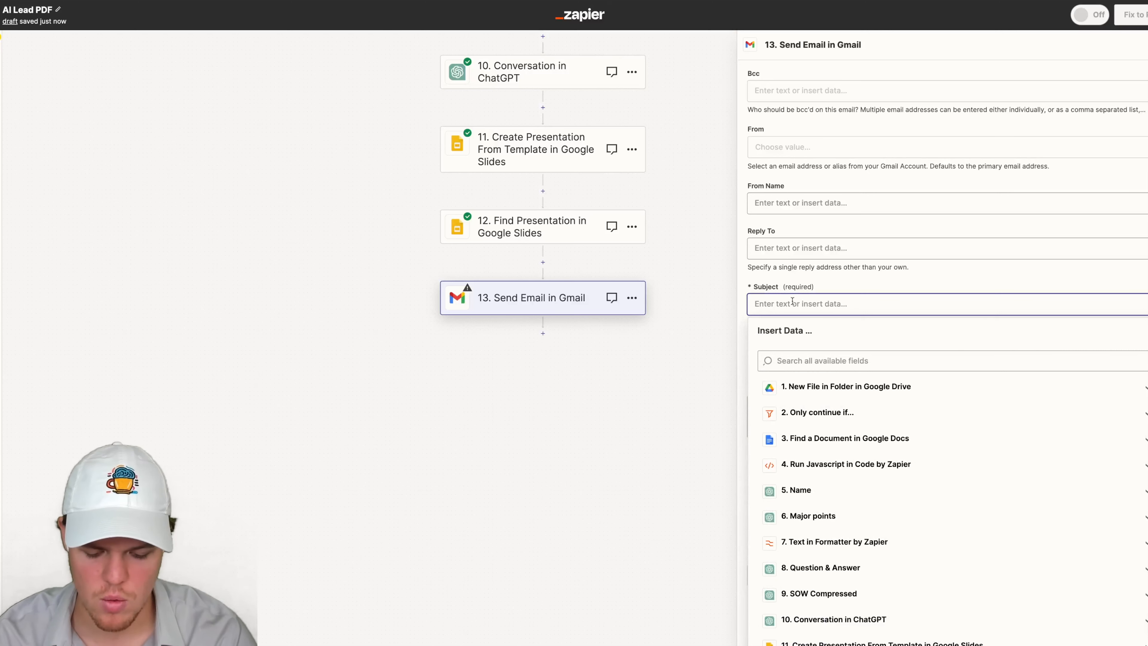
type("Test Le")
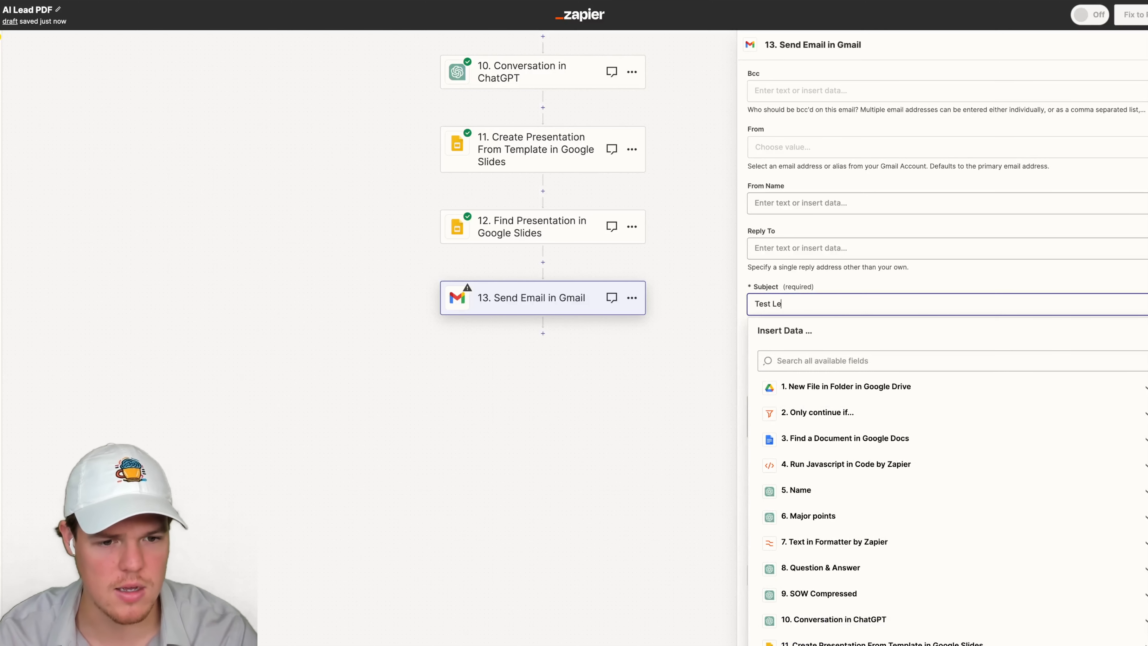
type("ad")
scroll(918, 271, "down", 2)
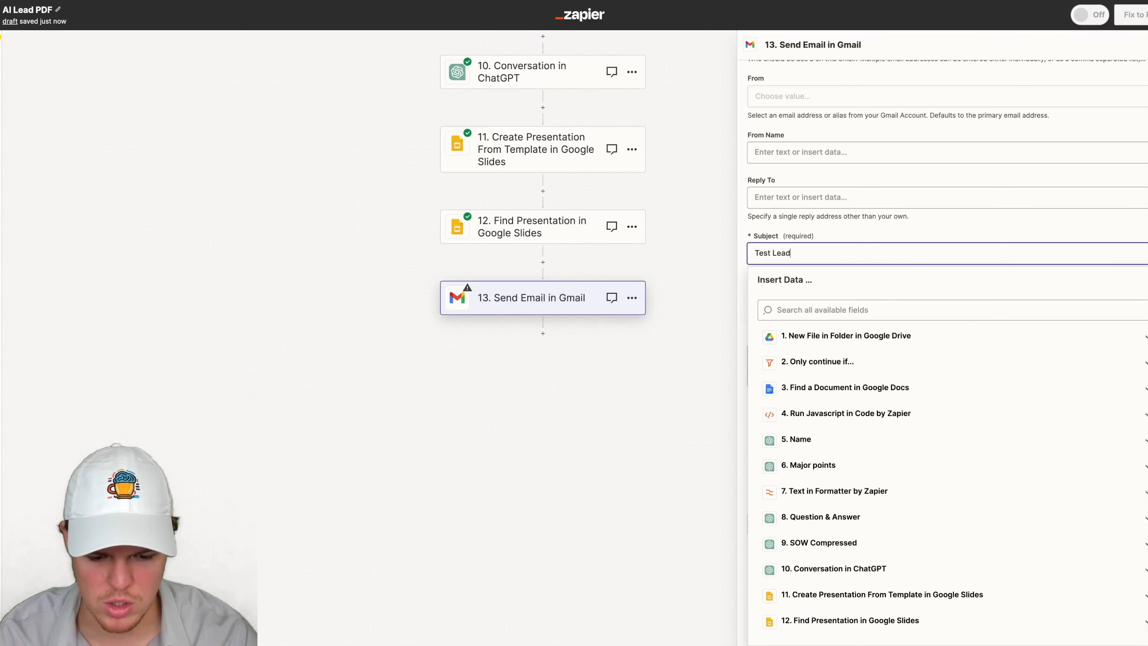
key("Escape")
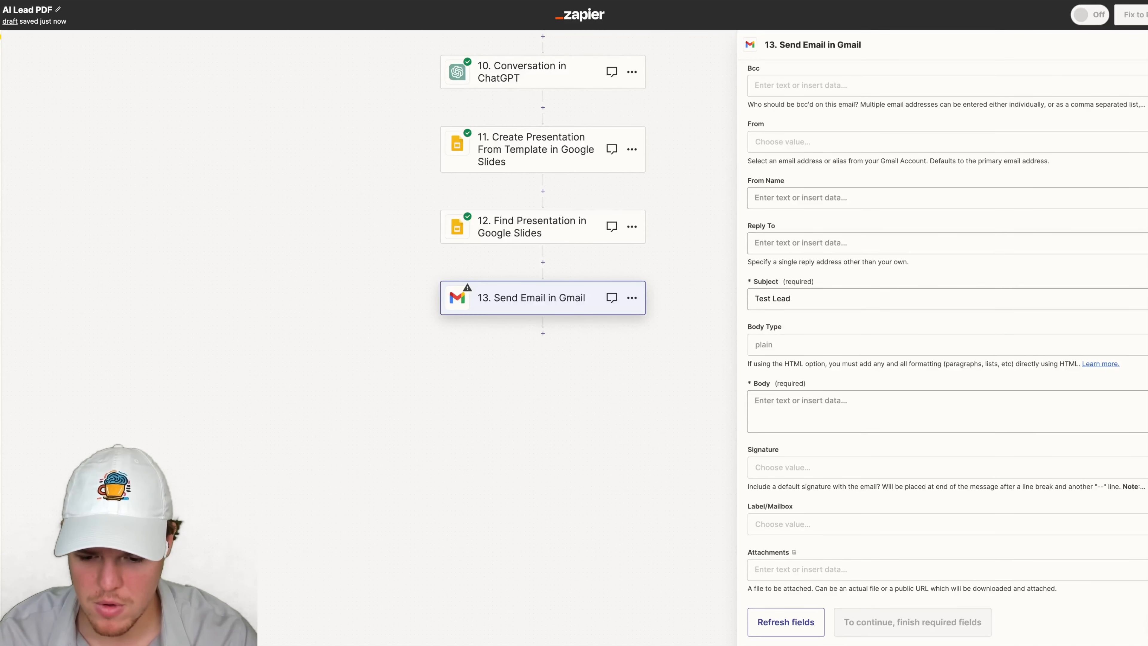
- Paste the presentation share link into the email body and replace its ID with the Find Presentation step's ID field
left_click(885, 403)
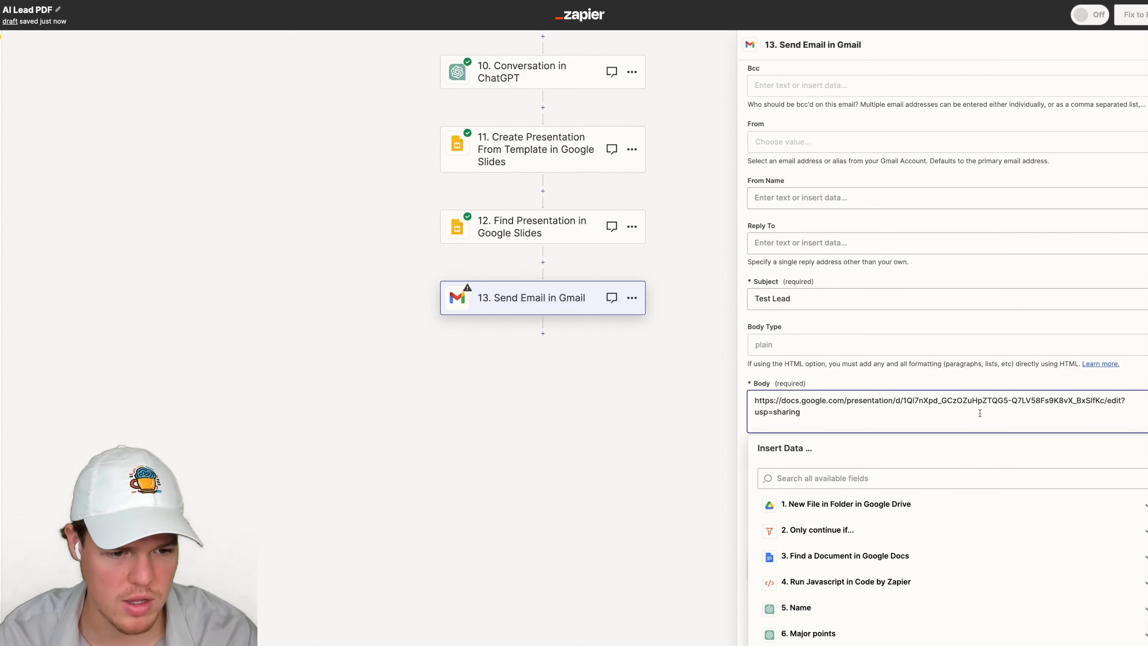
left_click_drag(1105, 401, 906, 404)
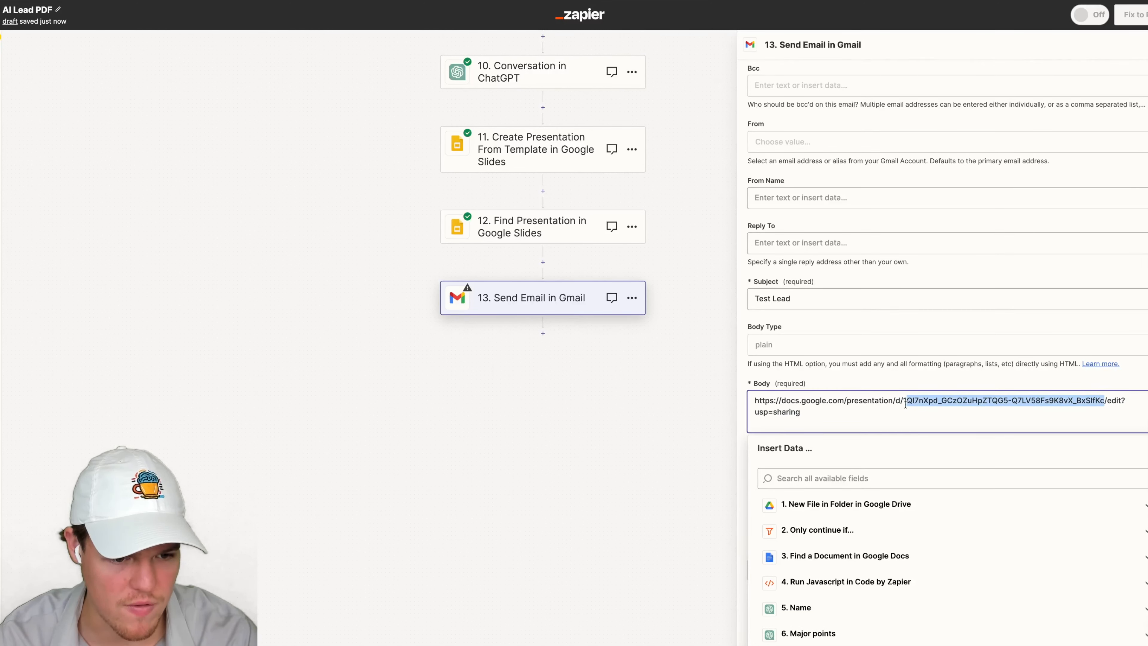
key("BackSpace")
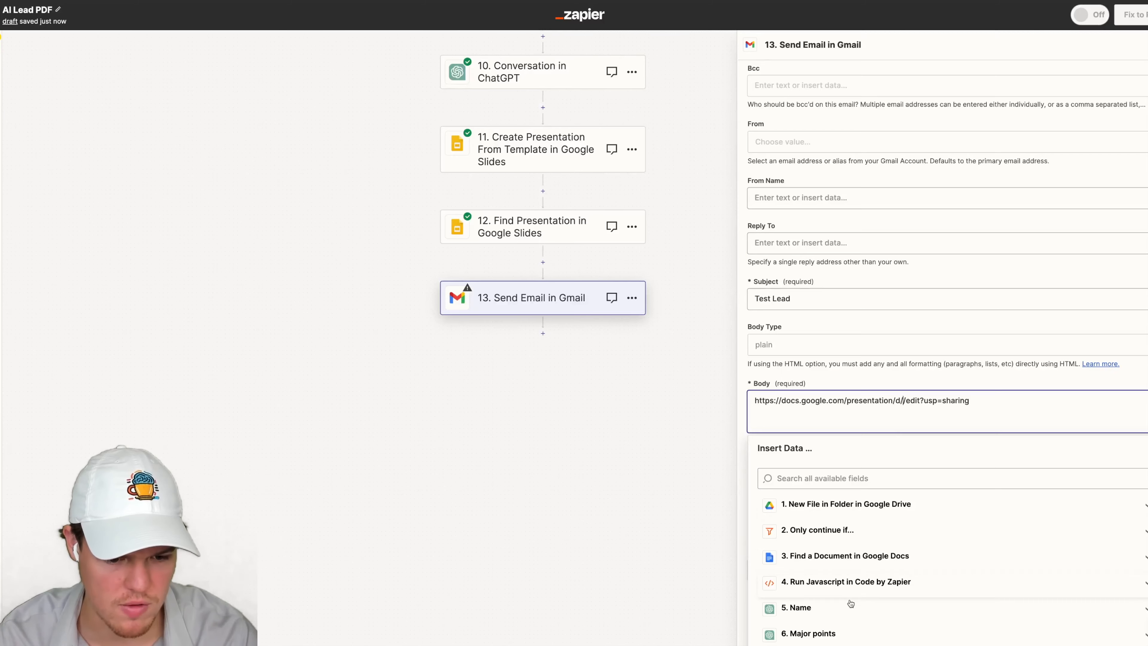
scroll(848, 588, "down", 3)
left_click(850, 622)
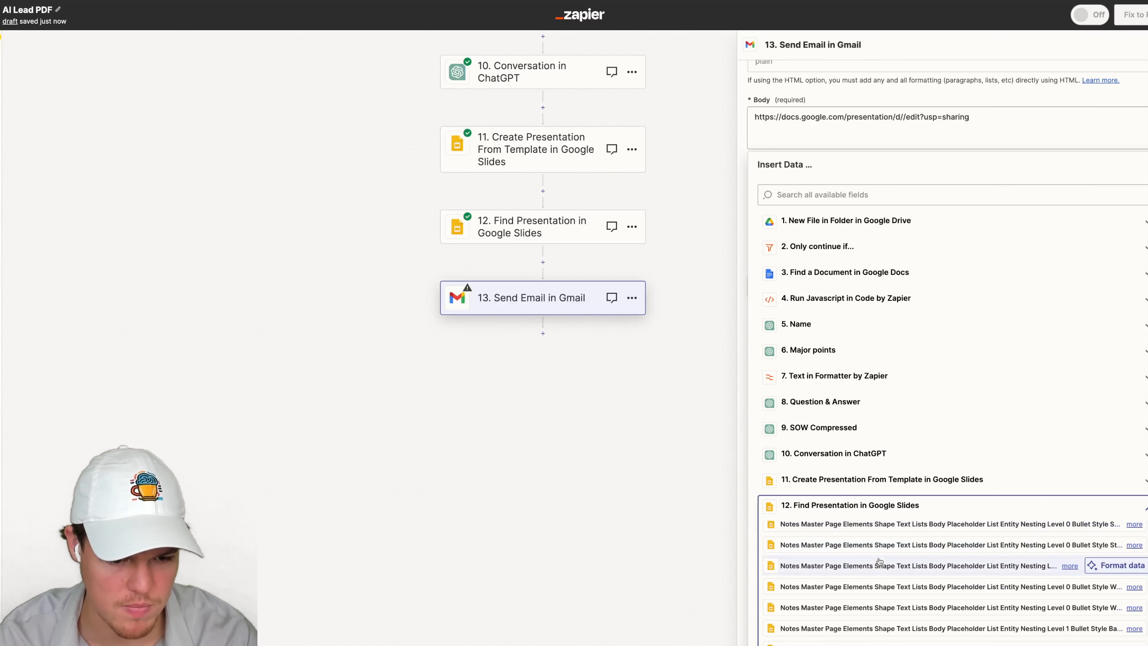
scroll(879, 562, "up", 10)
scroll(861, 554, "down", 11)
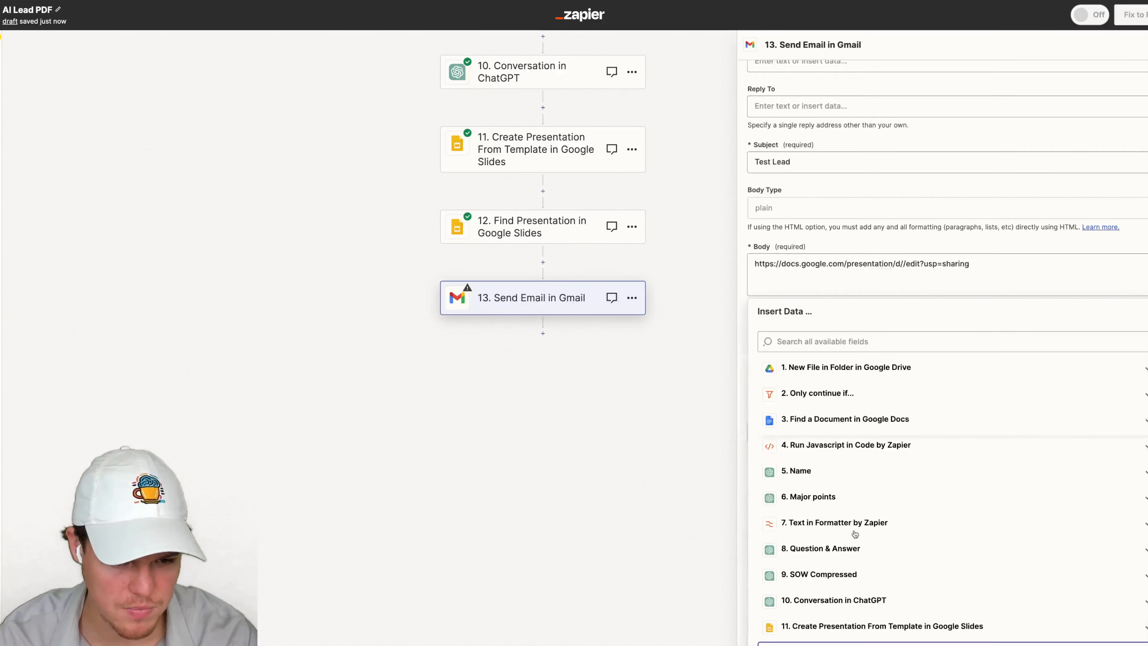
left_click(862, 535)
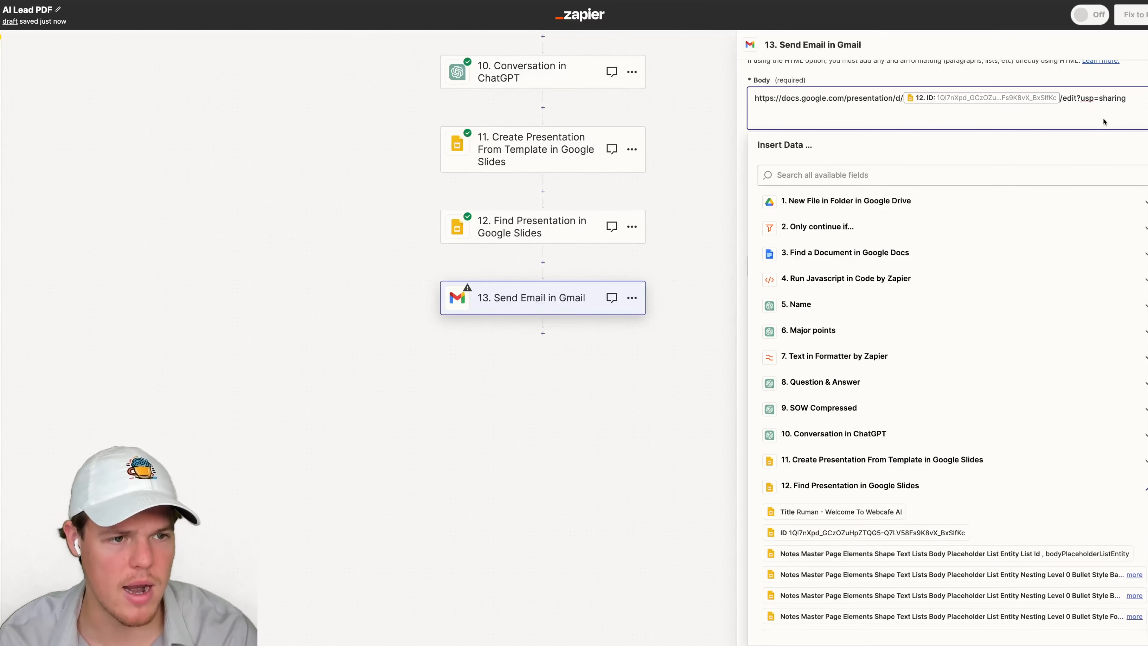
left_click(1109, 76)
- Continue and test the Send Email step
scroll(1114, 123, "up", 1)
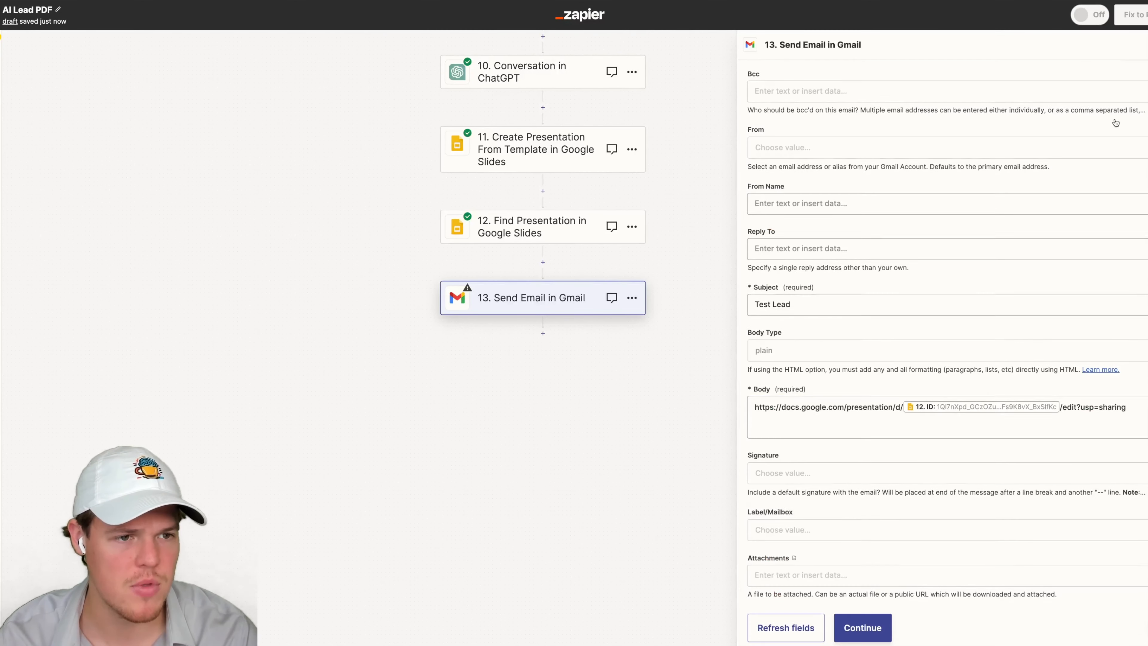
scroll(1004, 281, "down", 1)
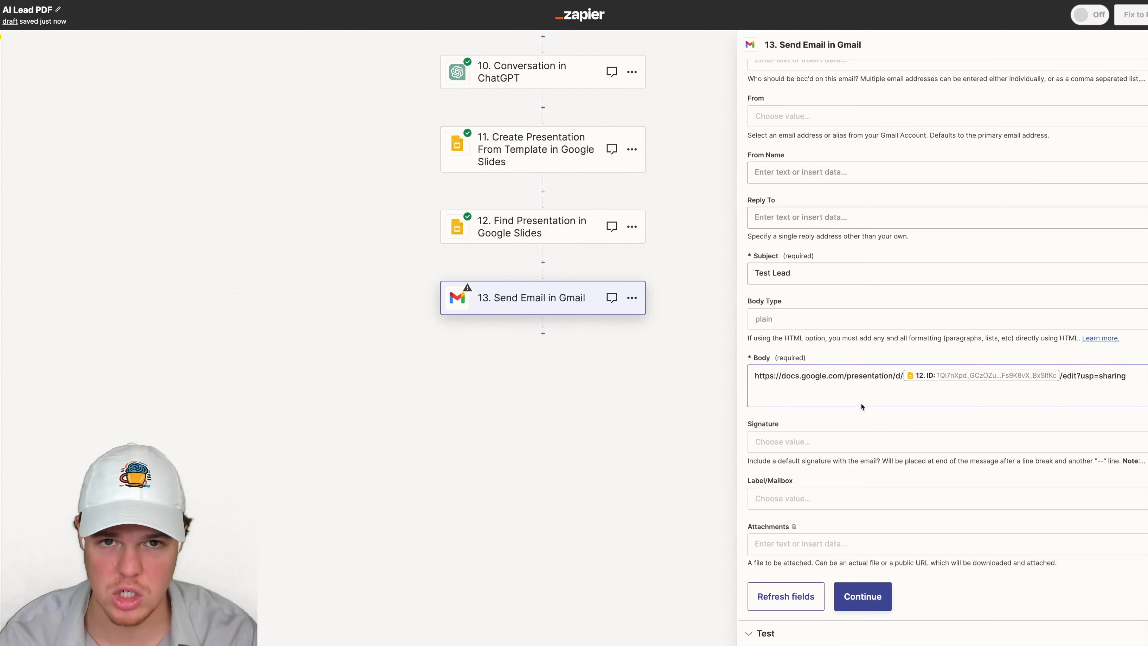
left_click(863, 597)
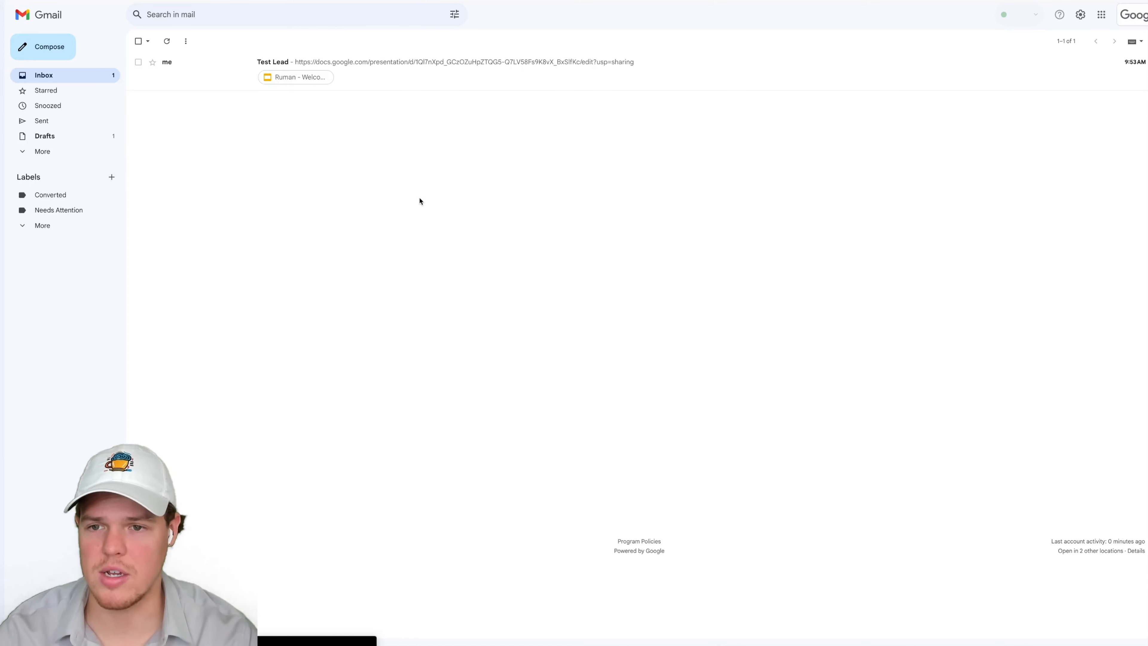
- Open the received test email and look through the attached presentation's slides
left_click(470, 80)
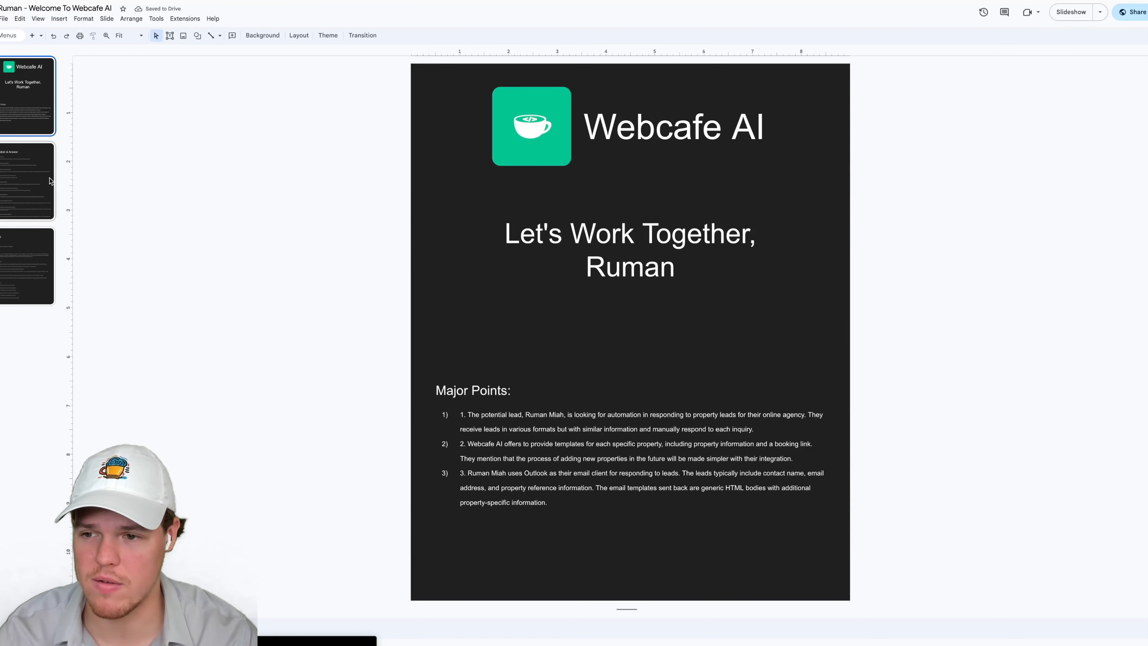
left_click(51, 181)
left_click(36, 267)
left_click(31, 120)
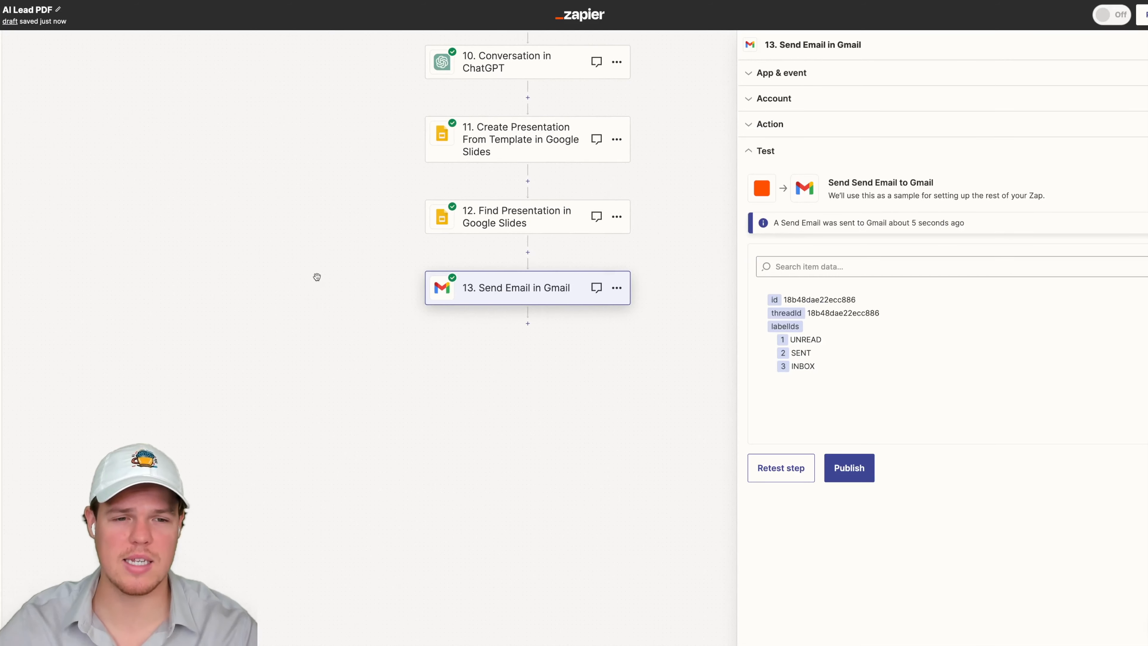
- Insert a Delay by Zapier step between Find Presentation and Send Email
scroll(301, 317, "up", 10)
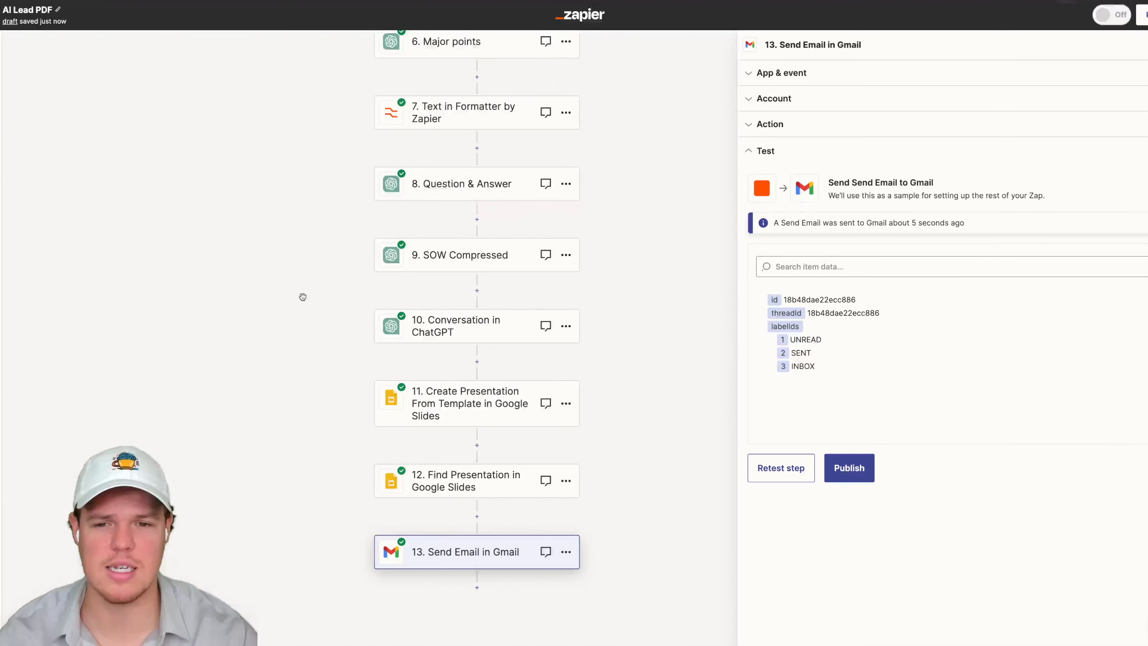
scroll(300, 317, "up", 5)
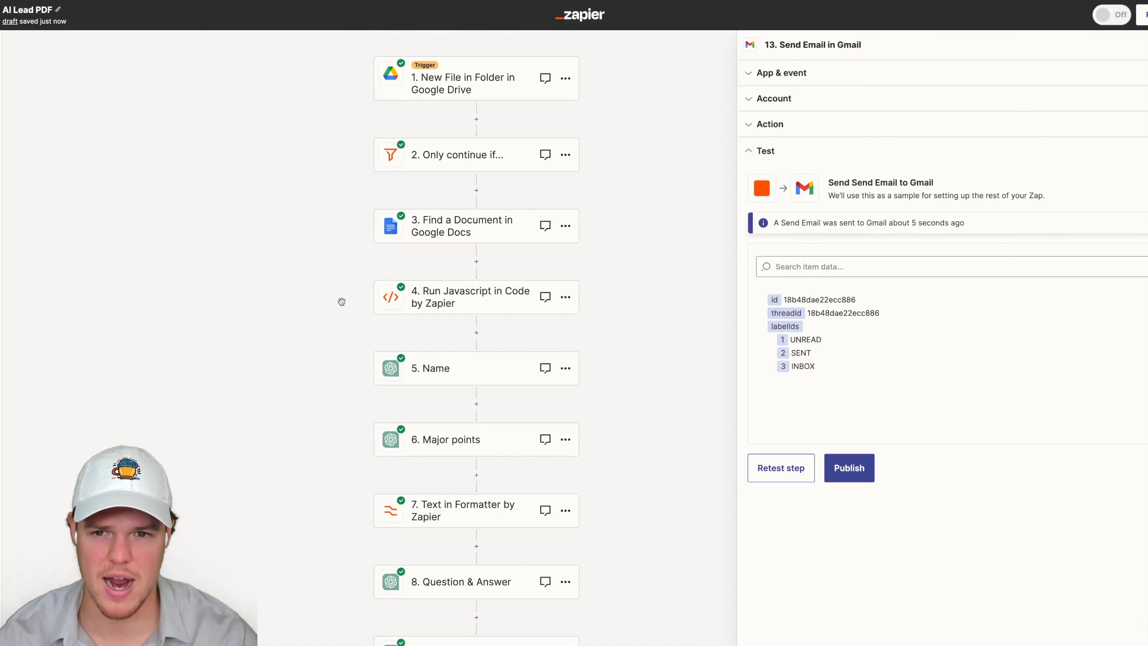
scroll(281, 221, "down", 3)
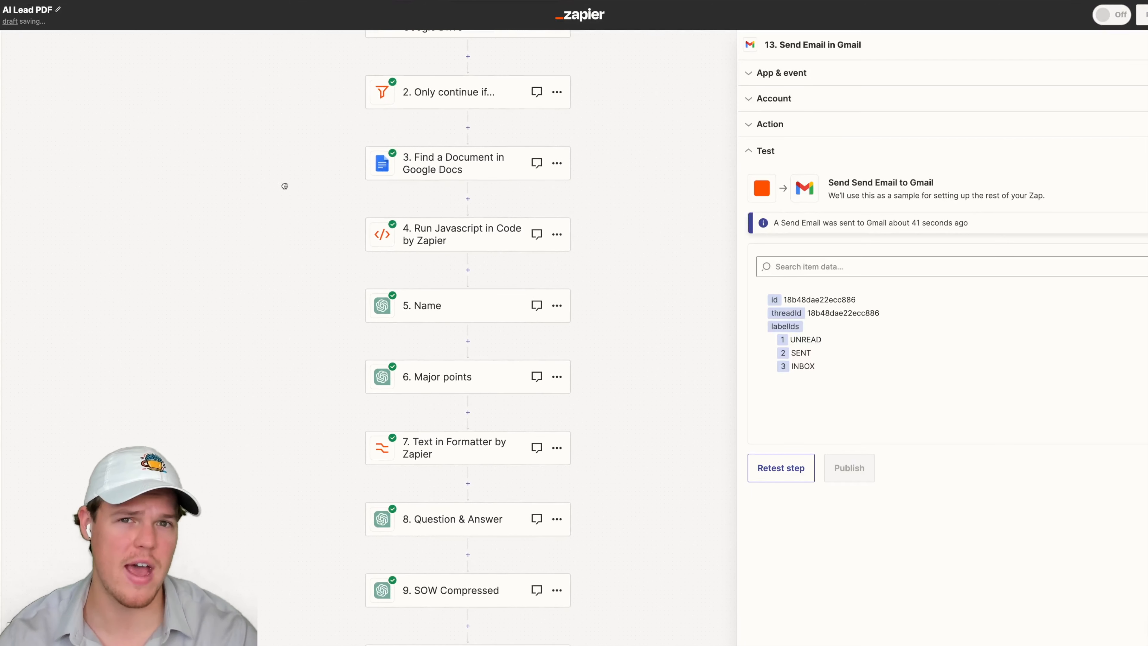
scroll(264, 223, "down", 10)
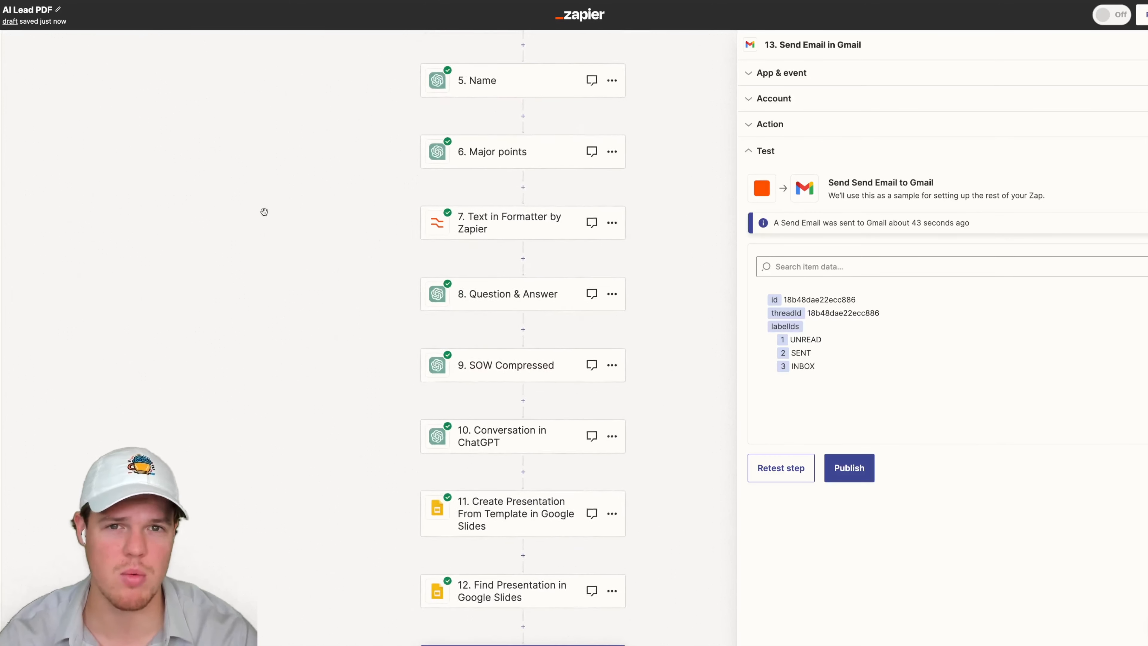
scroll(254, 208, "down", 5)
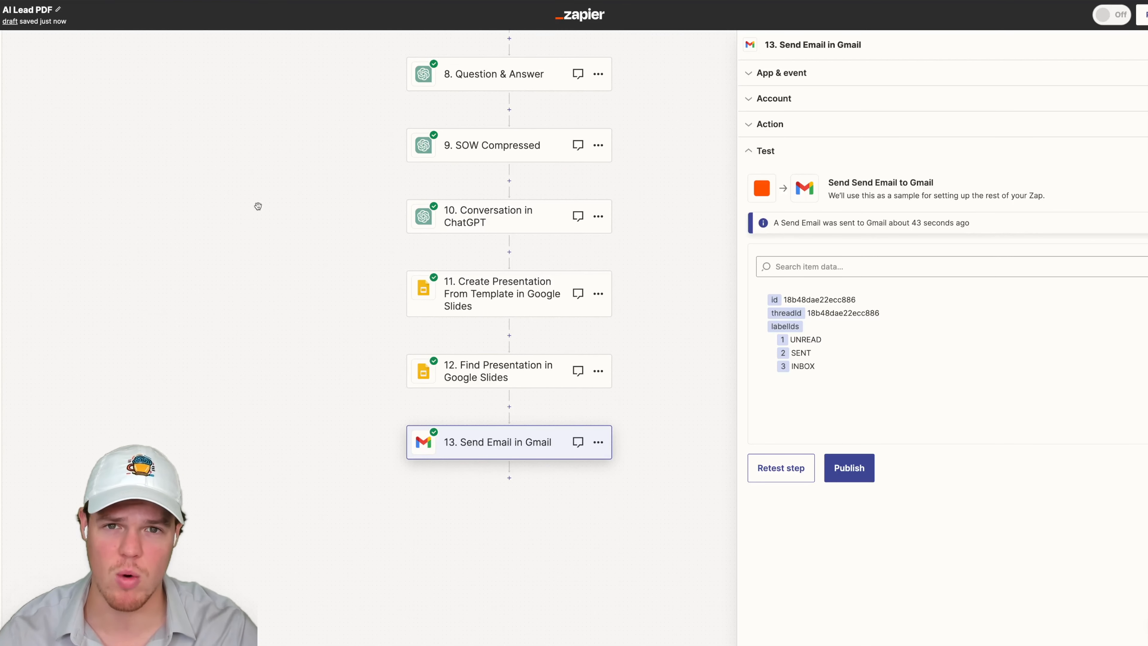
left_click(509, 406)
type("dela")
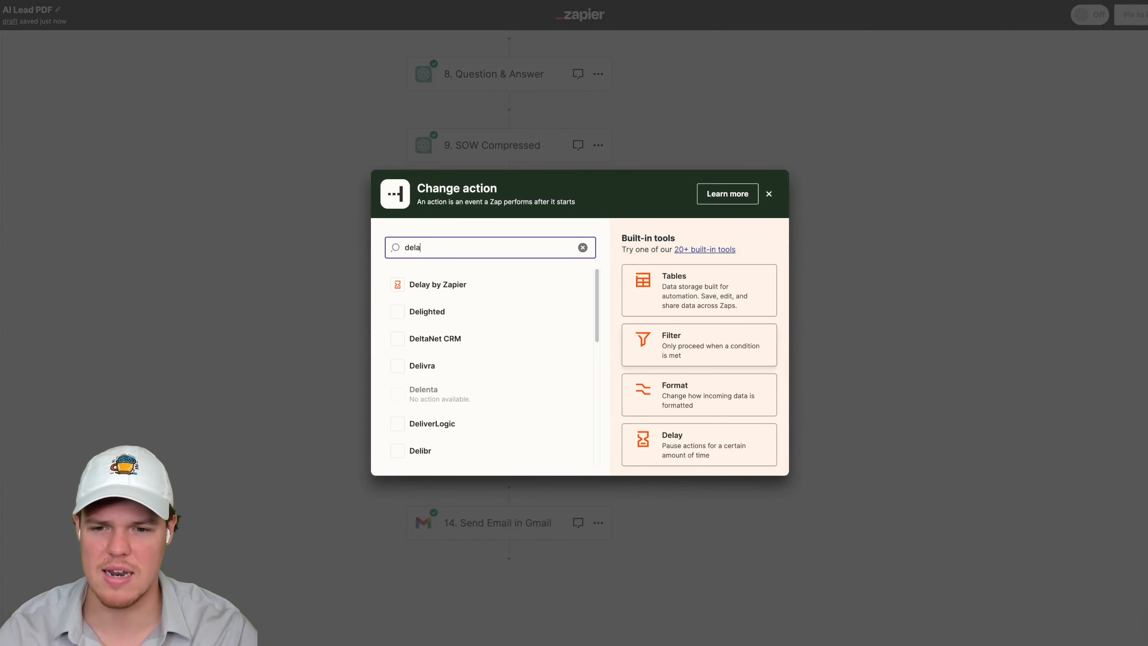
left_click(538, 290)
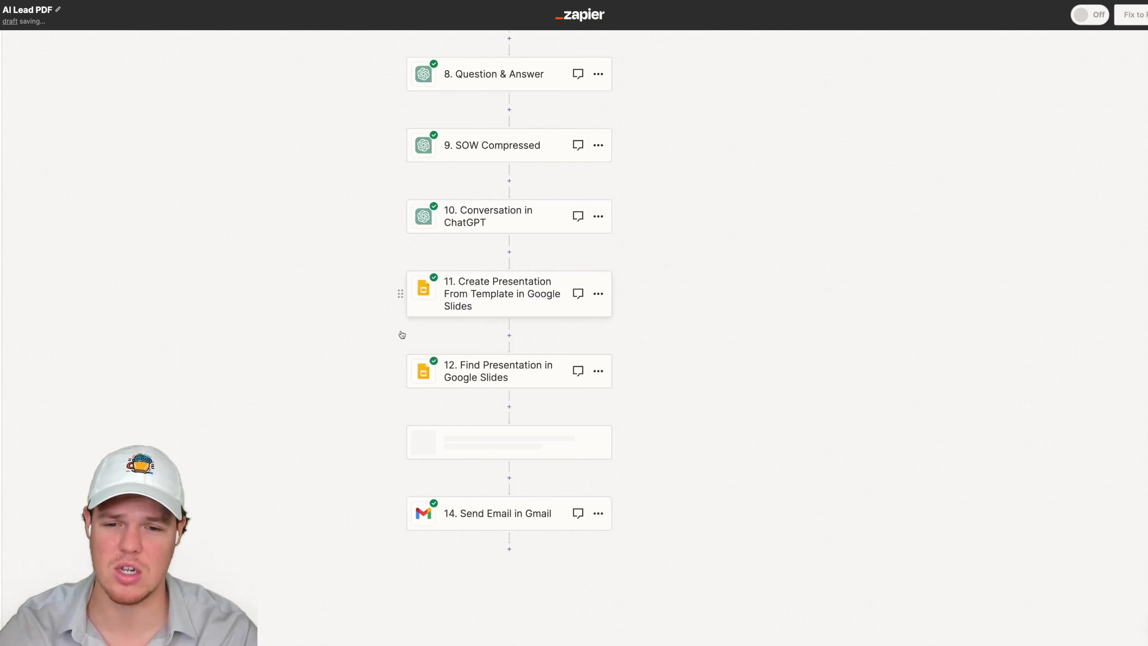
- Set the delay step's event to Delay For with a delay of 30 minutes
scroll(291, 333, "down", 1)
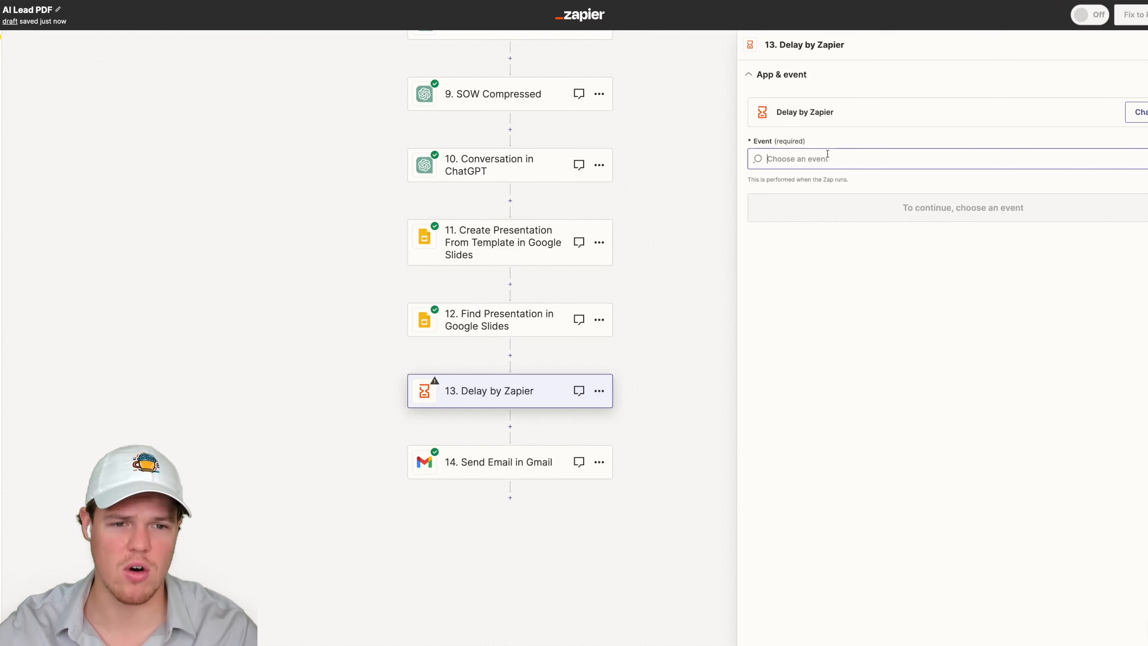
left_click(809, 158)
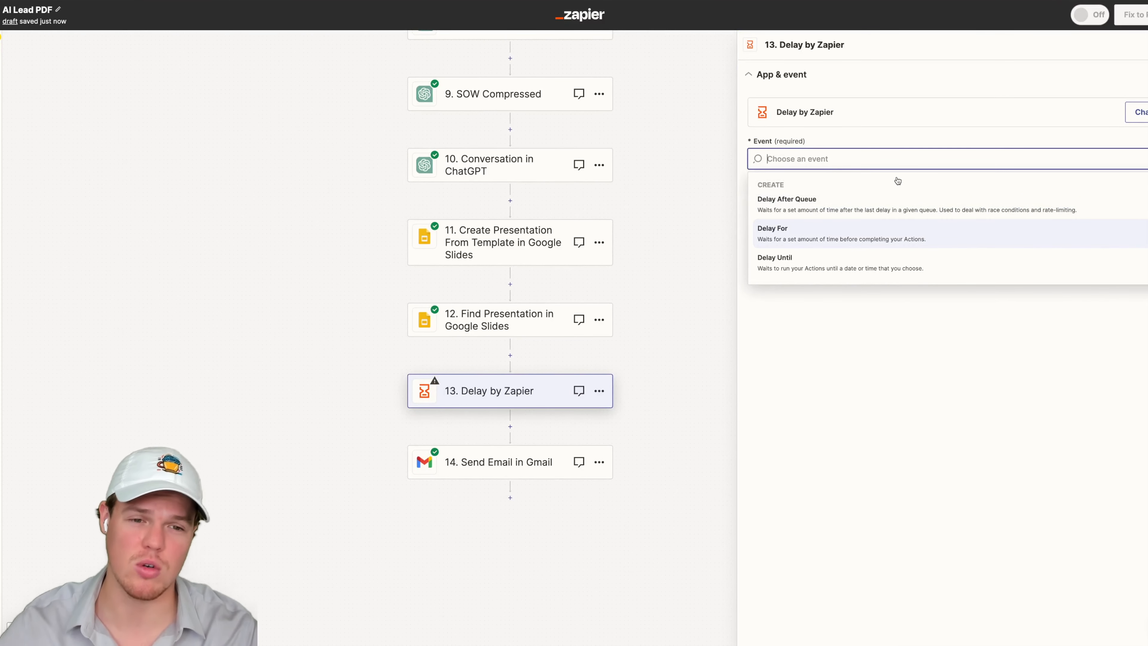
left_click(884, 230)
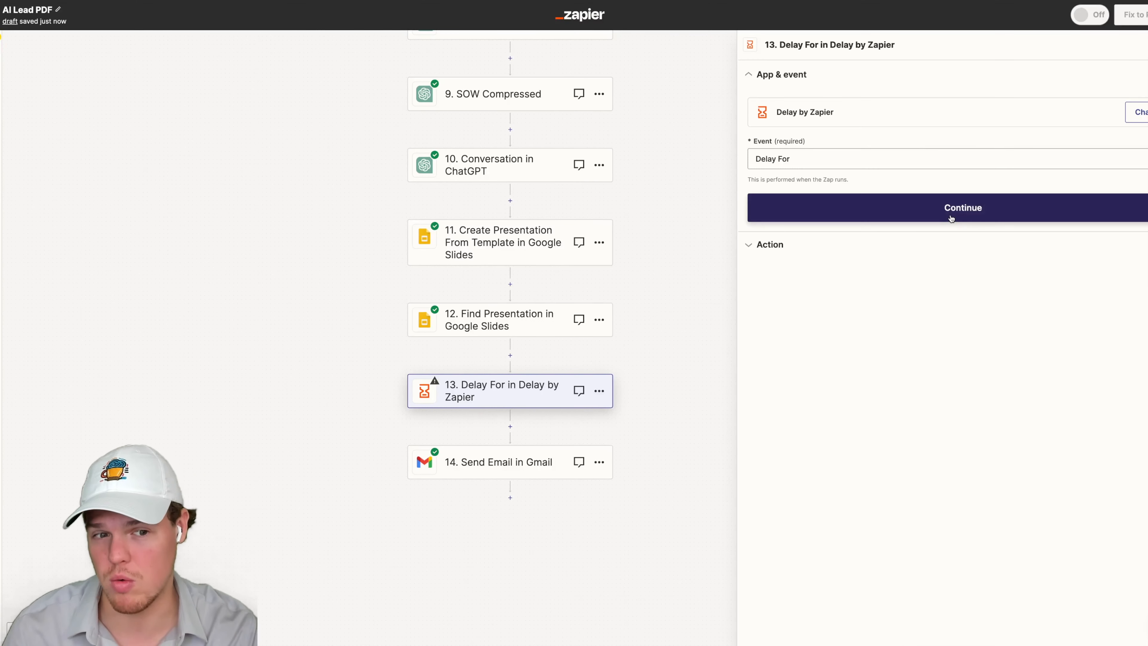
left_click(944, 215)
left_click(848, 152)
type("30")
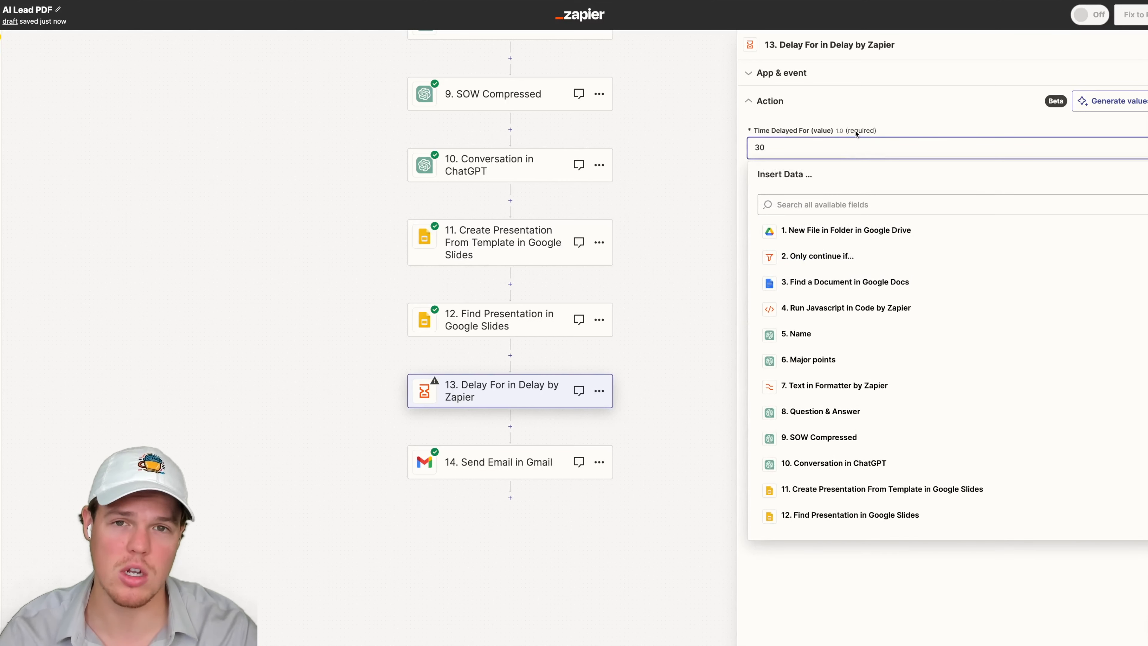
left_click(862, 163)
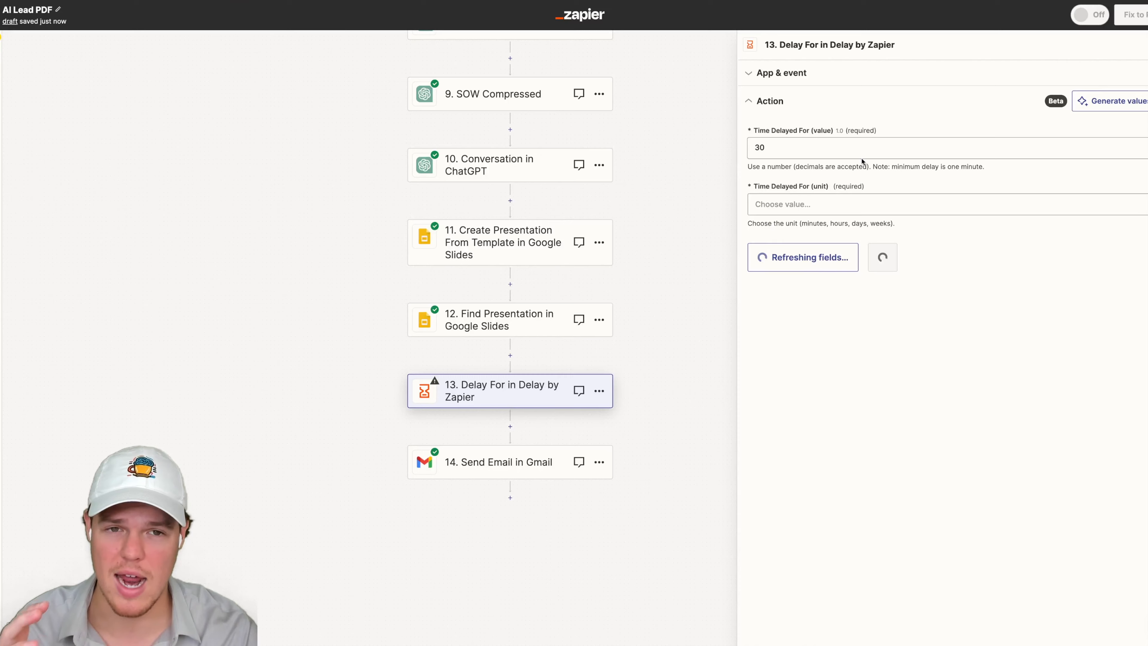
left_click(869, 206)
left_click(795, 314)
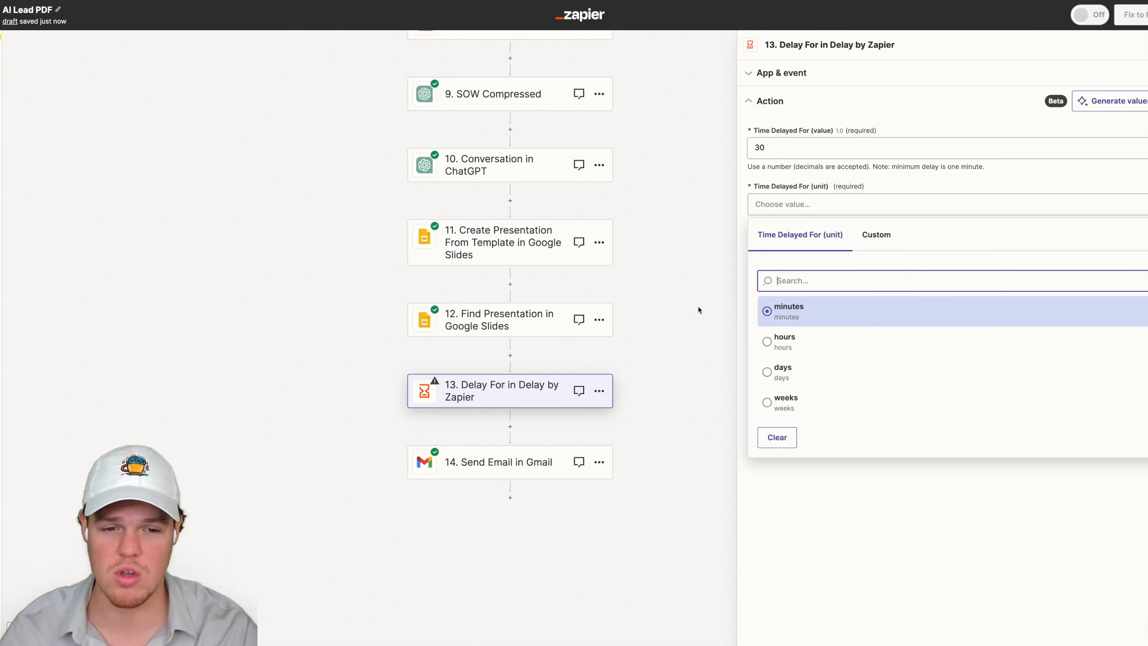